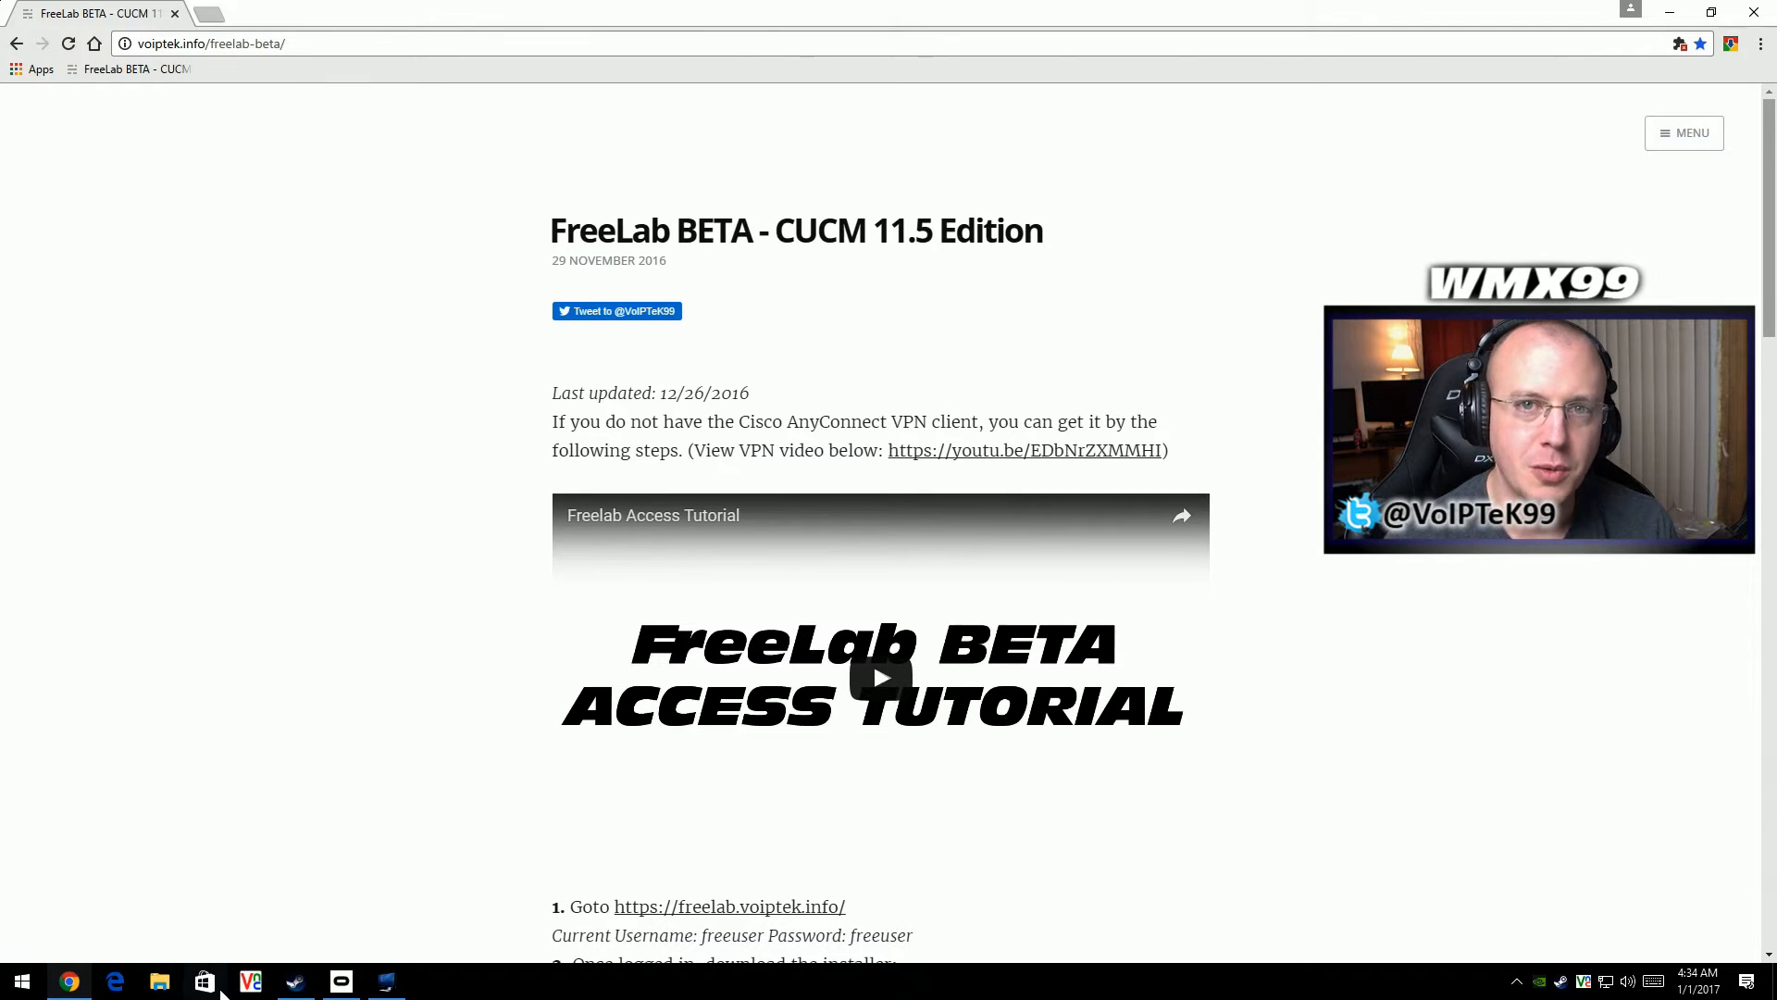
- Open the Contact Center Express administration link from the FreeLab page's appliance list in a new tab and load the site
left_click(222, 991)
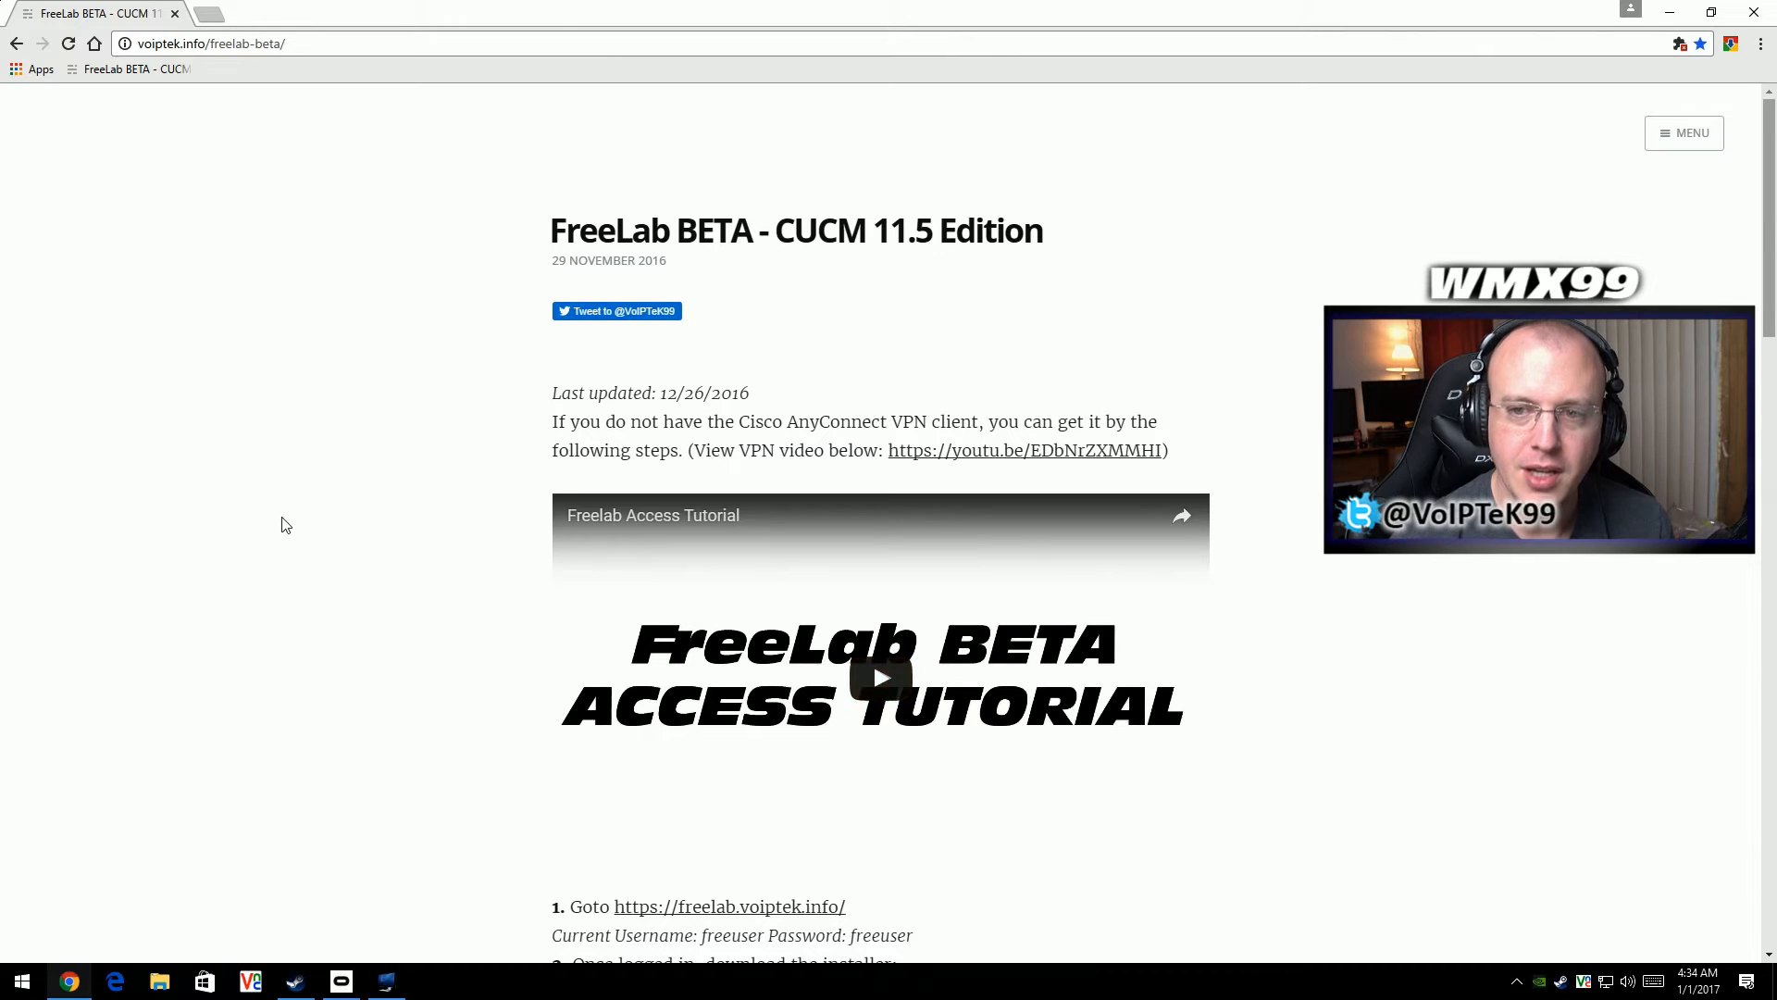
scroll(337, 471, "down", 3)
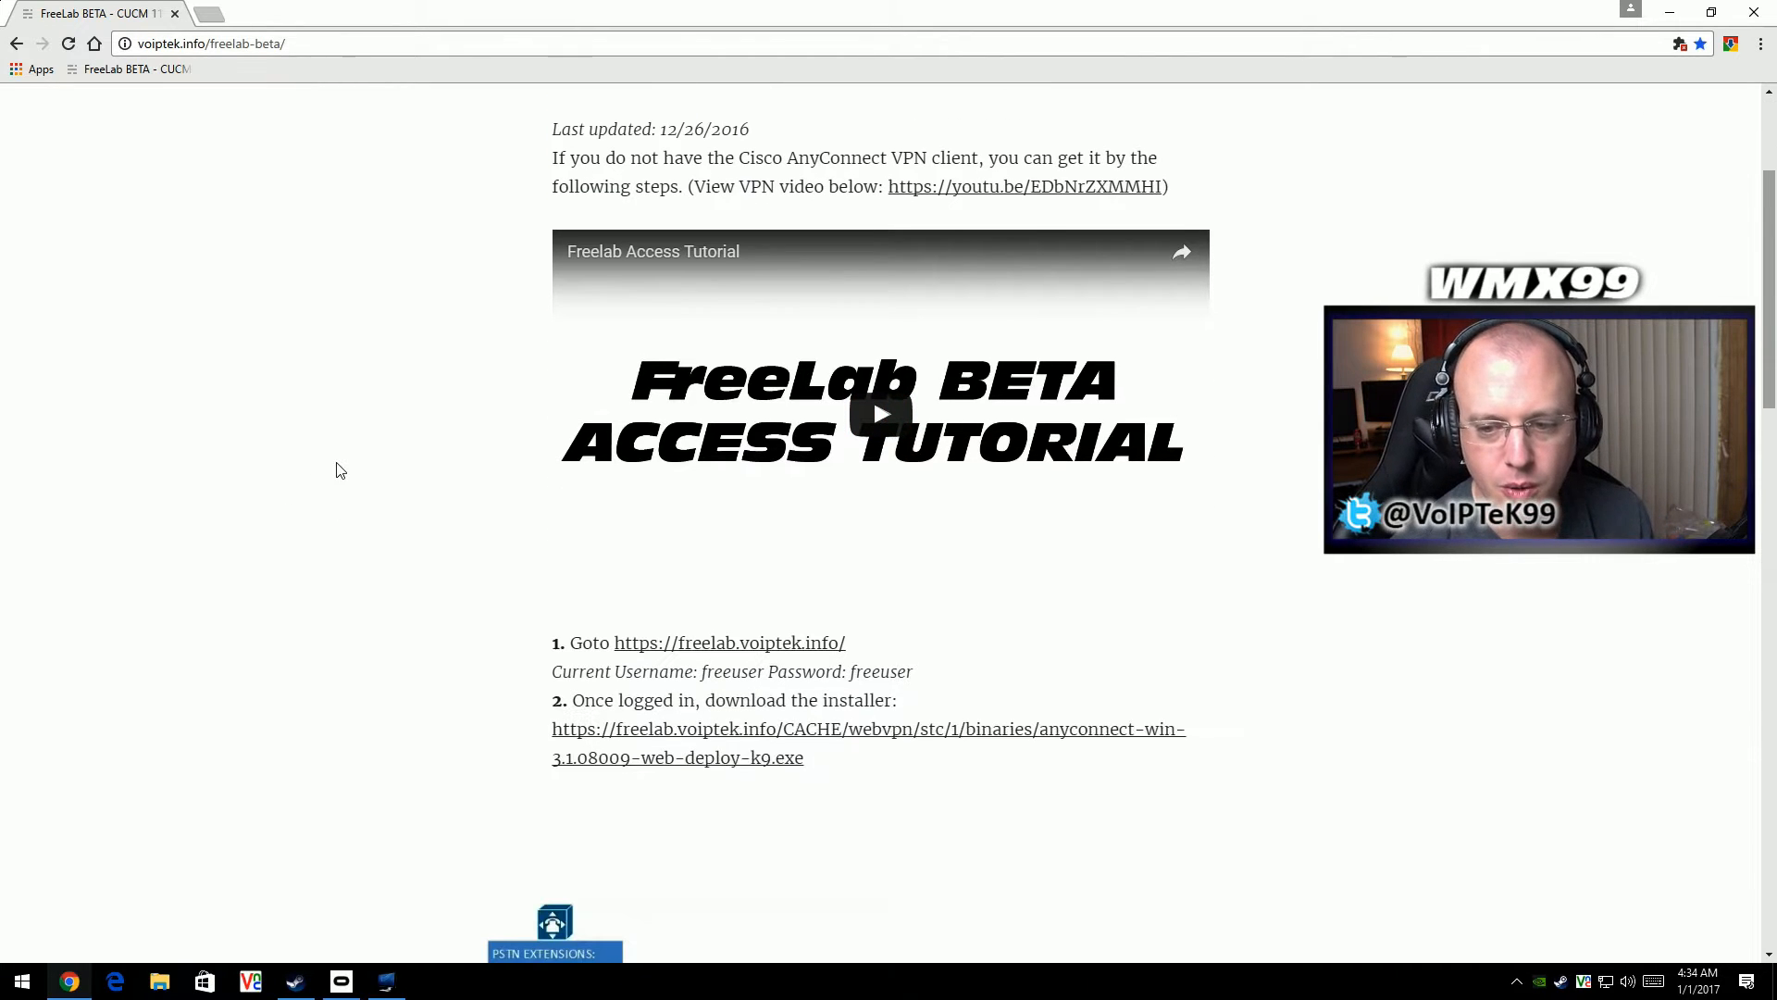
scroll(337, 471, "down", 4)
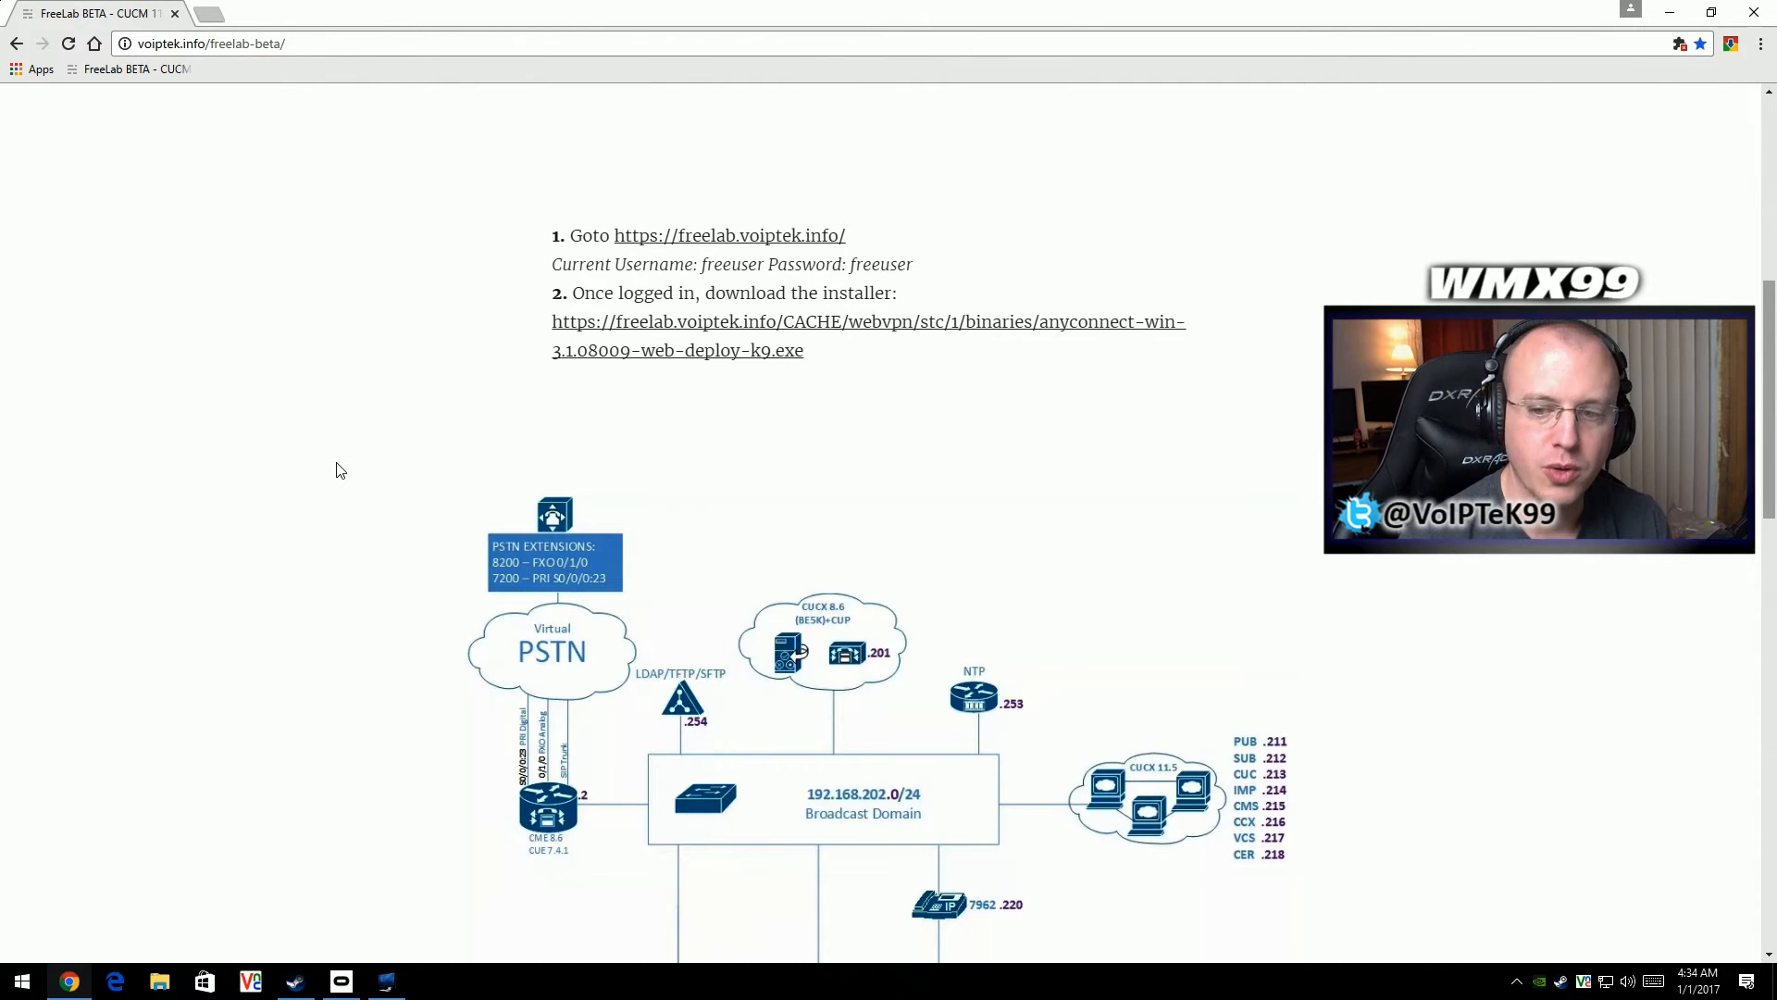
scroll(342, 481, "down", 9)
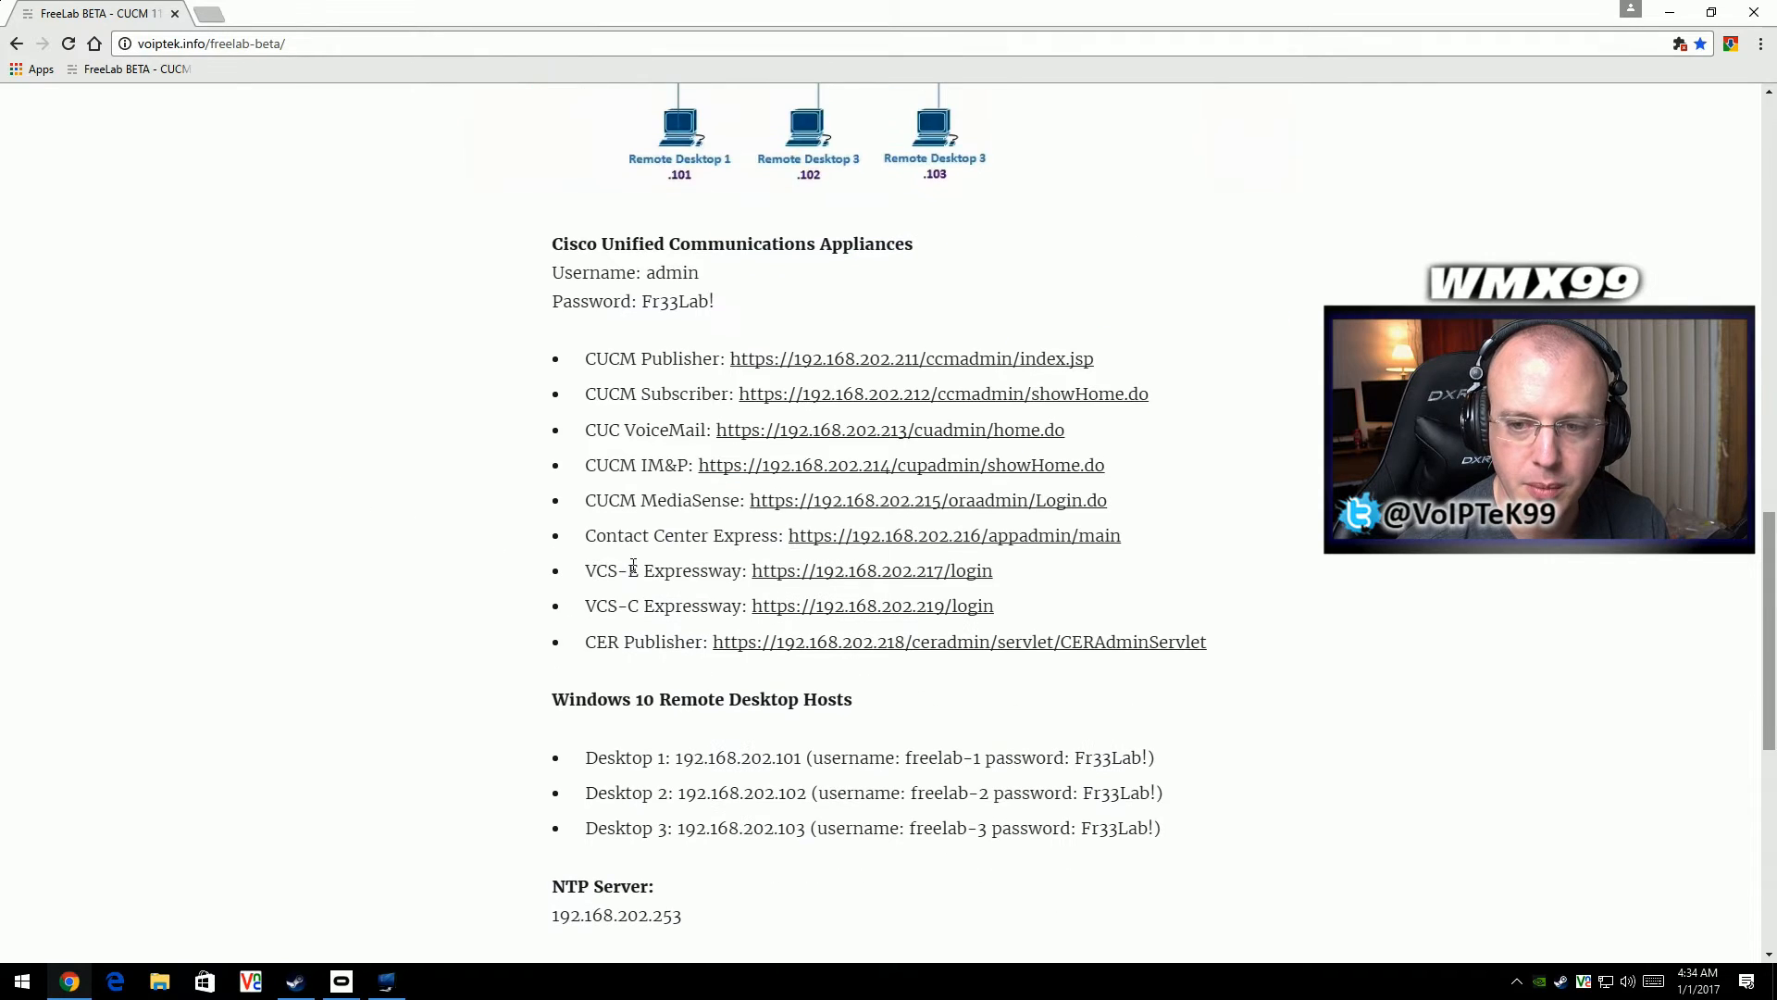
left_click(832, 542)
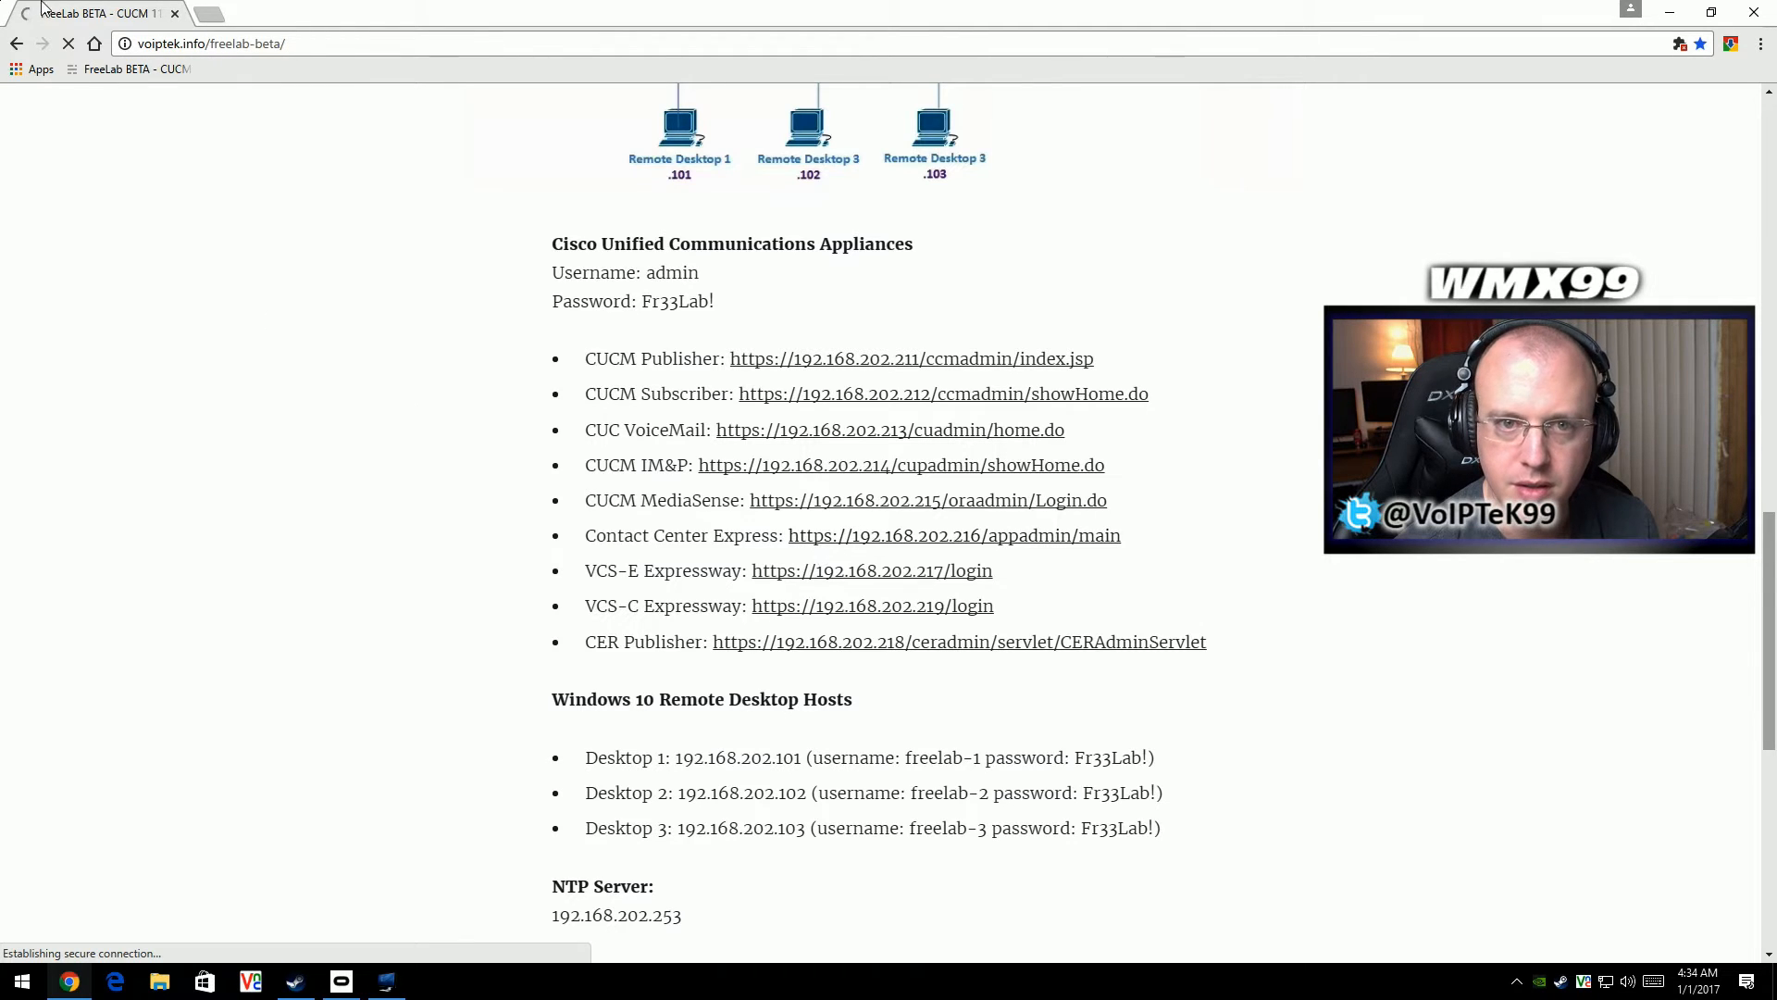
left_click(16, 44)
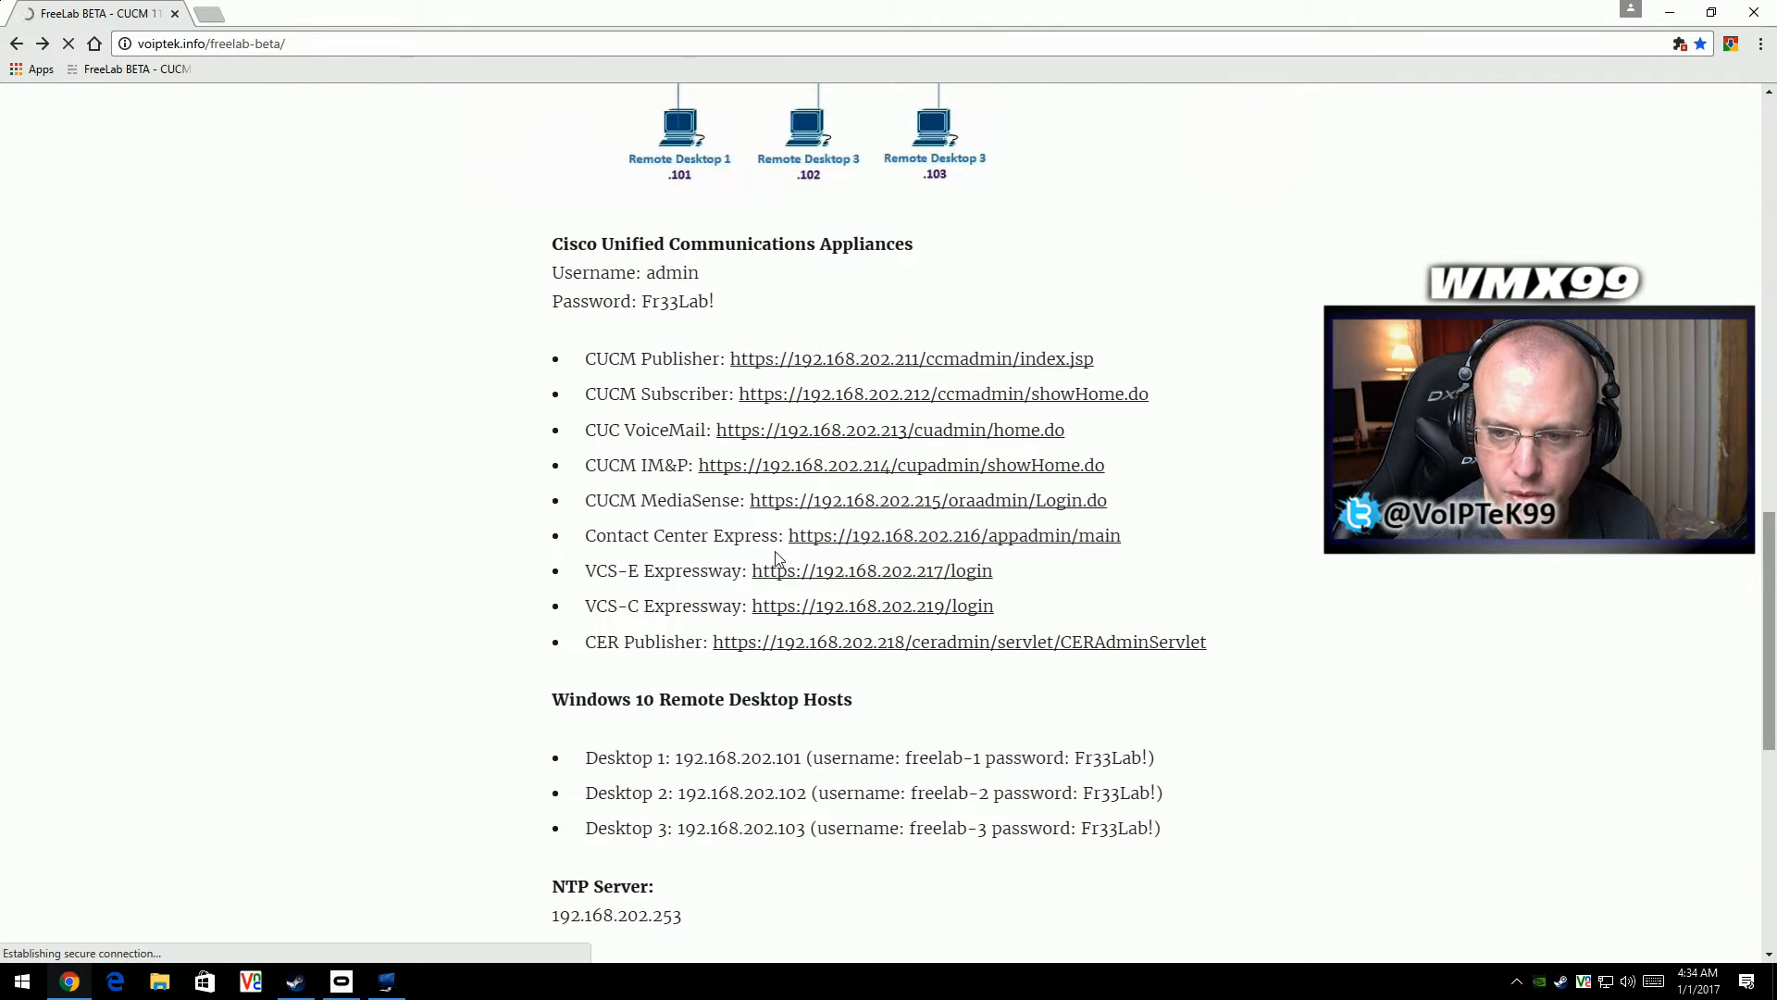
middle_click(843, 537)
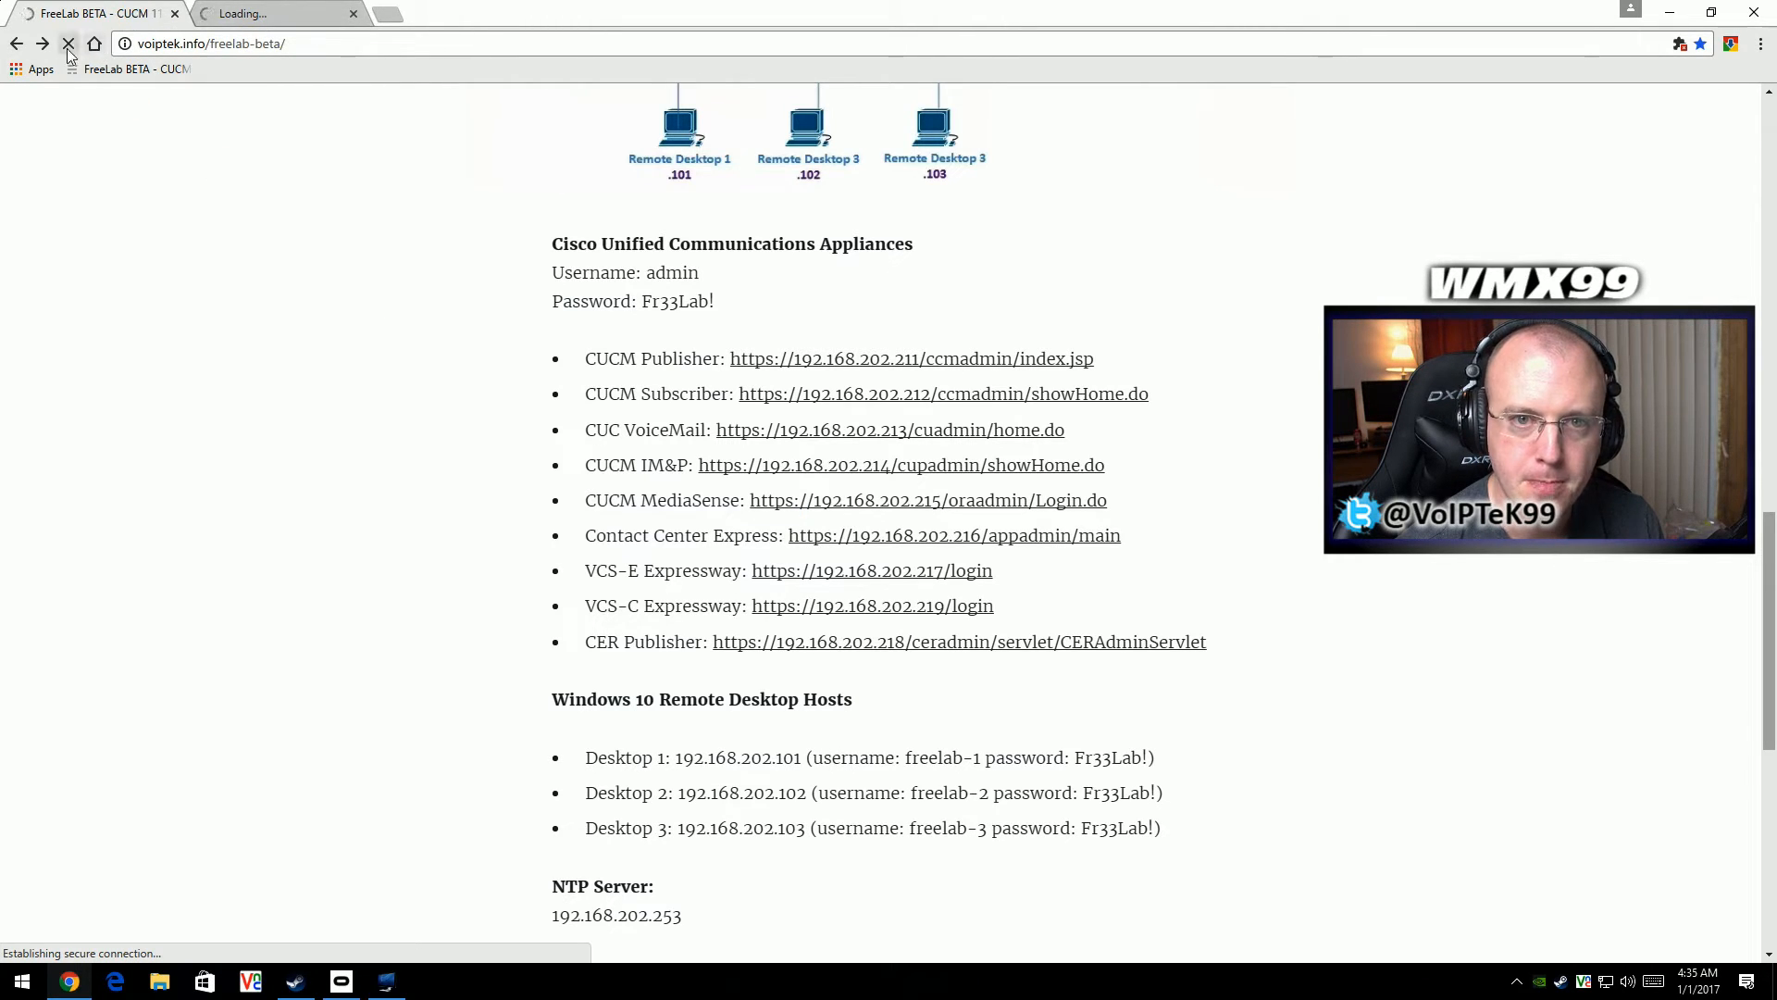
left_click(255, 15)
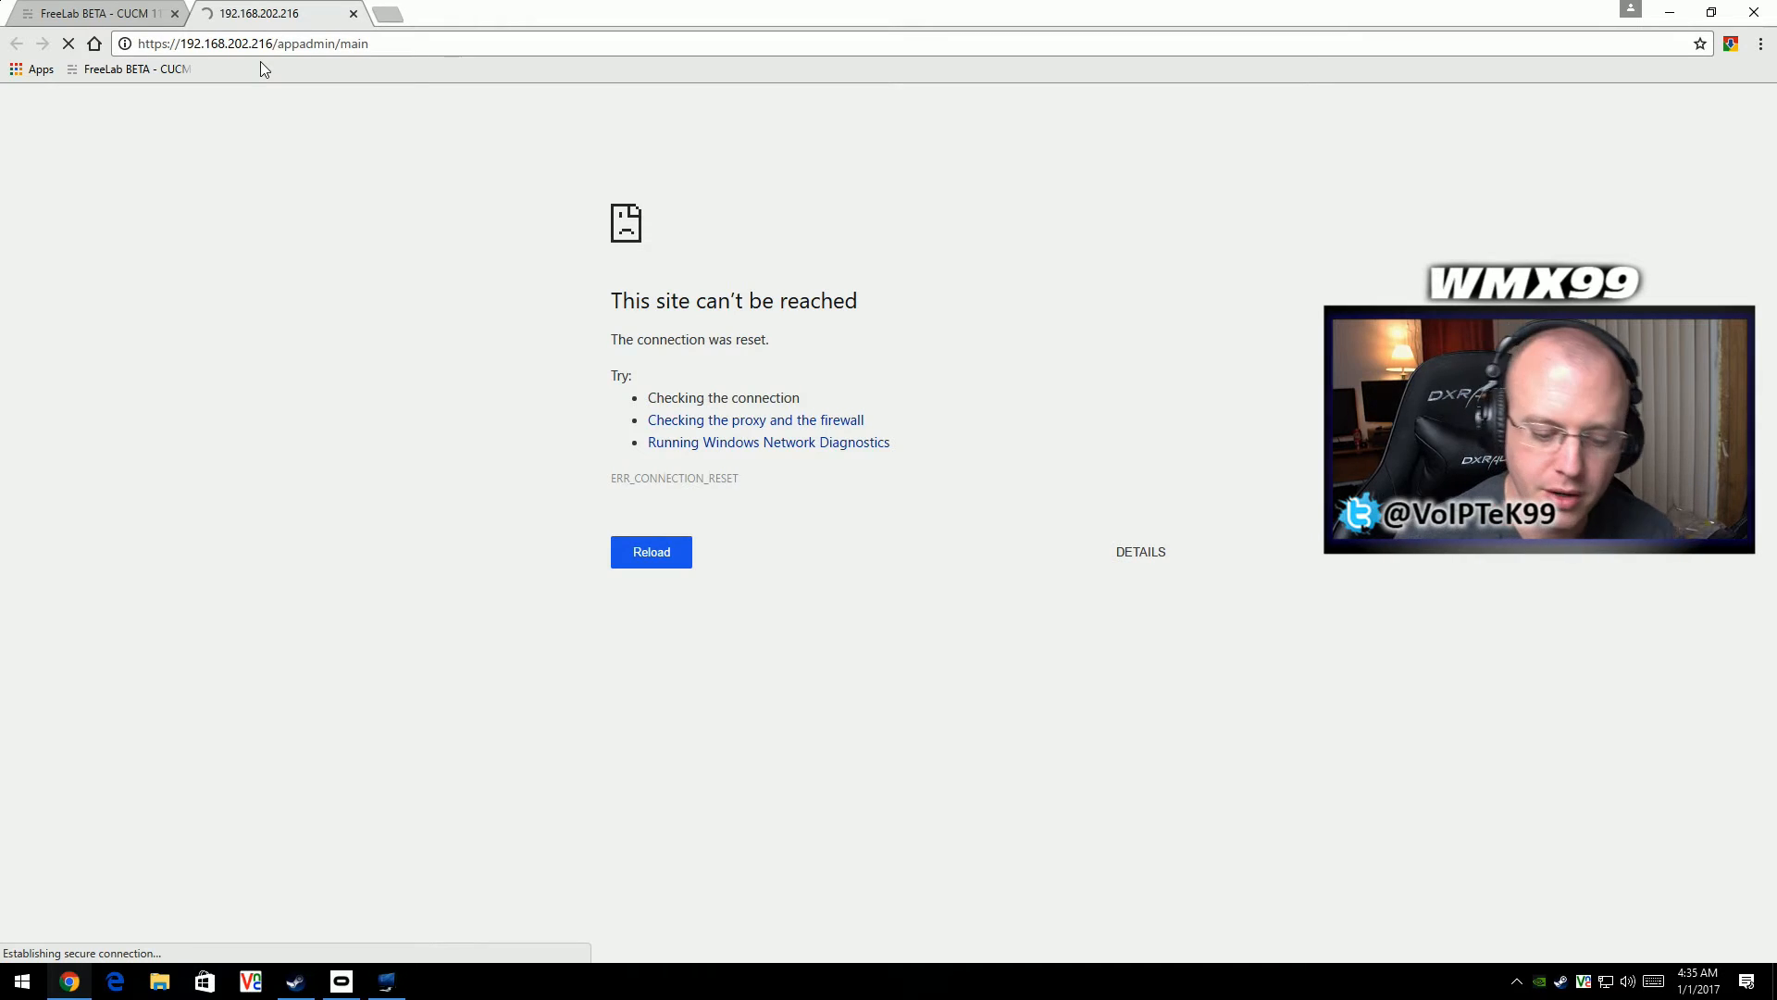
left_click(646, 568)
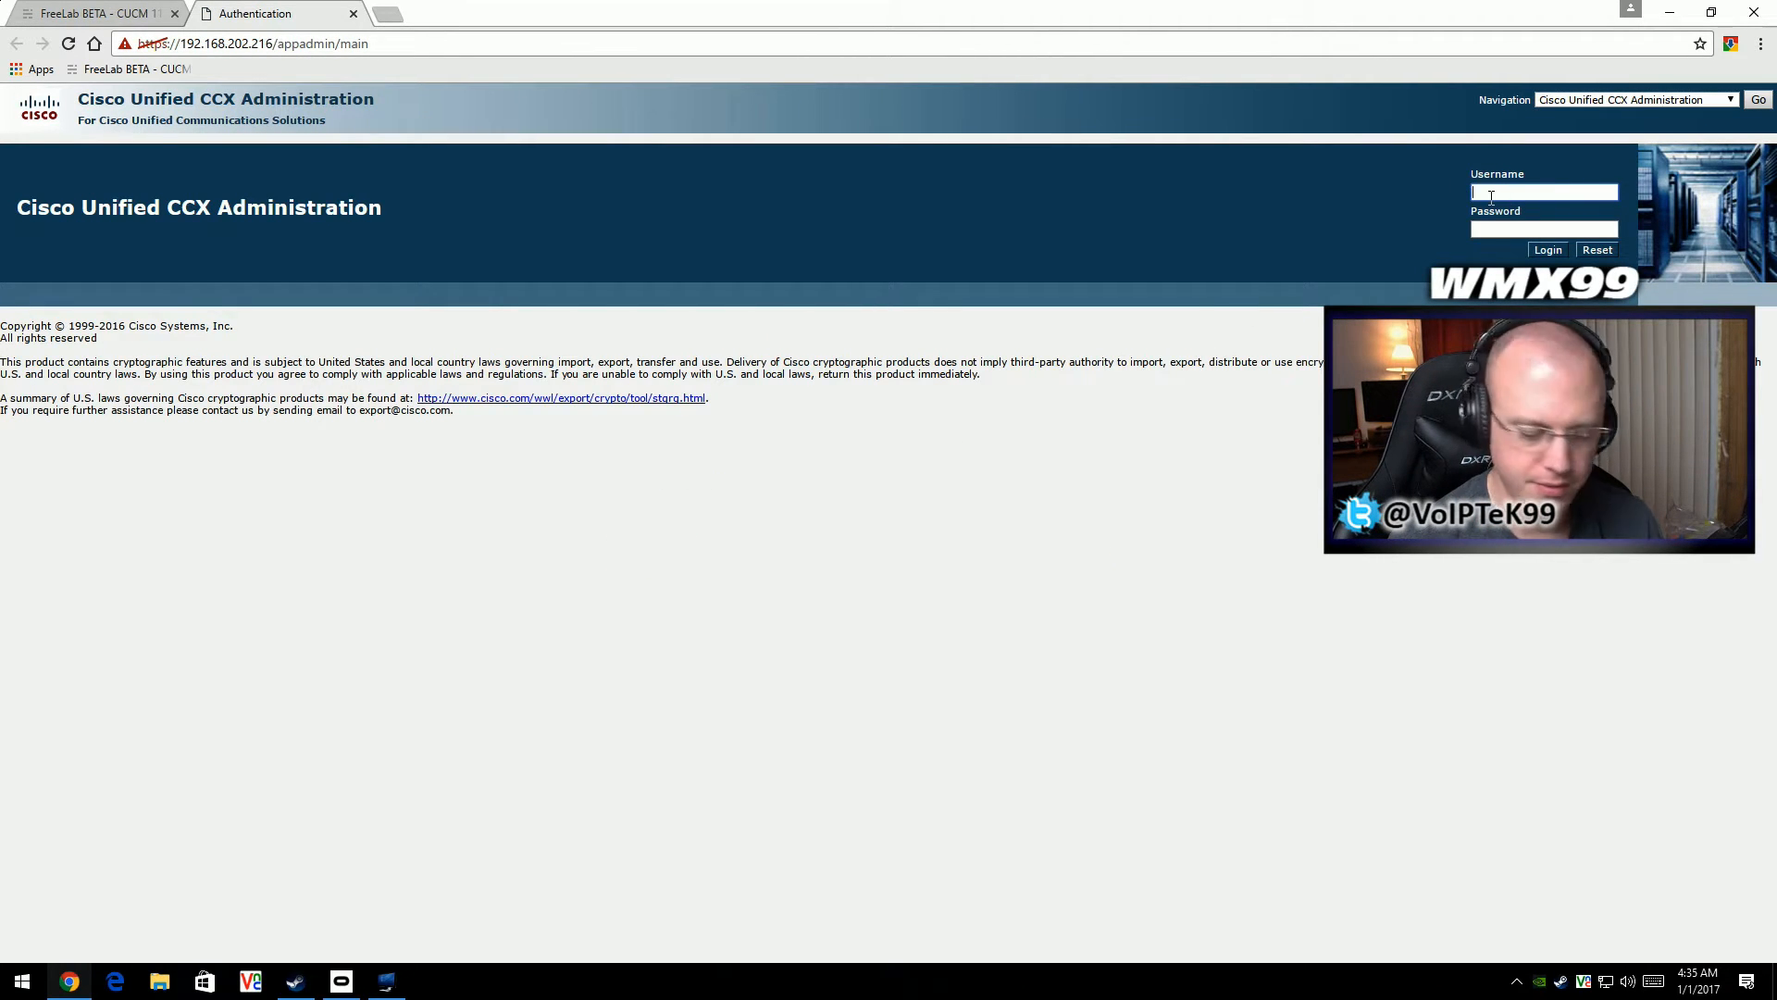
- Log in to Cisco Unified CCX Administration with the username admin and the account password
type("admin")
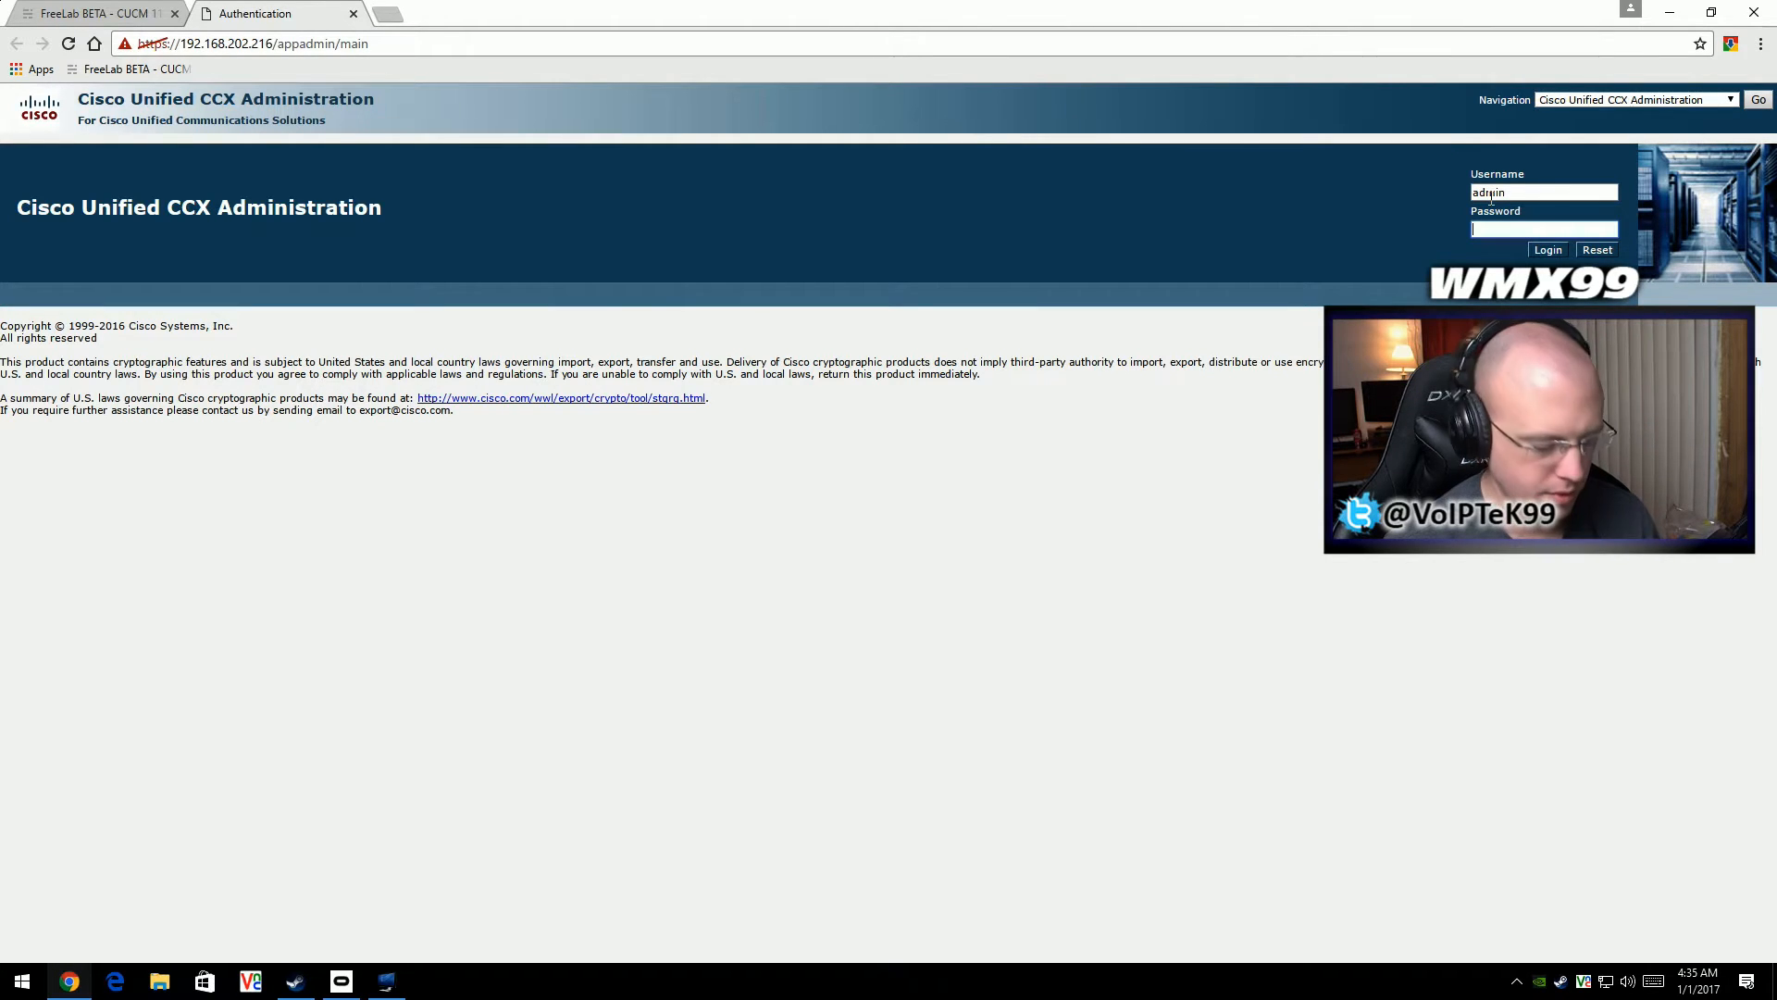
key("Tab")
type("********")
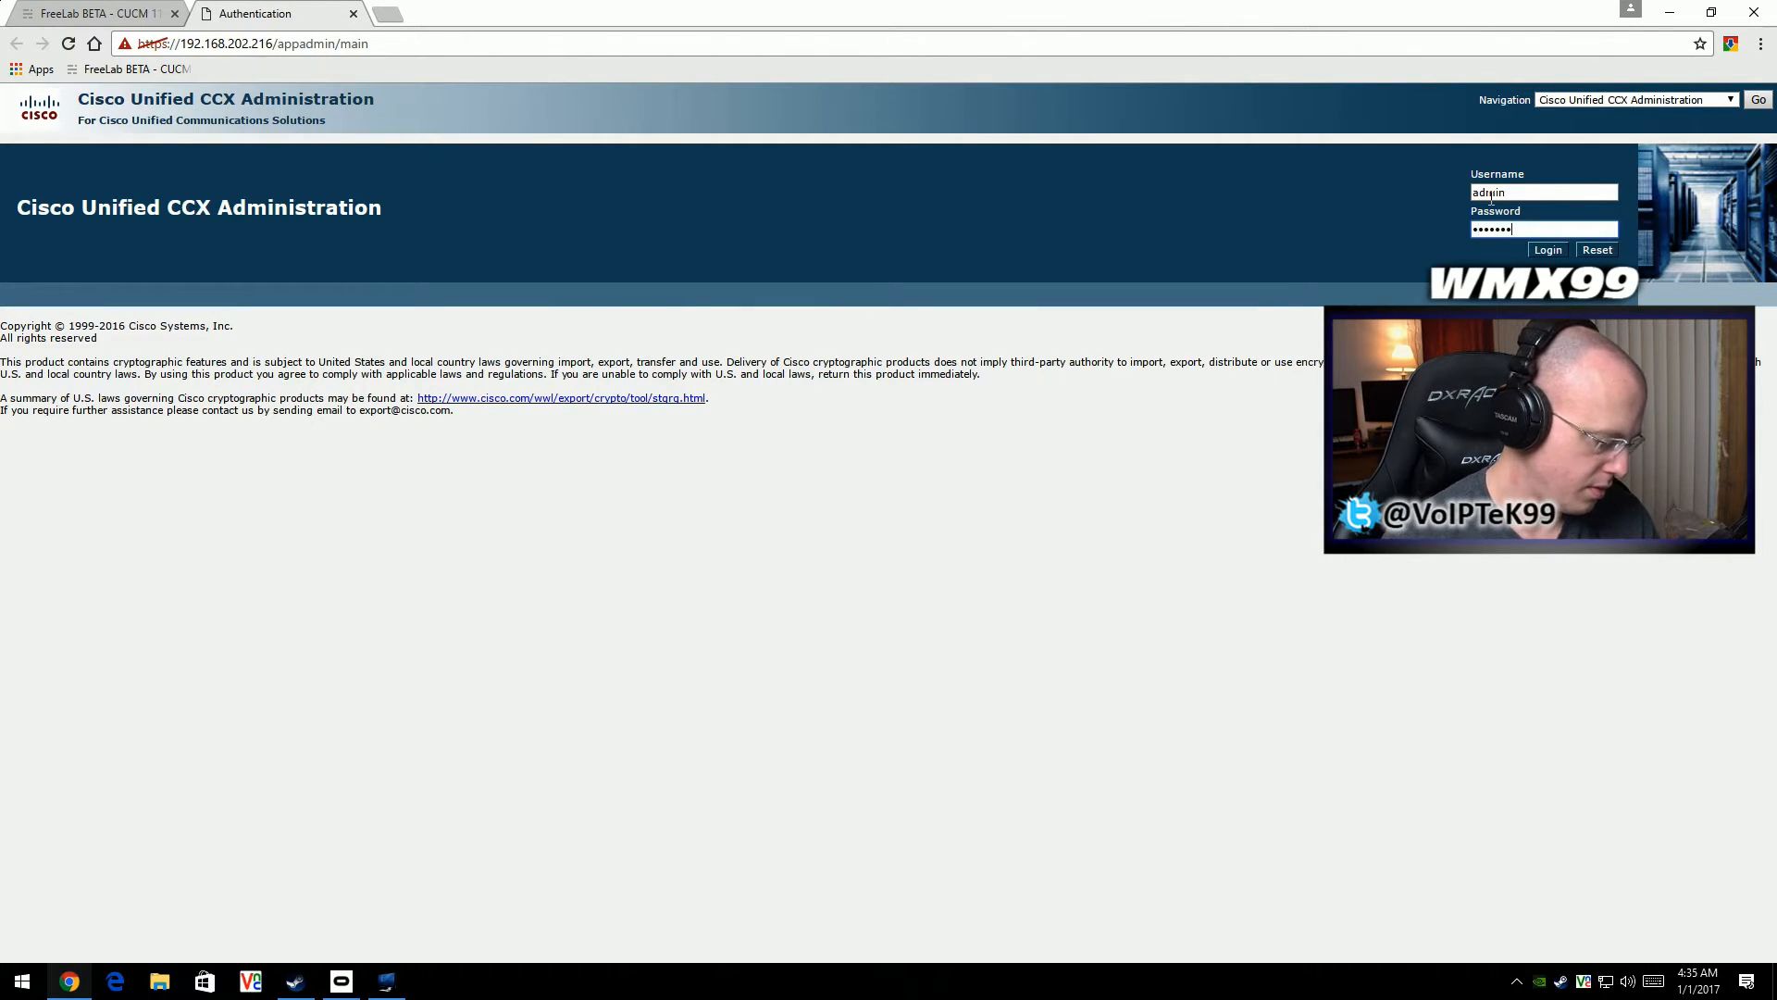
key("Return")
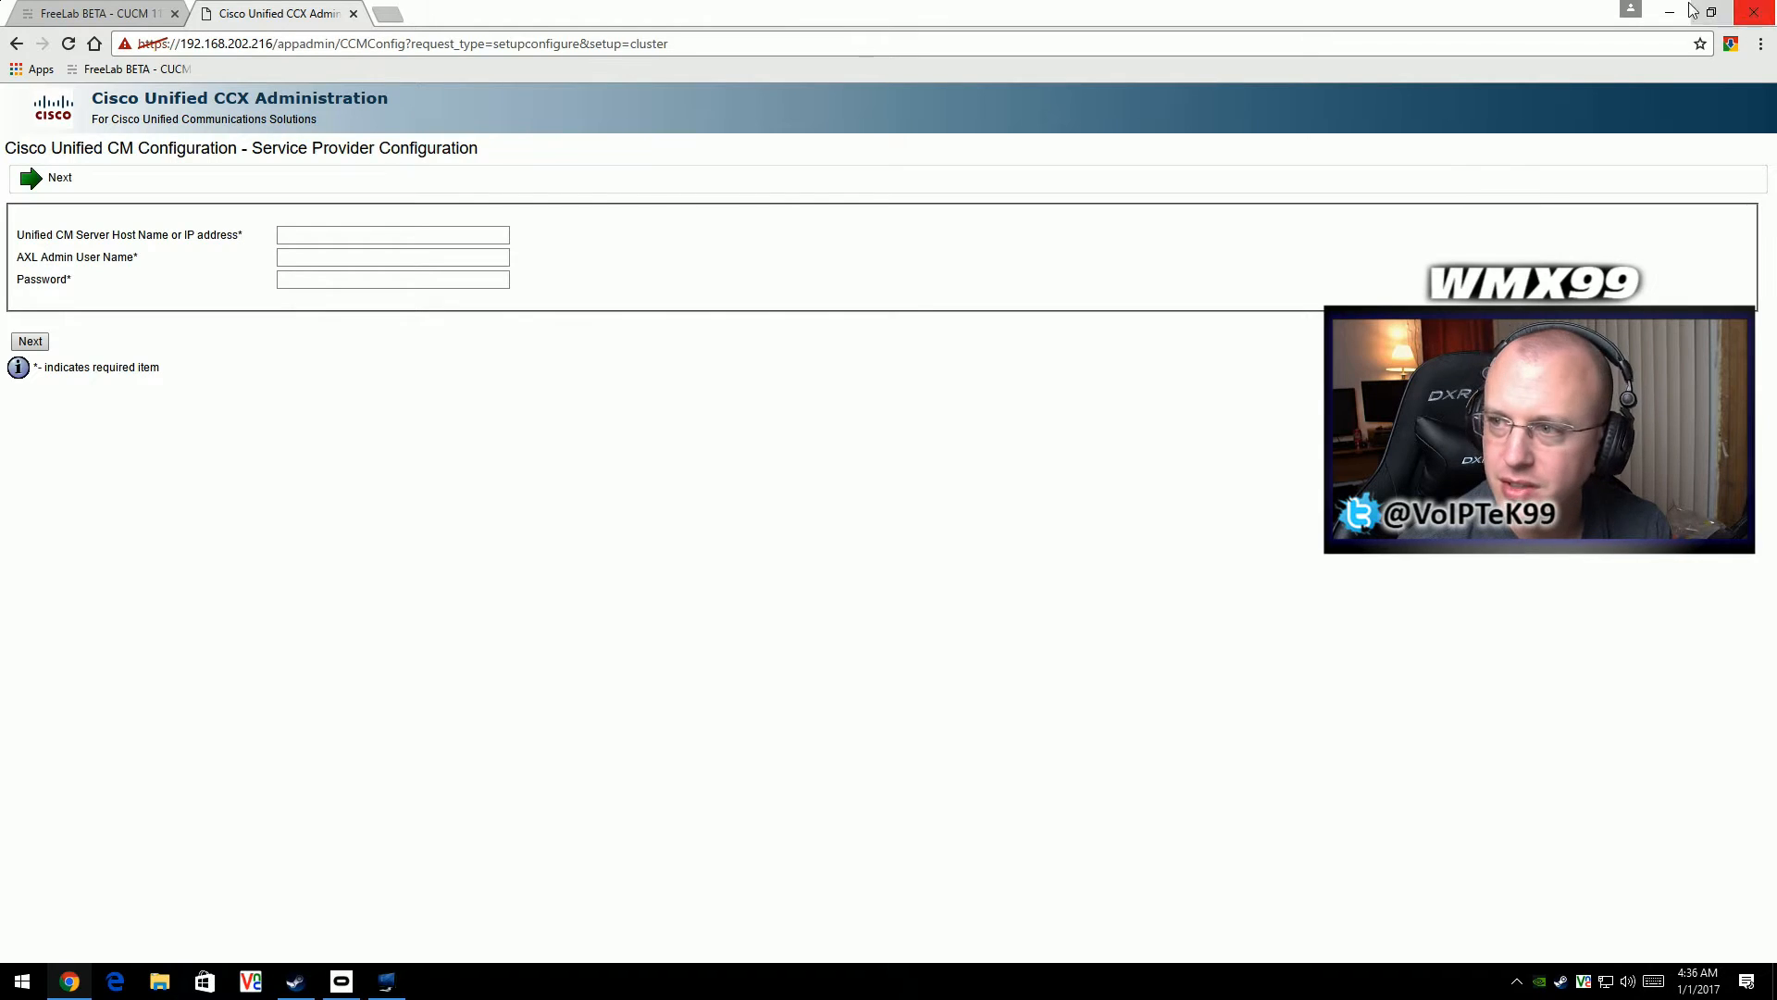
- Enlarge the Service Provider Configuration page's zoom to 250%
left_click(1757, 43)
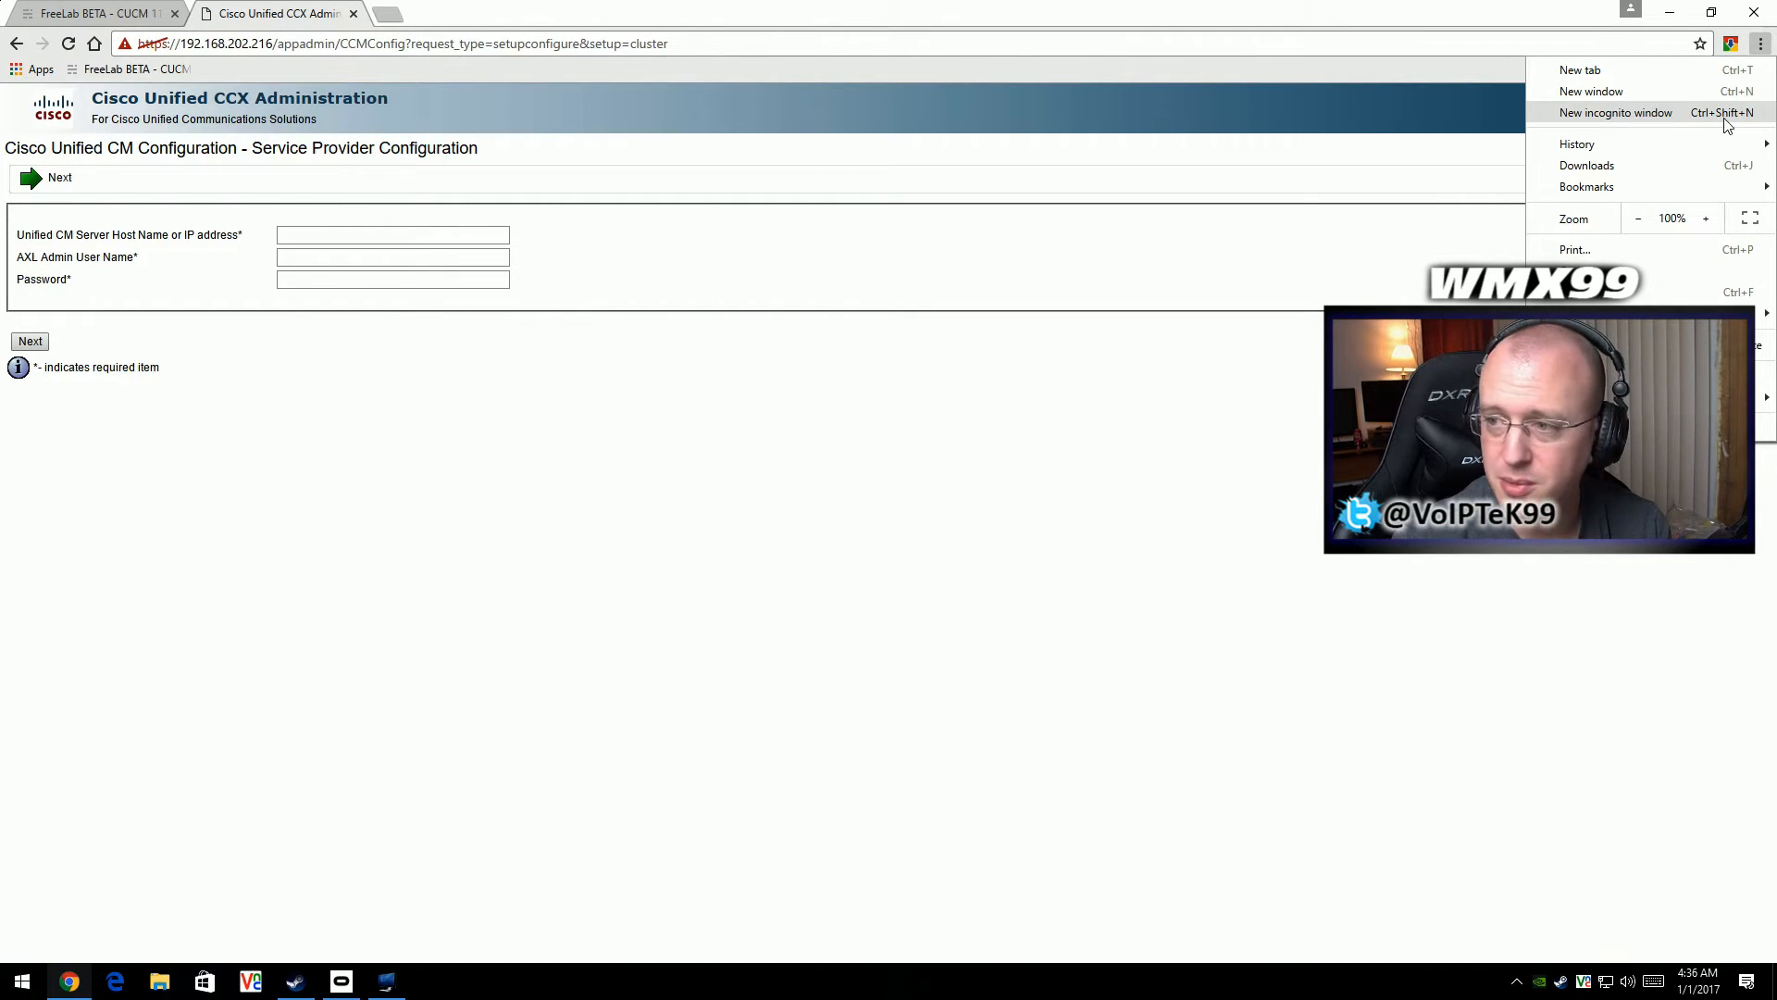
left_click(1706, 220)
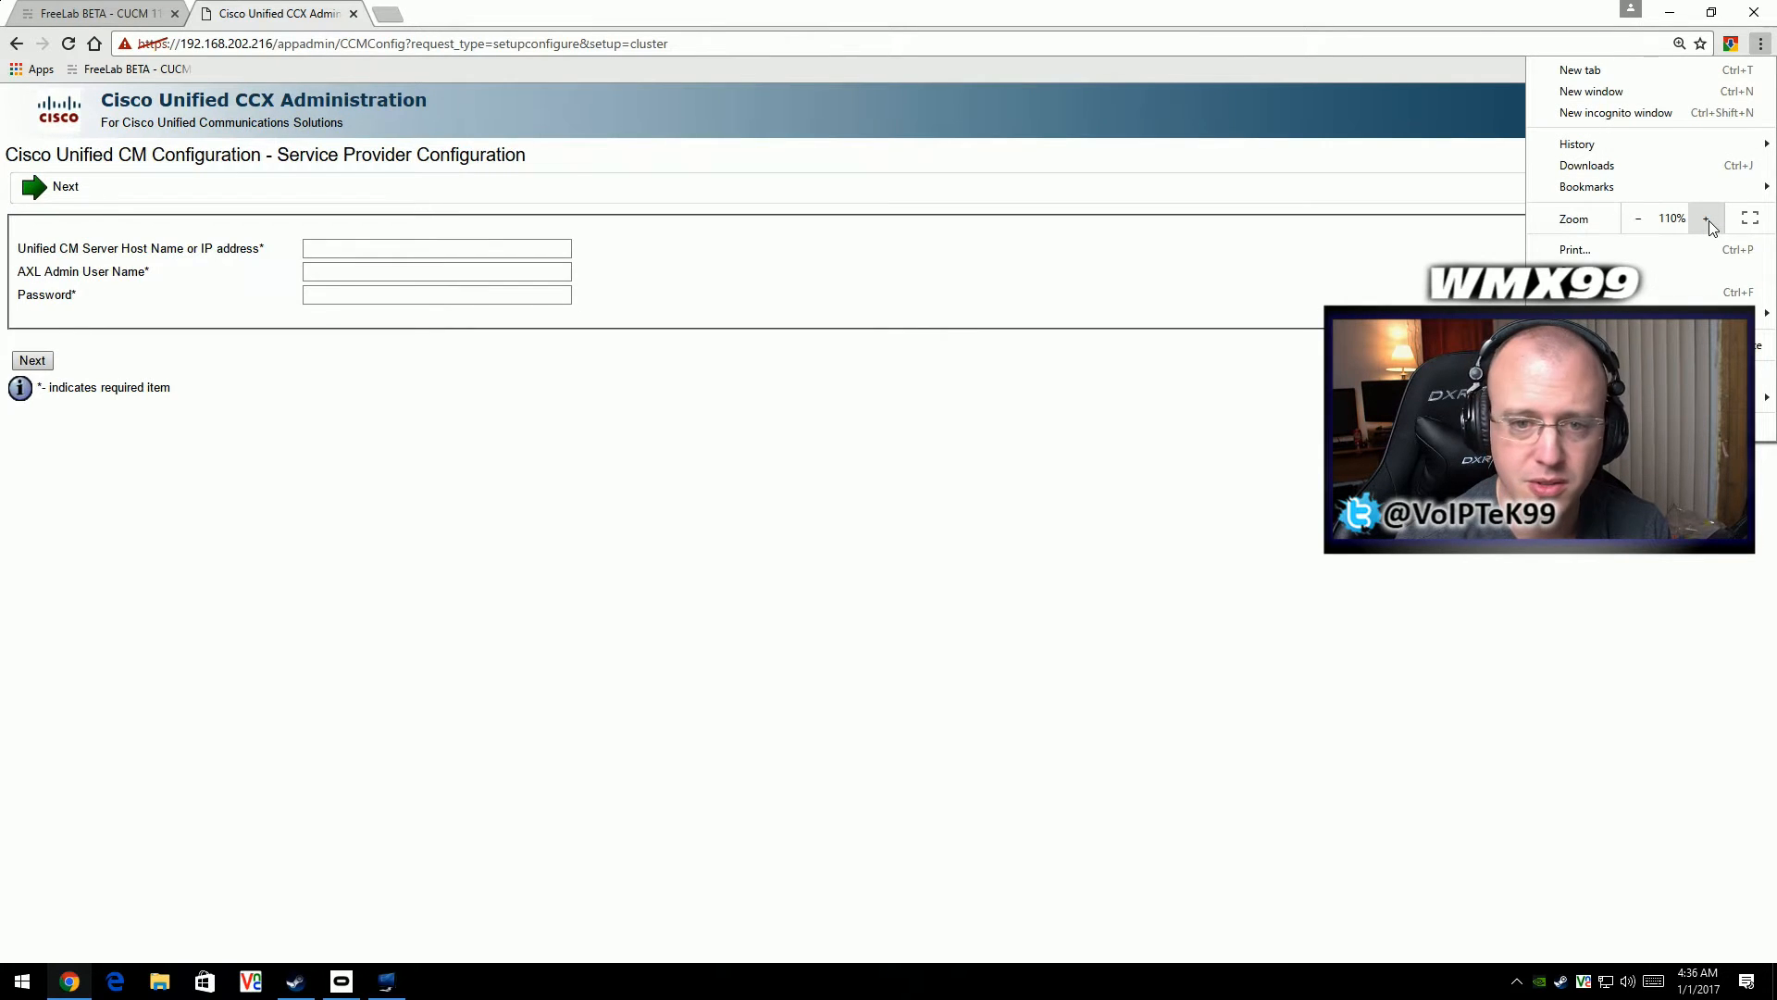
left_click(1707, 220)
left_click(1706, 220)
left_click(1706, 220)
left_click(1707, 220)
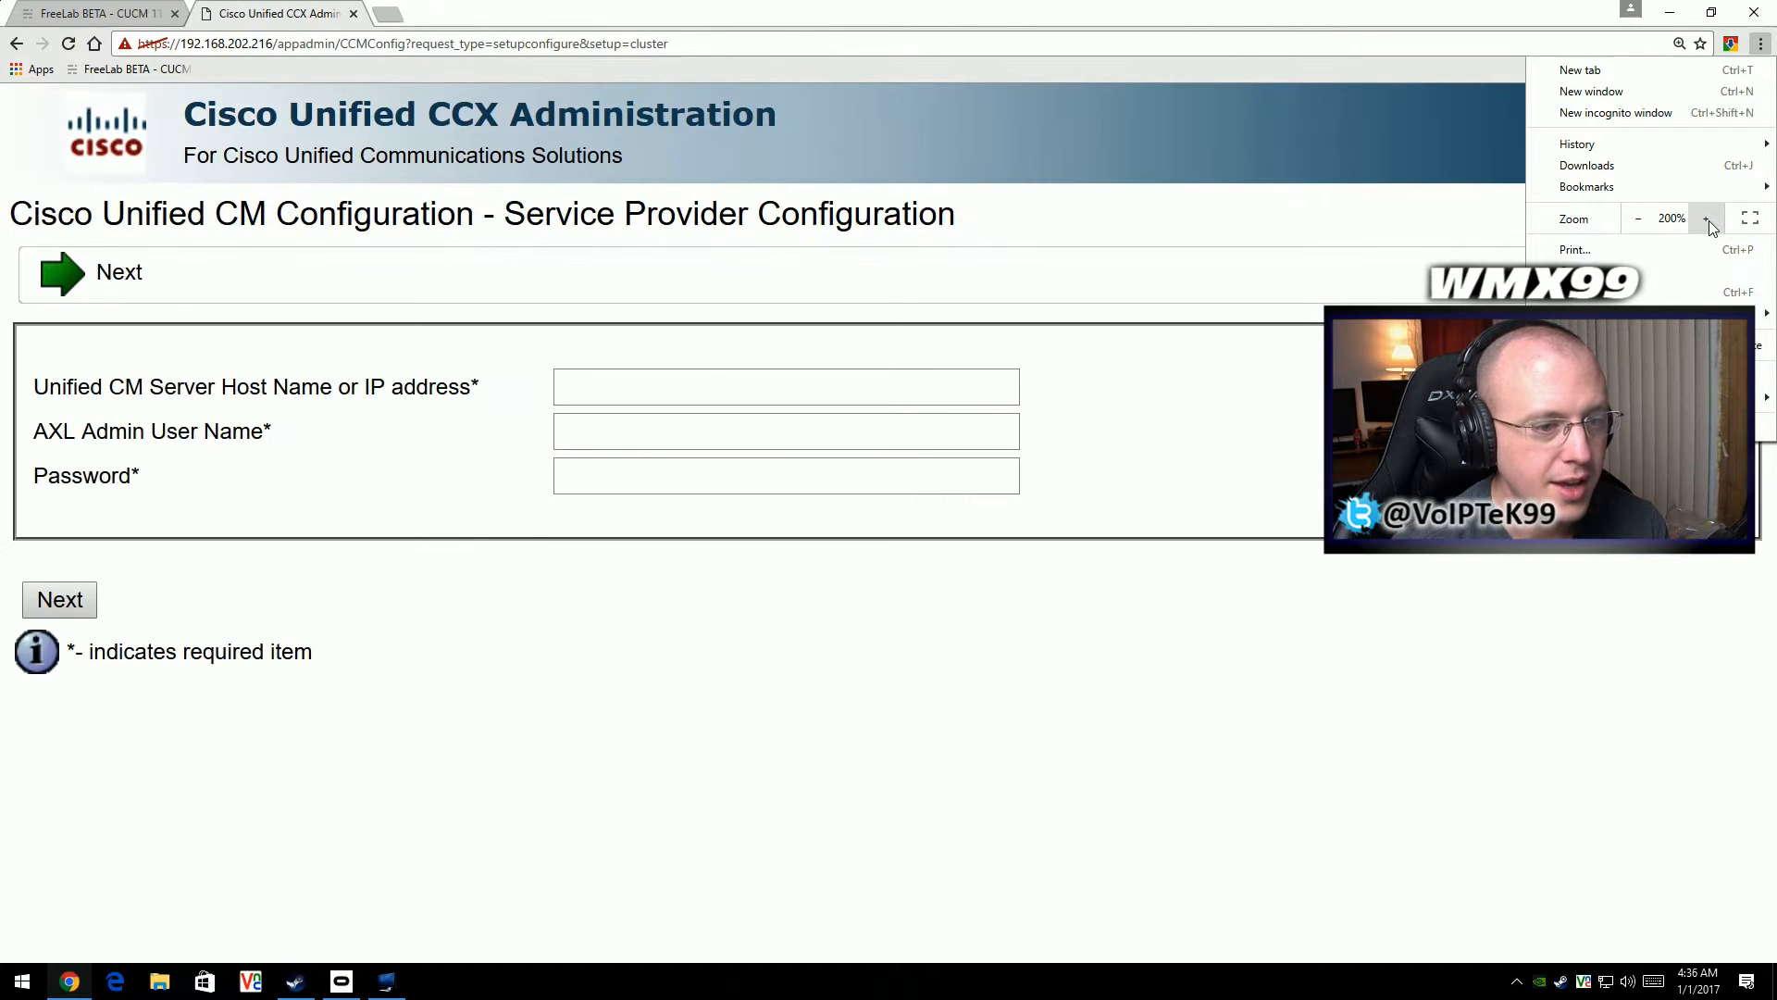
left_click(1708, 221)
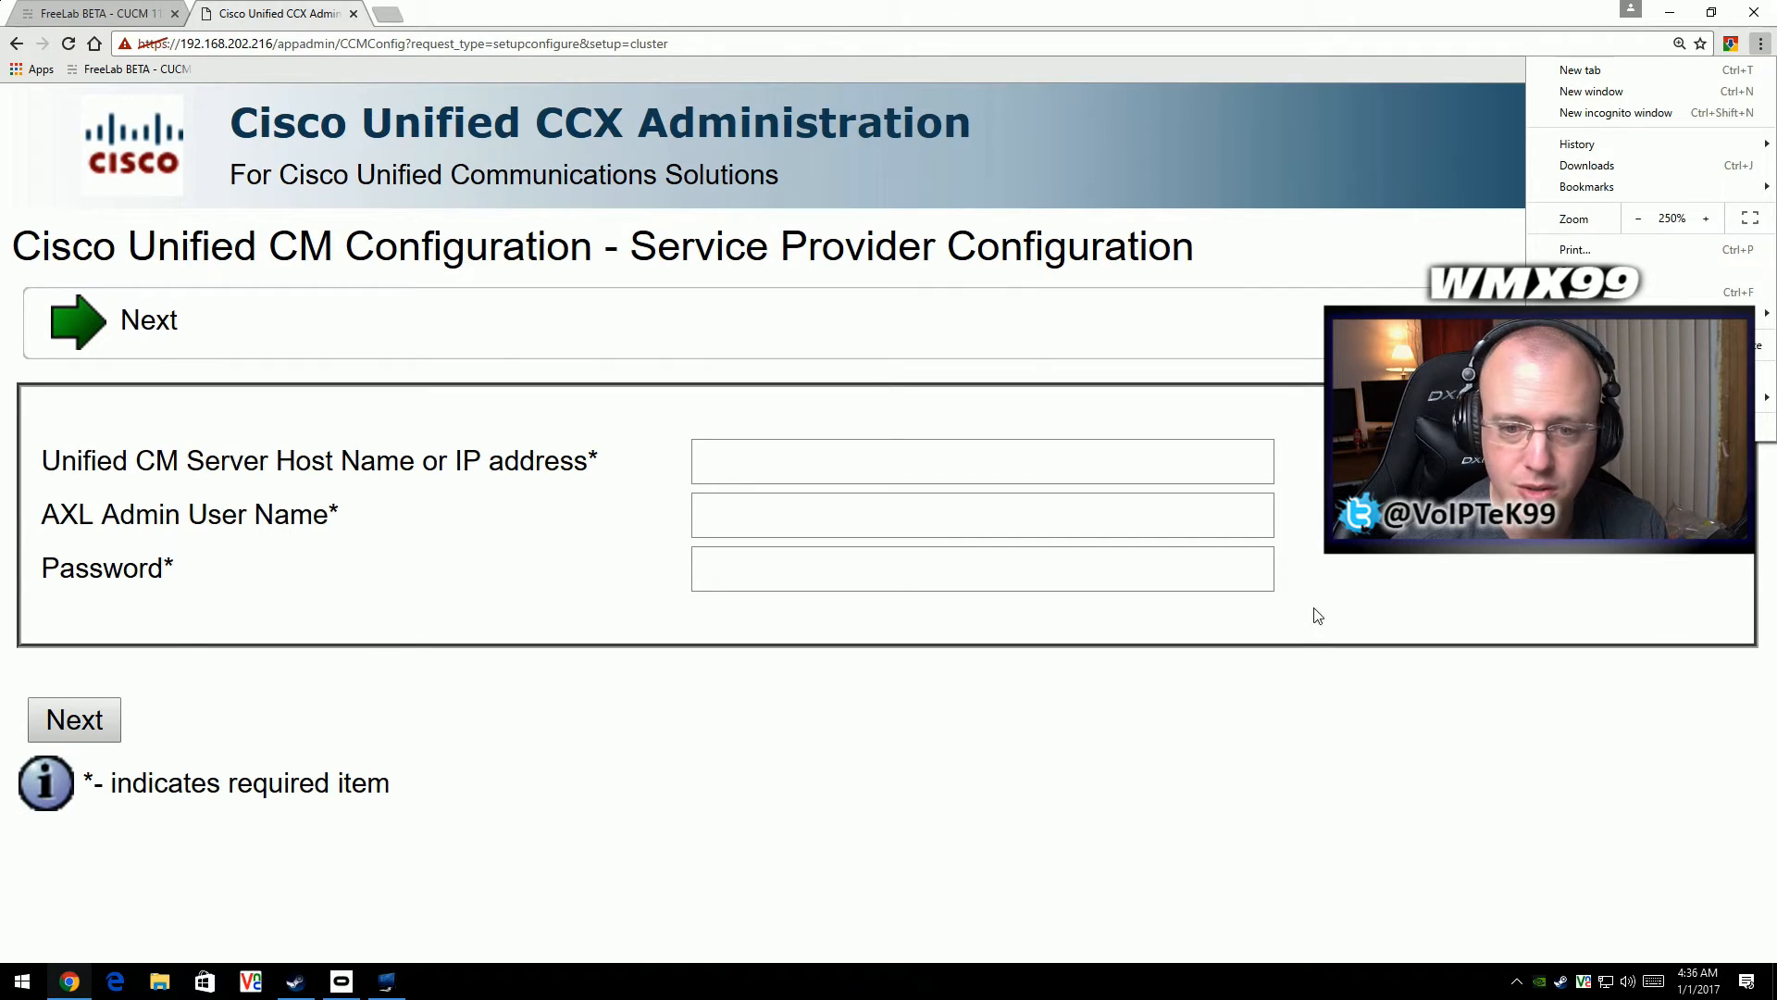
left_click(1305, 673)
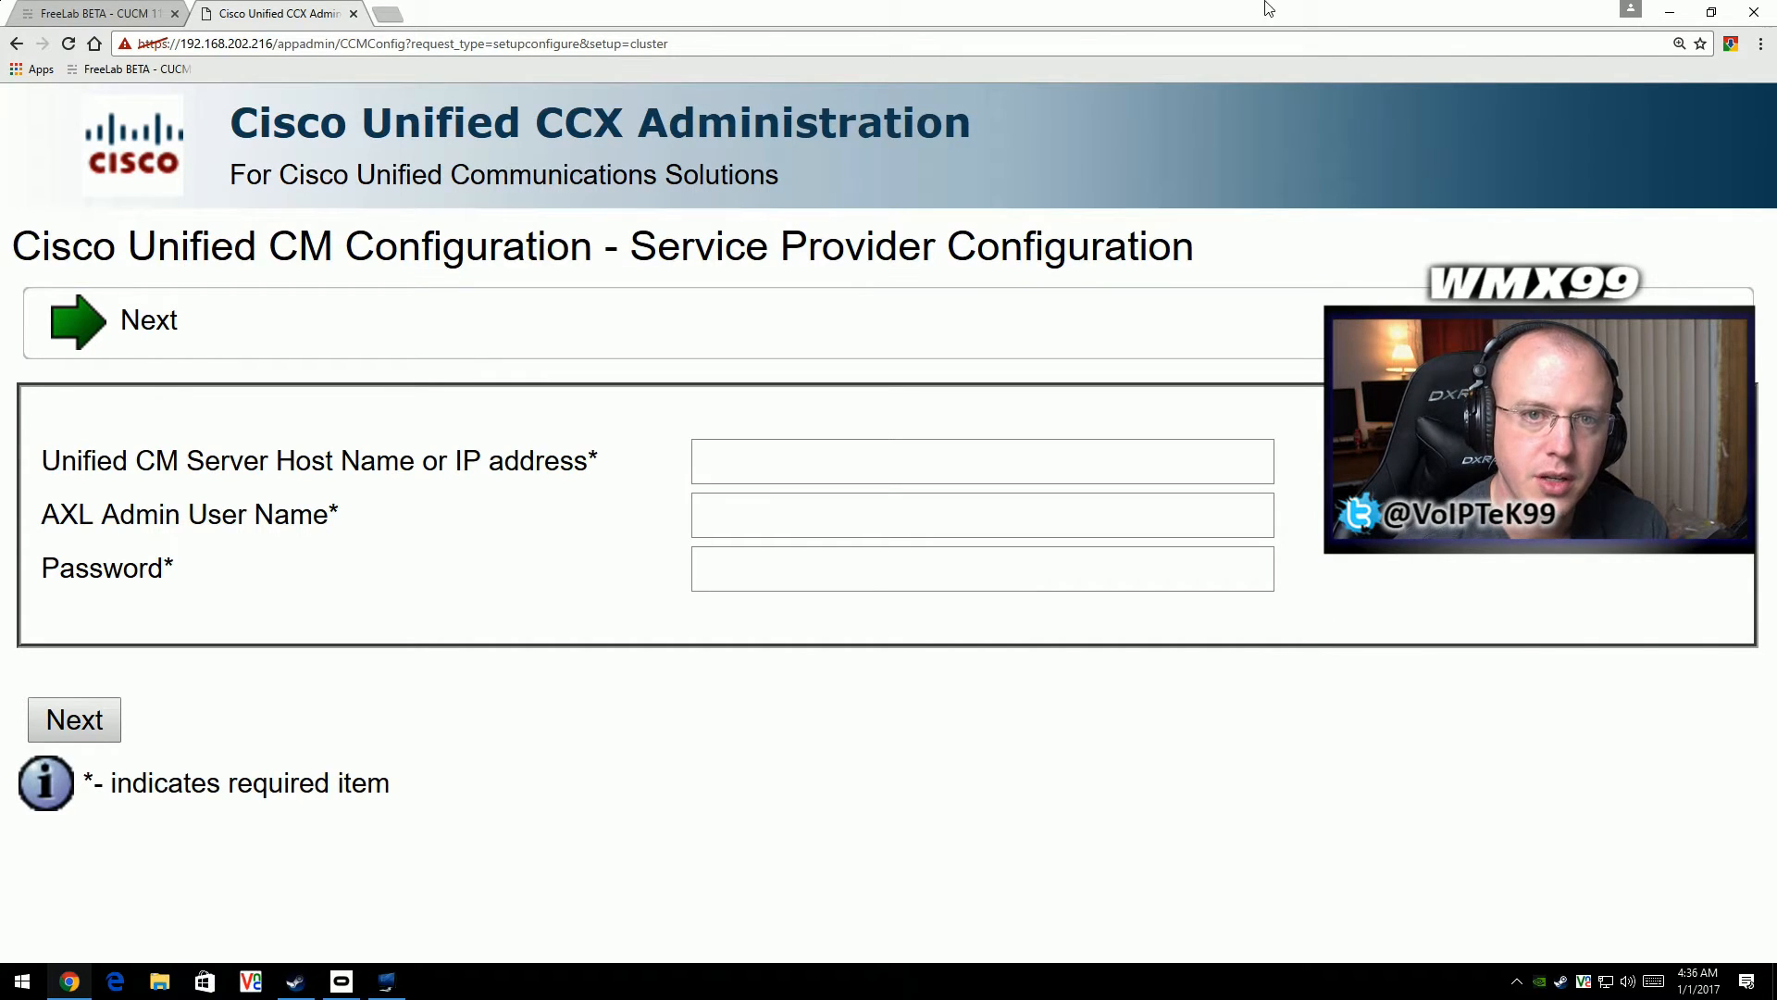
- Look up the CUCM publisher's address on the FreeLab page and enter 192.168.202.211 as the Unified CM server address
left_click(116, 15)
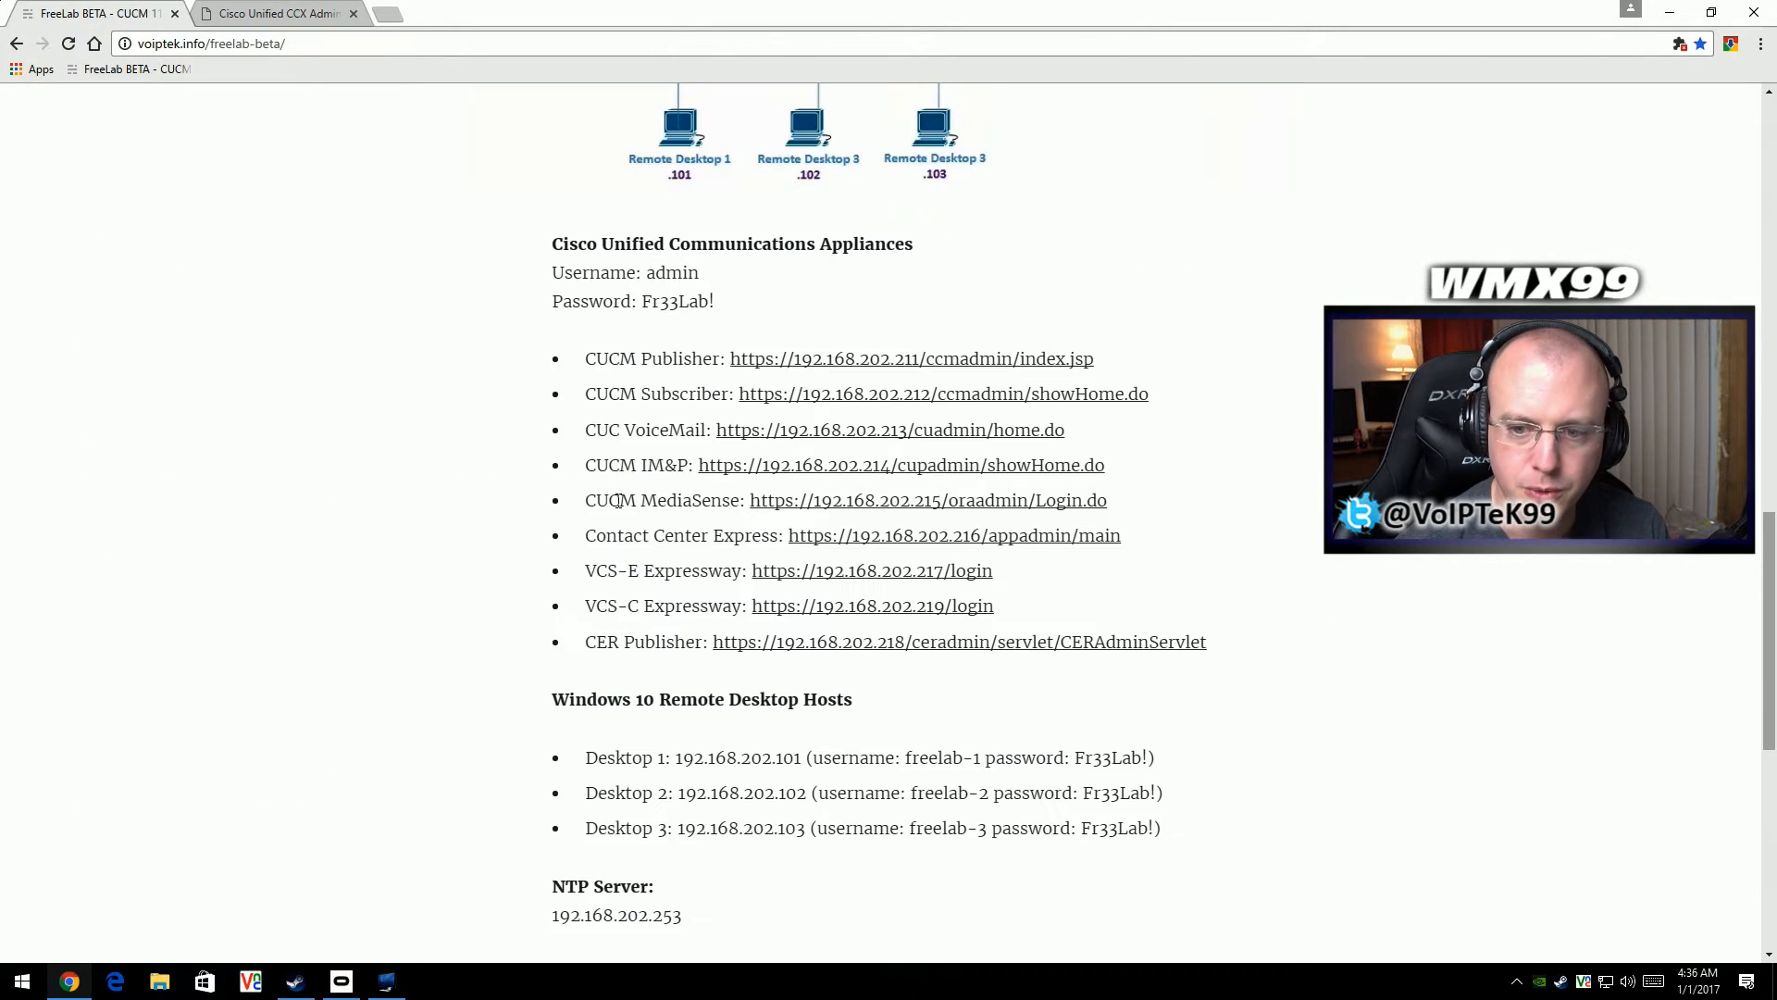
scroll(402, 281, "up", 6)
scroll(638, 486, "down", 1)
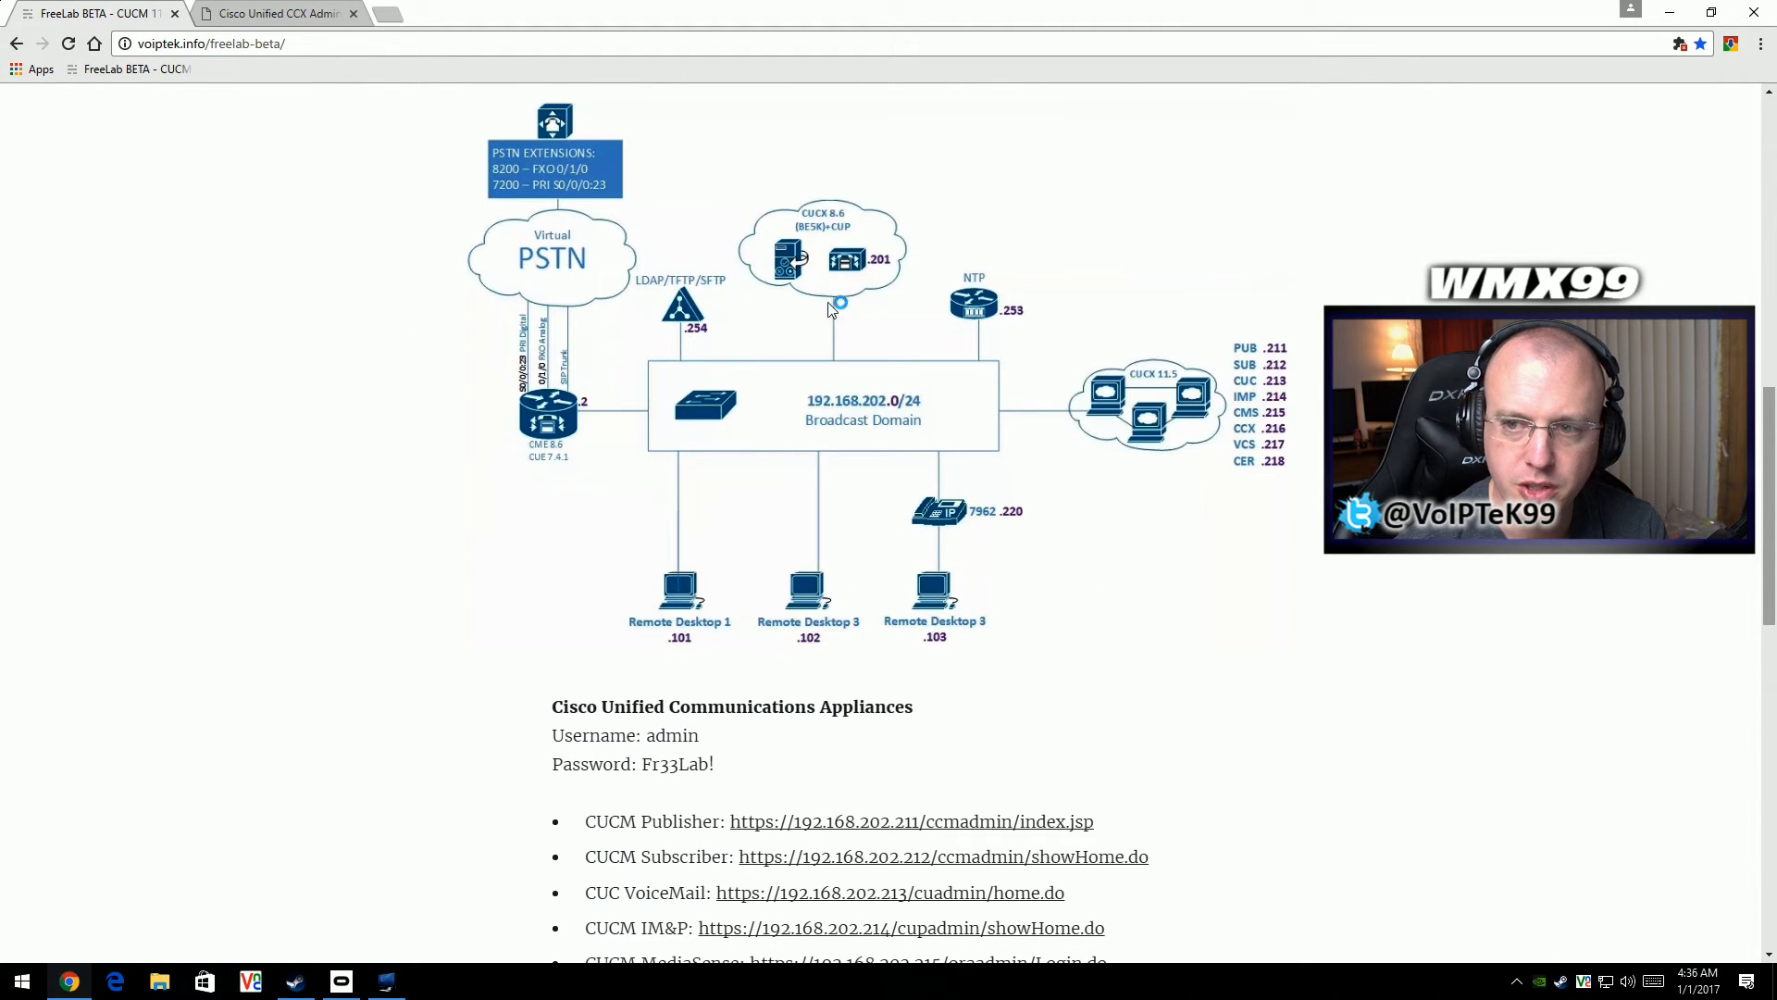
scroll(928, 667, "down", 2)
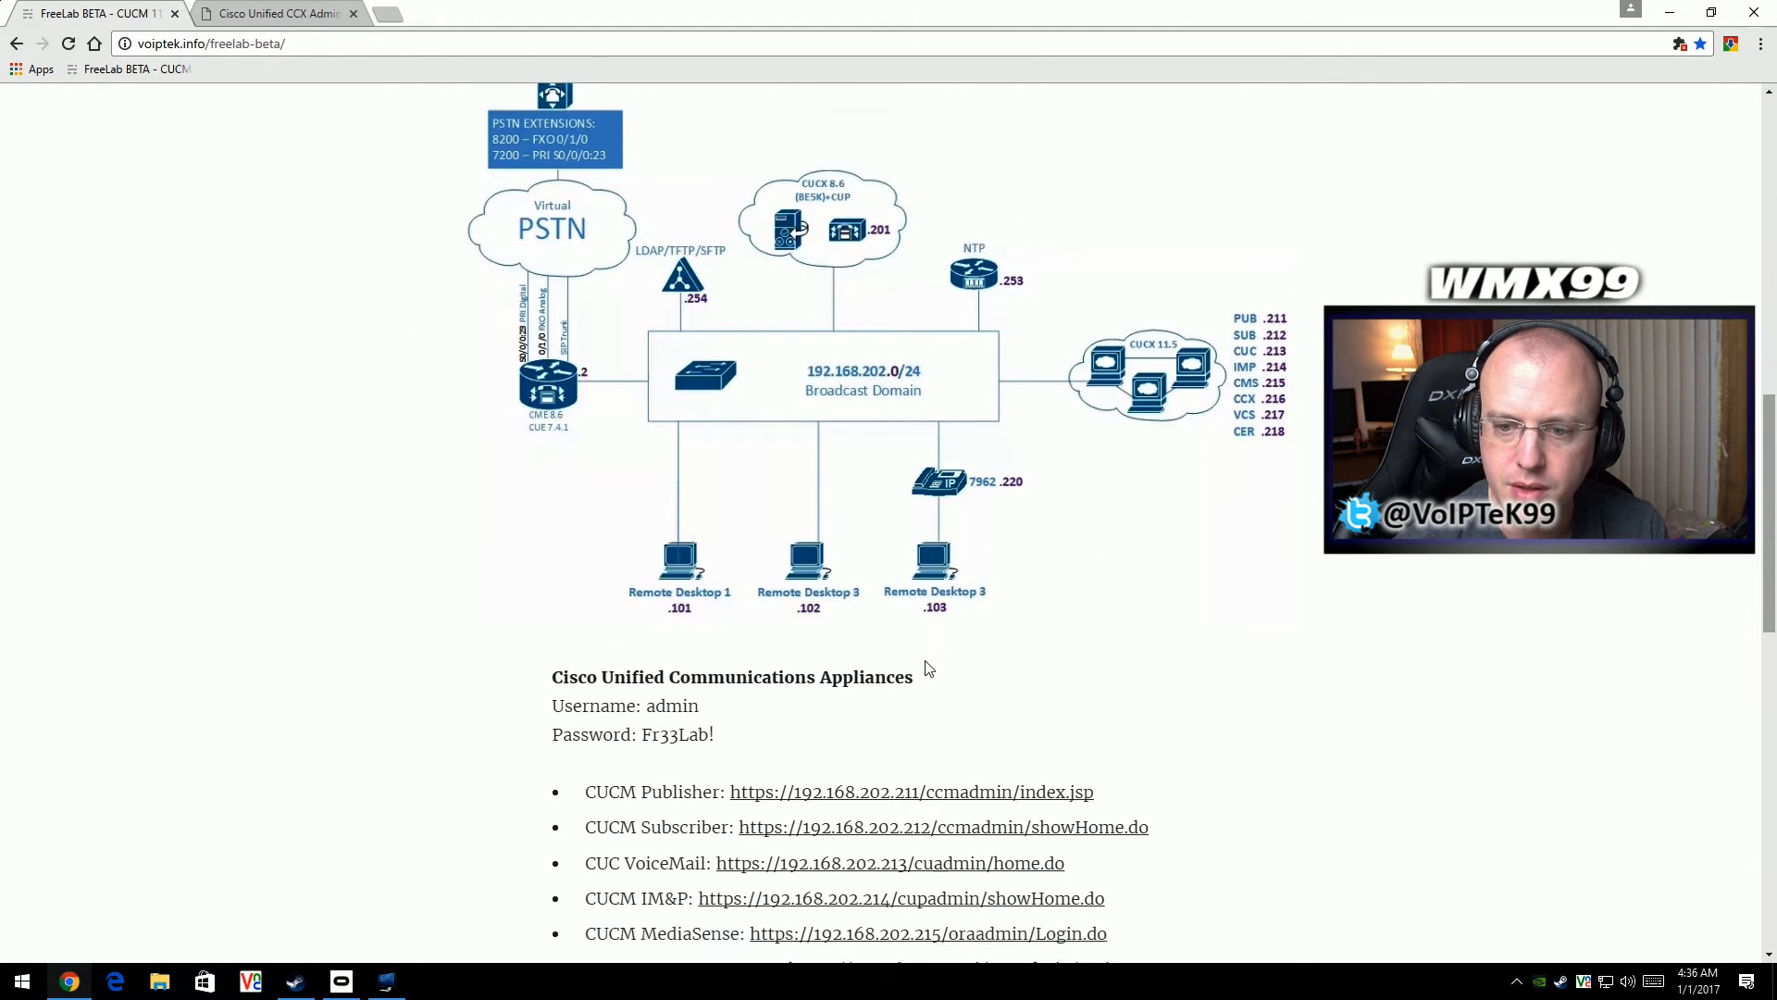
left_click(215, 12)
left_click(725, 453)
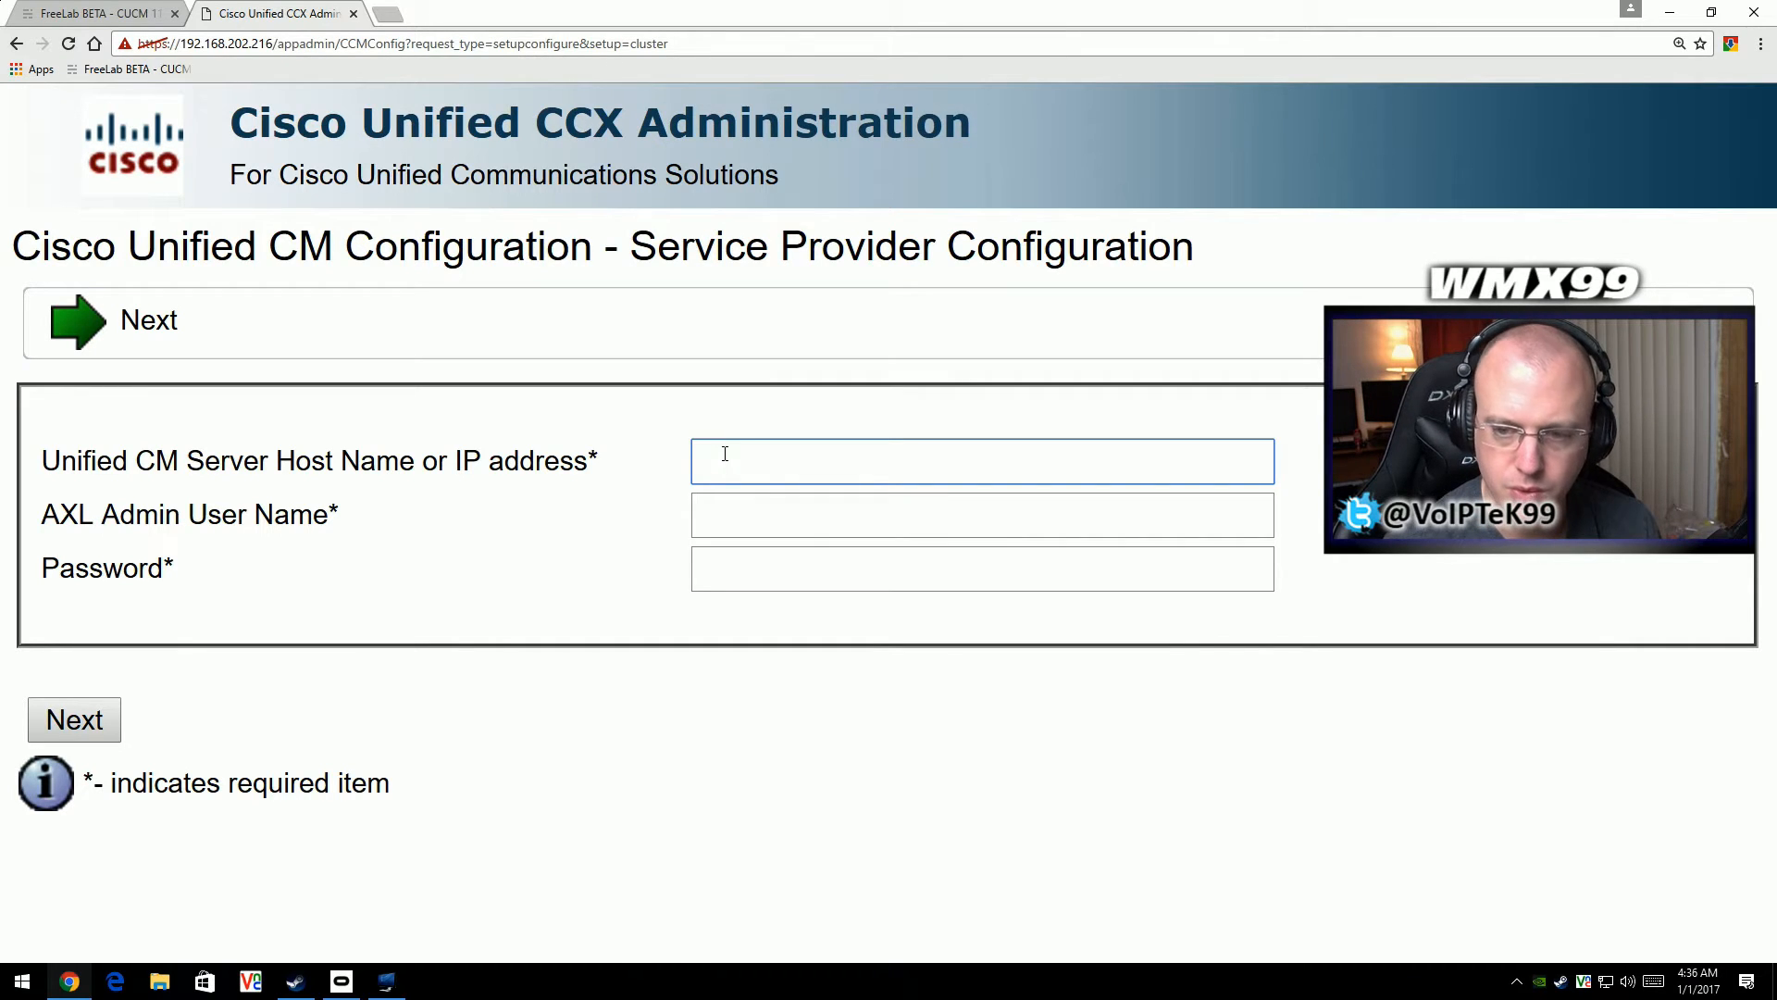
left_click(746, 458)
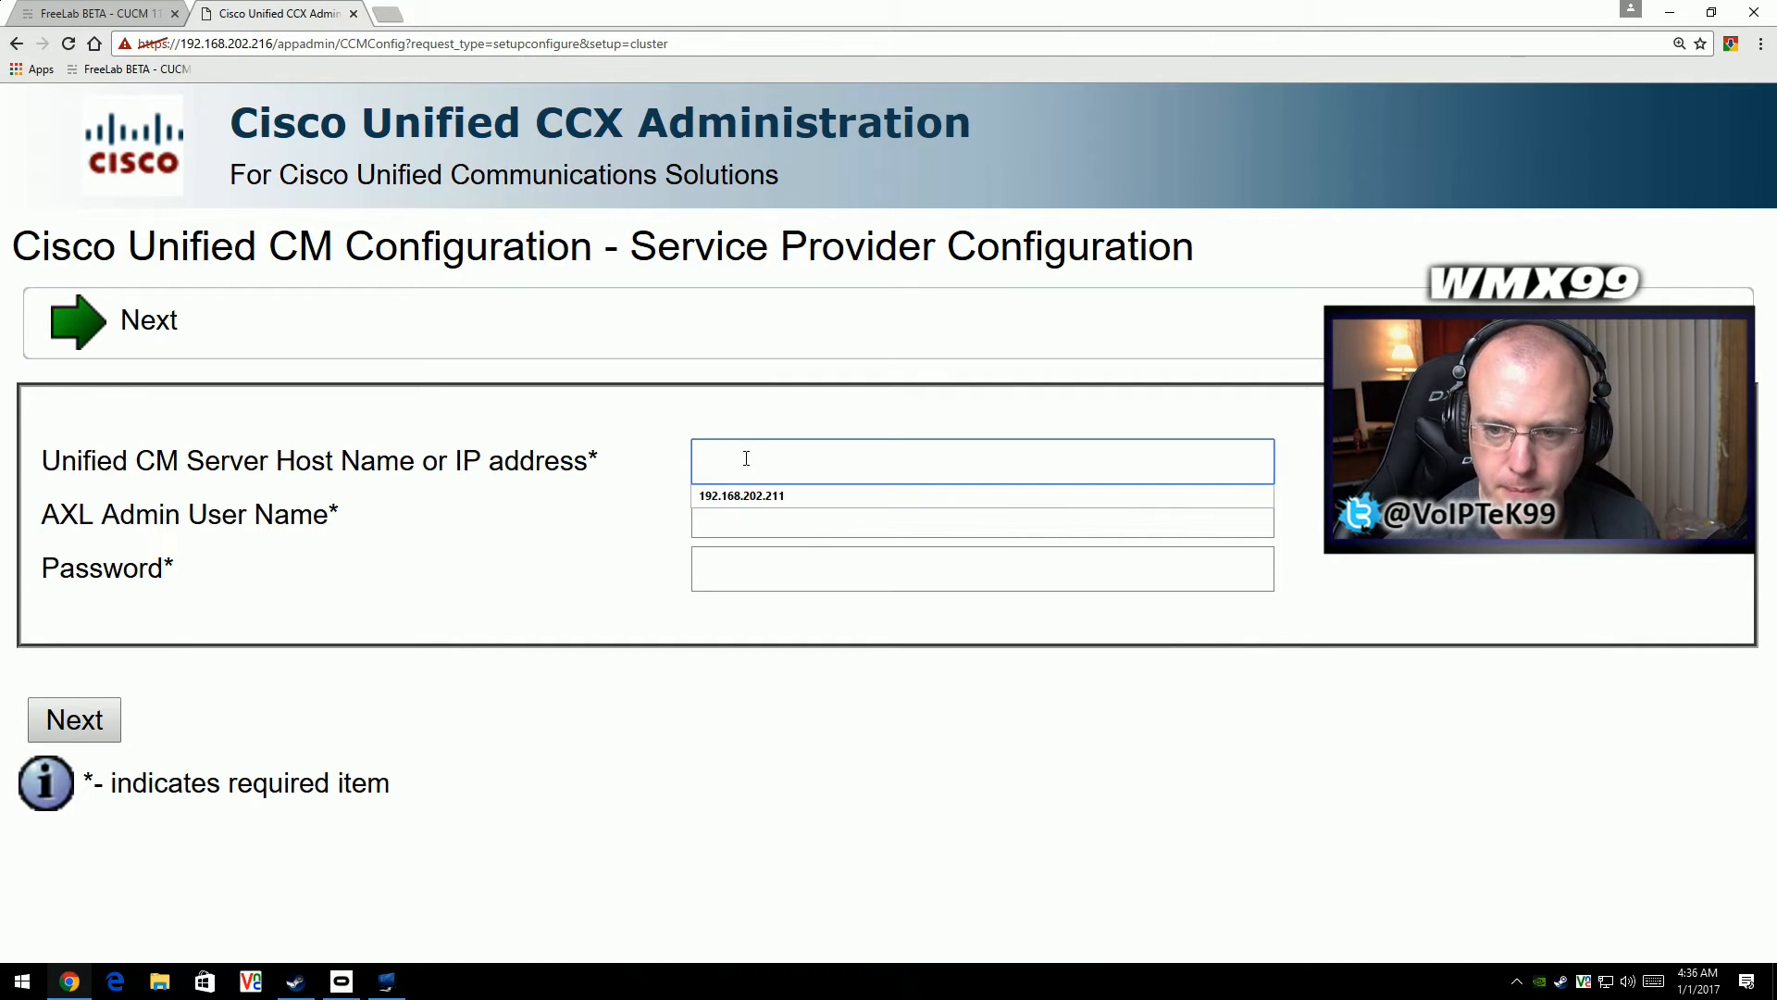
left_click(784, 496)
- Enter admin as the AXL admin user name, fill in its password, and submit the service provider configuration
left_click(776, 512)
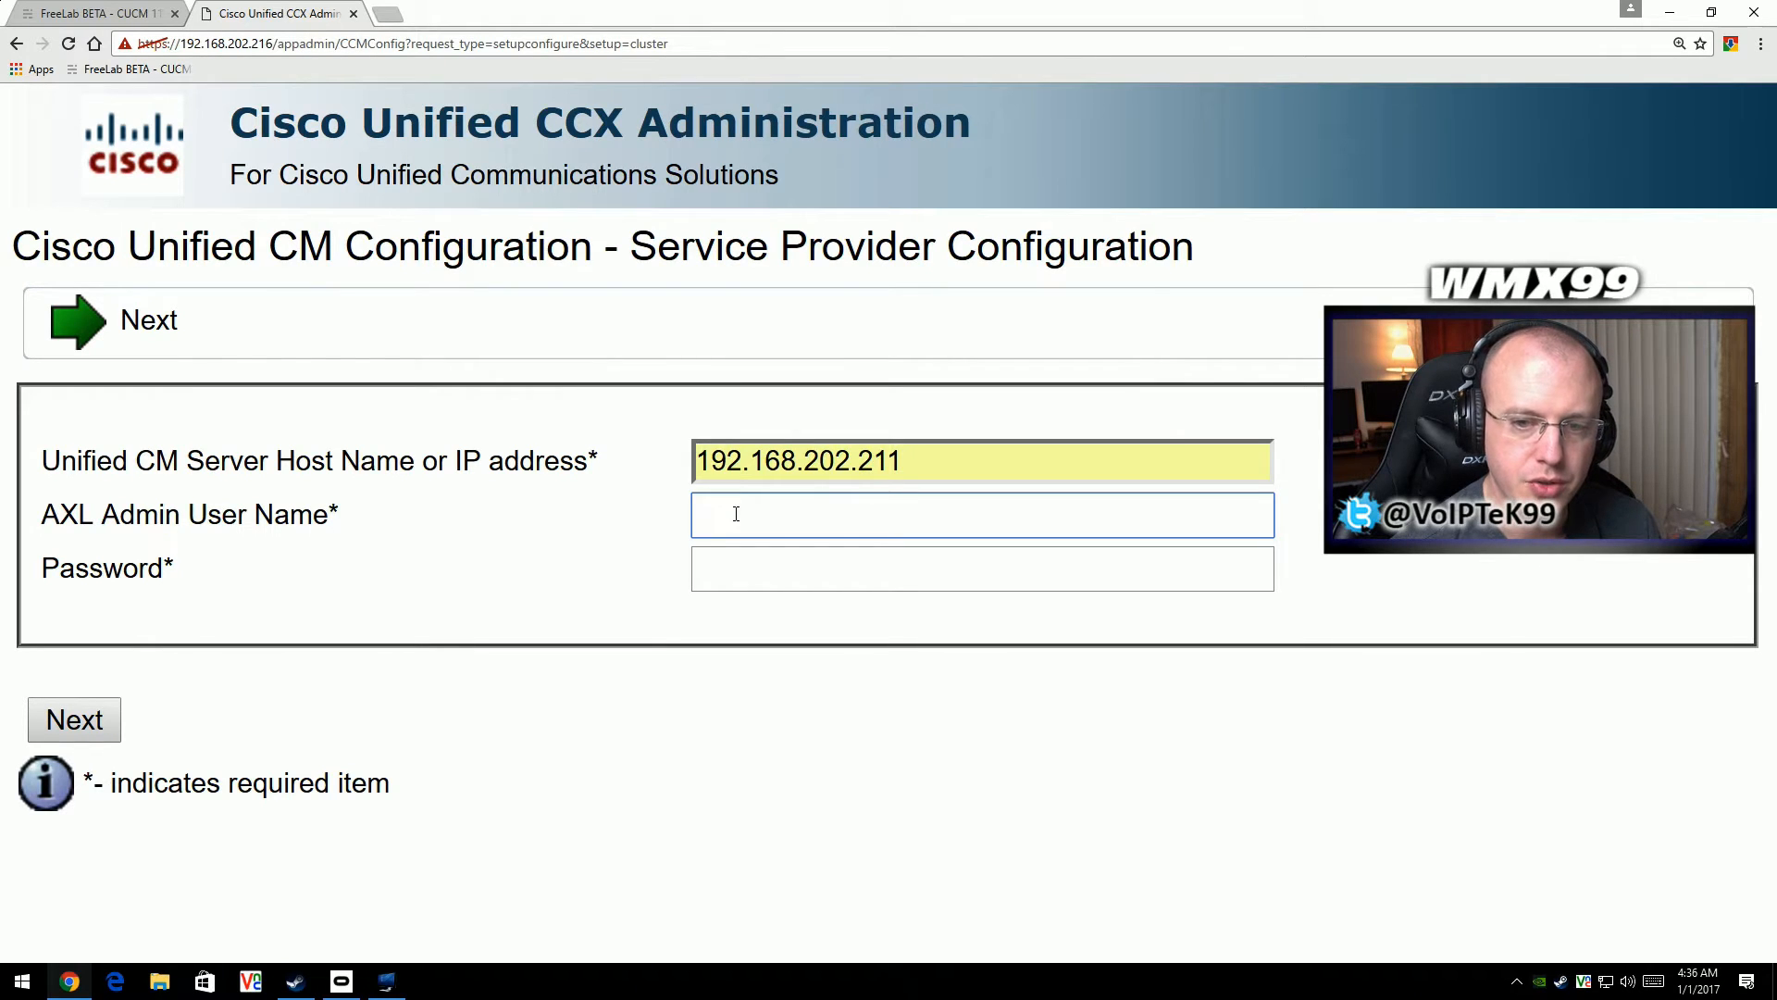
type("u")
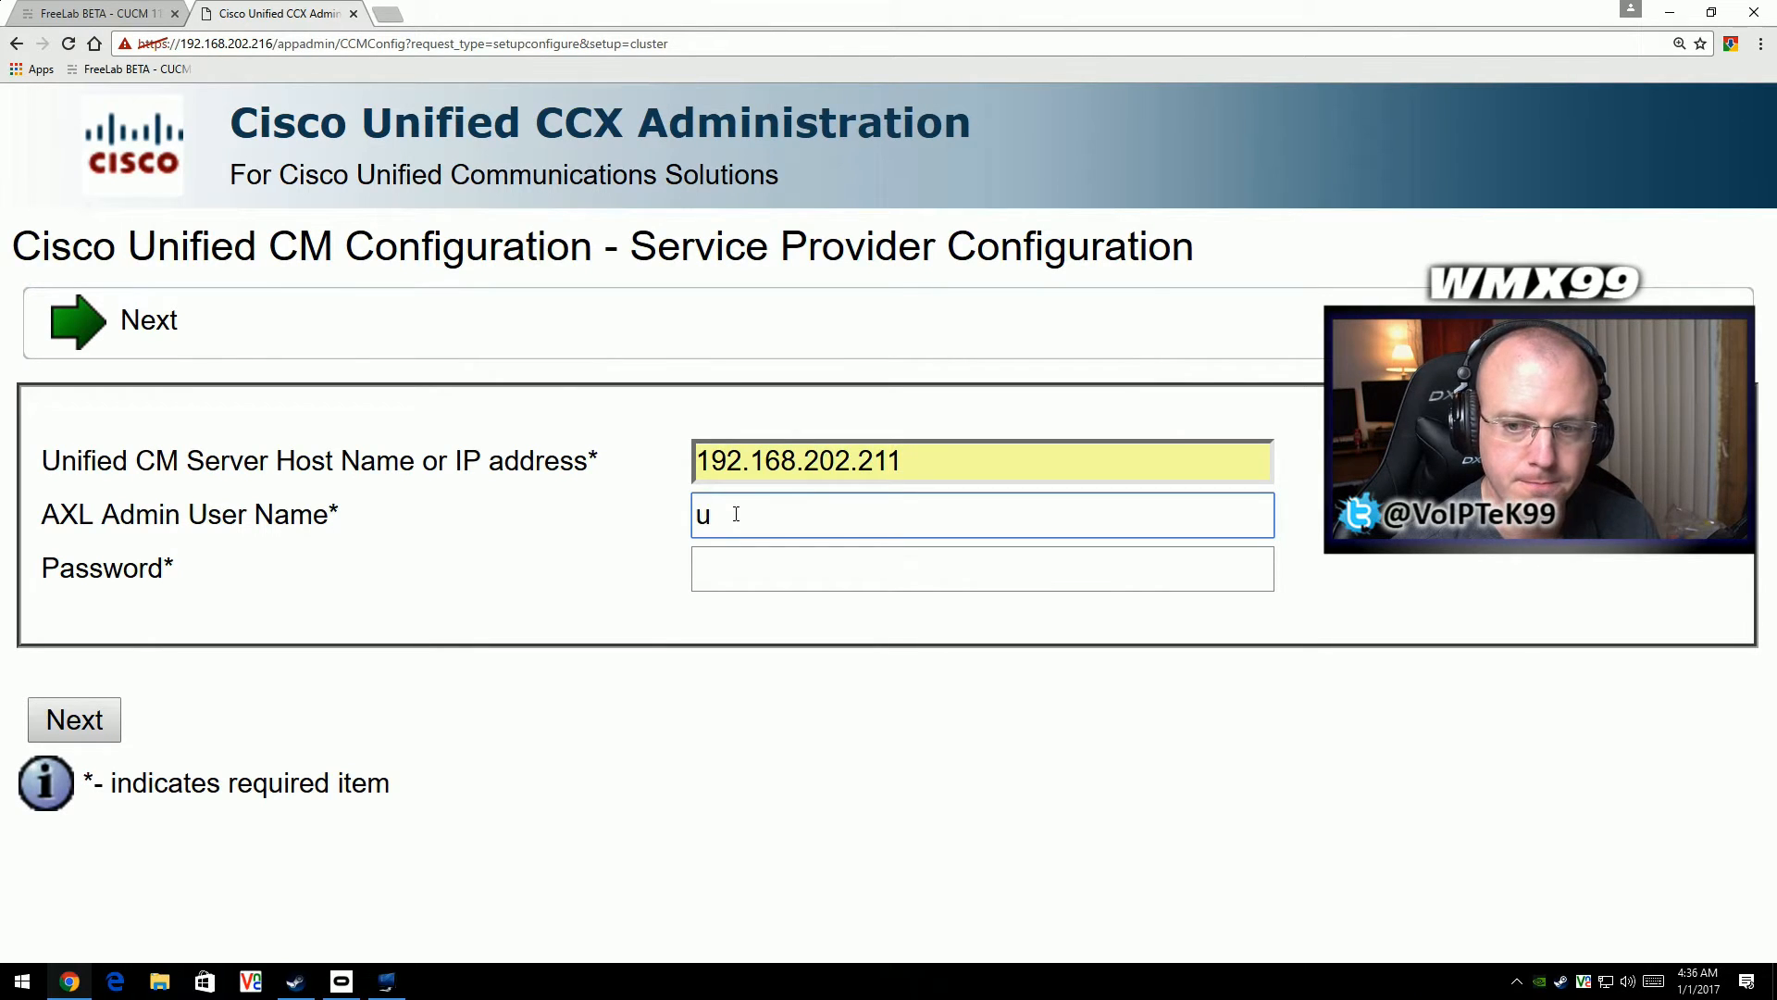
key("BackSpace")
type("admin")
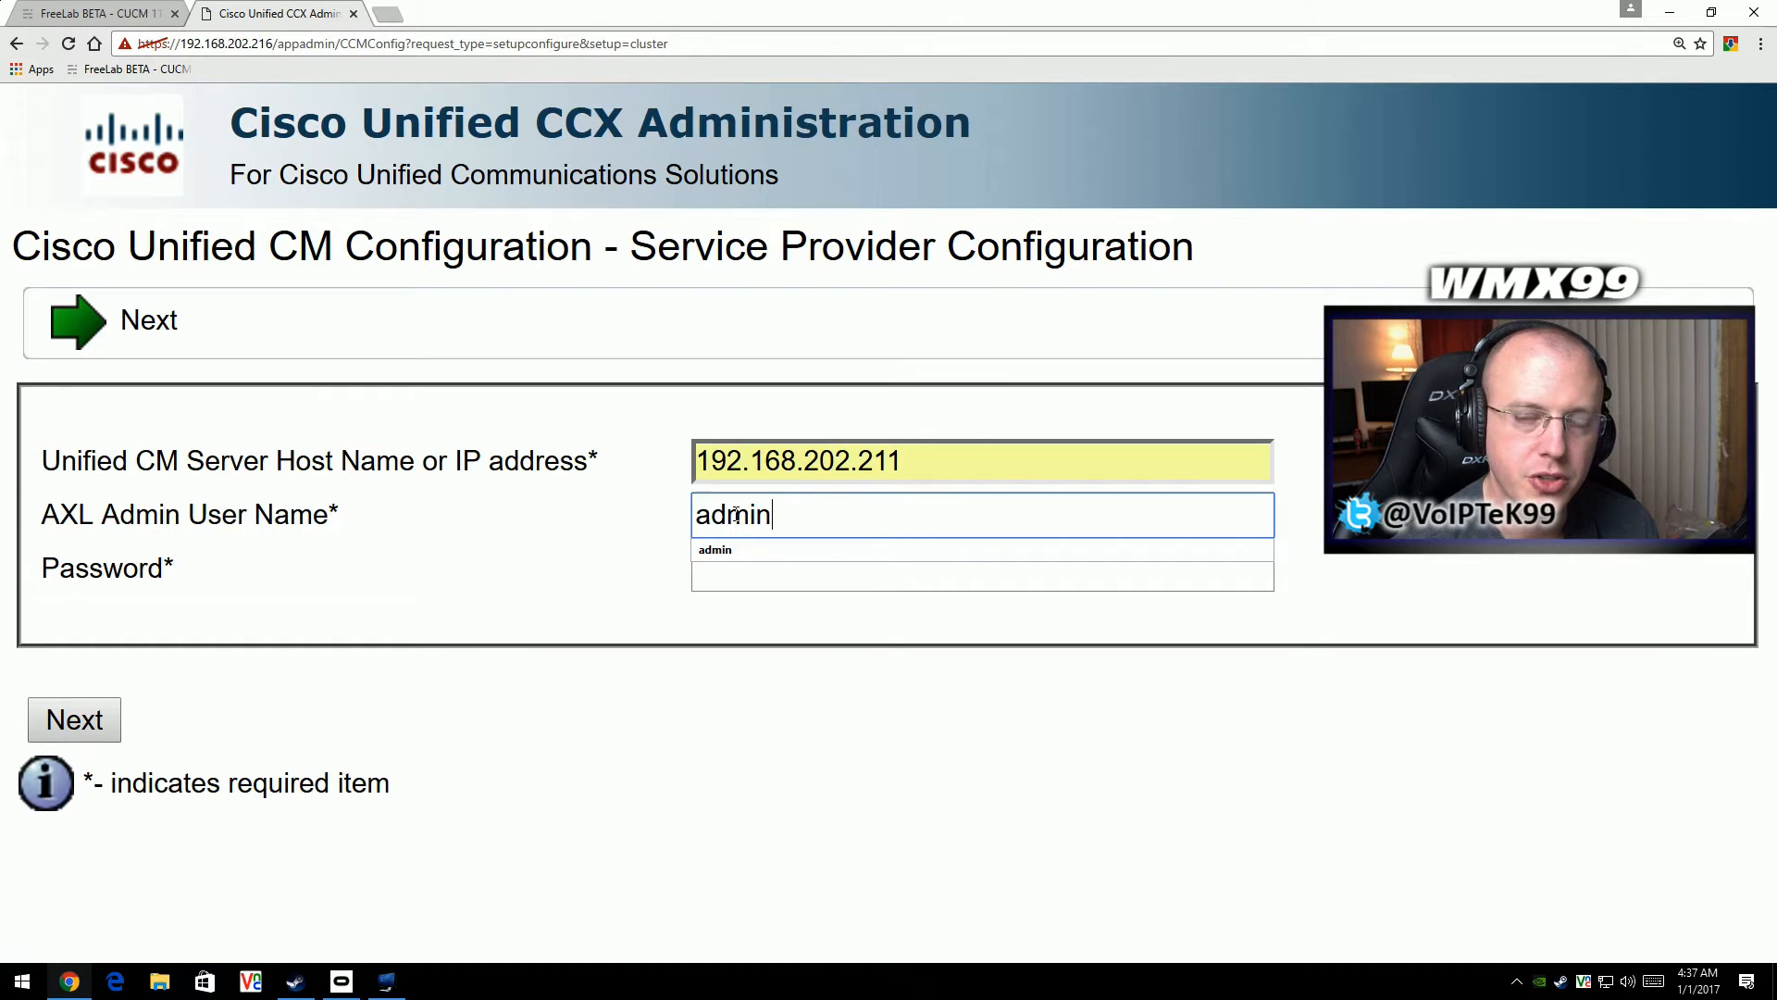
key("Tab")
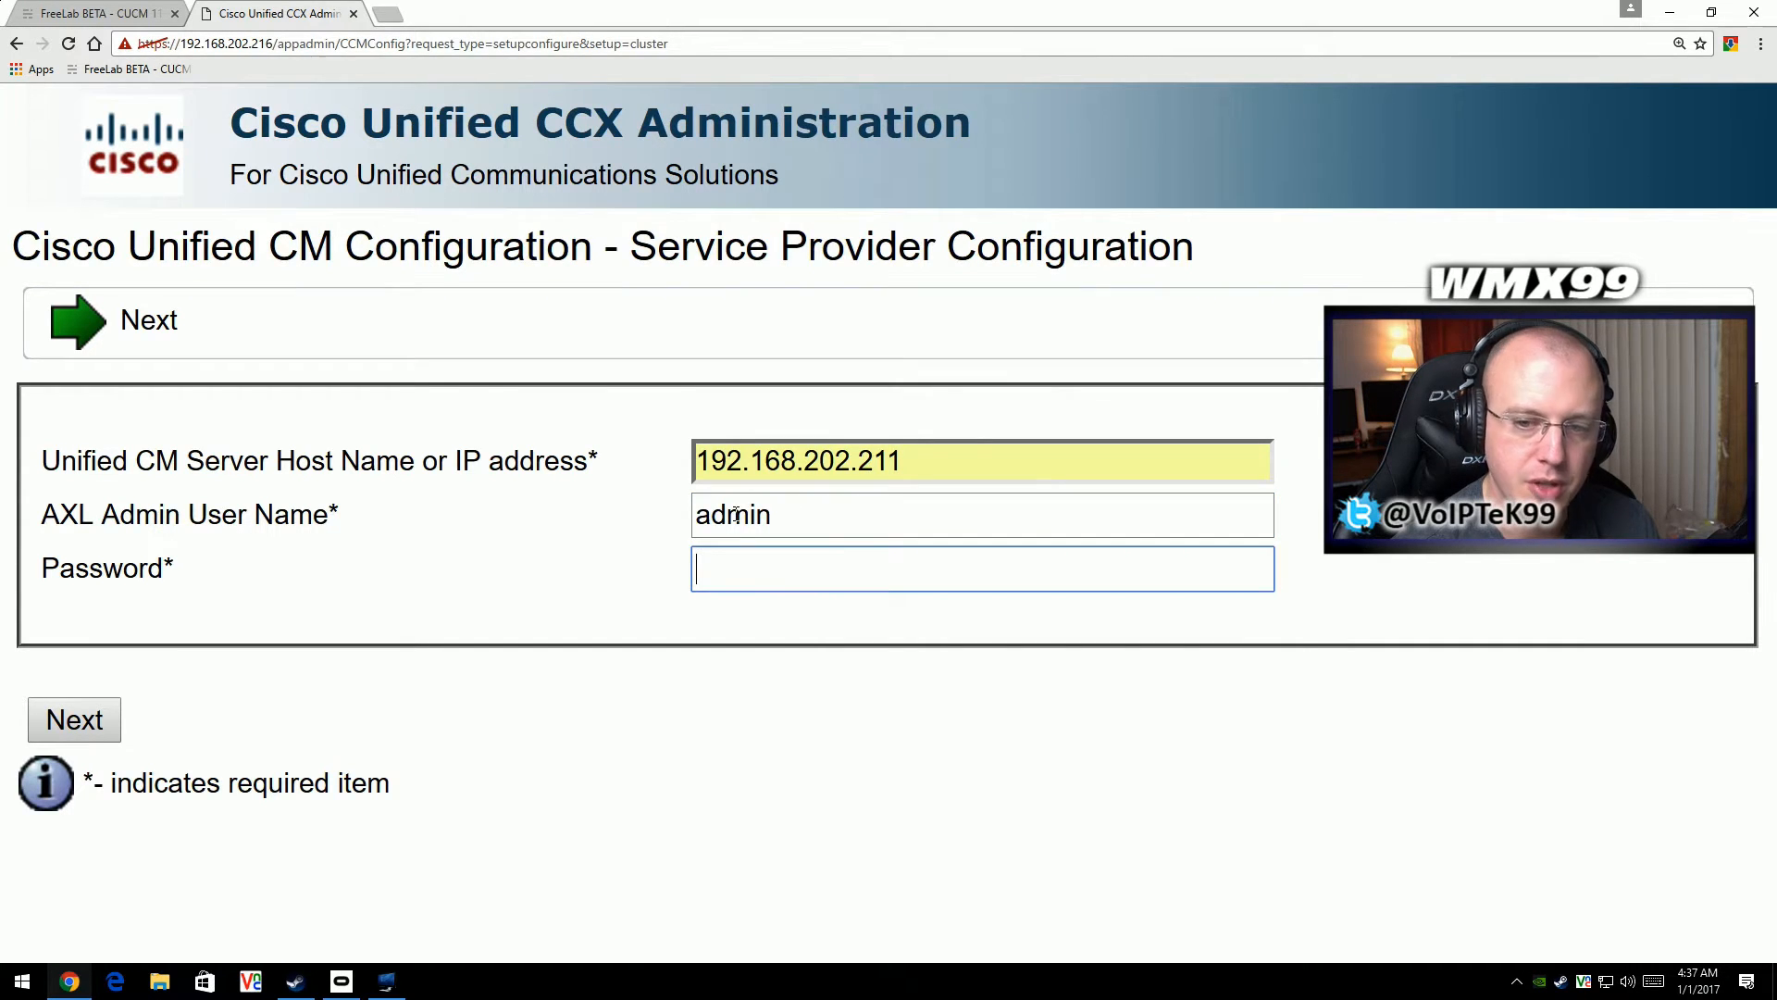
type("********")
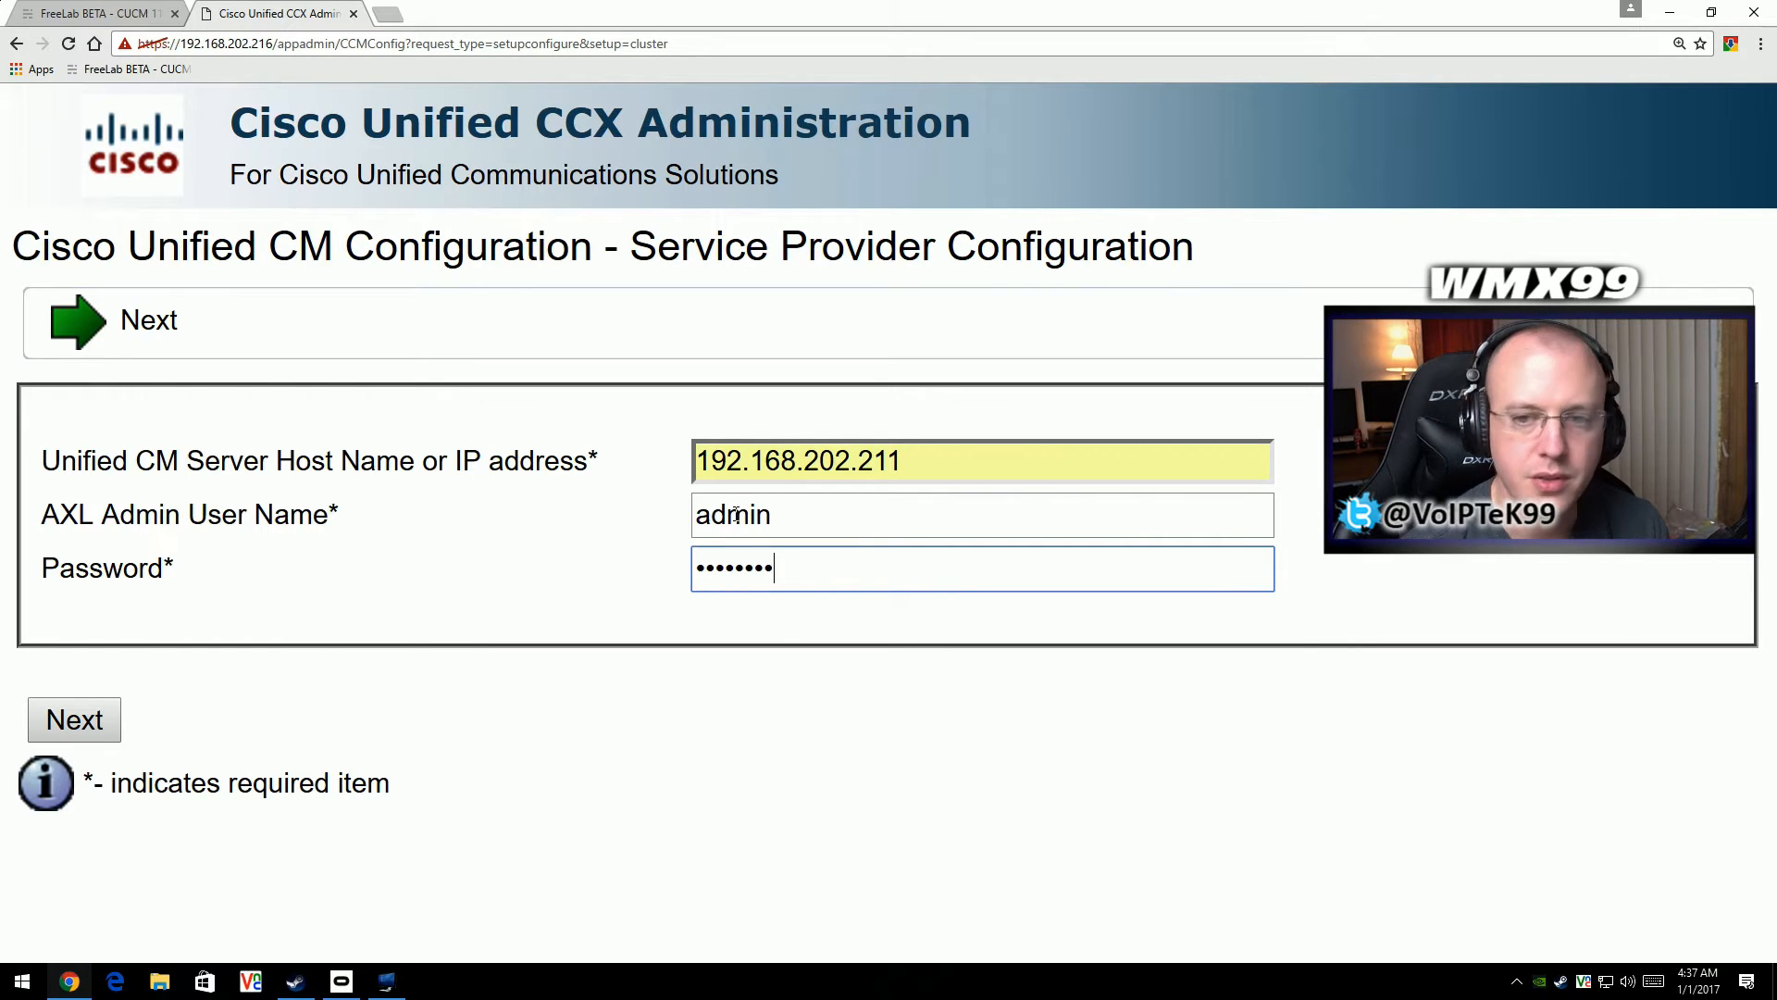
left_click(64, 724)
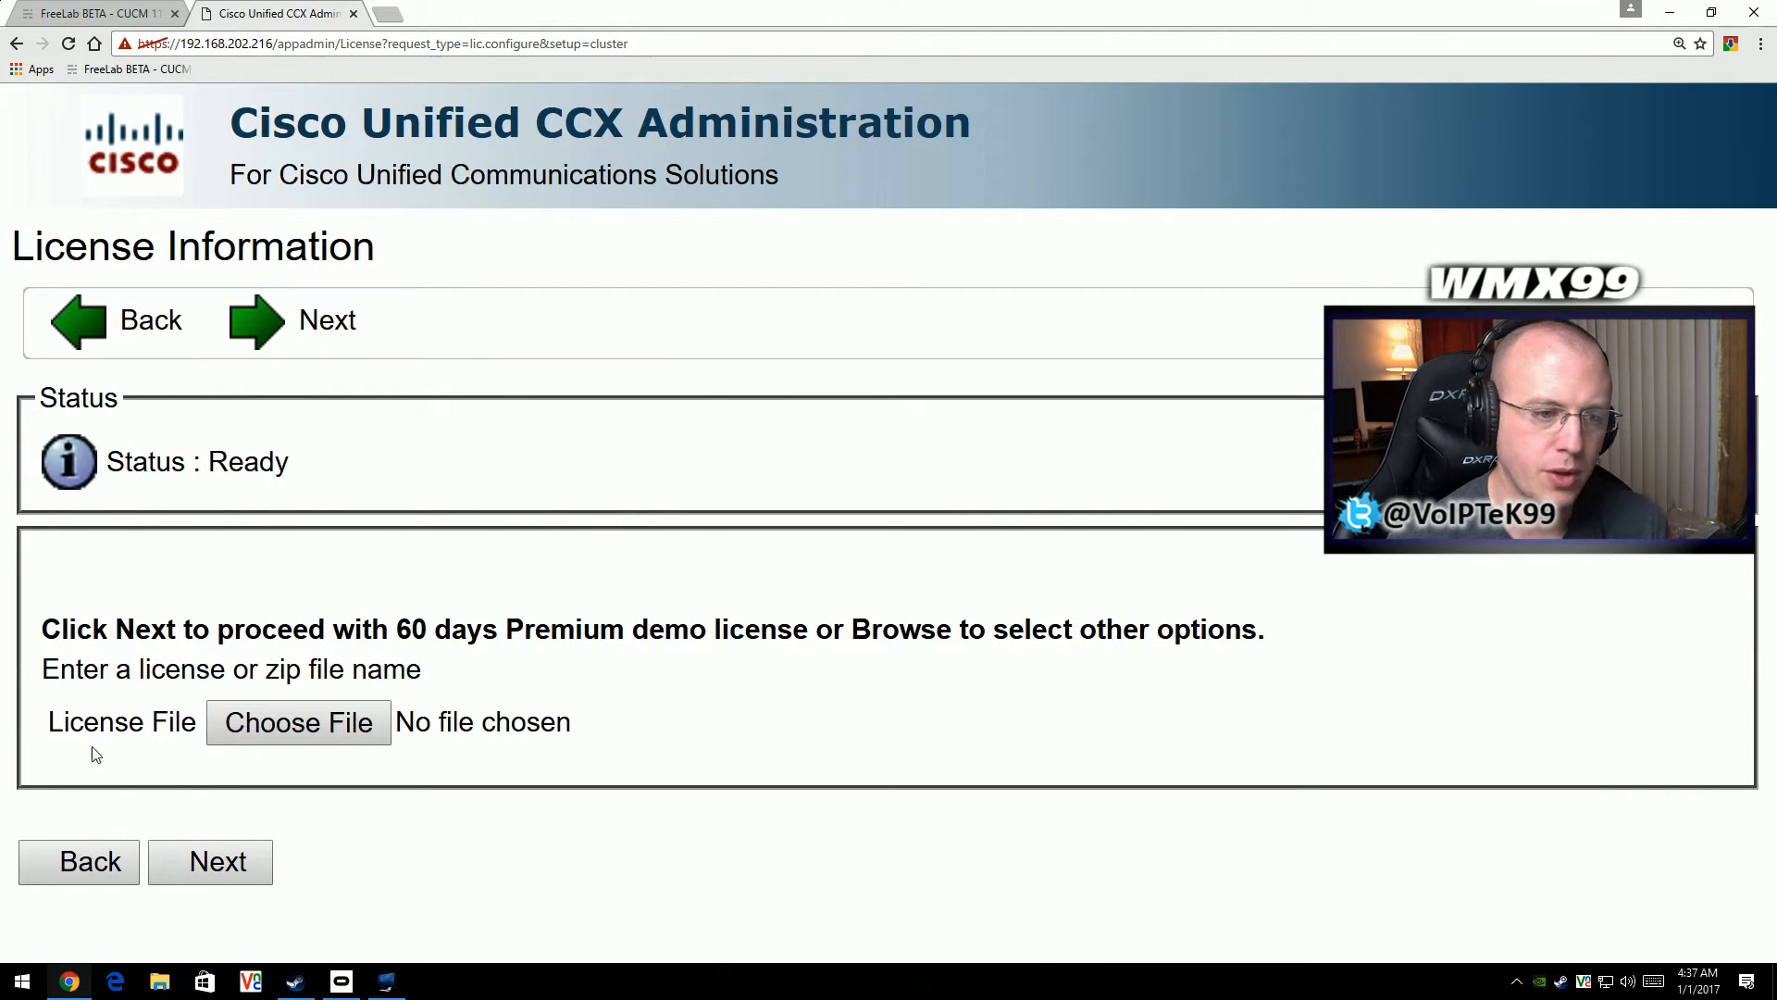
- Proceed with the 60-day Premium demo license without choosing a license file
left_click(212, 864)
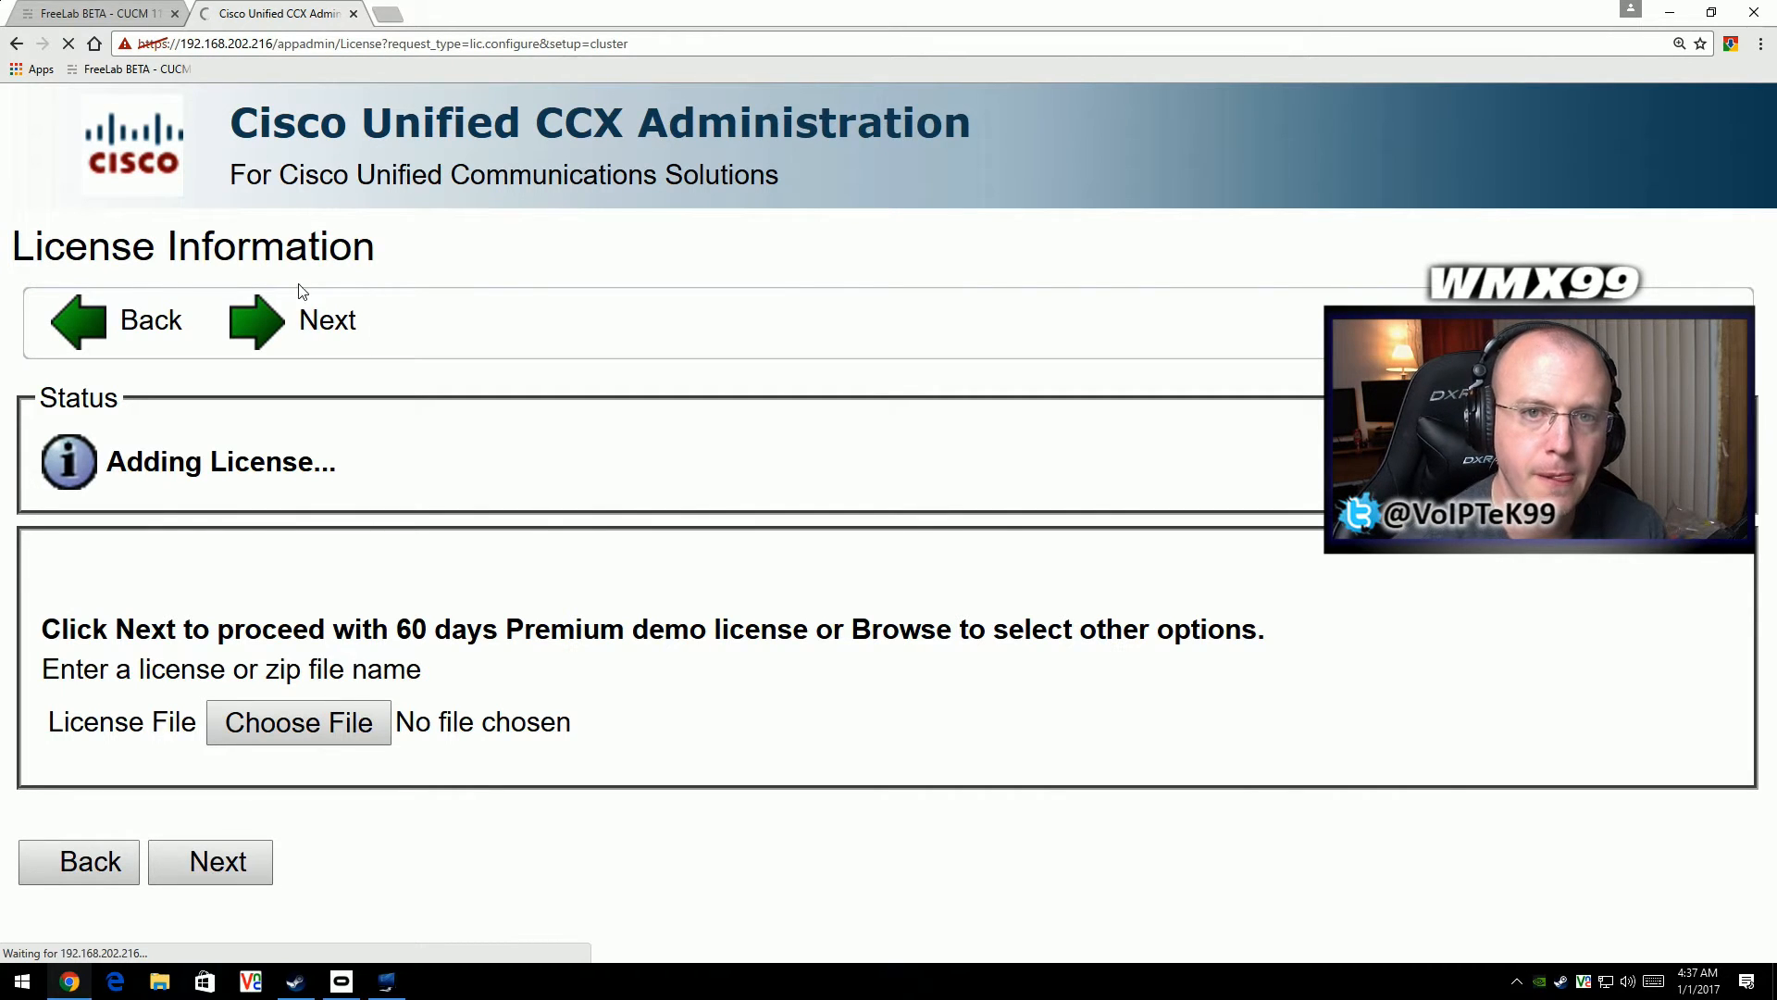
- Return to the FreeLab page and review the lab network diagram
left_click(120, 13)
scroll(368, 600, "up", 7)
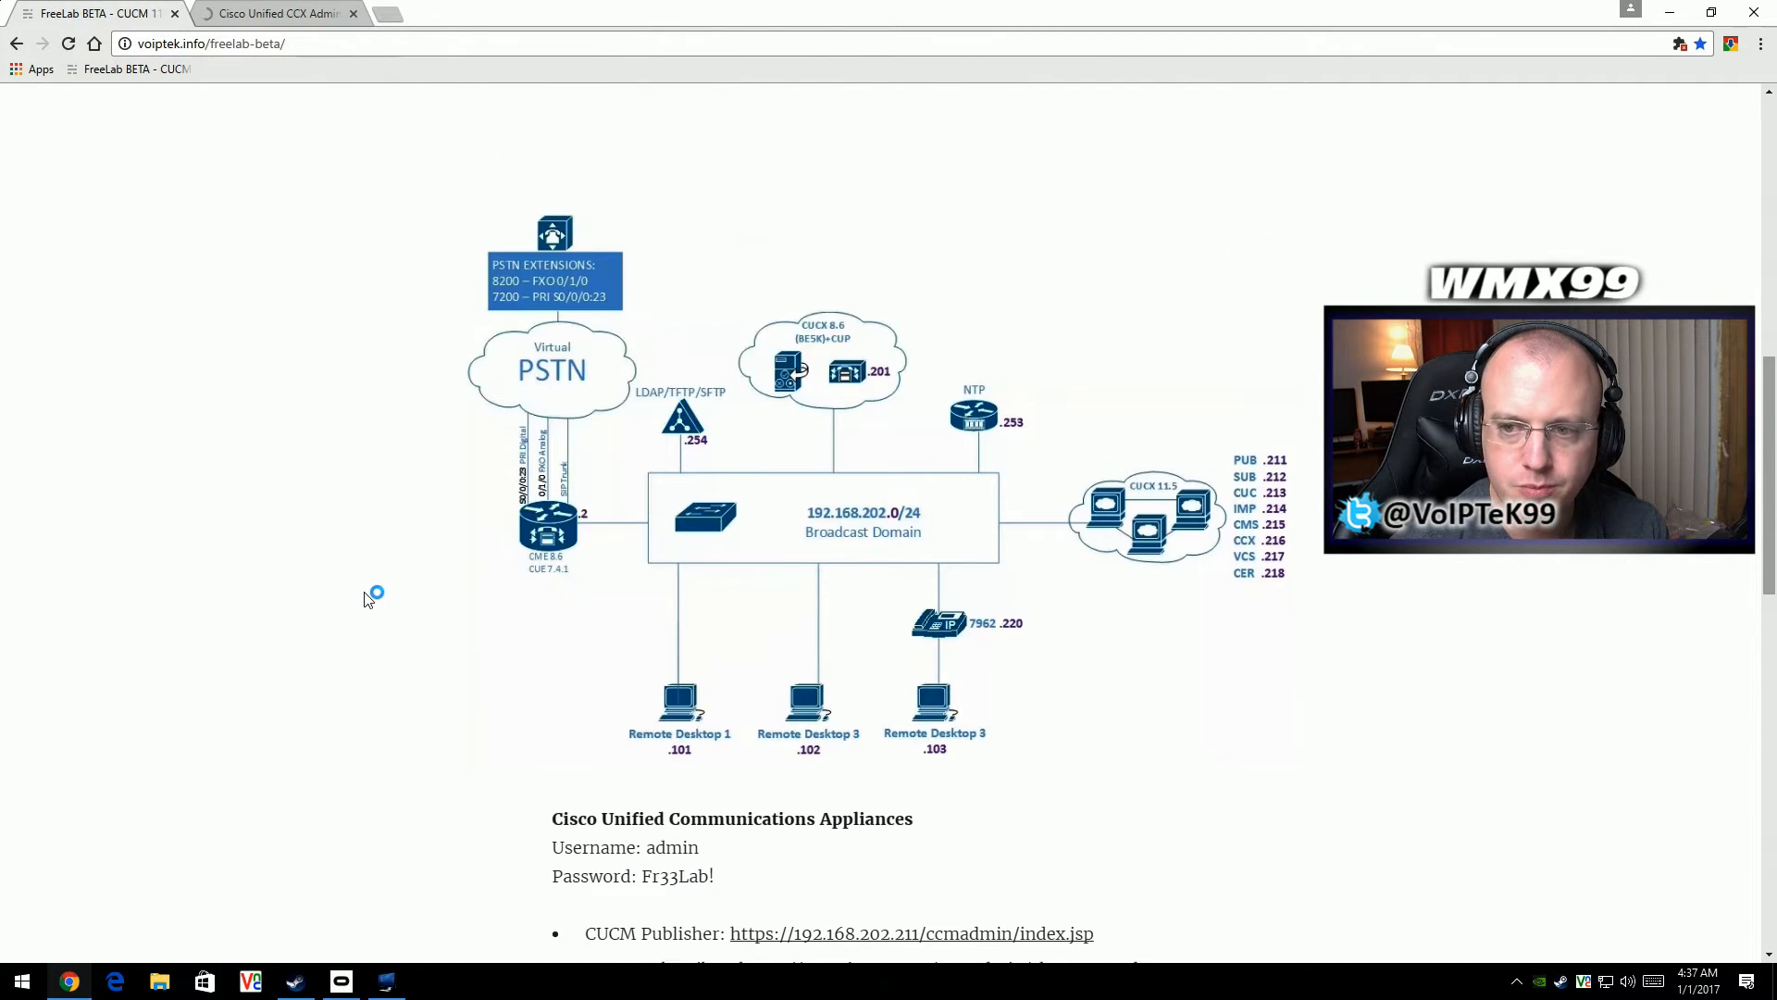
scroll(365, 619, "down", 4)
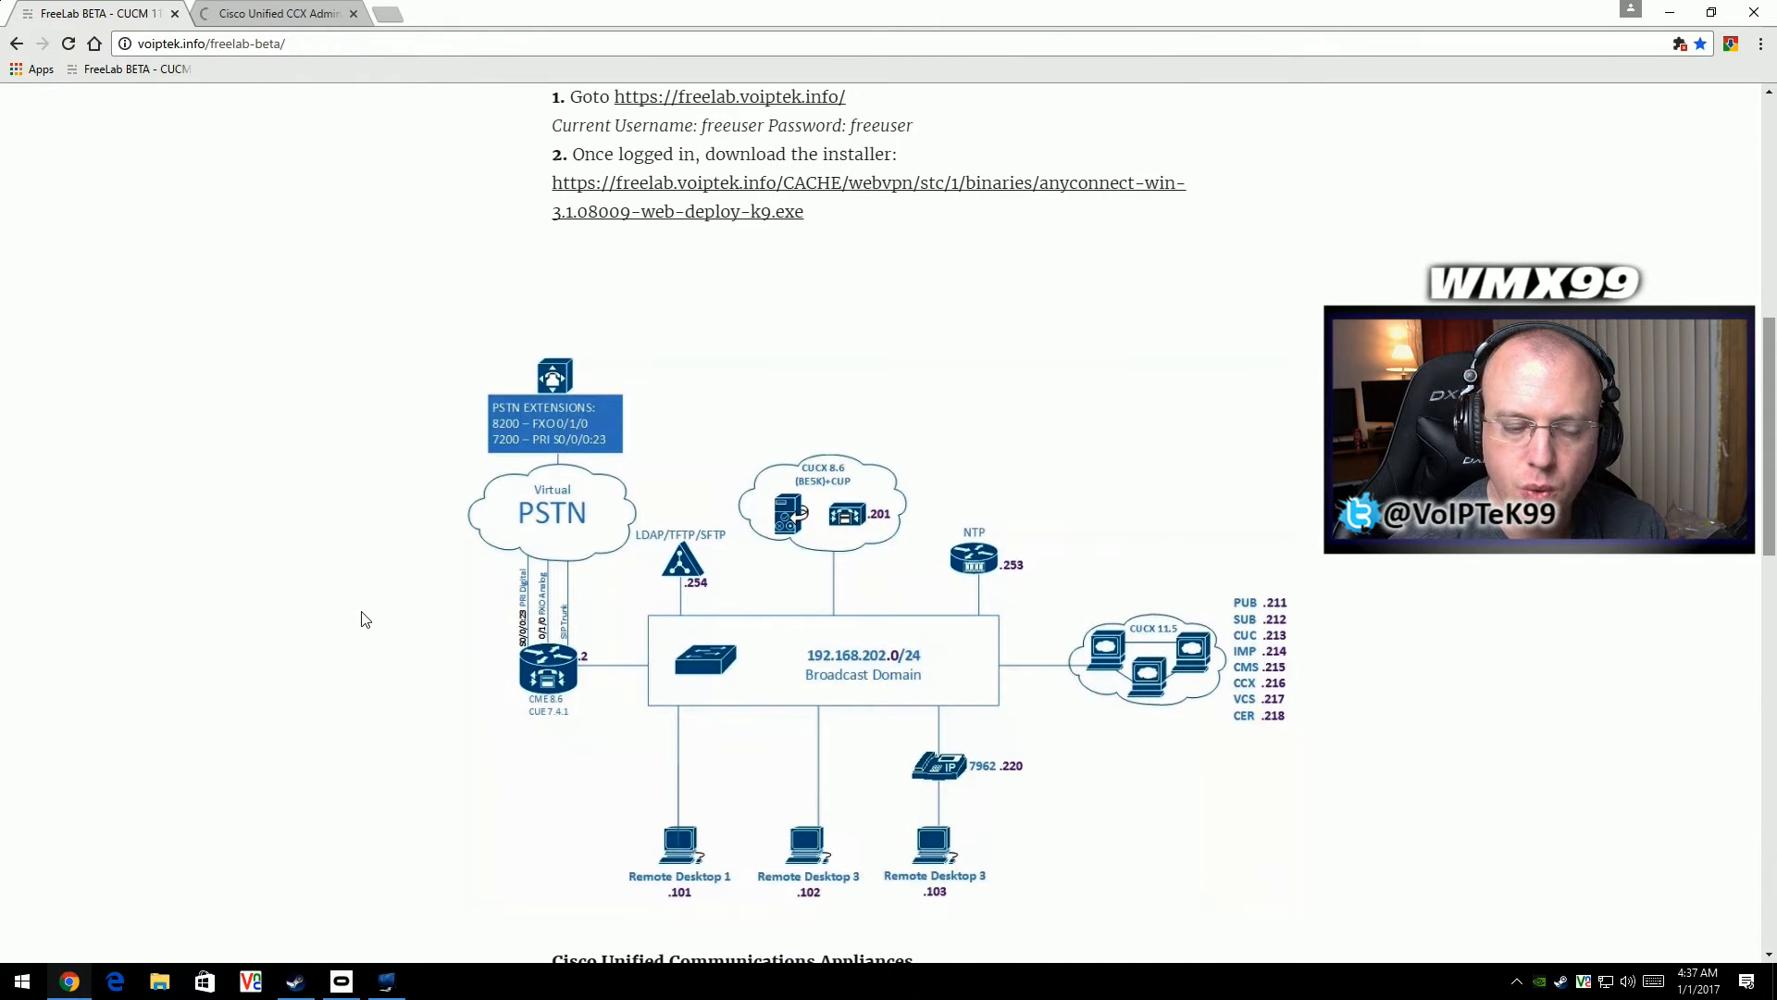
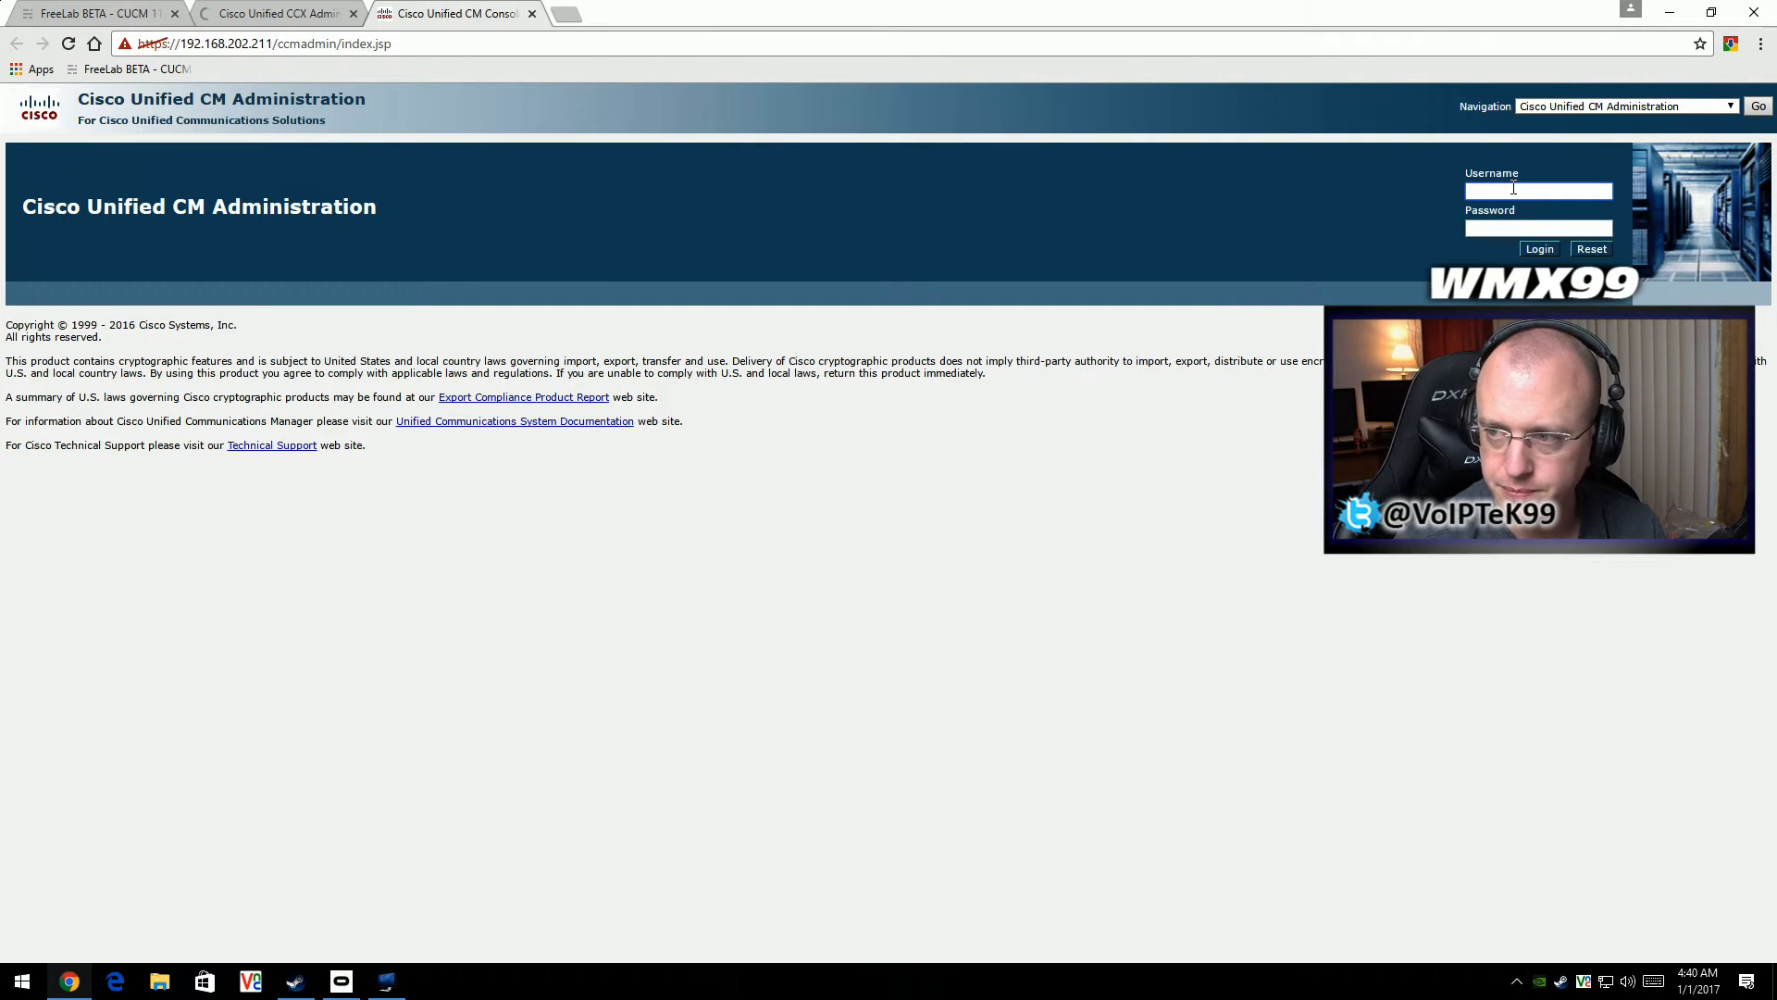
- Log in to Cisco Unified CM Administration on the publisher as admin with the account password
type("admi")
type("•••••••")
key("Return")
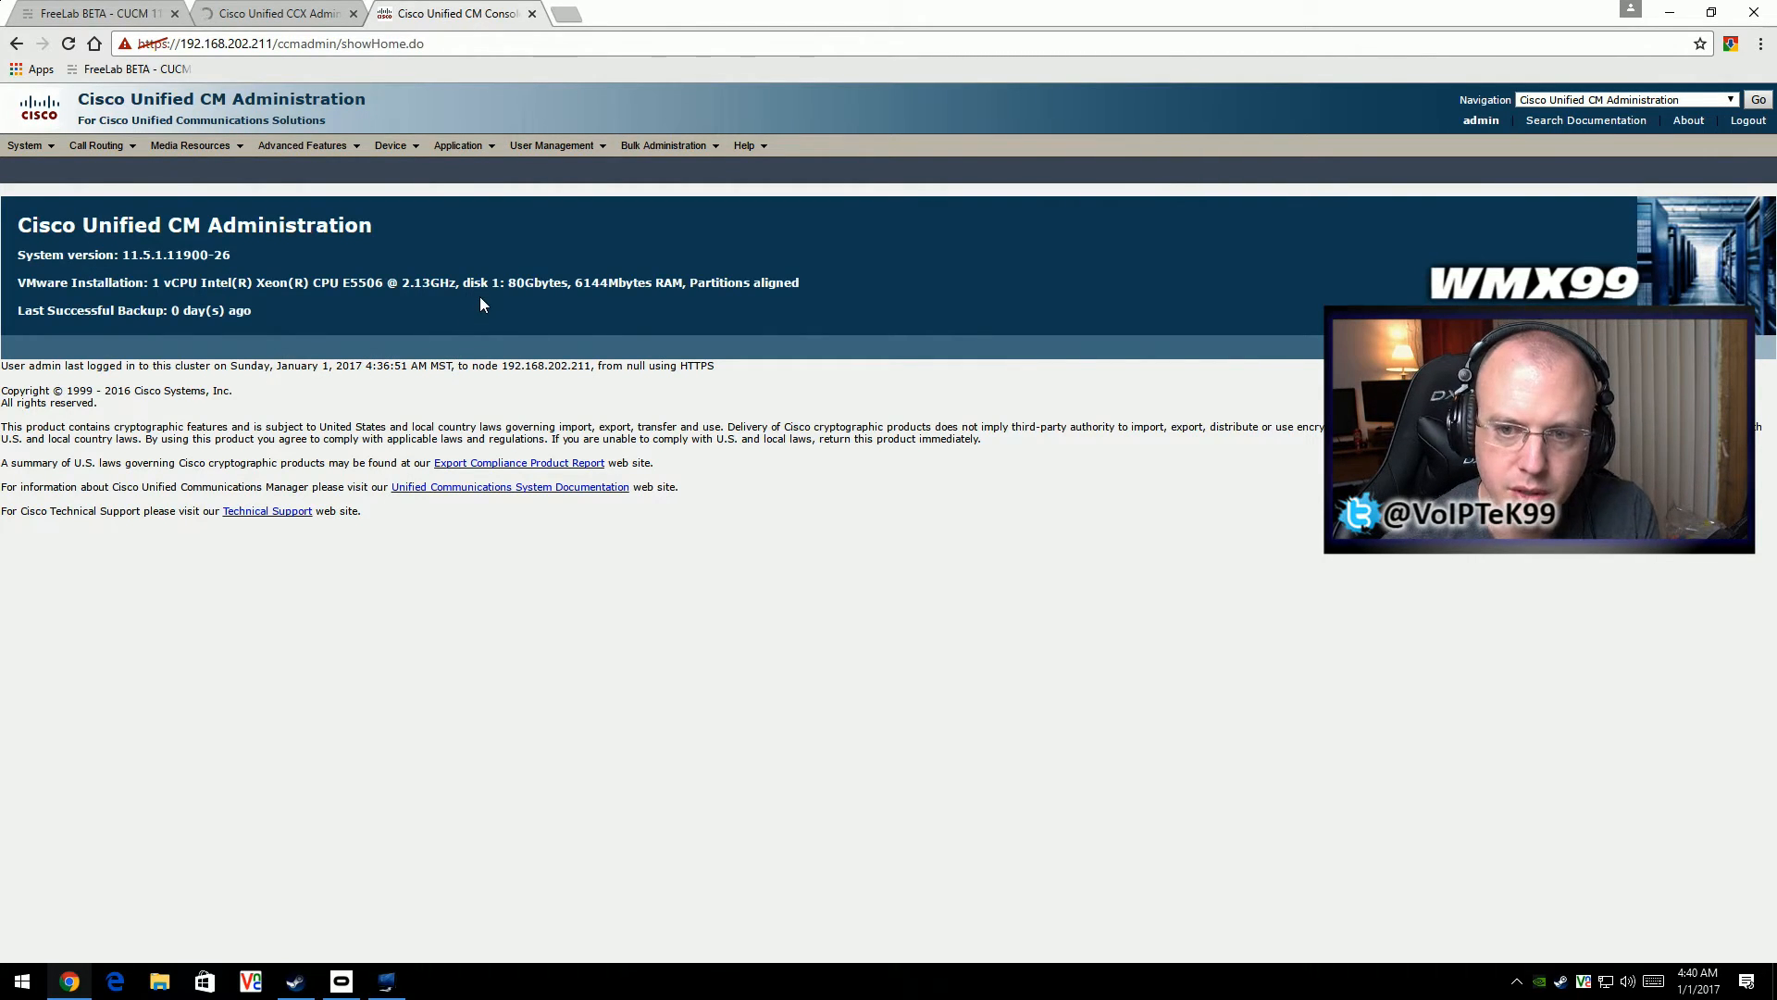
- Open the phone device search and list all phones configured on the CUCM publisher
left_click(393, 146)
left_click(435, 224)
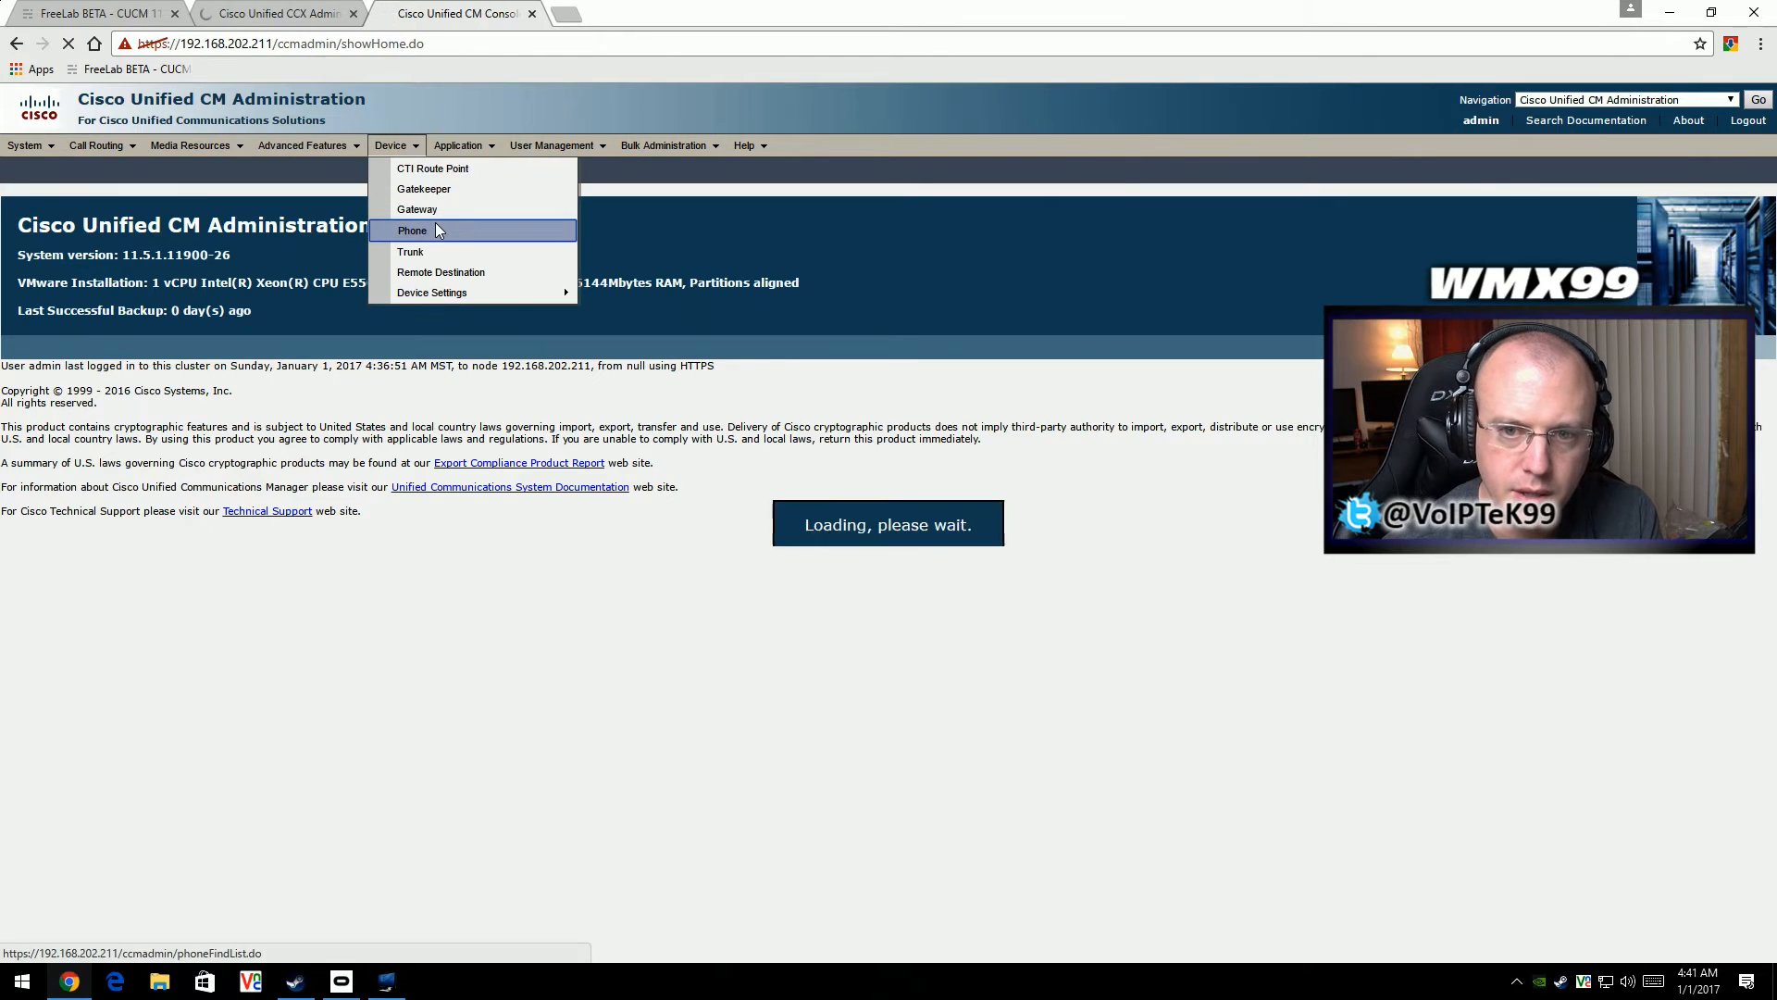
left_click(534, 270)
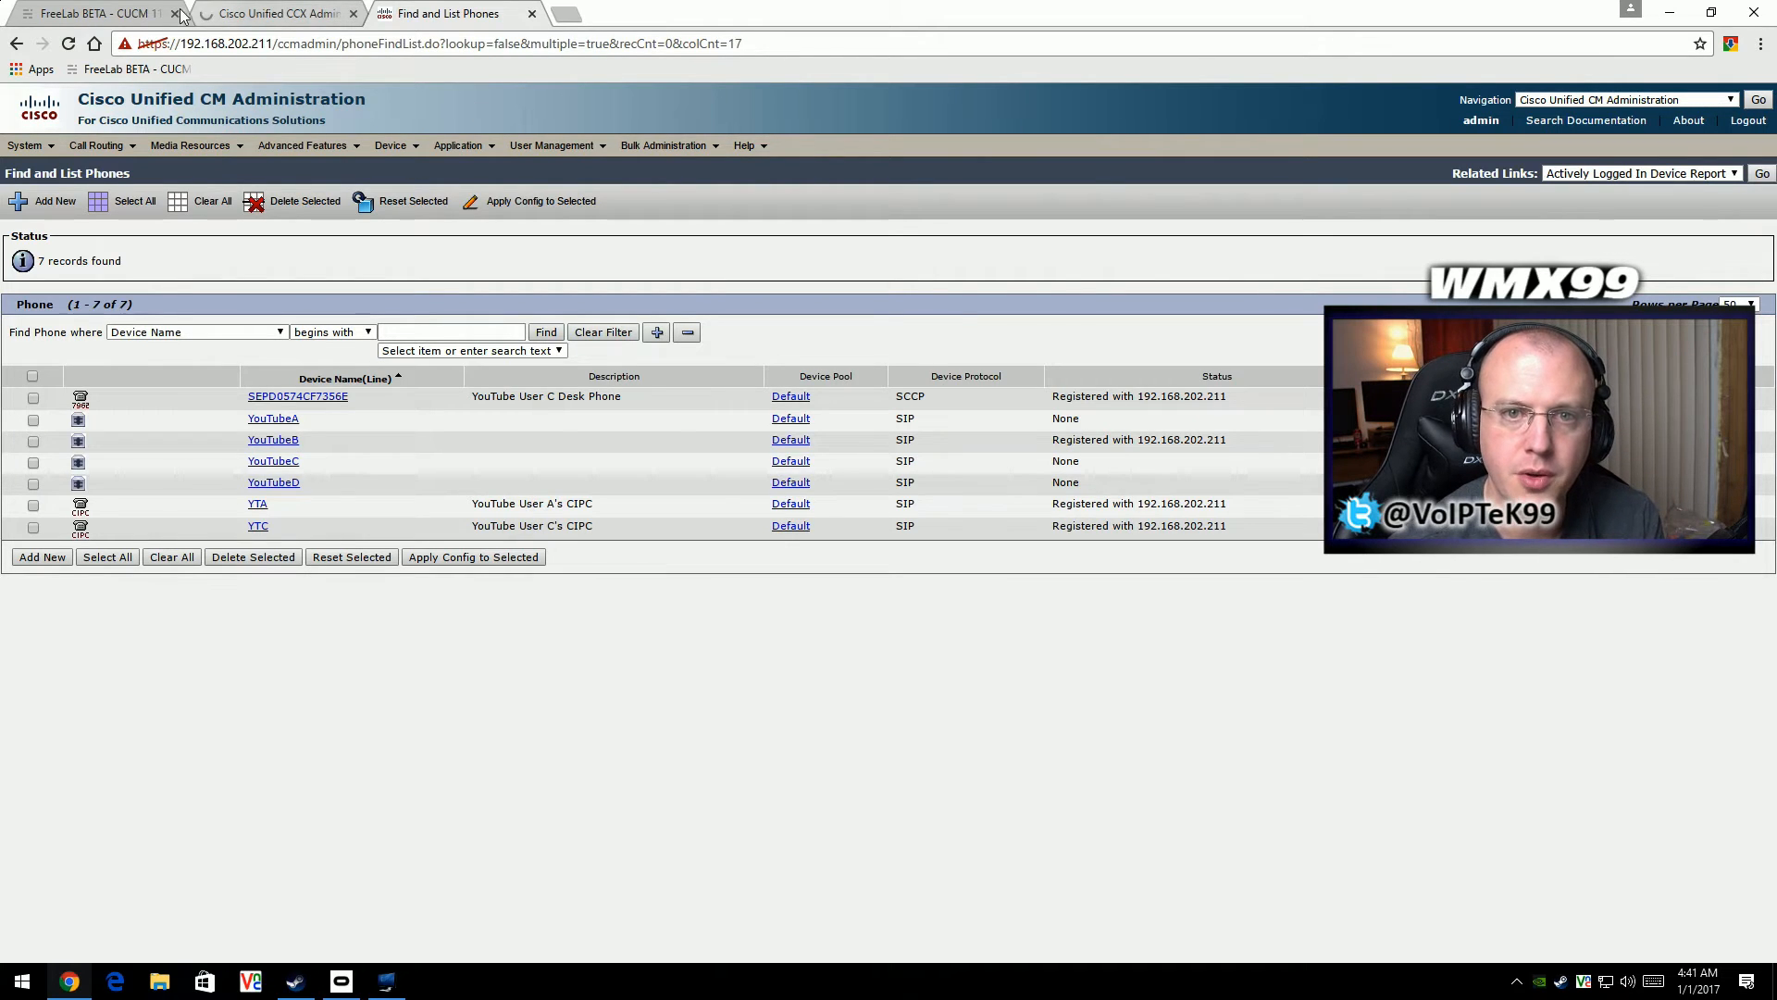
- Open the VCS-E Expressway at 192.168.202.217 from the FreeLab page and log in as admin with the account password
key("ctrl+1")
scroll(607, 610, "down", 2)
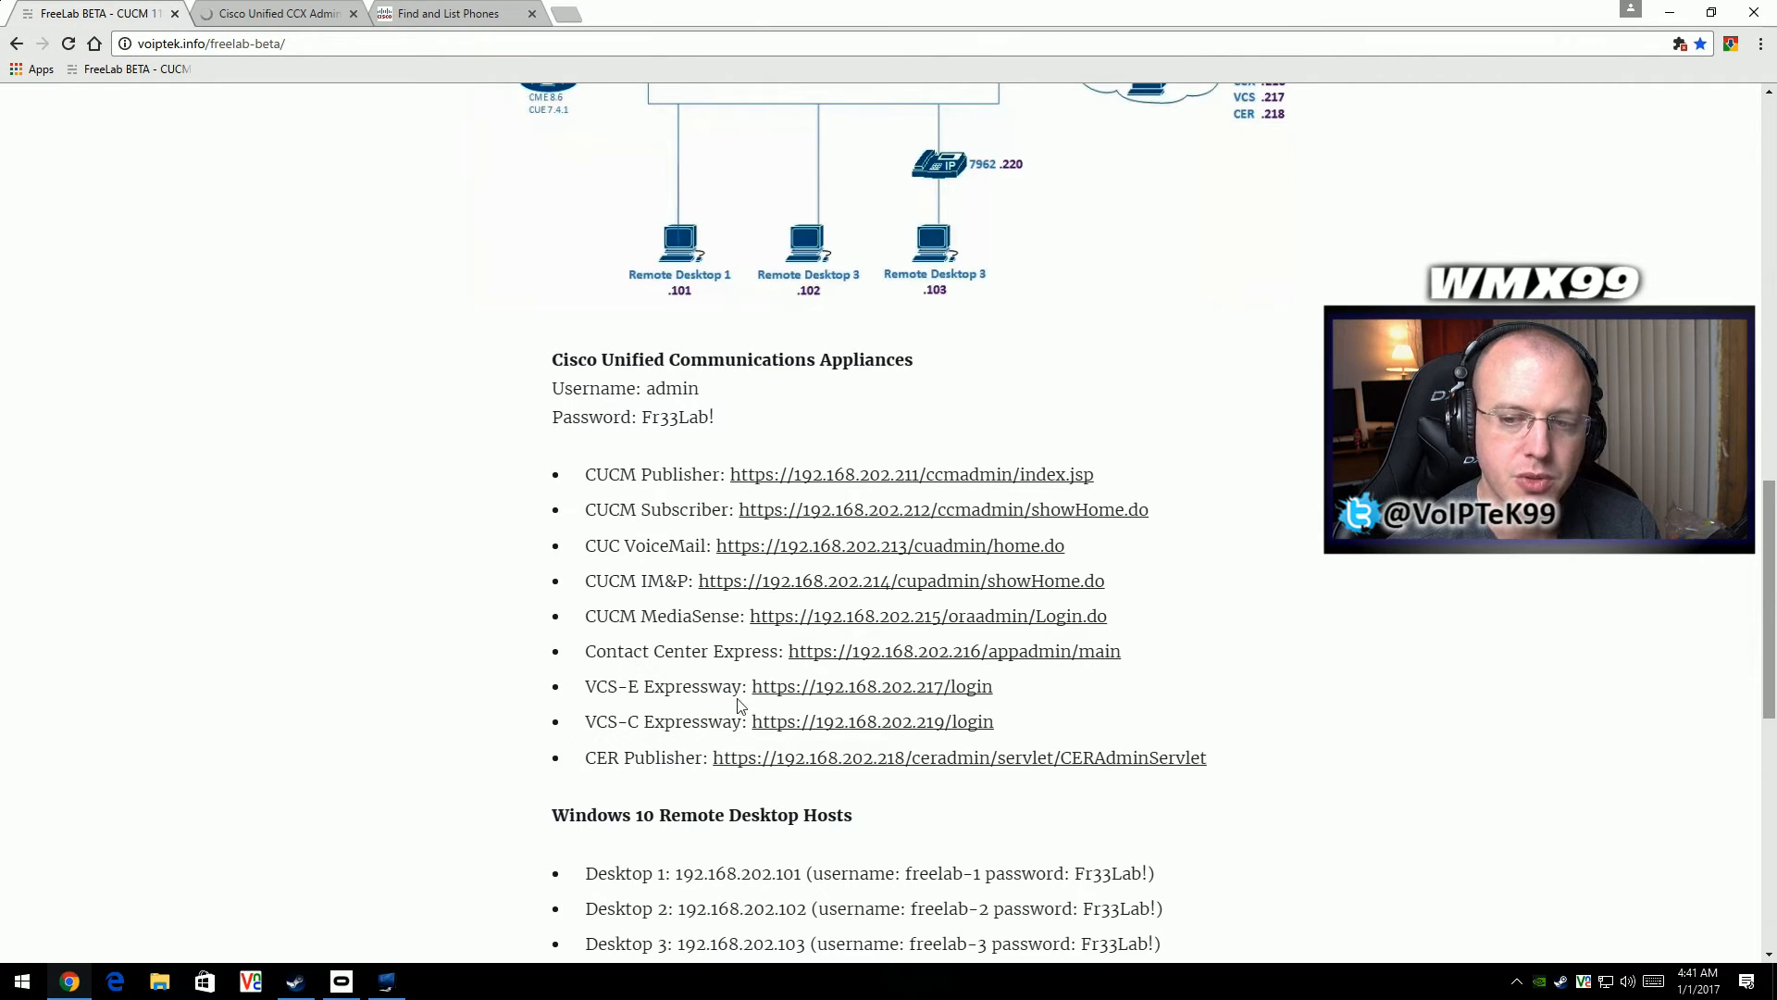
left_click(799, 692)
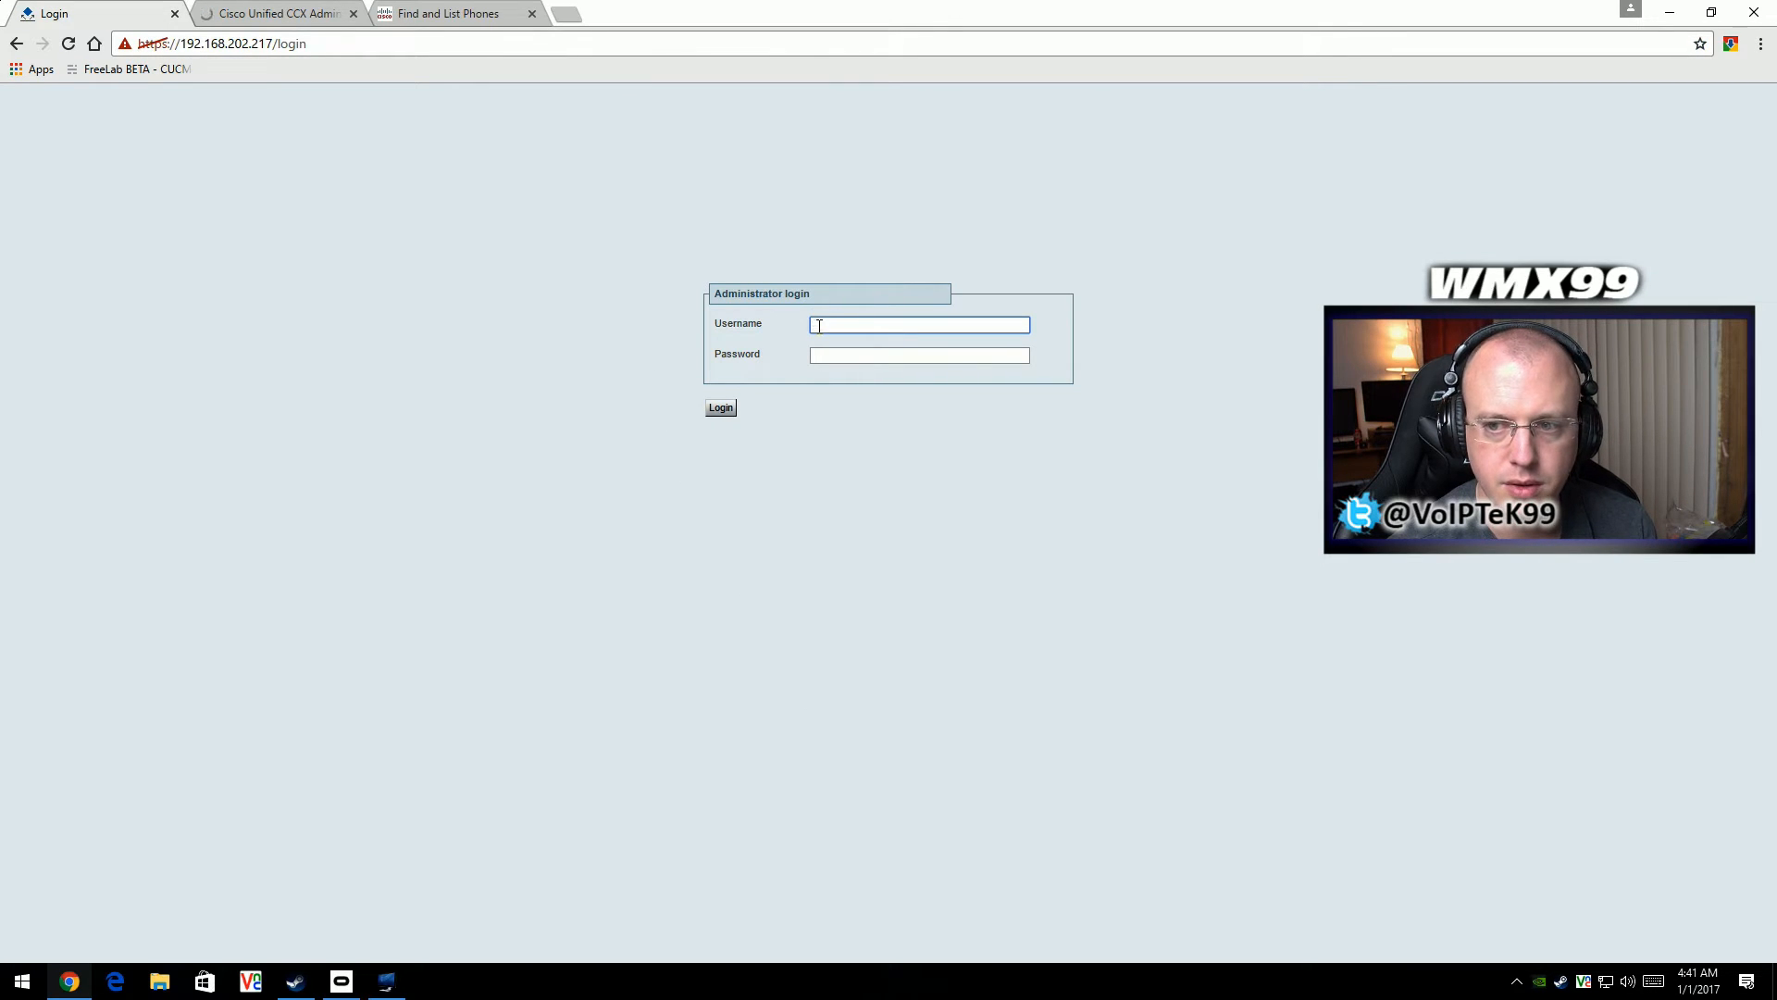
left_click(818, 326)
type("admin")
key("Tab")
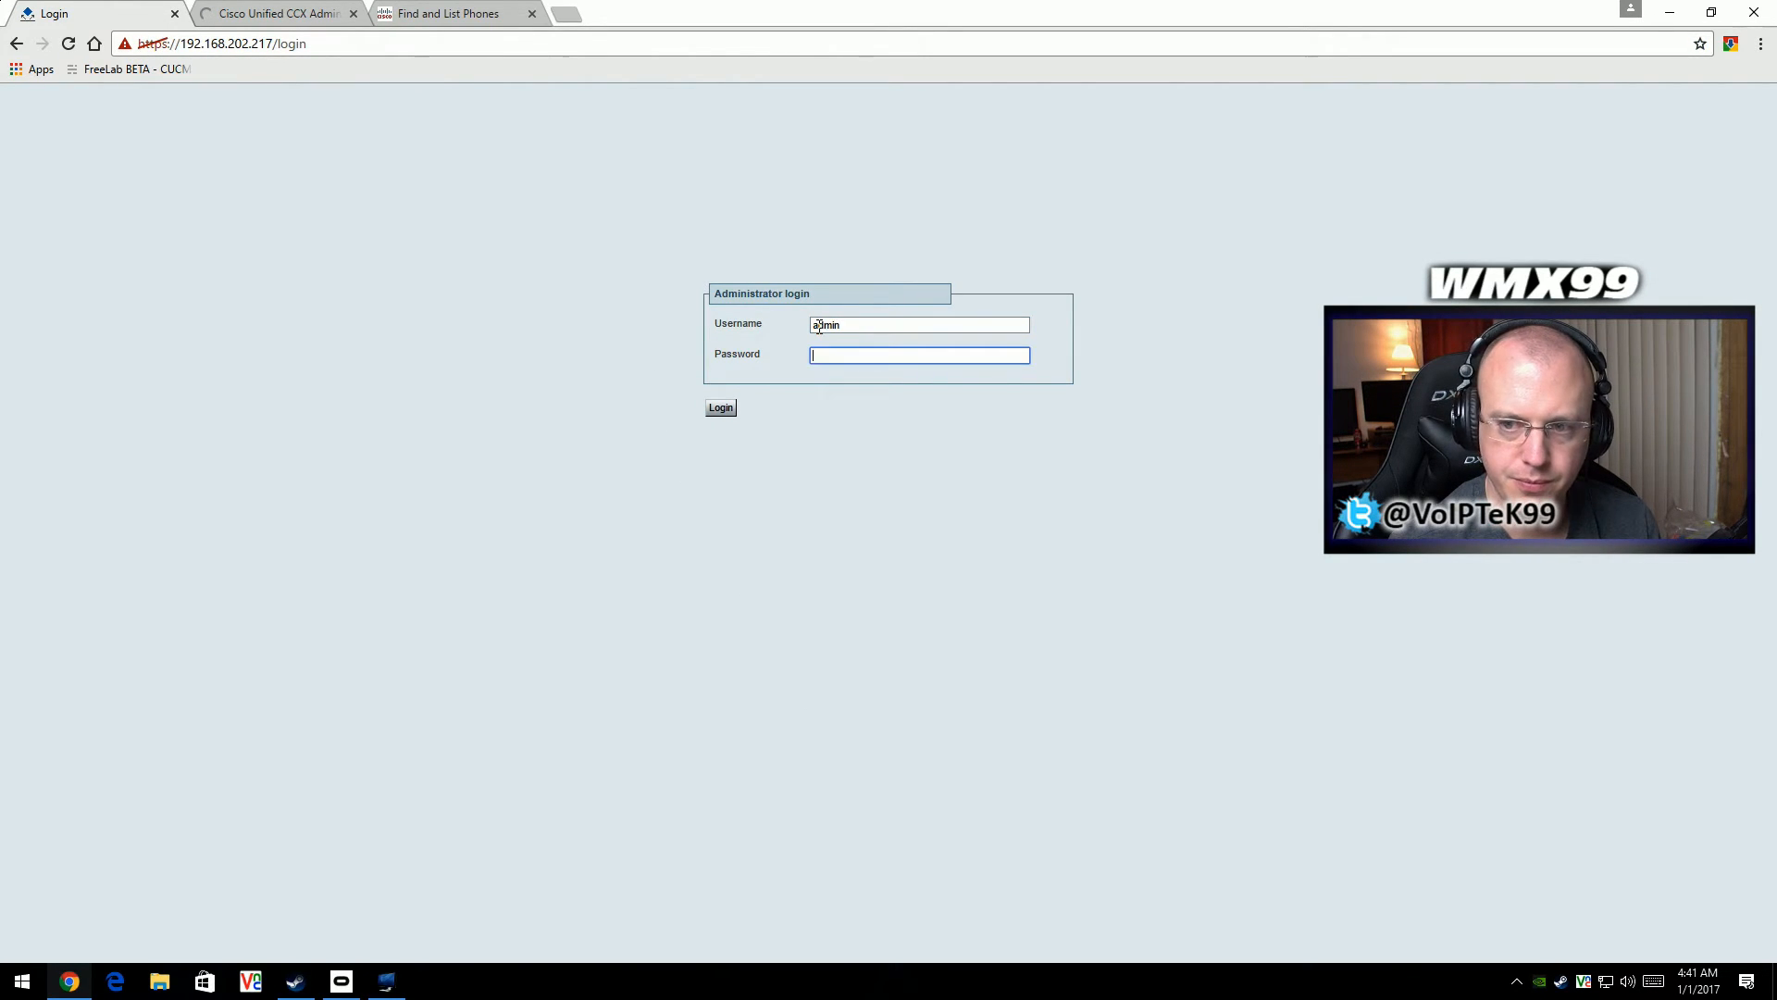
type("•")
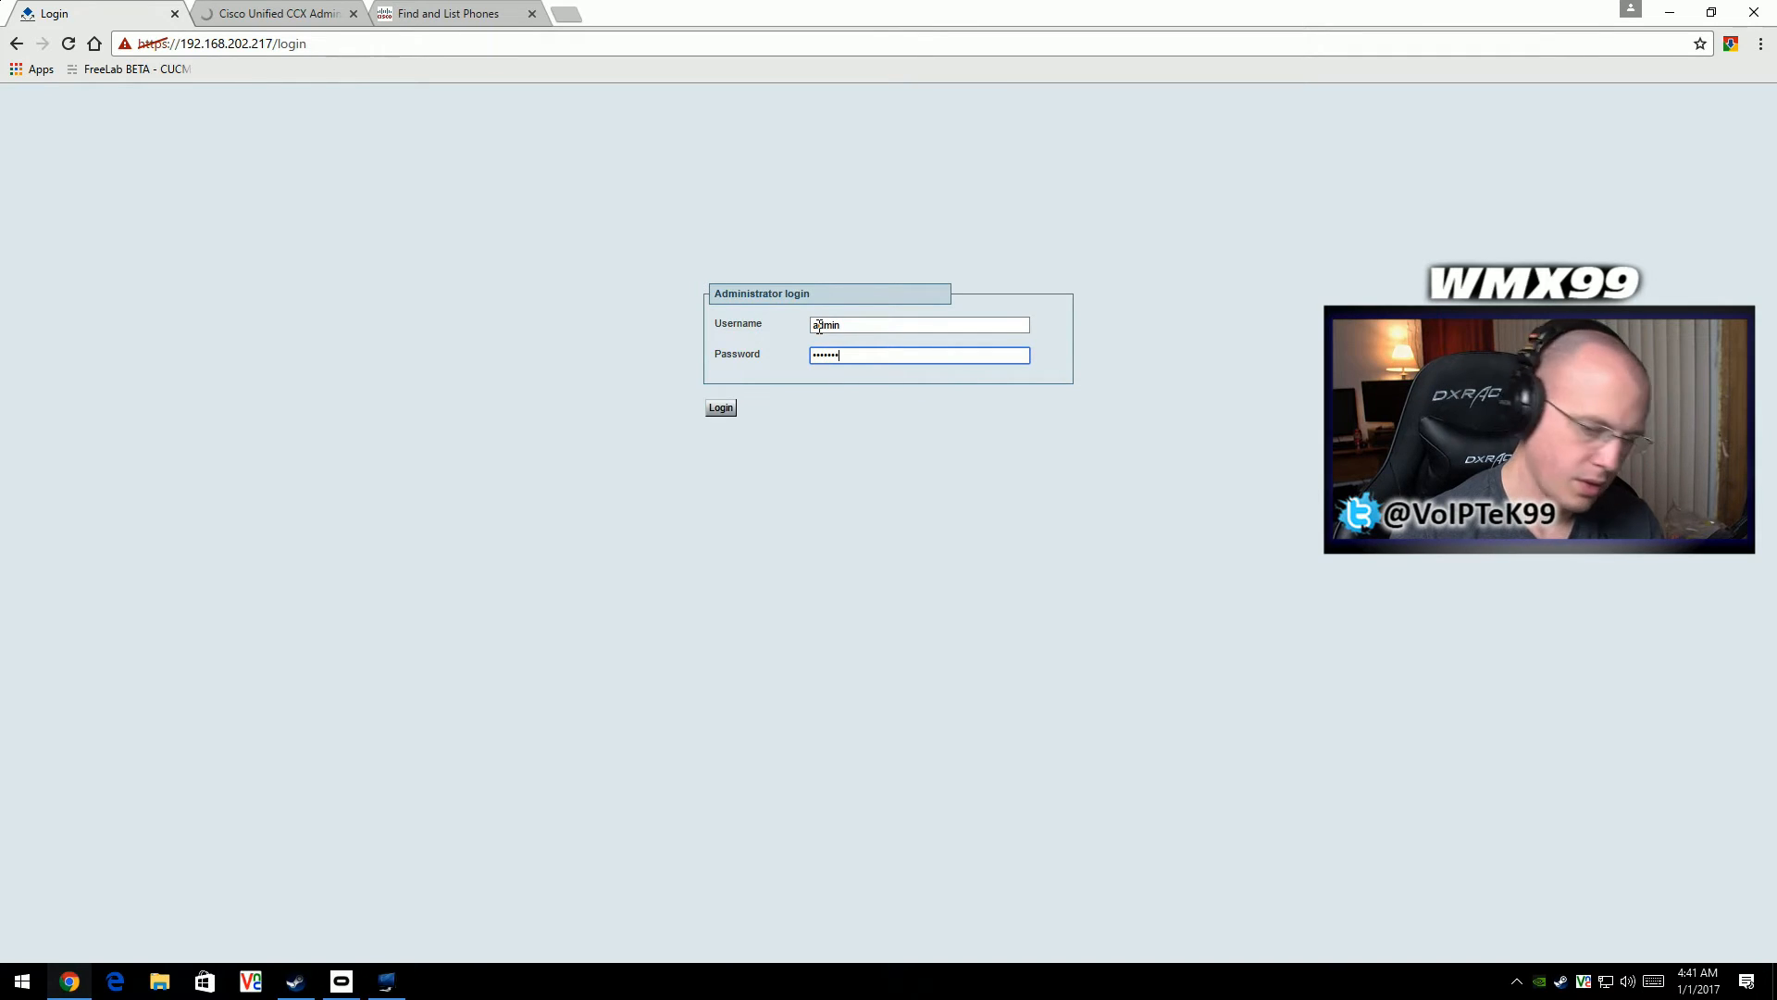
key("Return")
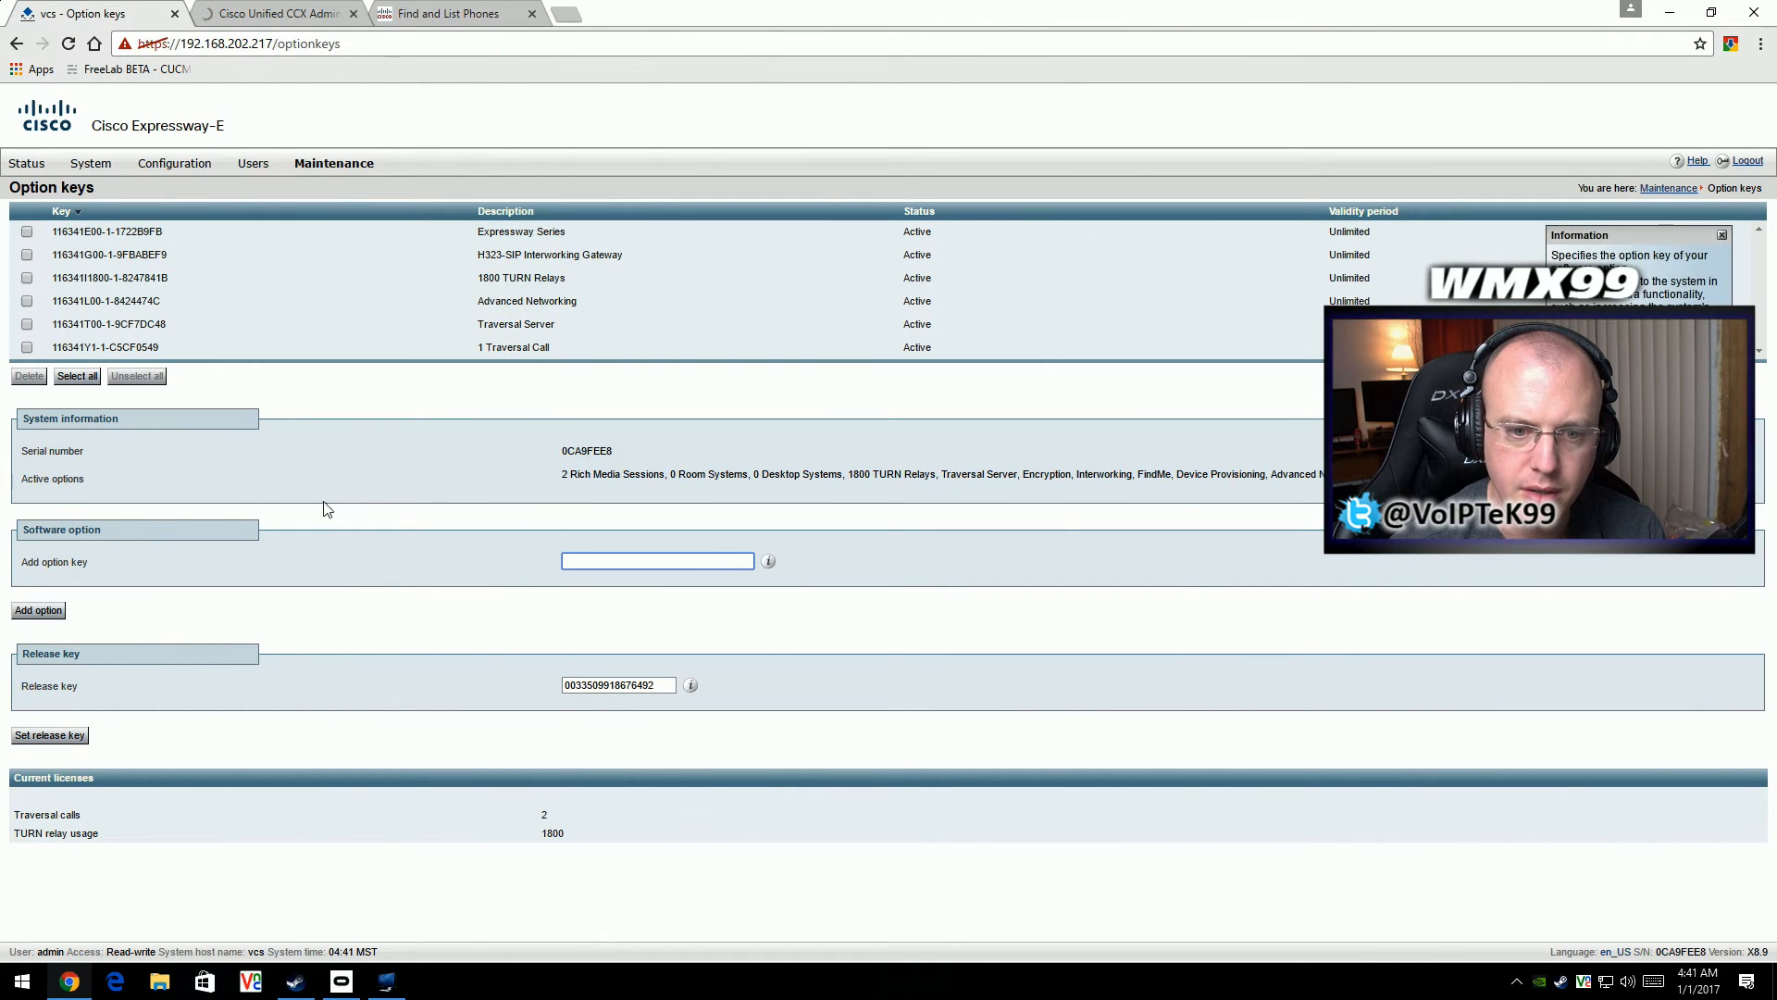
- Check the product name on the Expressway-E option keys page and go back to the FreeLab page
left_click_drag(127, 132, 227, 129)
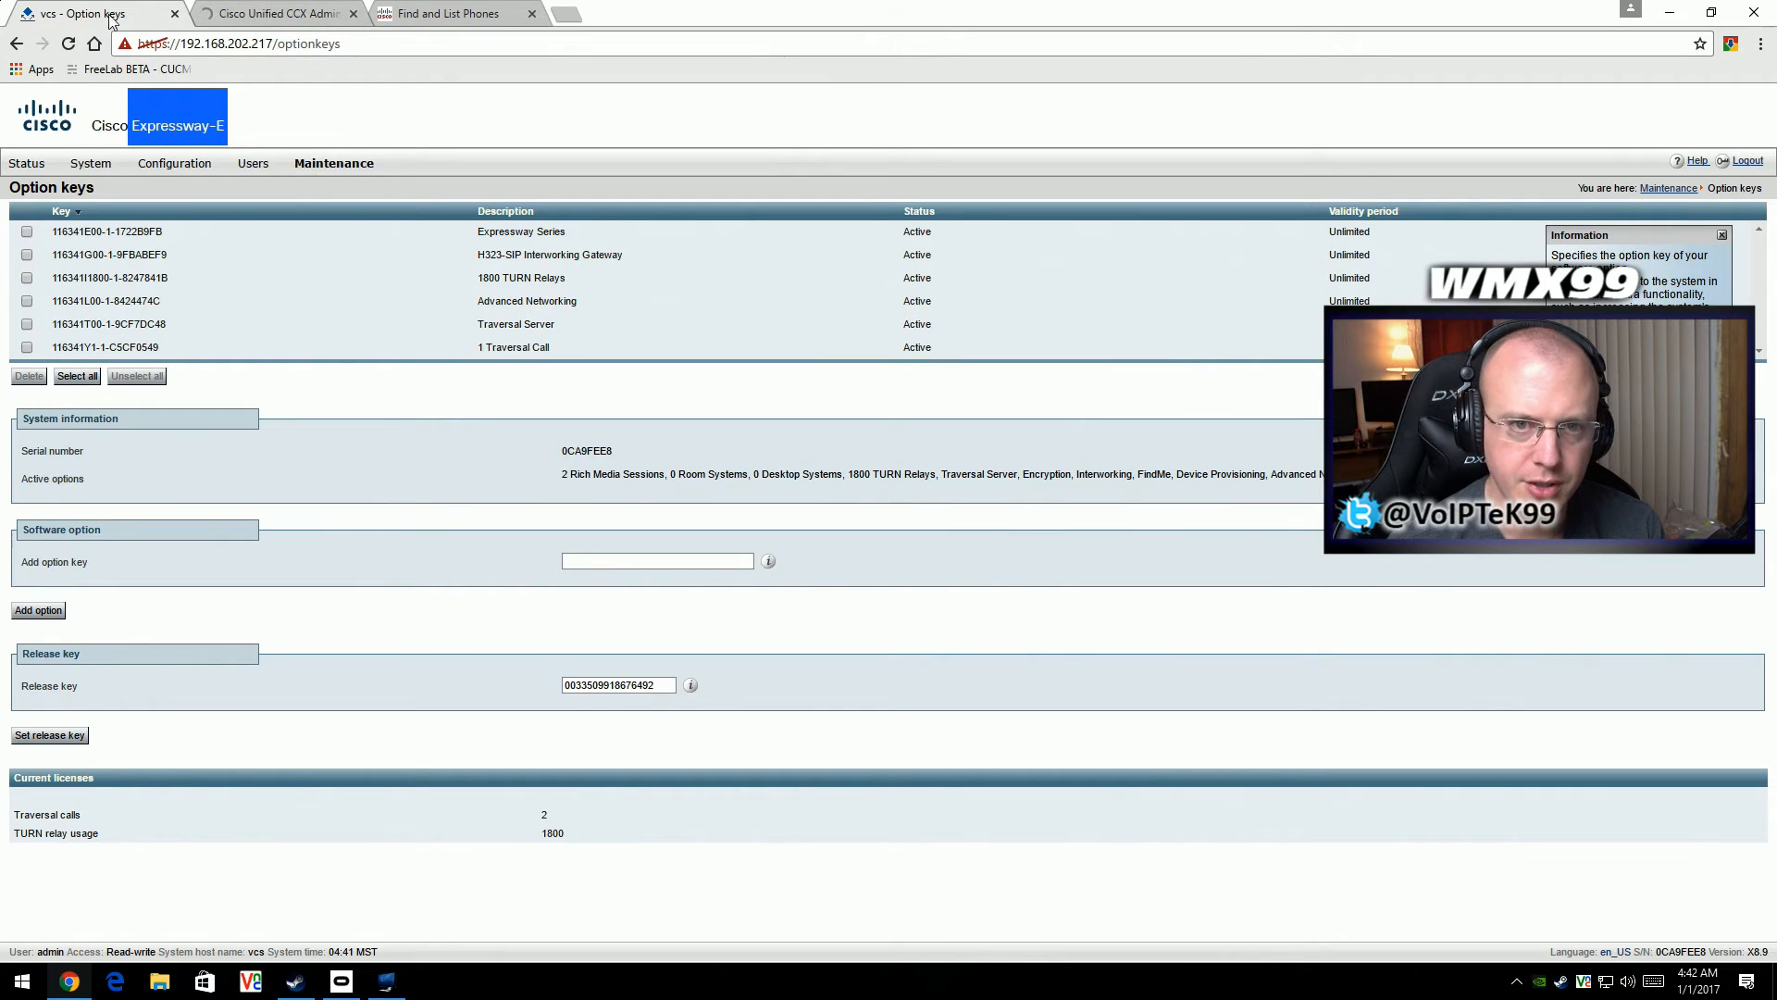
left_click(18, 44)
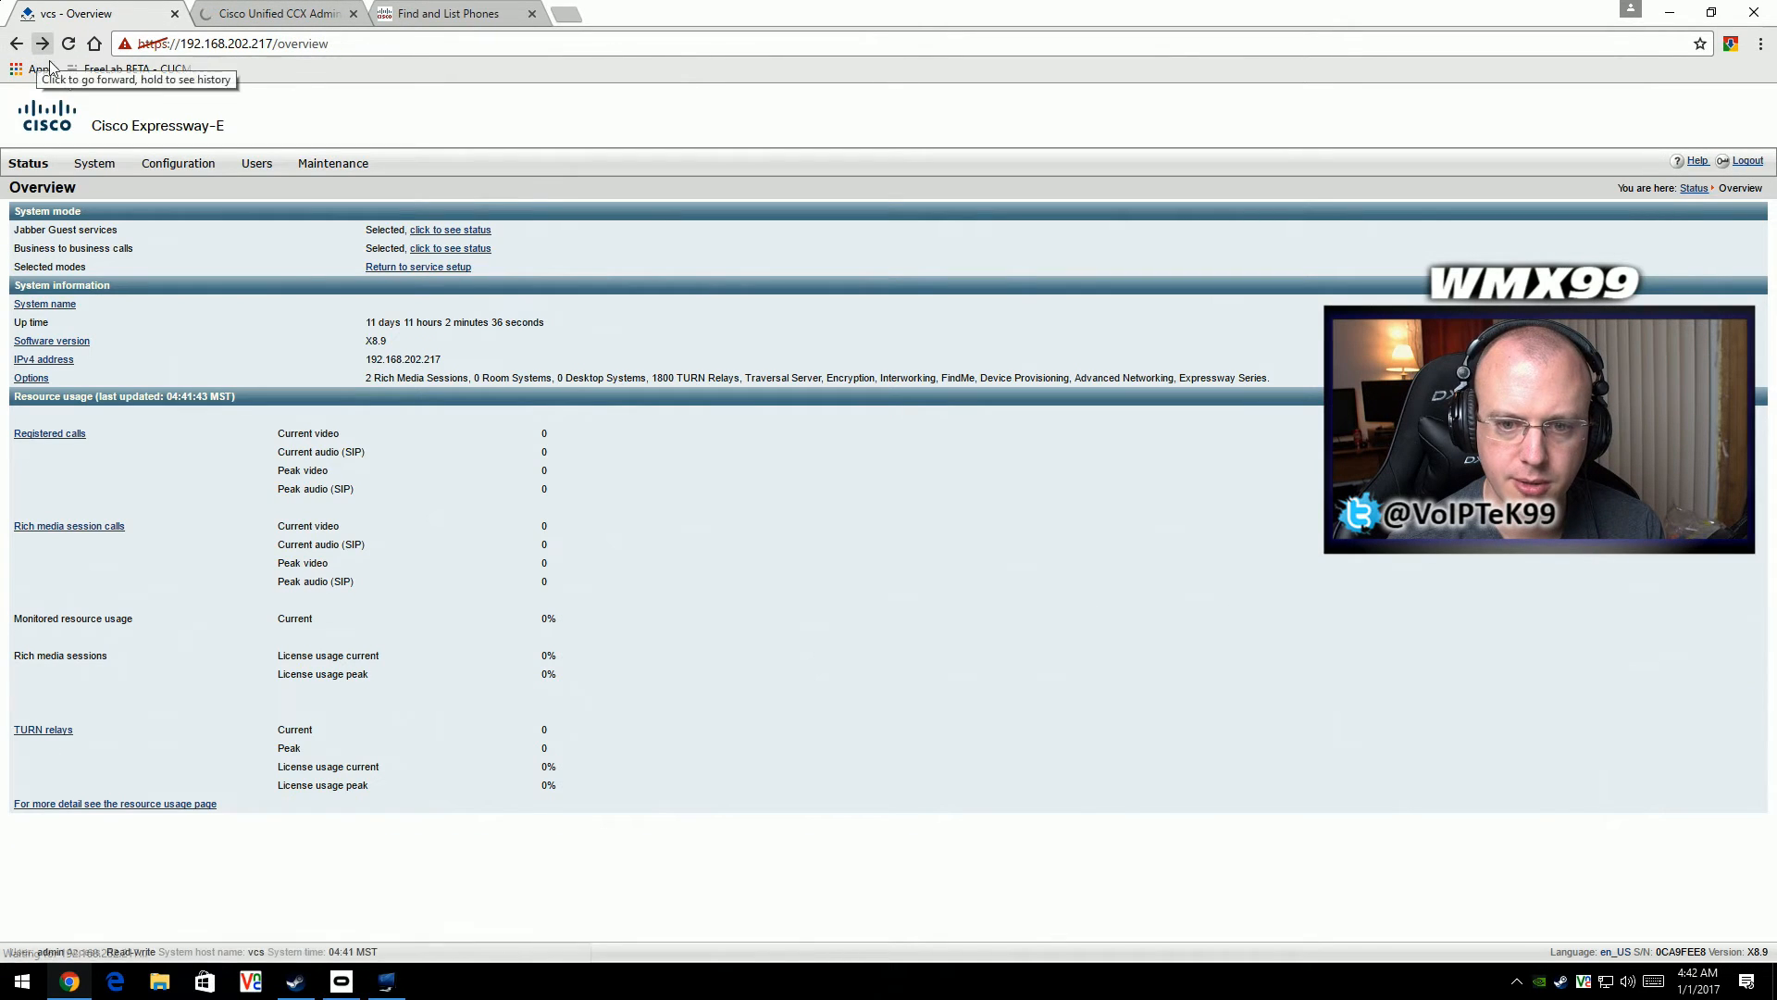
left_click(18, 44)
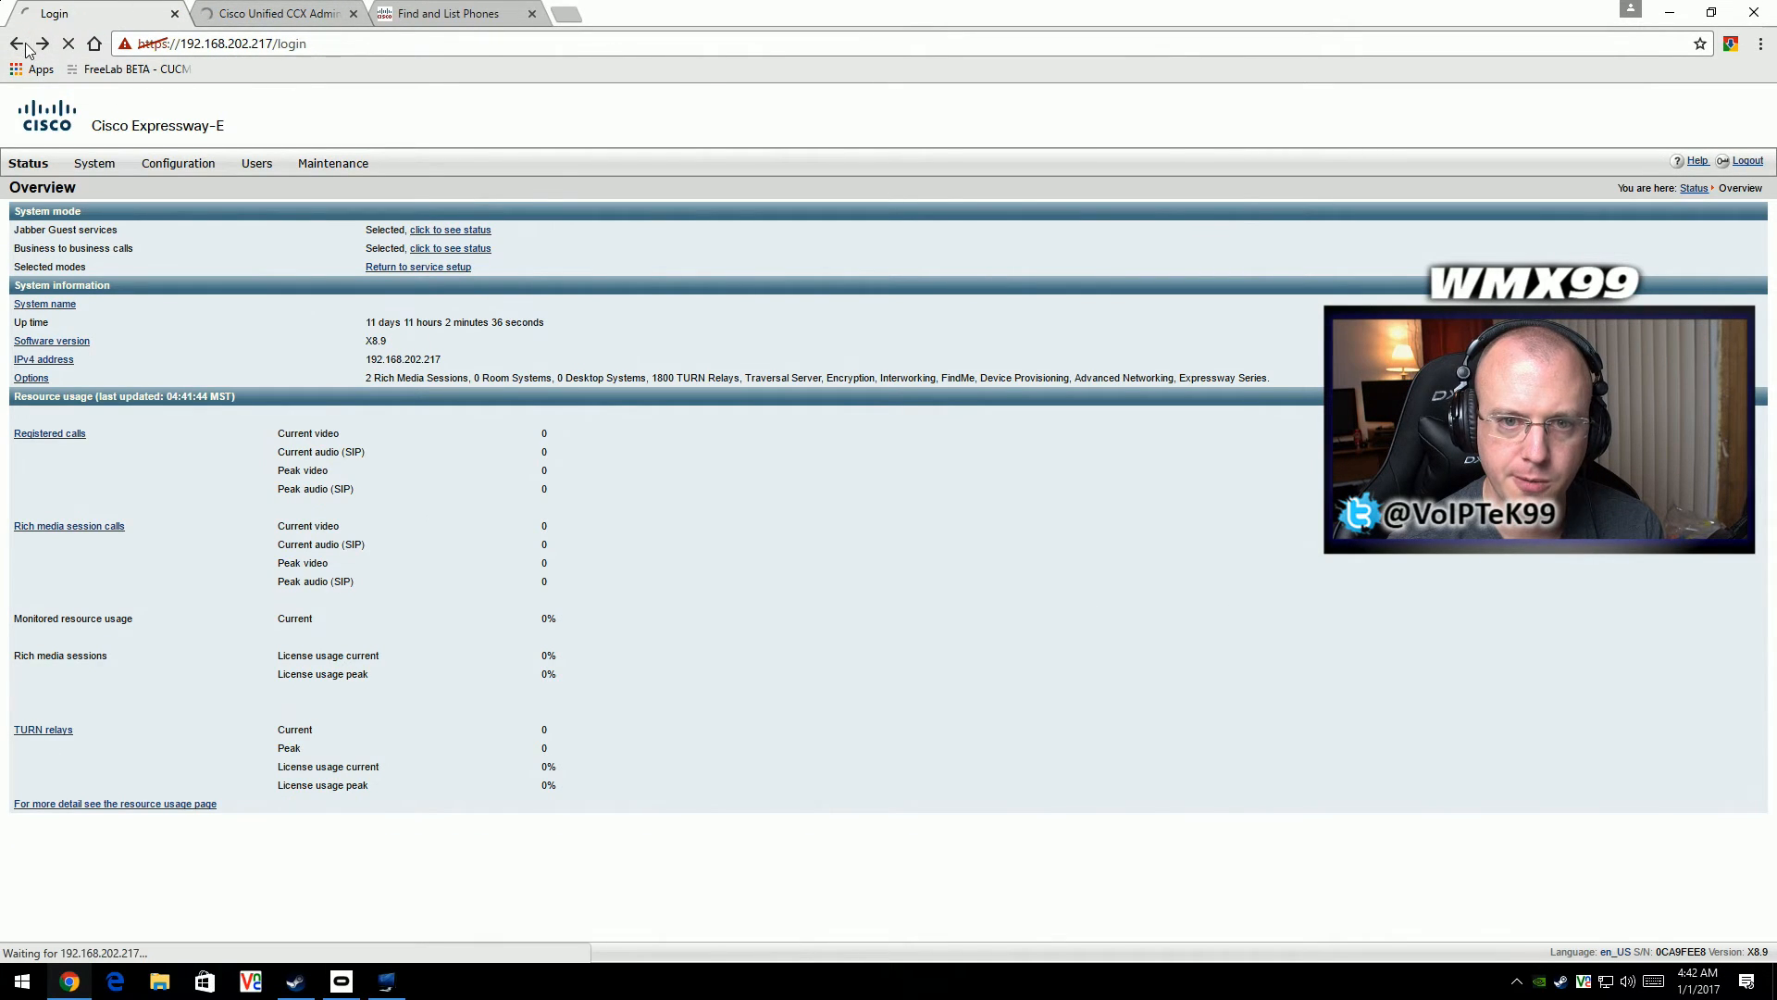
left_click(17, 44)
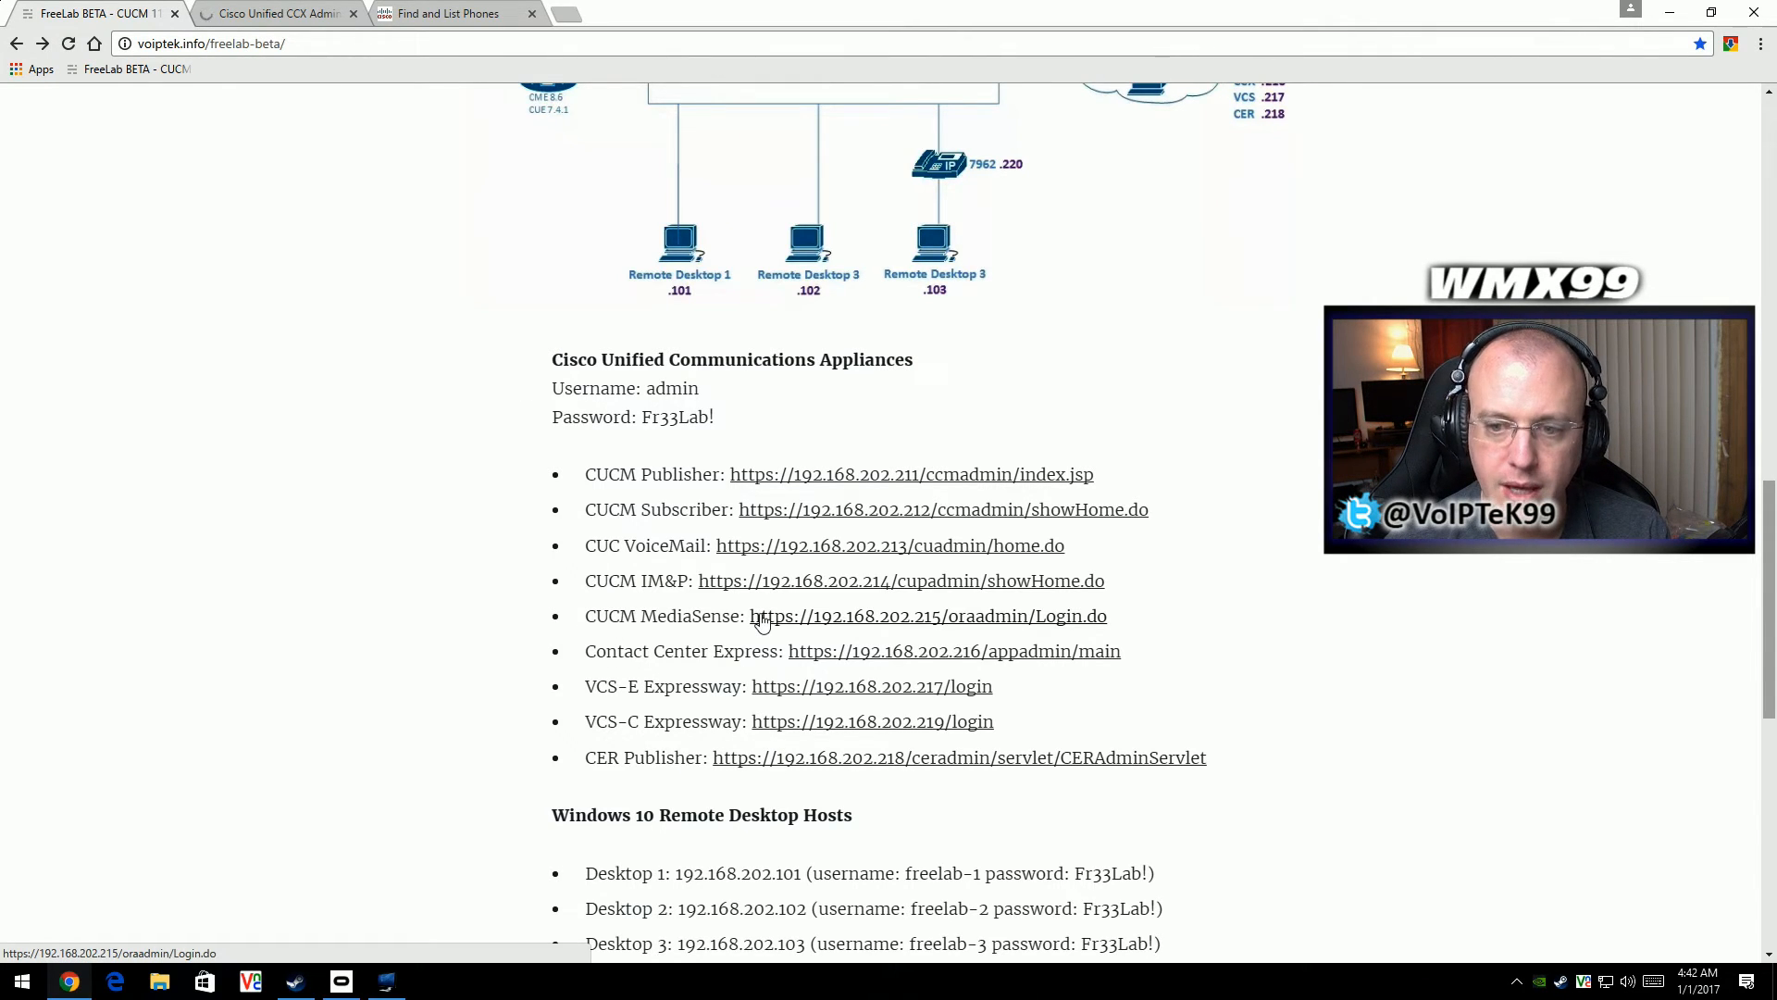
- Review the FreeLab page's network diagram, appliance links, remote desktop hosts, server addresses and LDAP users
scroll(761, 620, "down", 4)
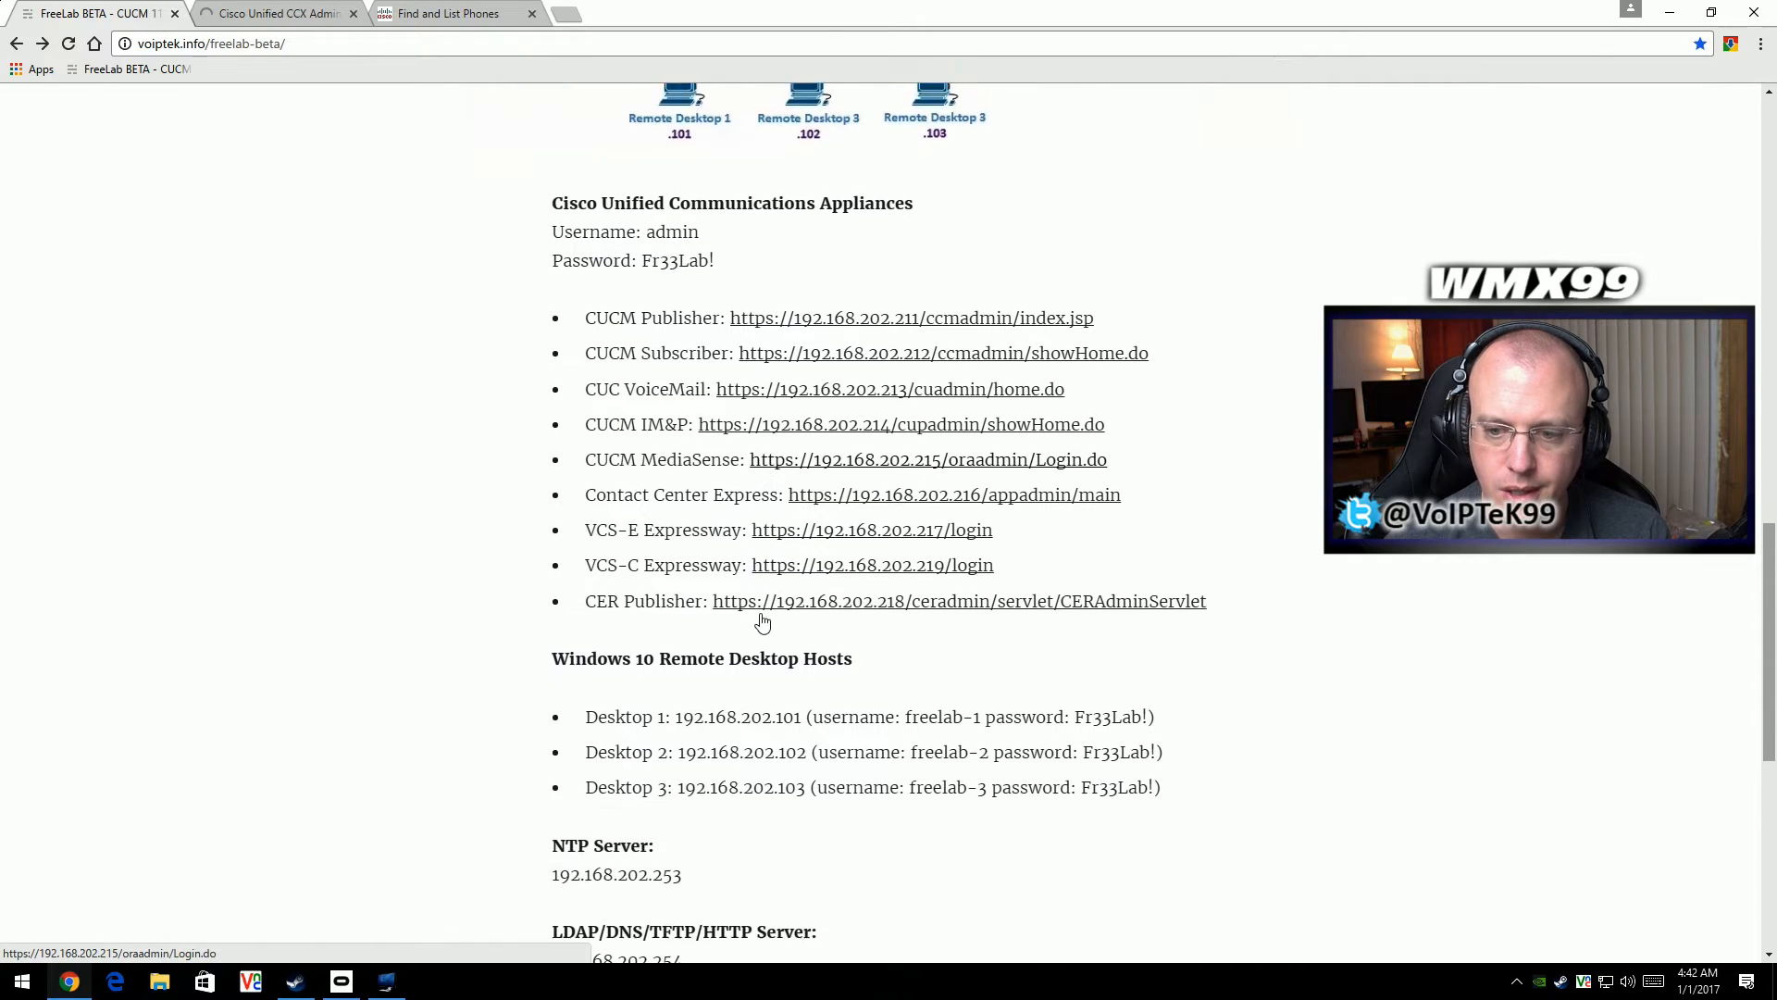
scroll(762, 620, "up", 3)
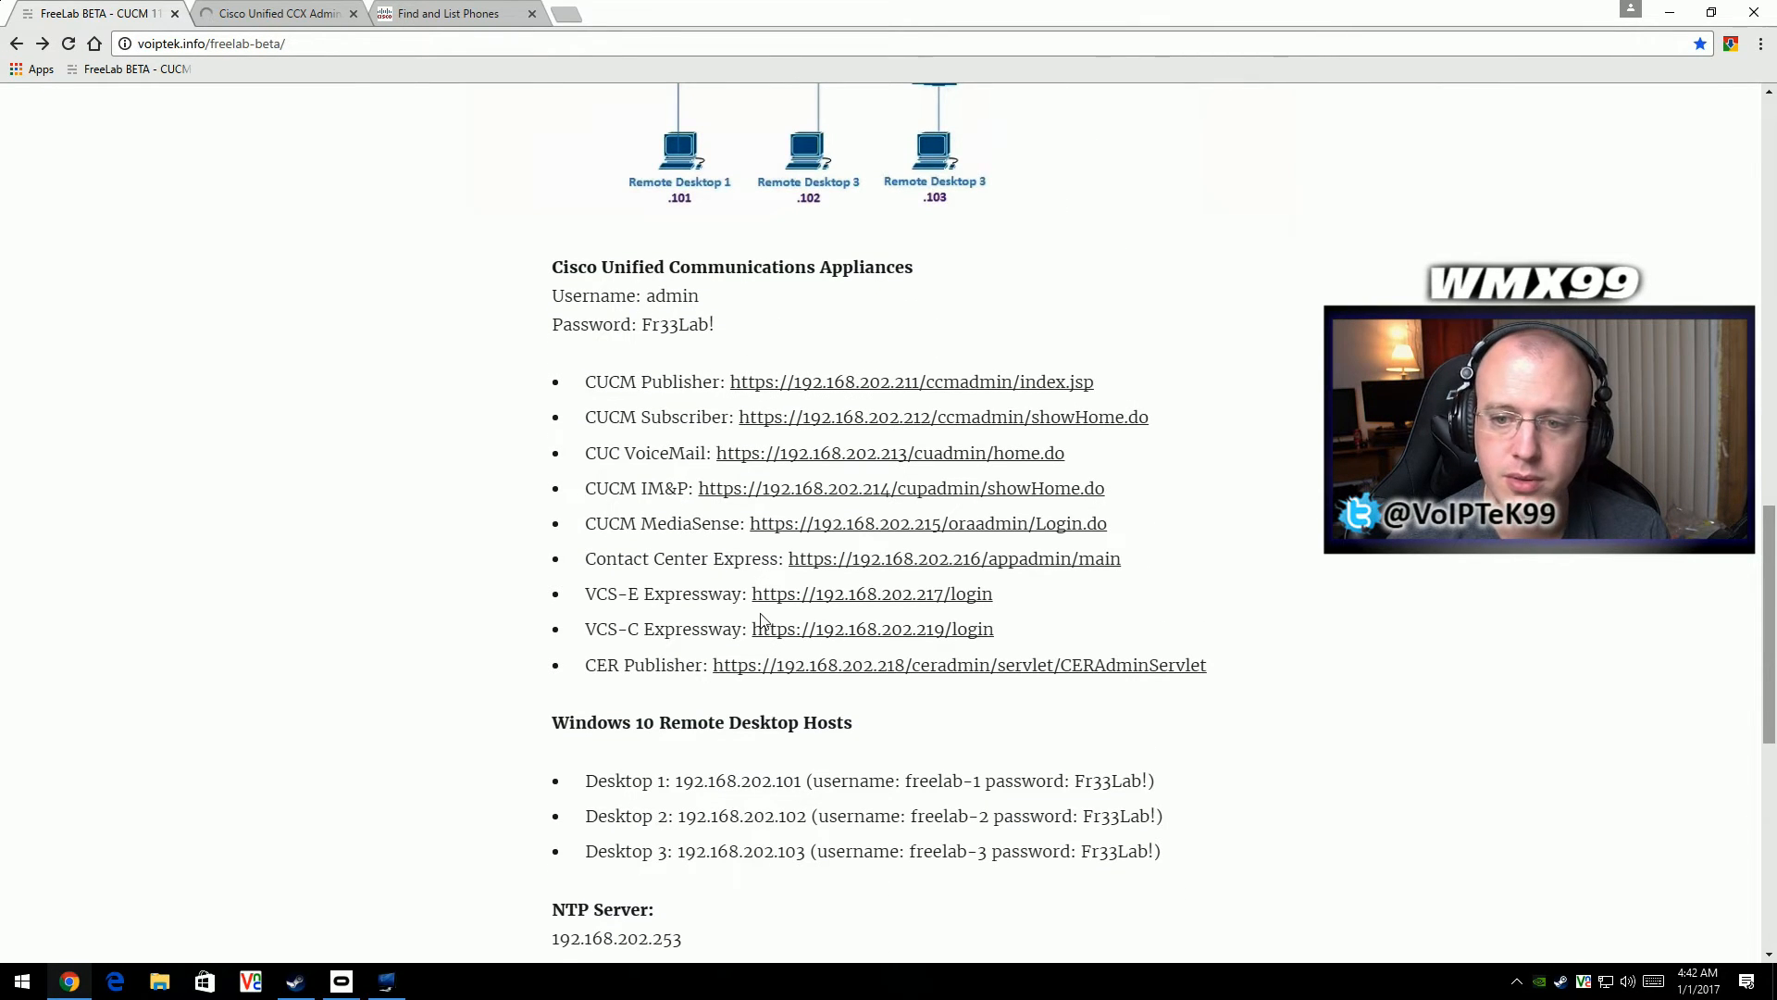
scroll(761, 621, "up", 7)
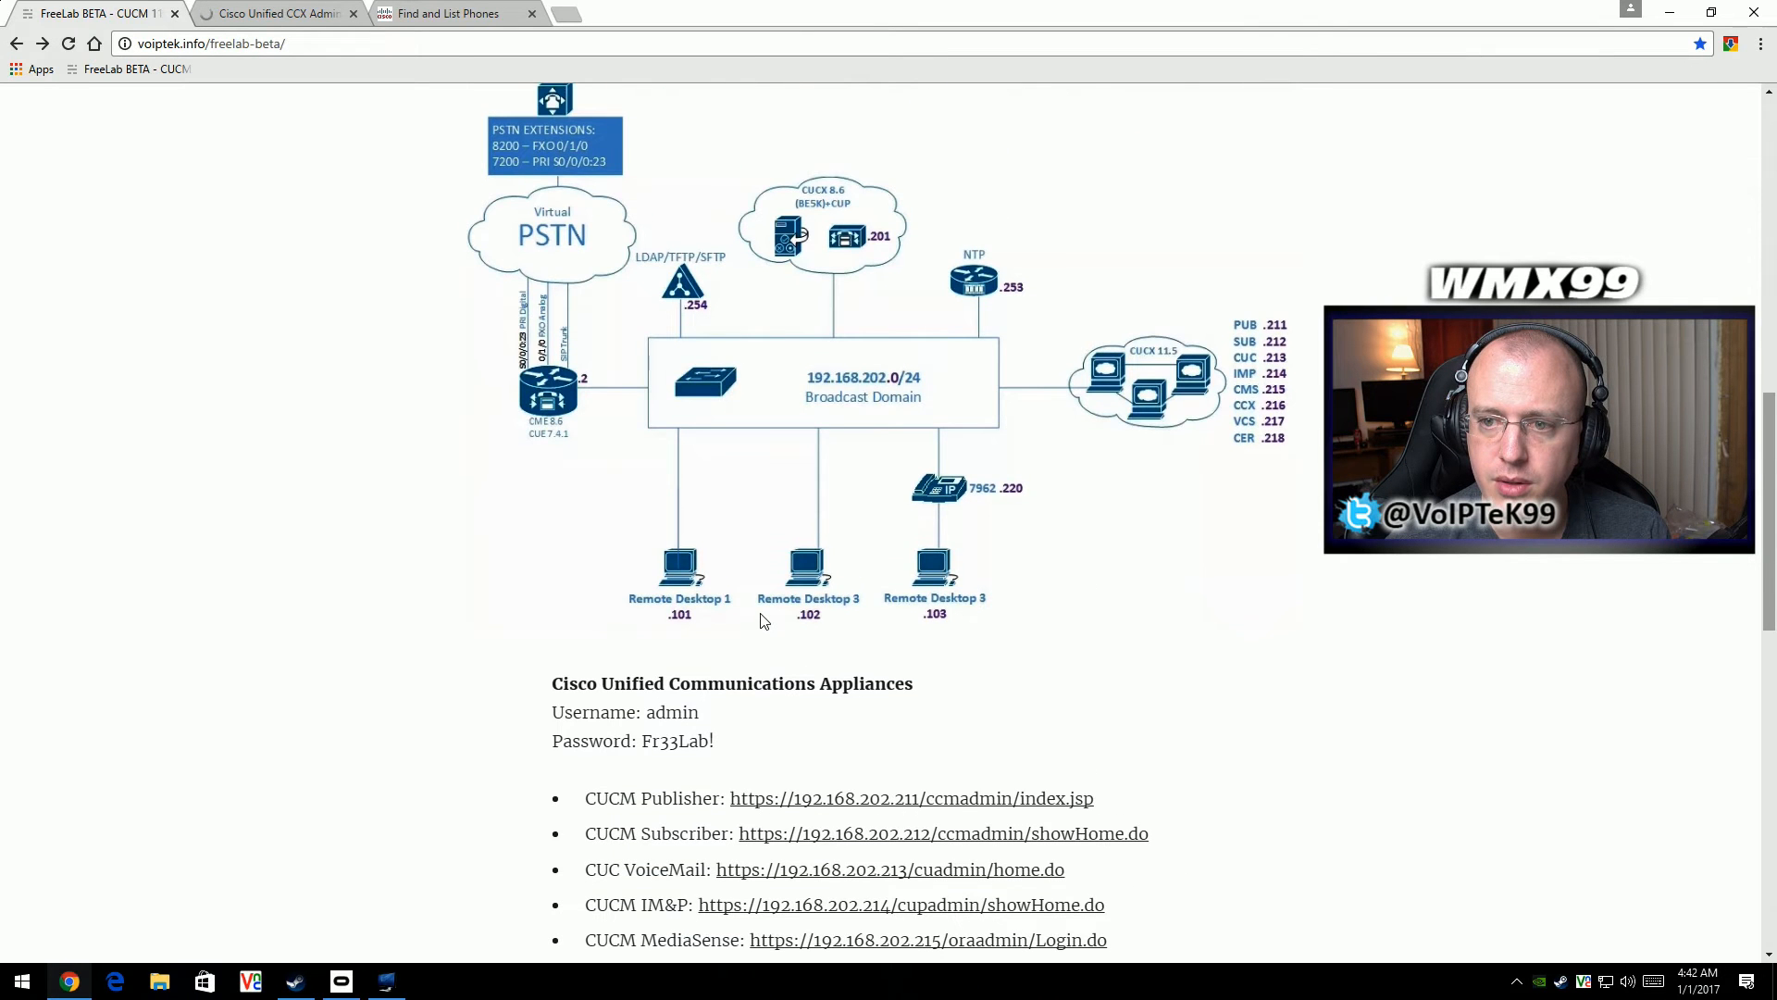
scroll(762, 620, "up", 3)
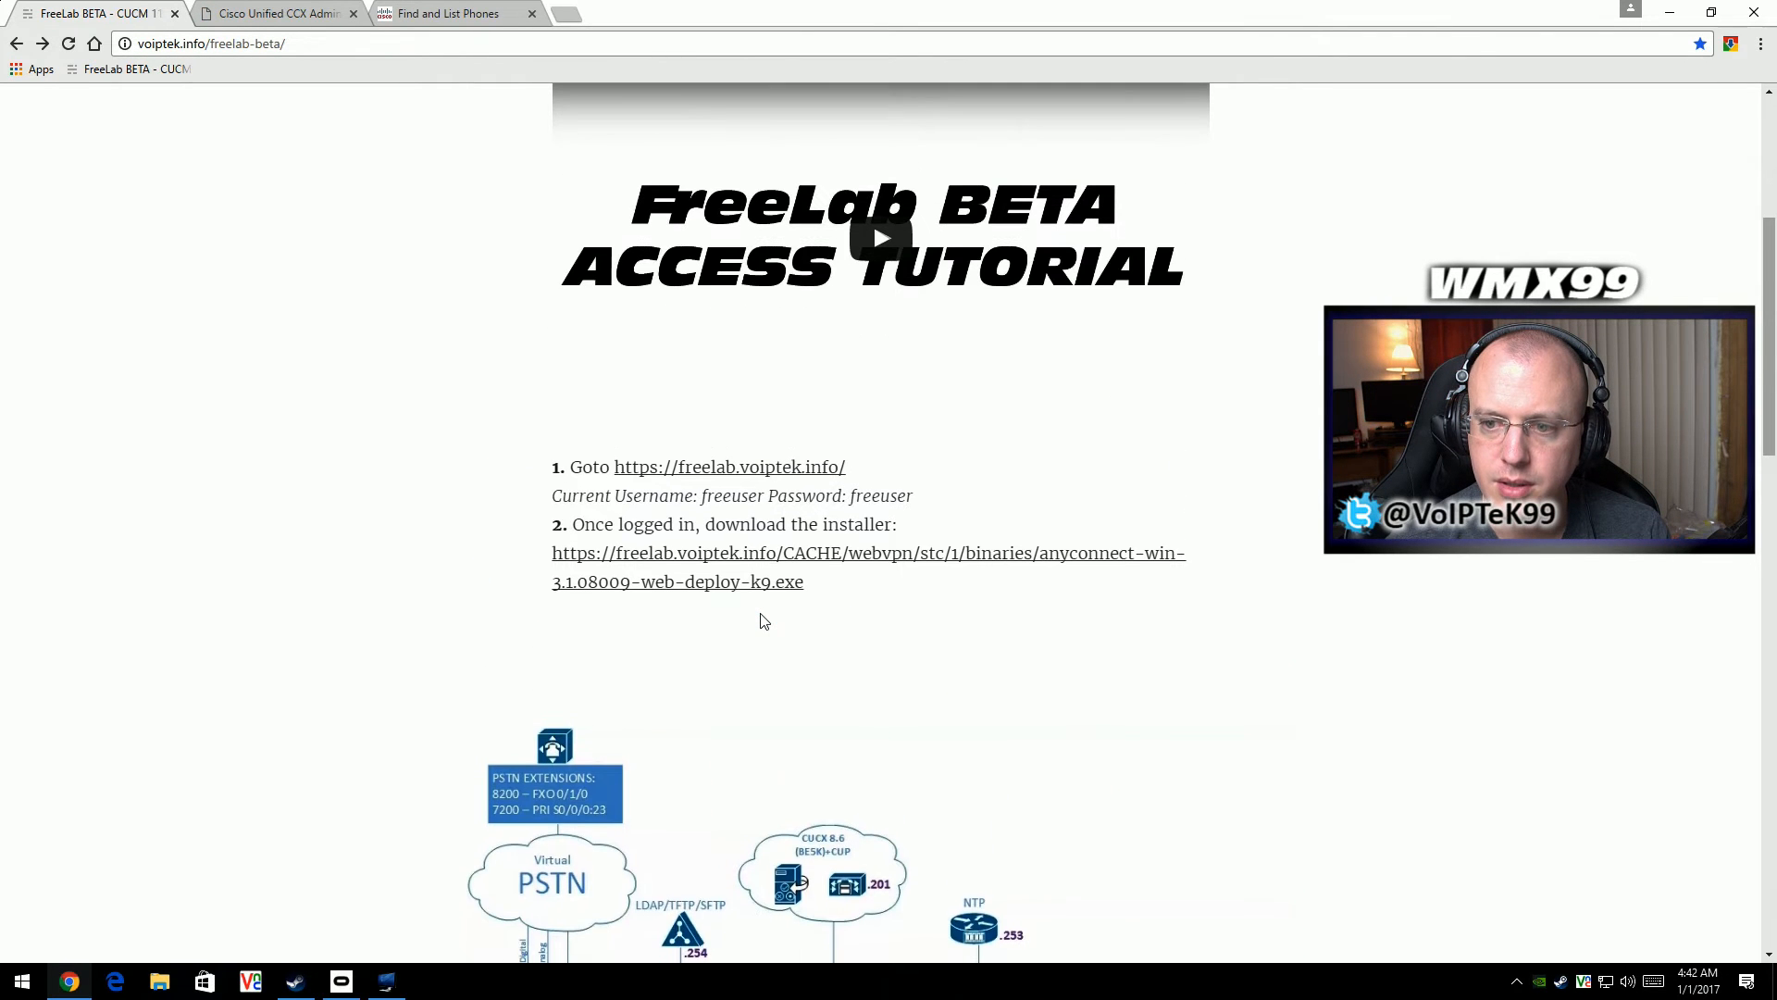
scroll(762, 620, "down", 15)
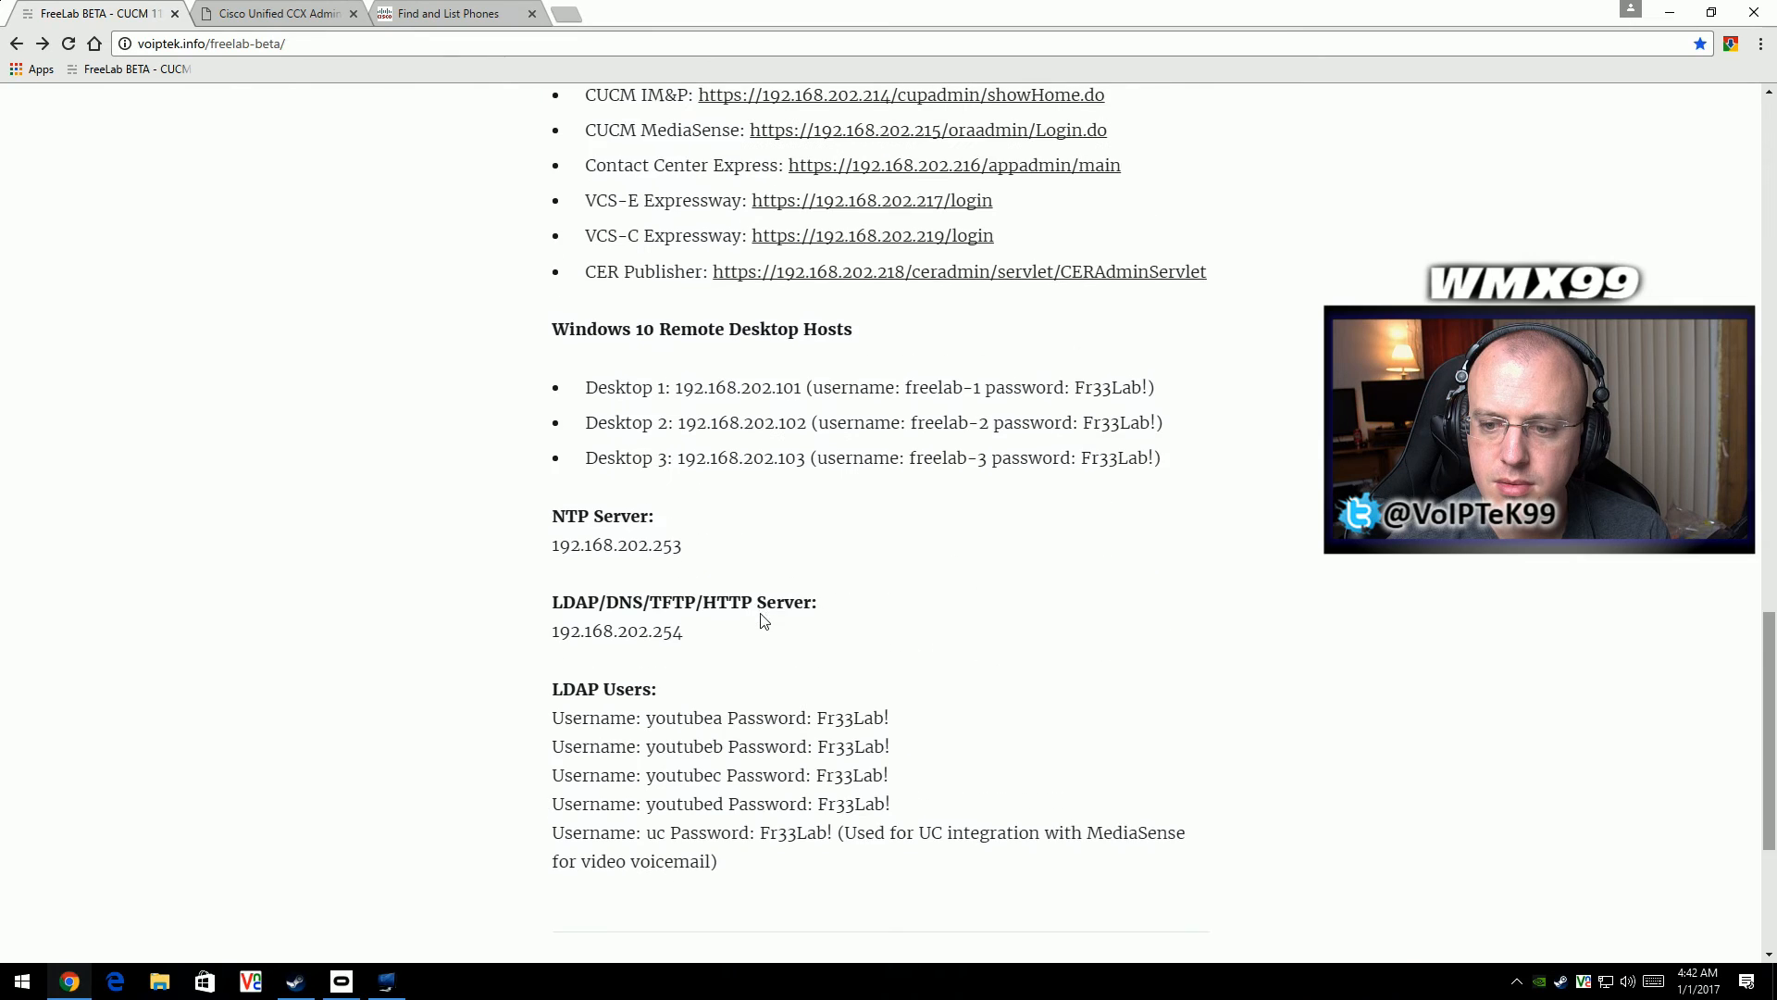
scroll(761, 620, "up", 4)
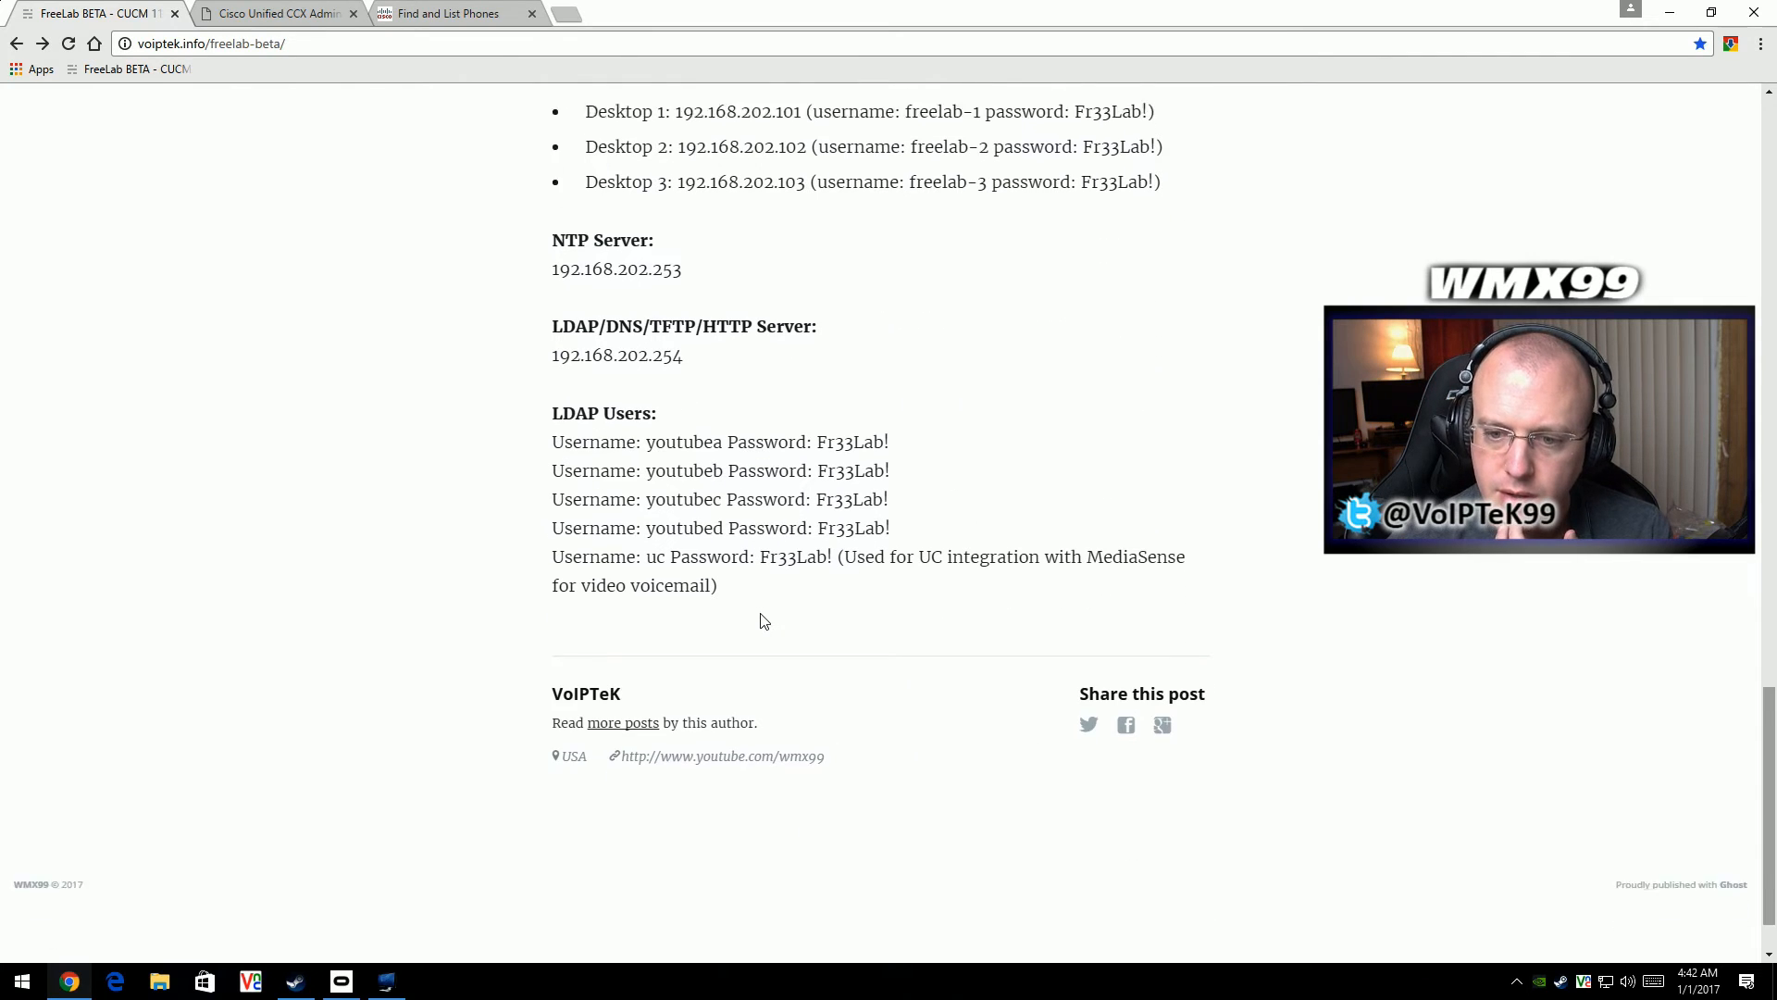
scroll(762, 620, "up", 8)
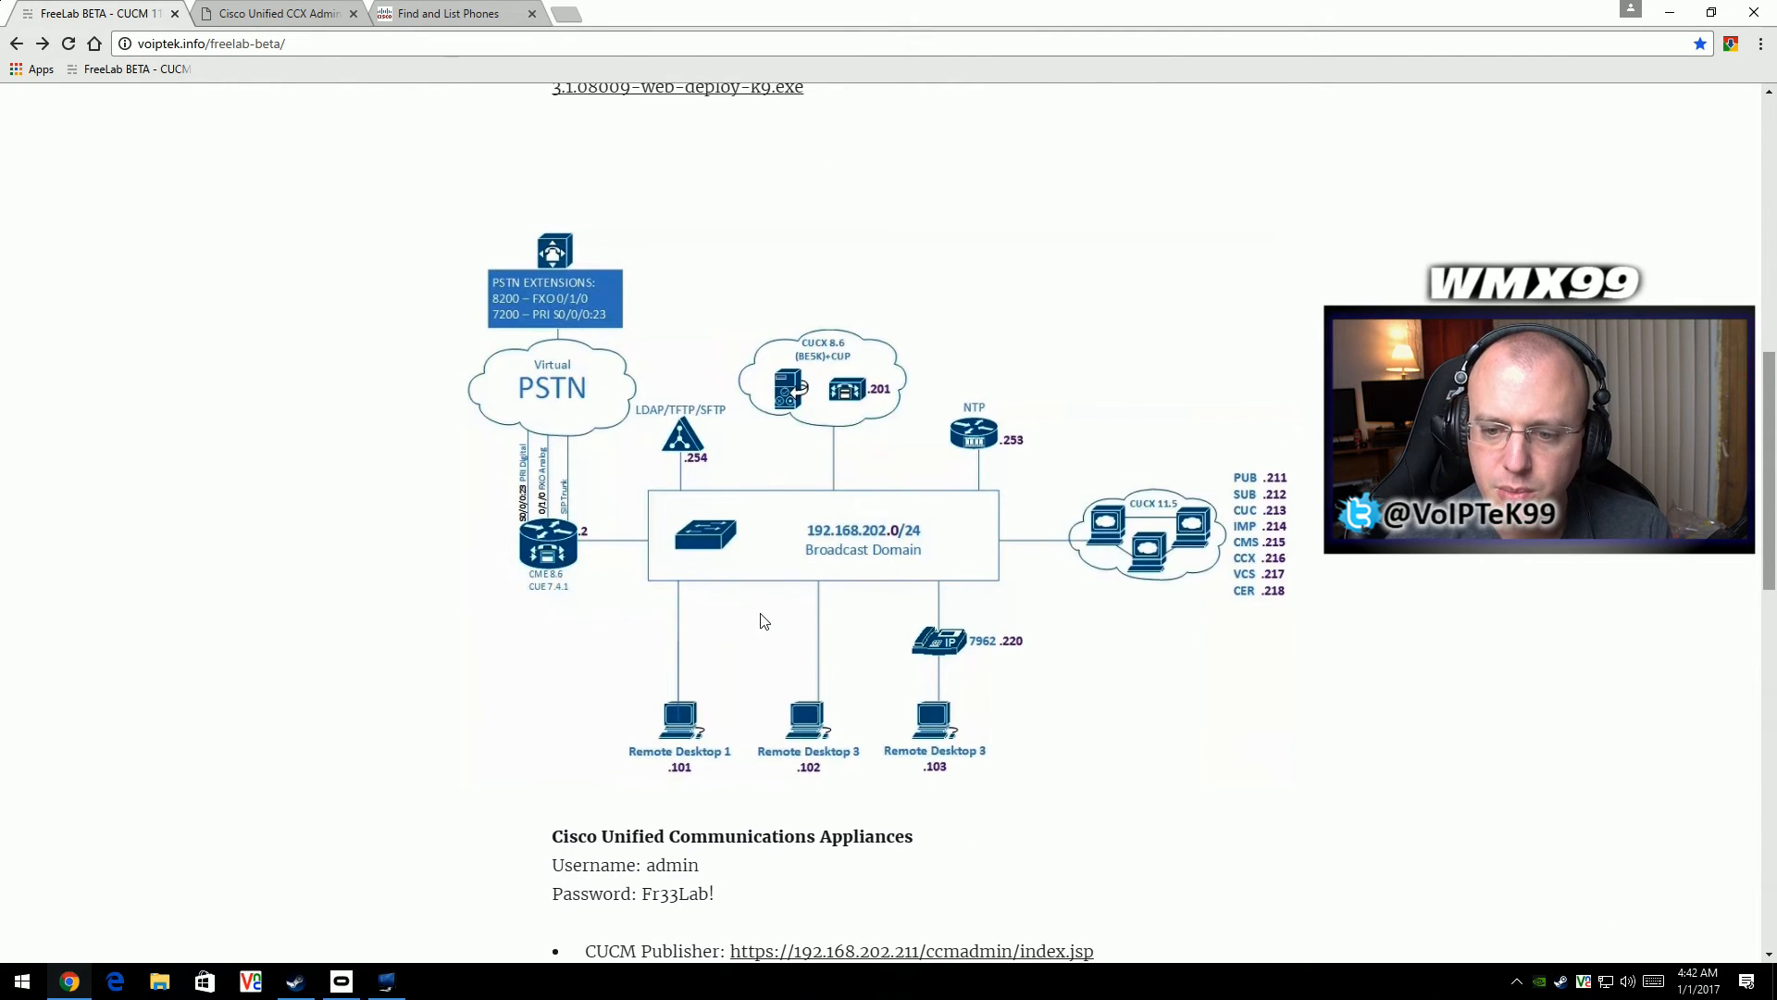
scroll(731, 646, "down", 4)
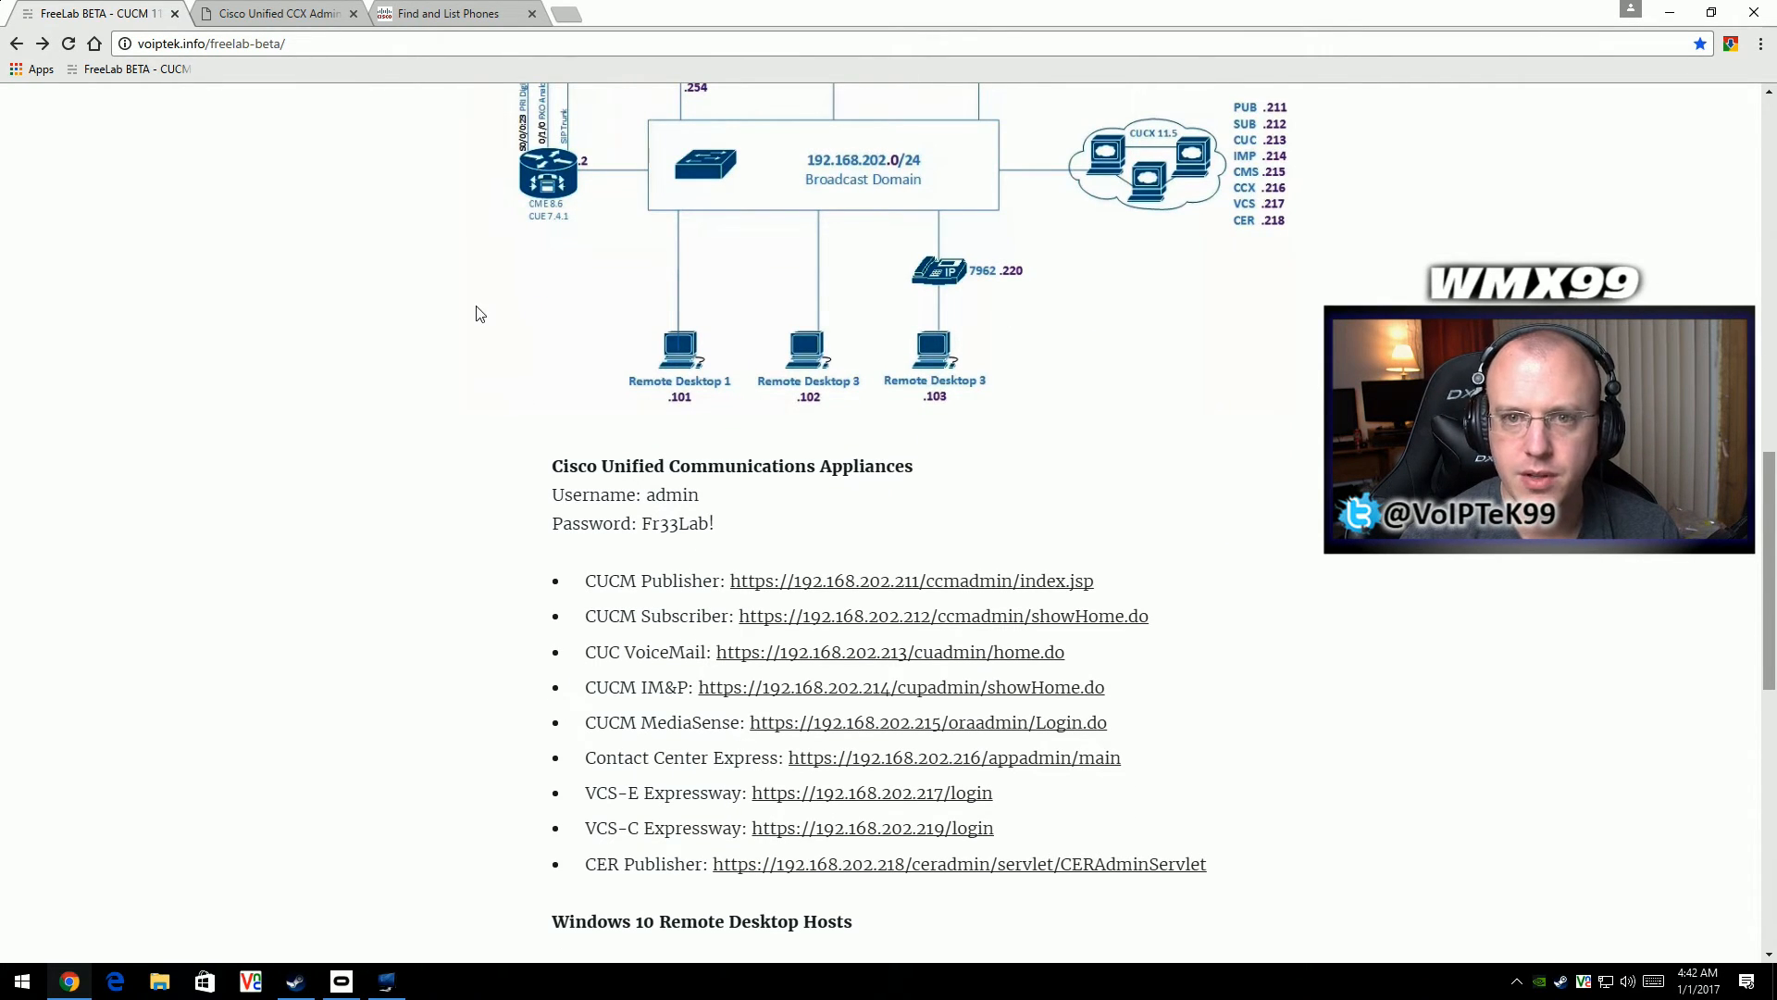
- Return to the Unified CCX setup and continue past the license validation, component activation and publisher activation pages
left_click(279, 16)
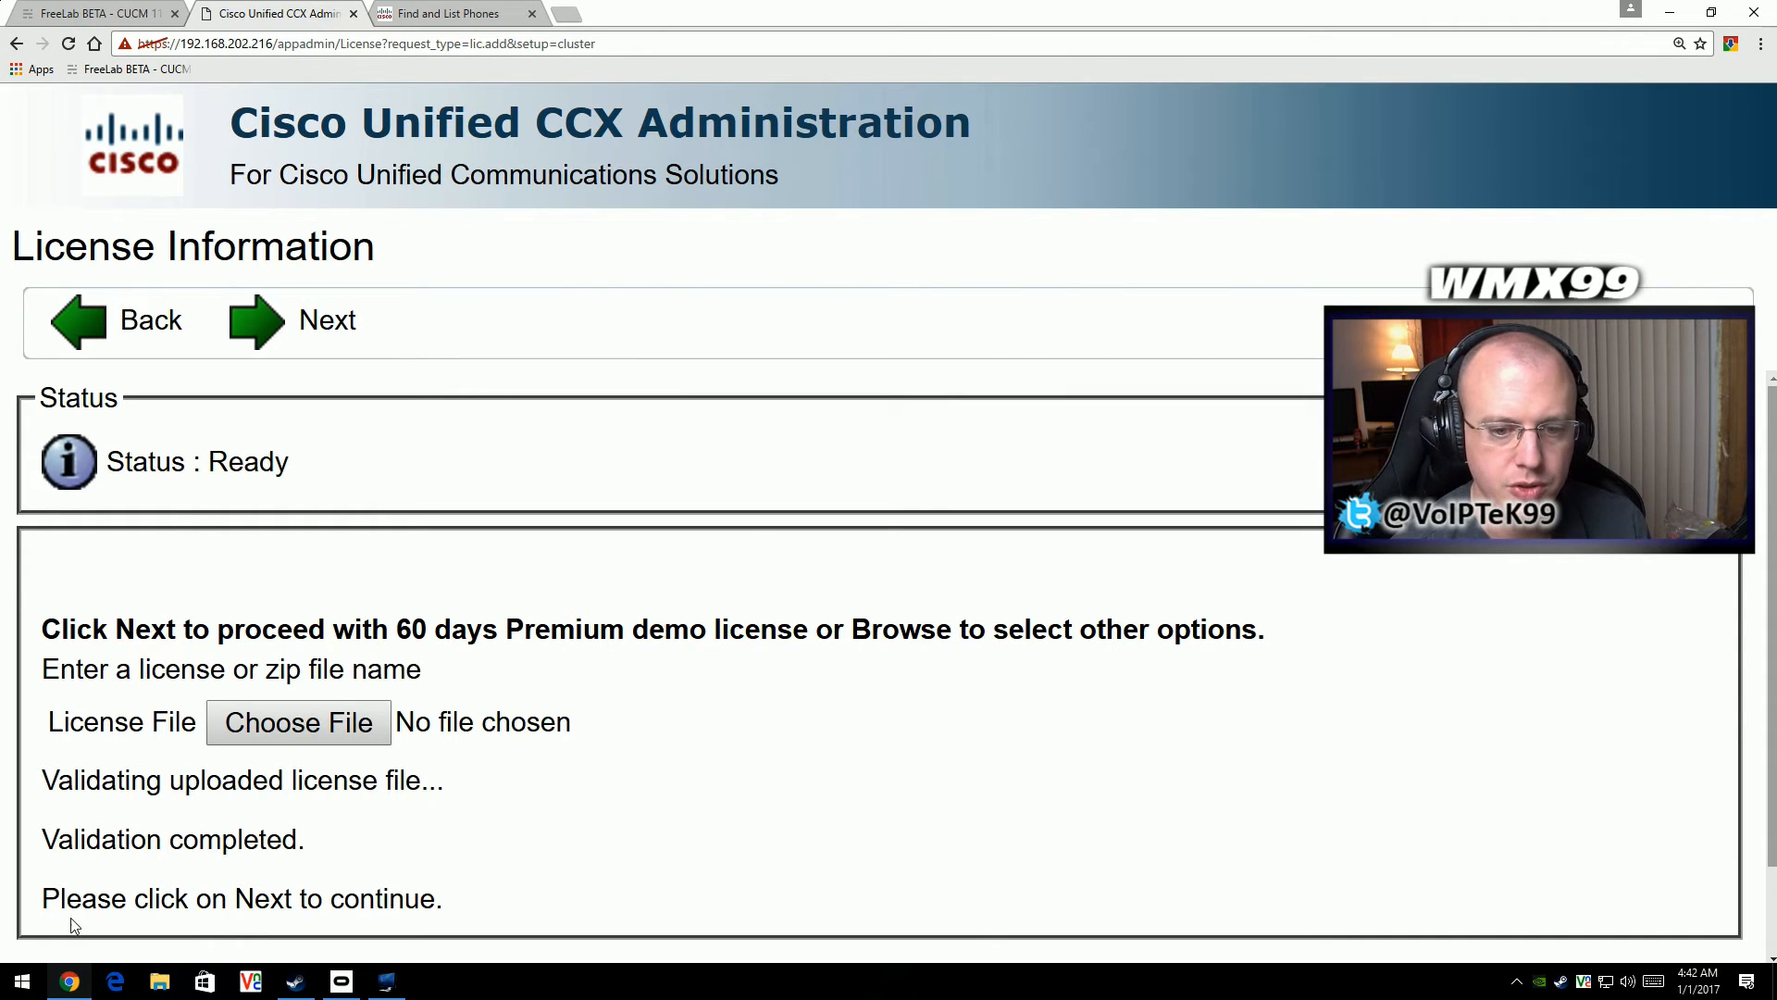
left_click_drag(74, 842, 326, 822)
left_click(310, 350)
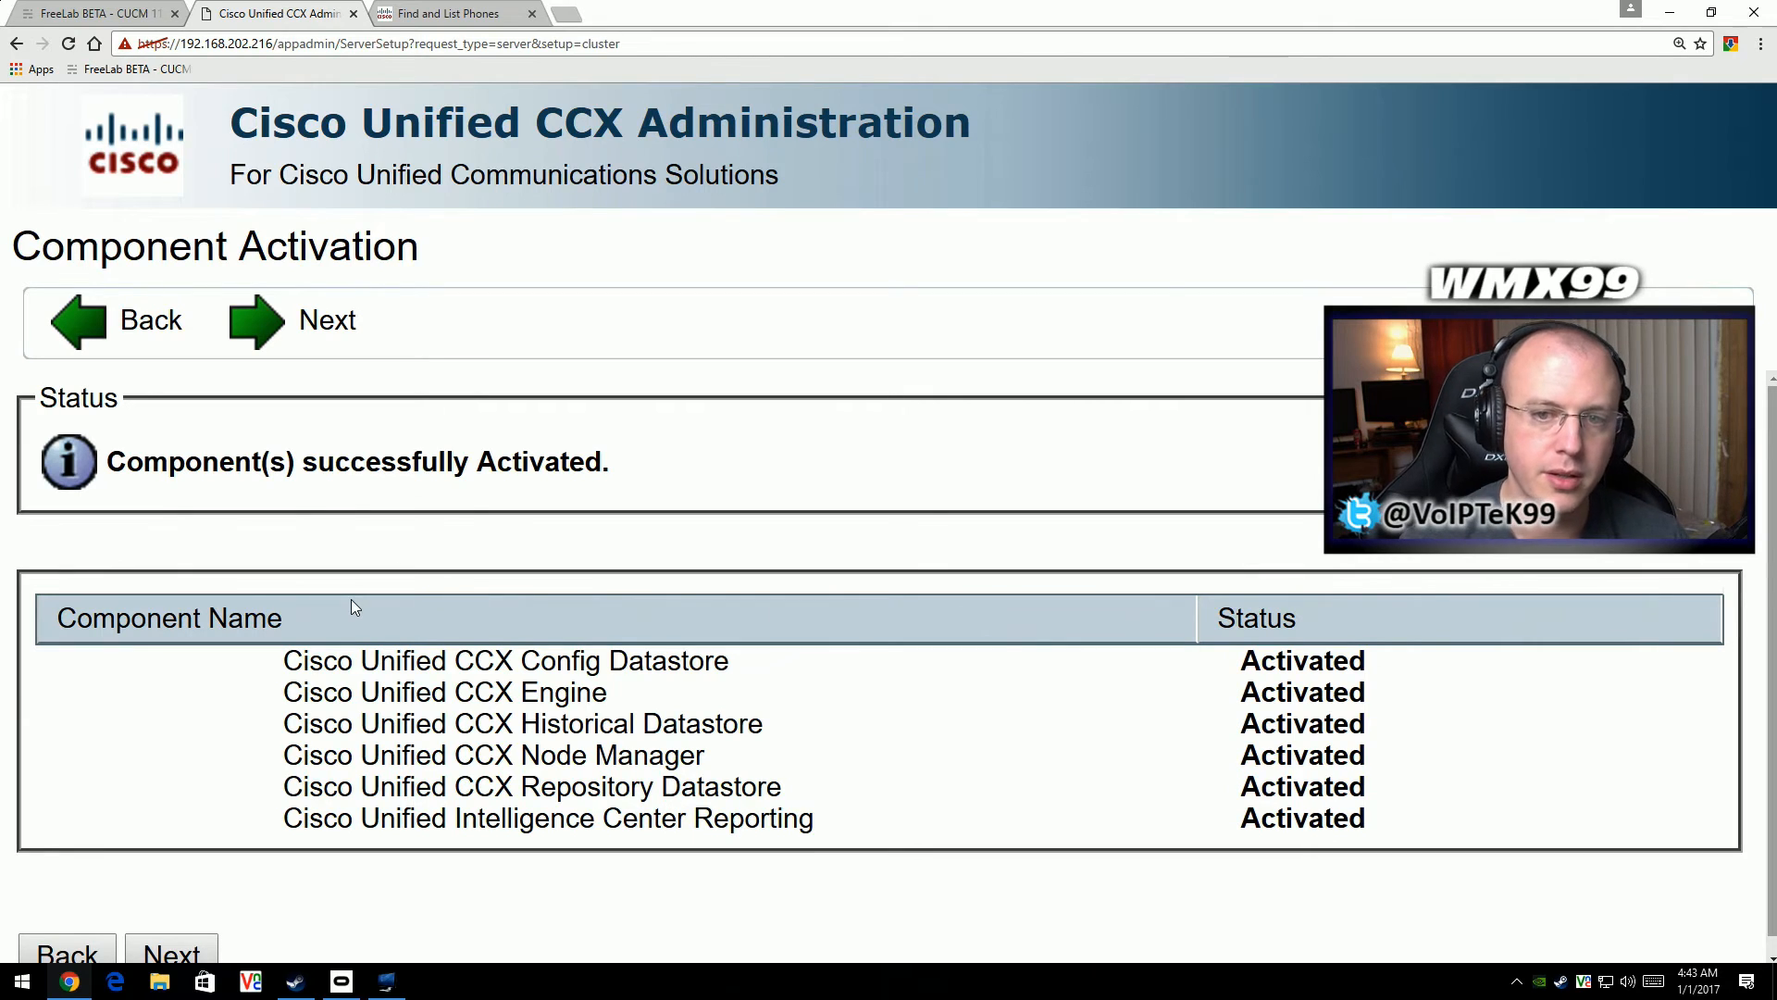
left_click(348, 332)
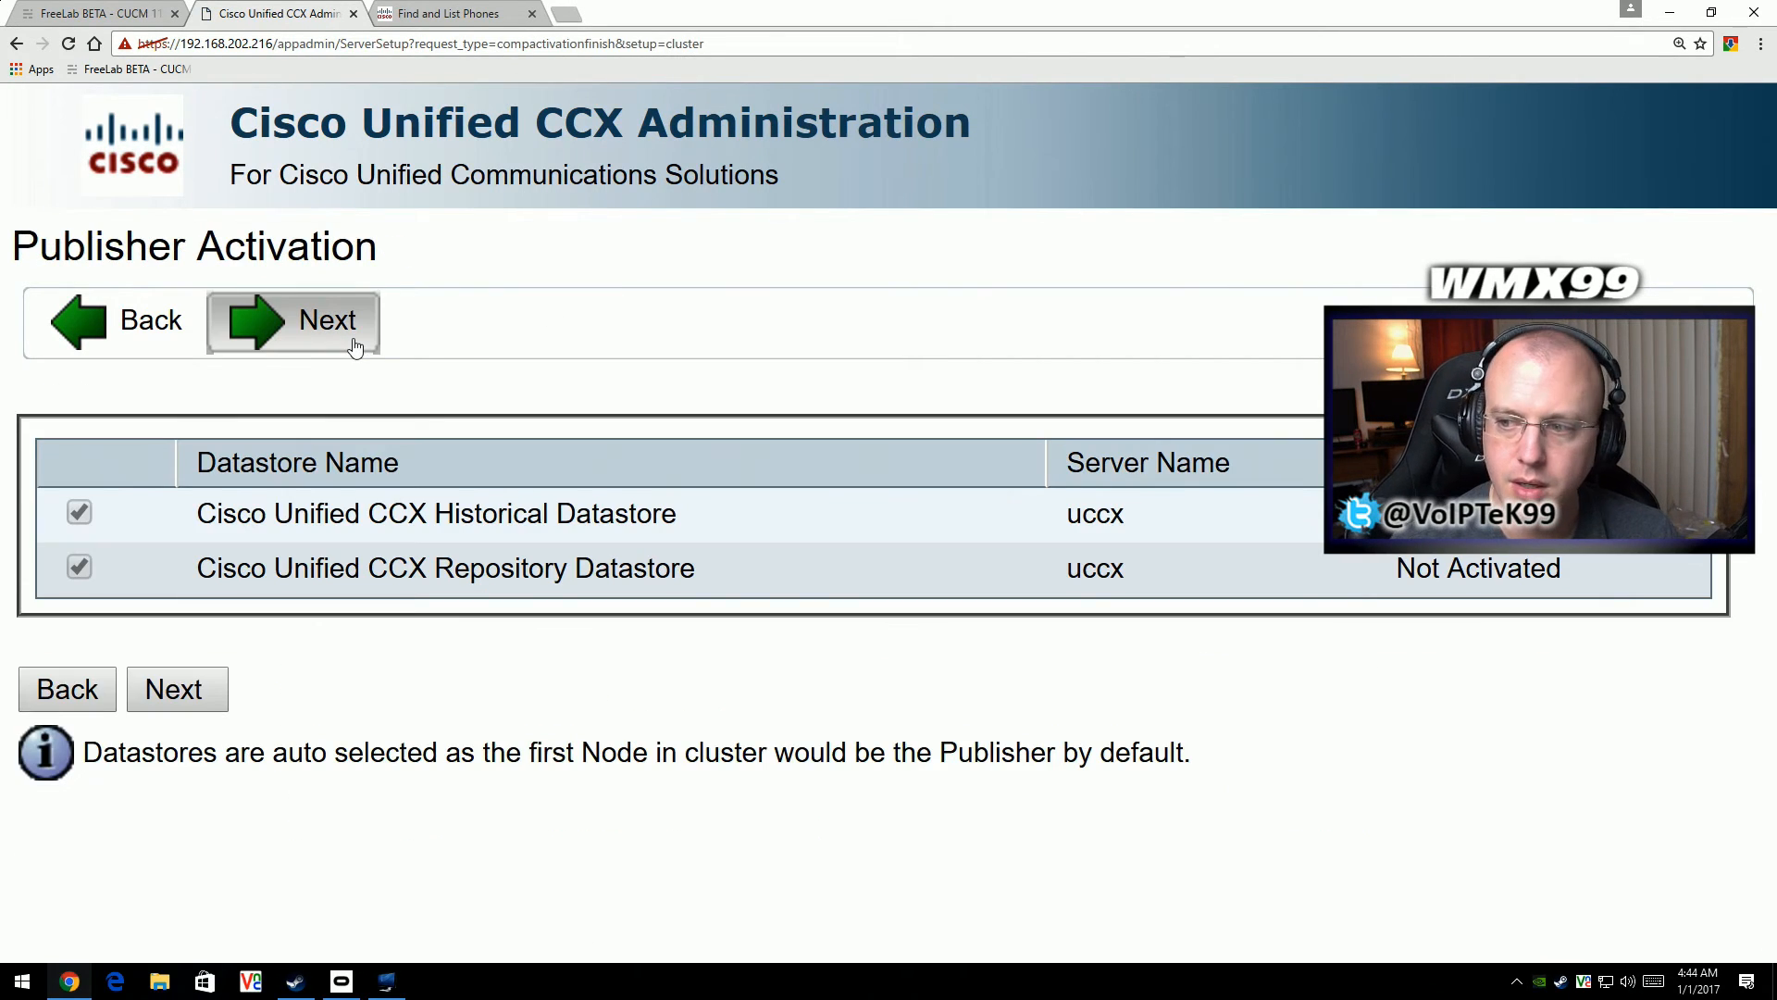
left_click(195, 698)
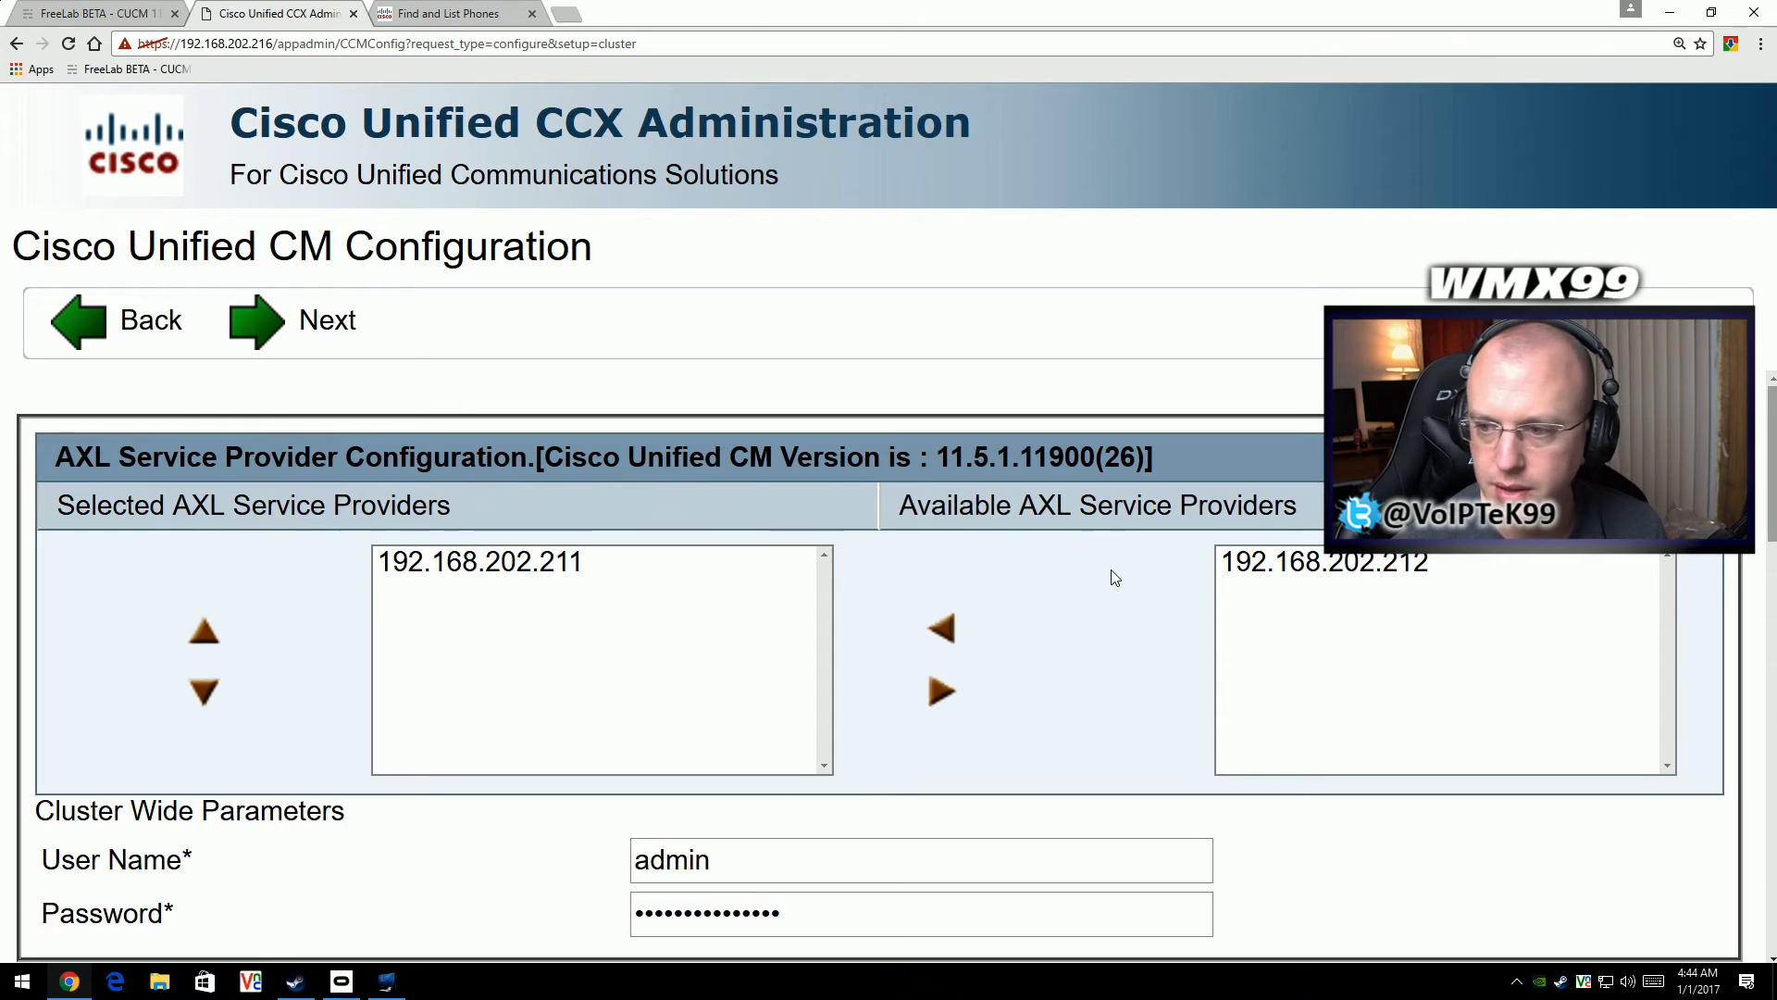
- Add 192.168.202.212 to the selected AXL service providers, and select both 192.168.202.211 and 192.168.202.212 as CTI Managers
left_click(1277, 571)
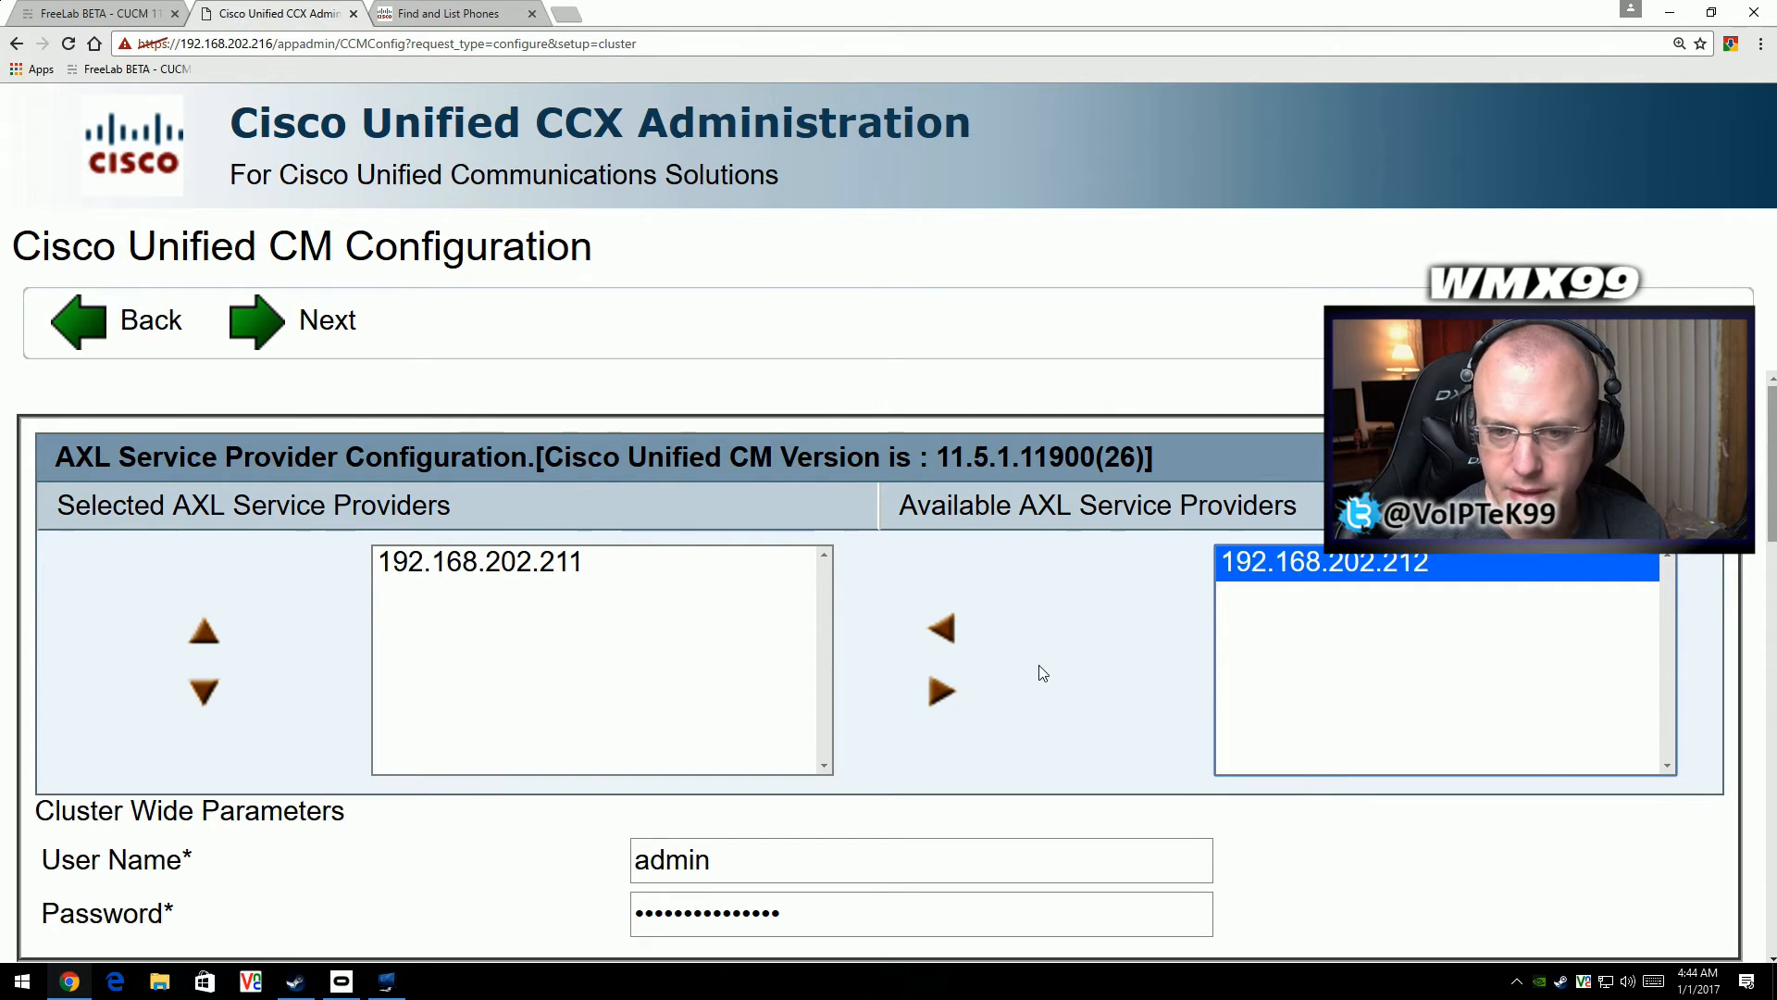
left_click(942, 630)
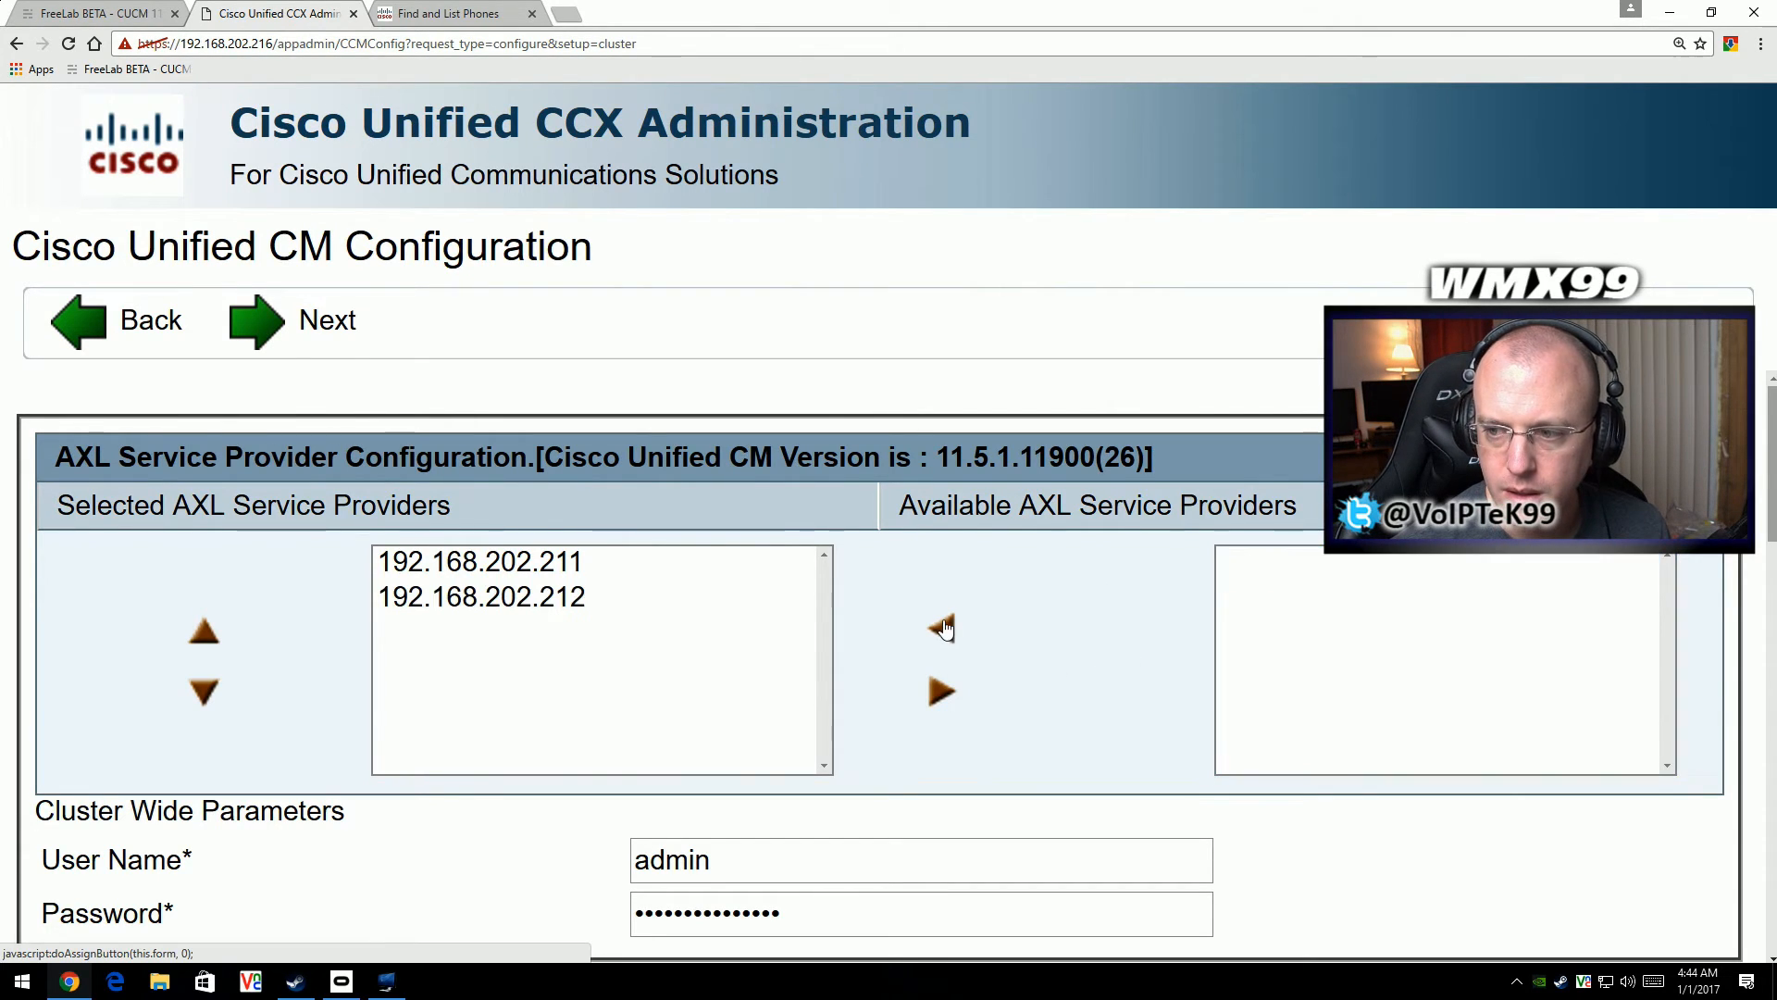
scroll(680, 637, "down", 3)
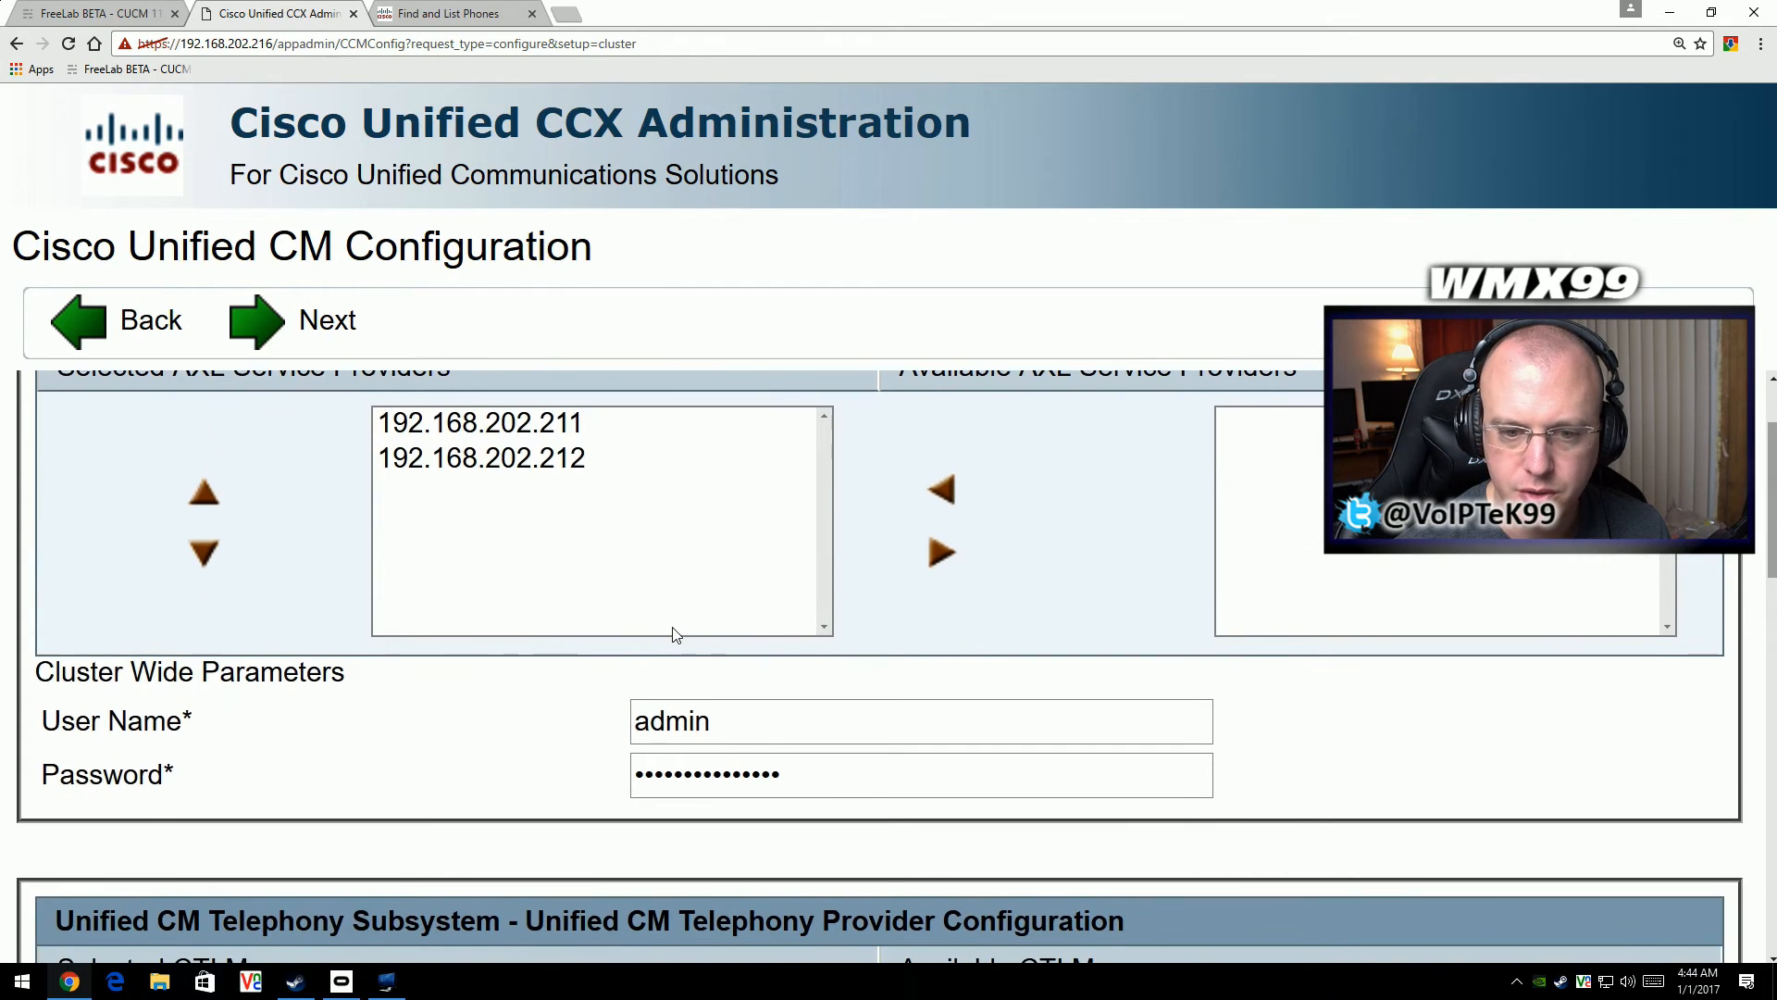
scroll(635, 604, "down", 2)
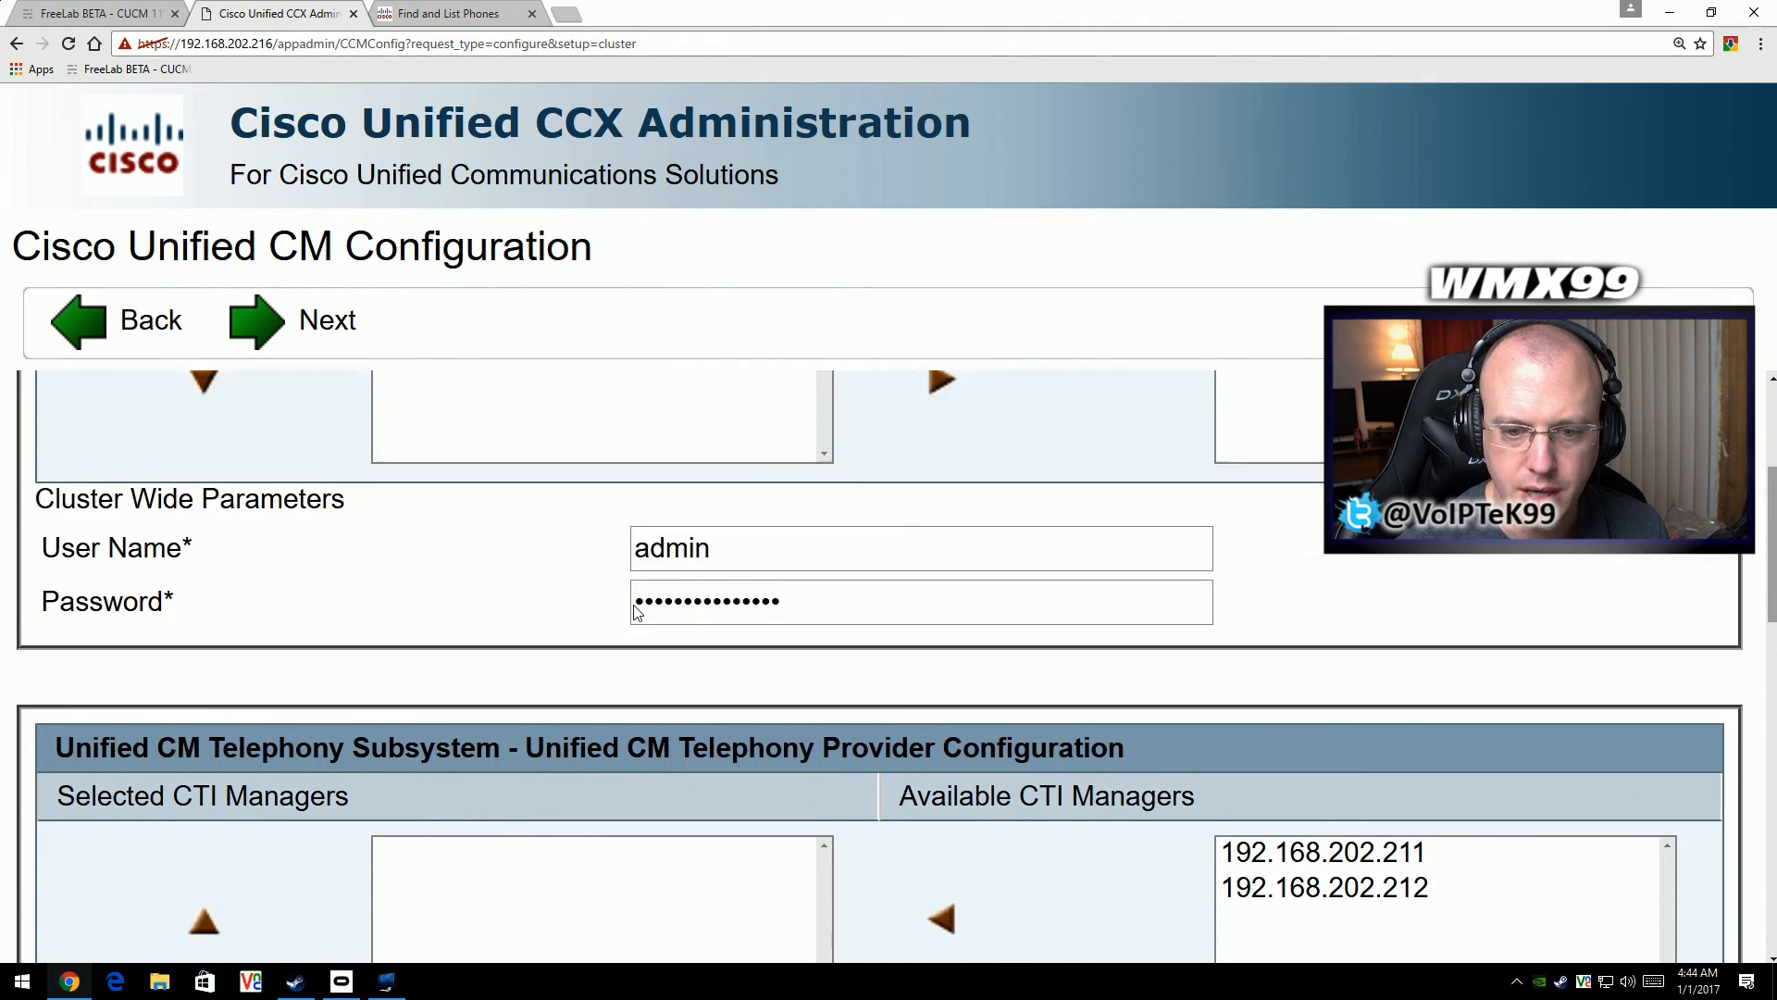
scroll(635, 603, "down", 1)
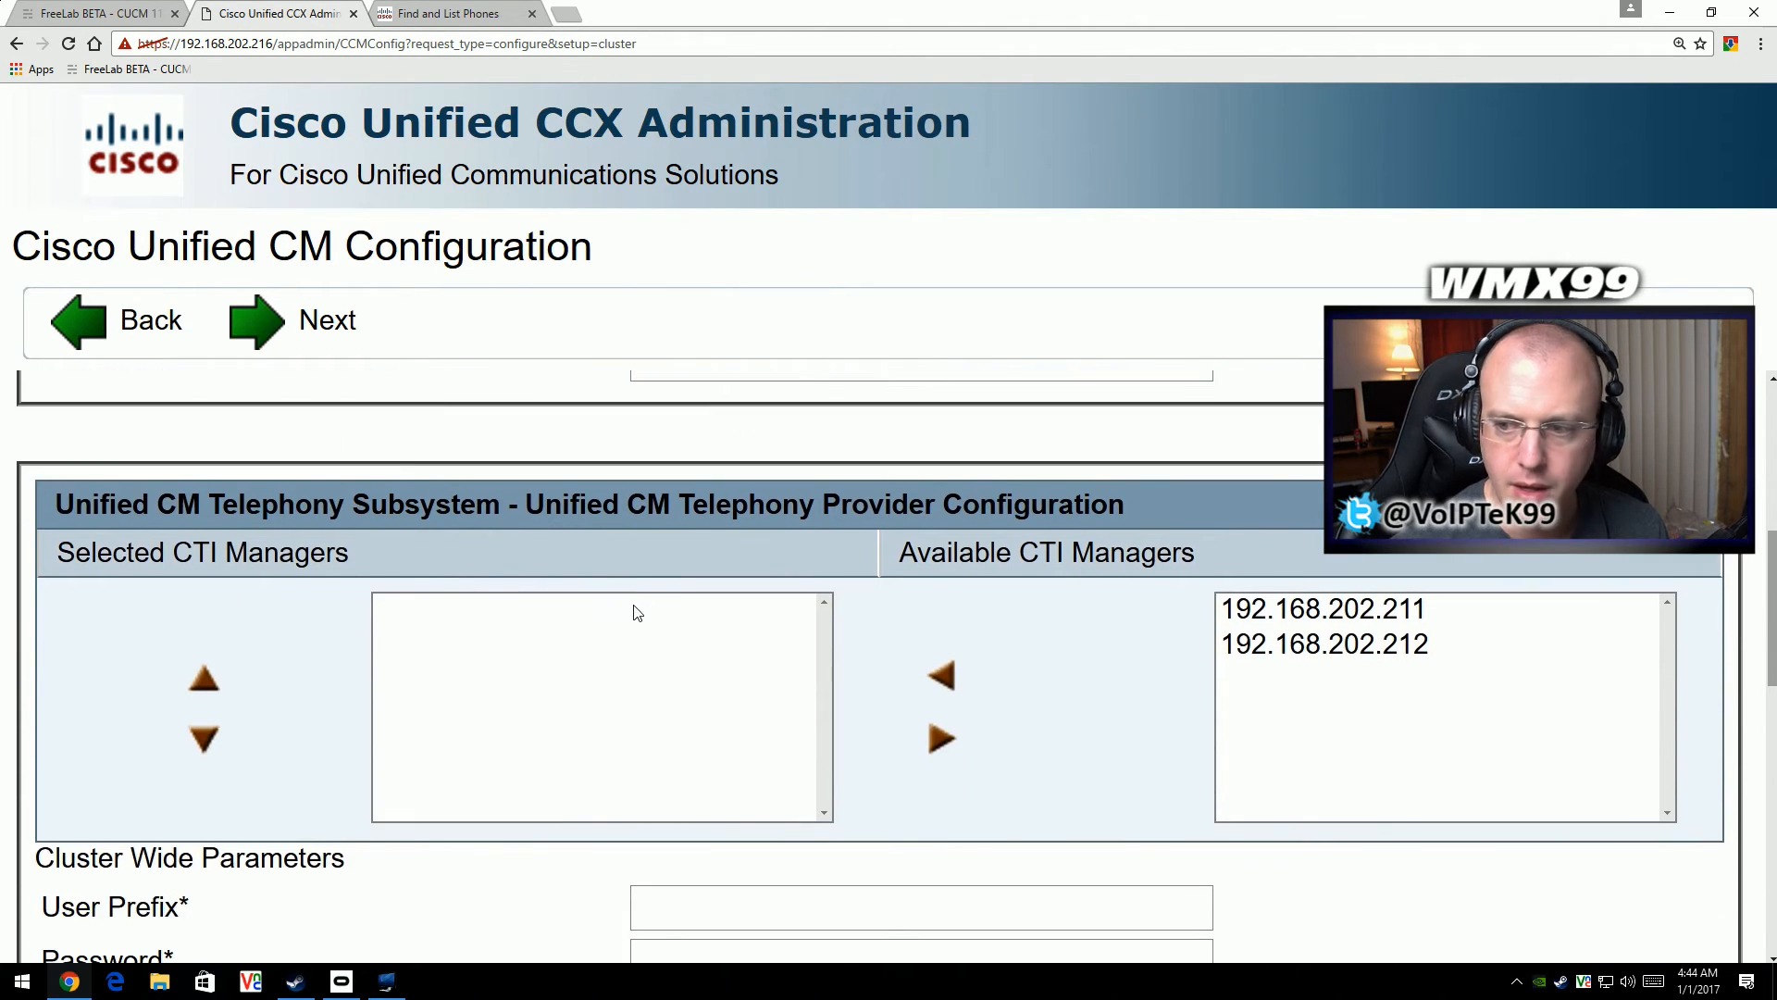
scroll(926, 615, "down", 1)
left_click_drag(1268, 584, 1268, 620)
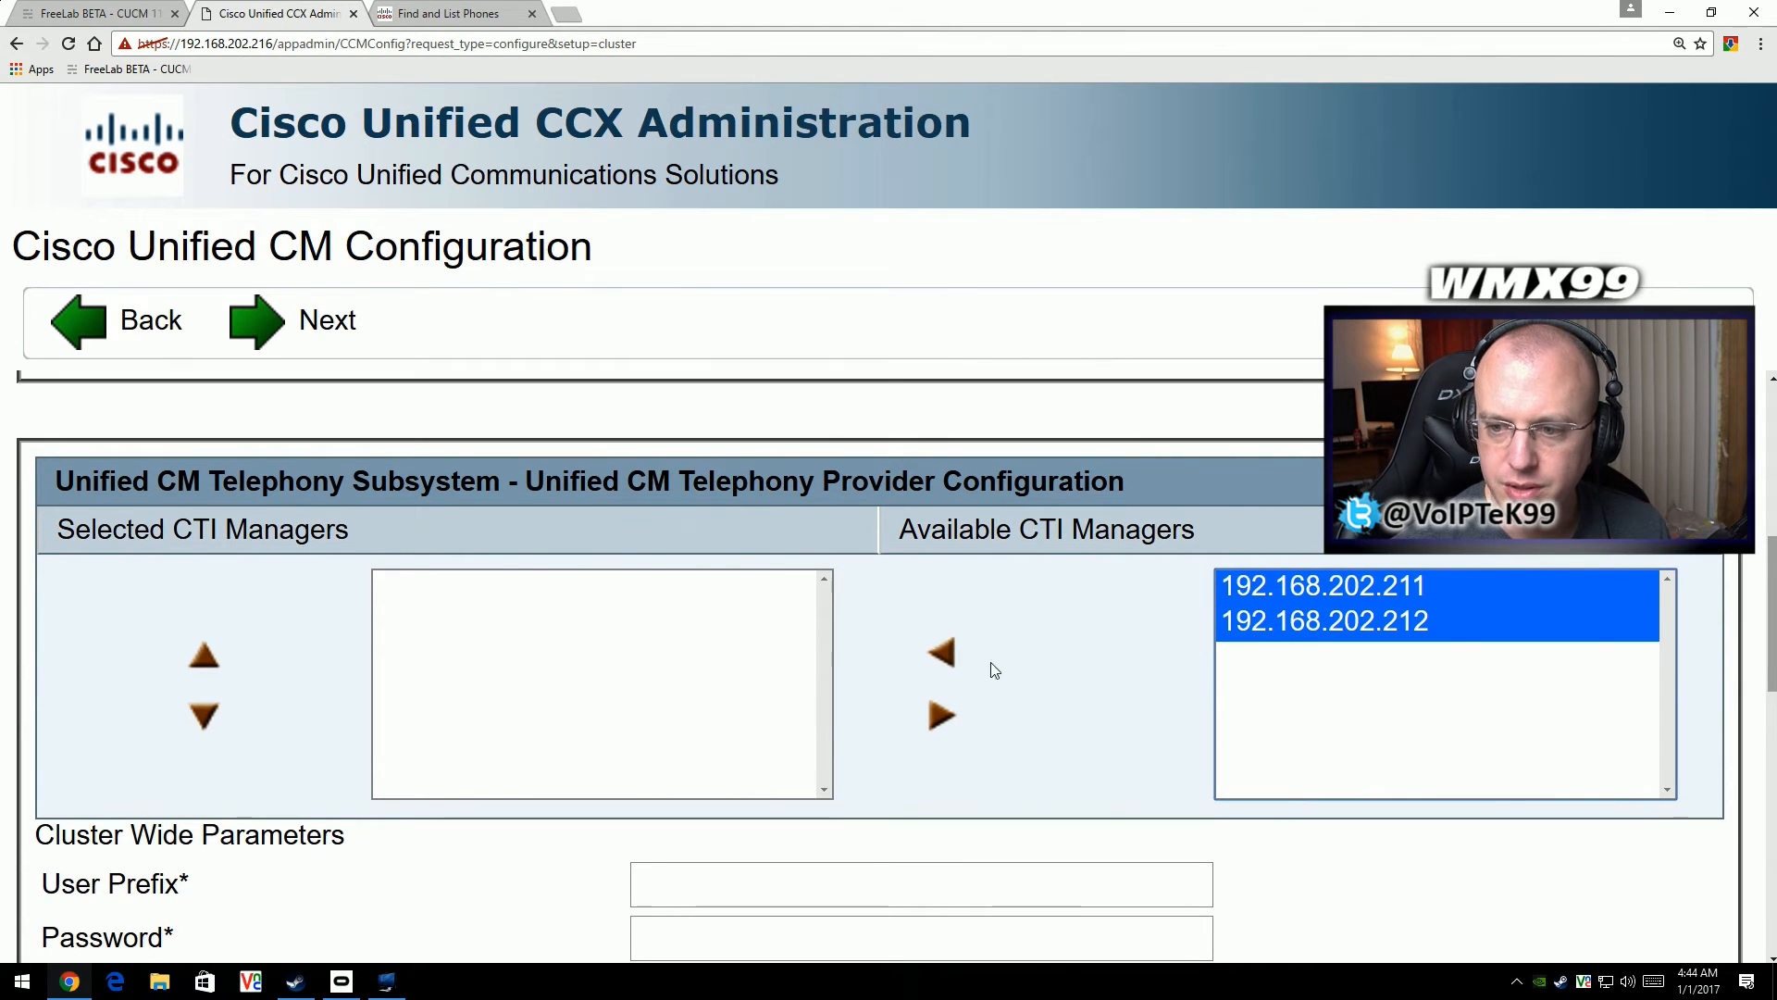
left_click(944, 657)
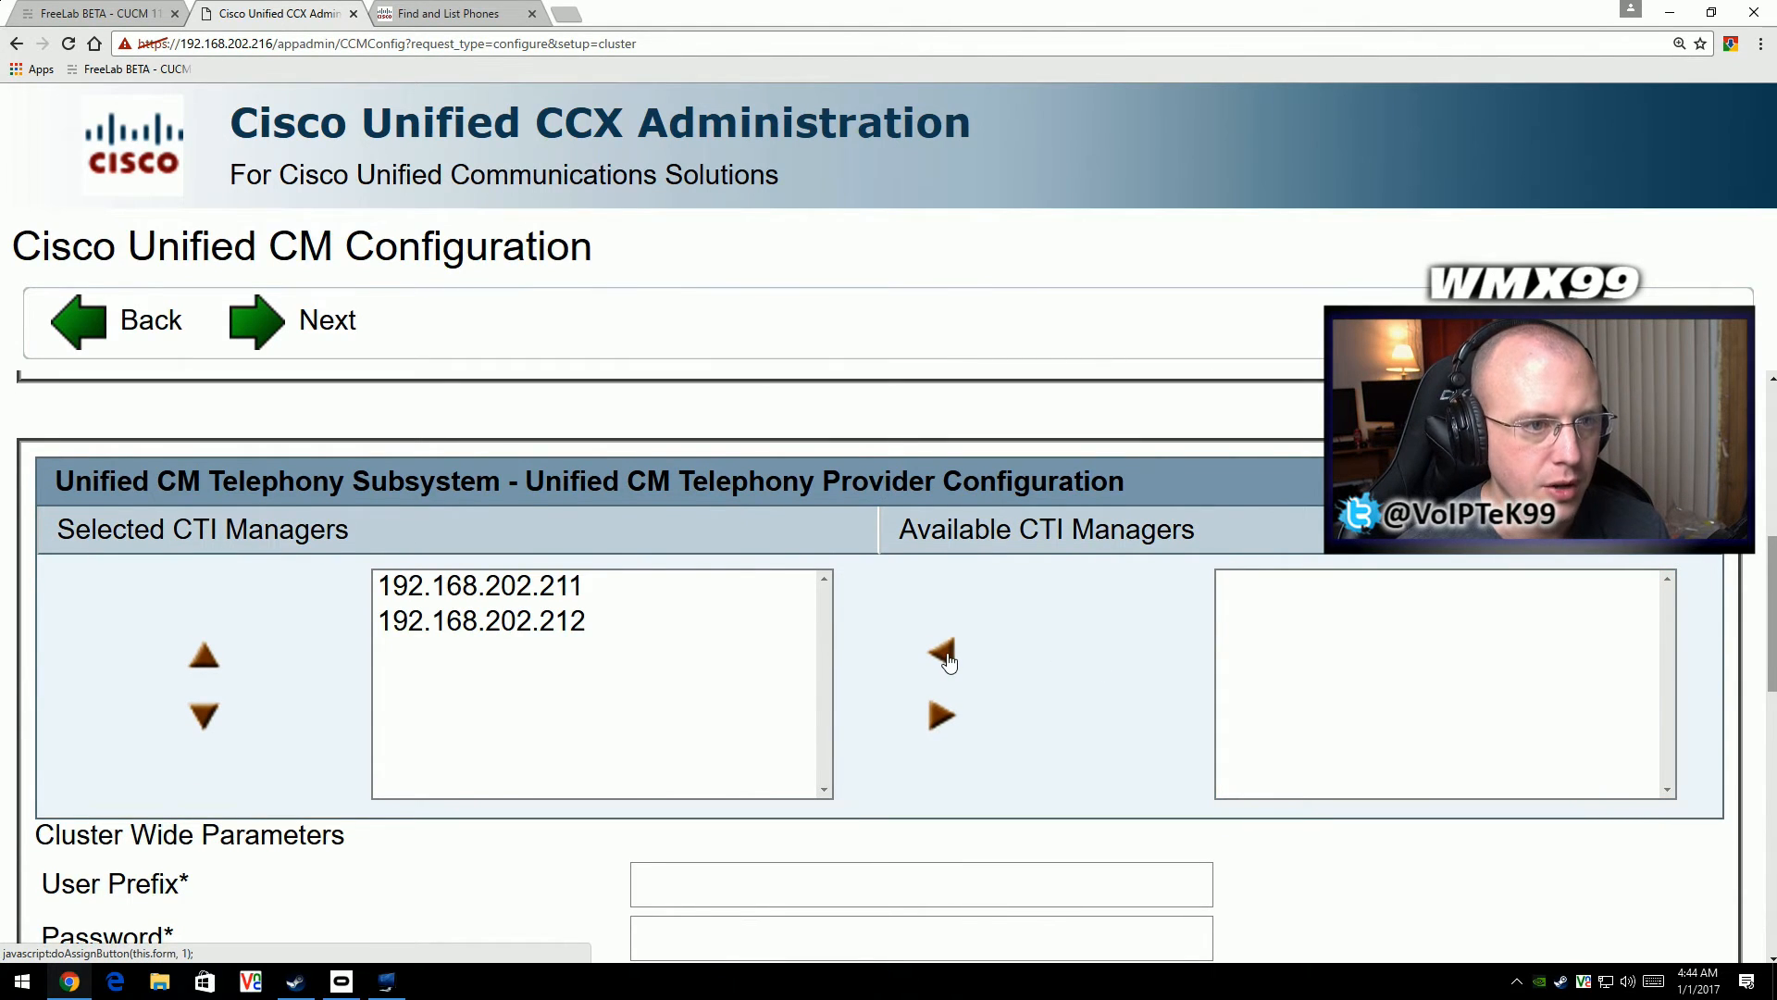
- Set the cluster-wide user prefix of the Unified CM Telephony provider to jtapi
scroll(569, 677, "down", 2)
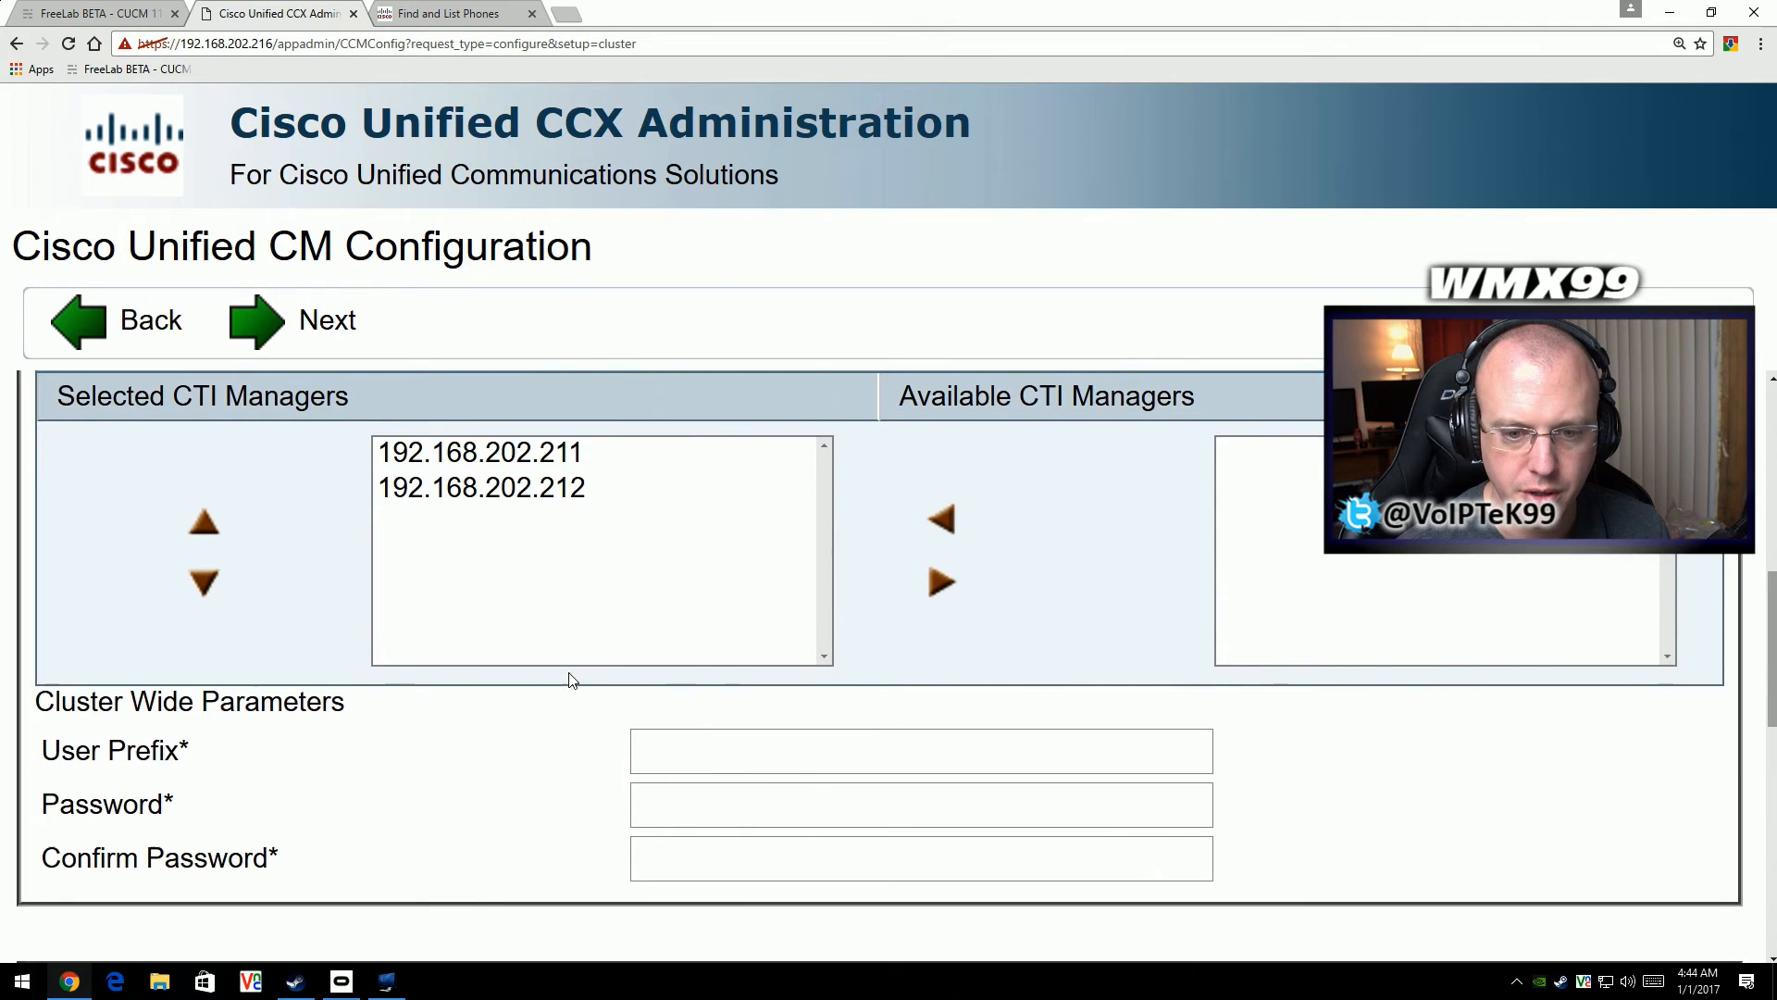
left_click(693, 733)
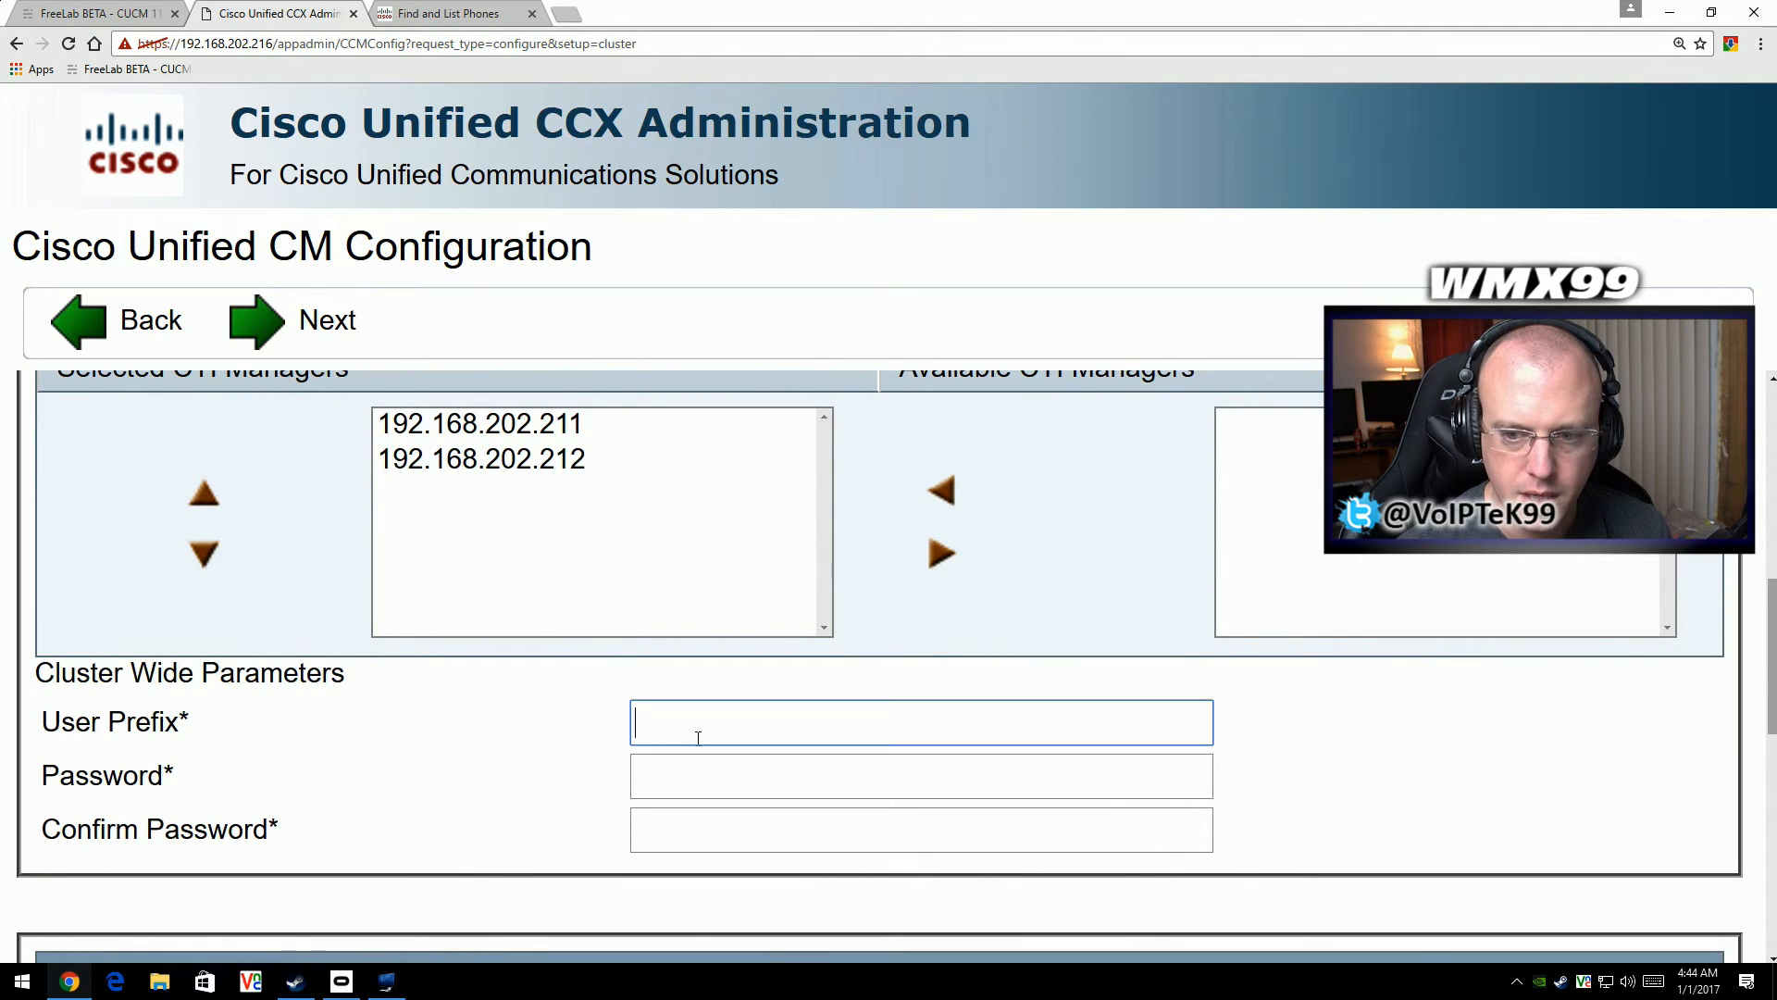
type("jta")
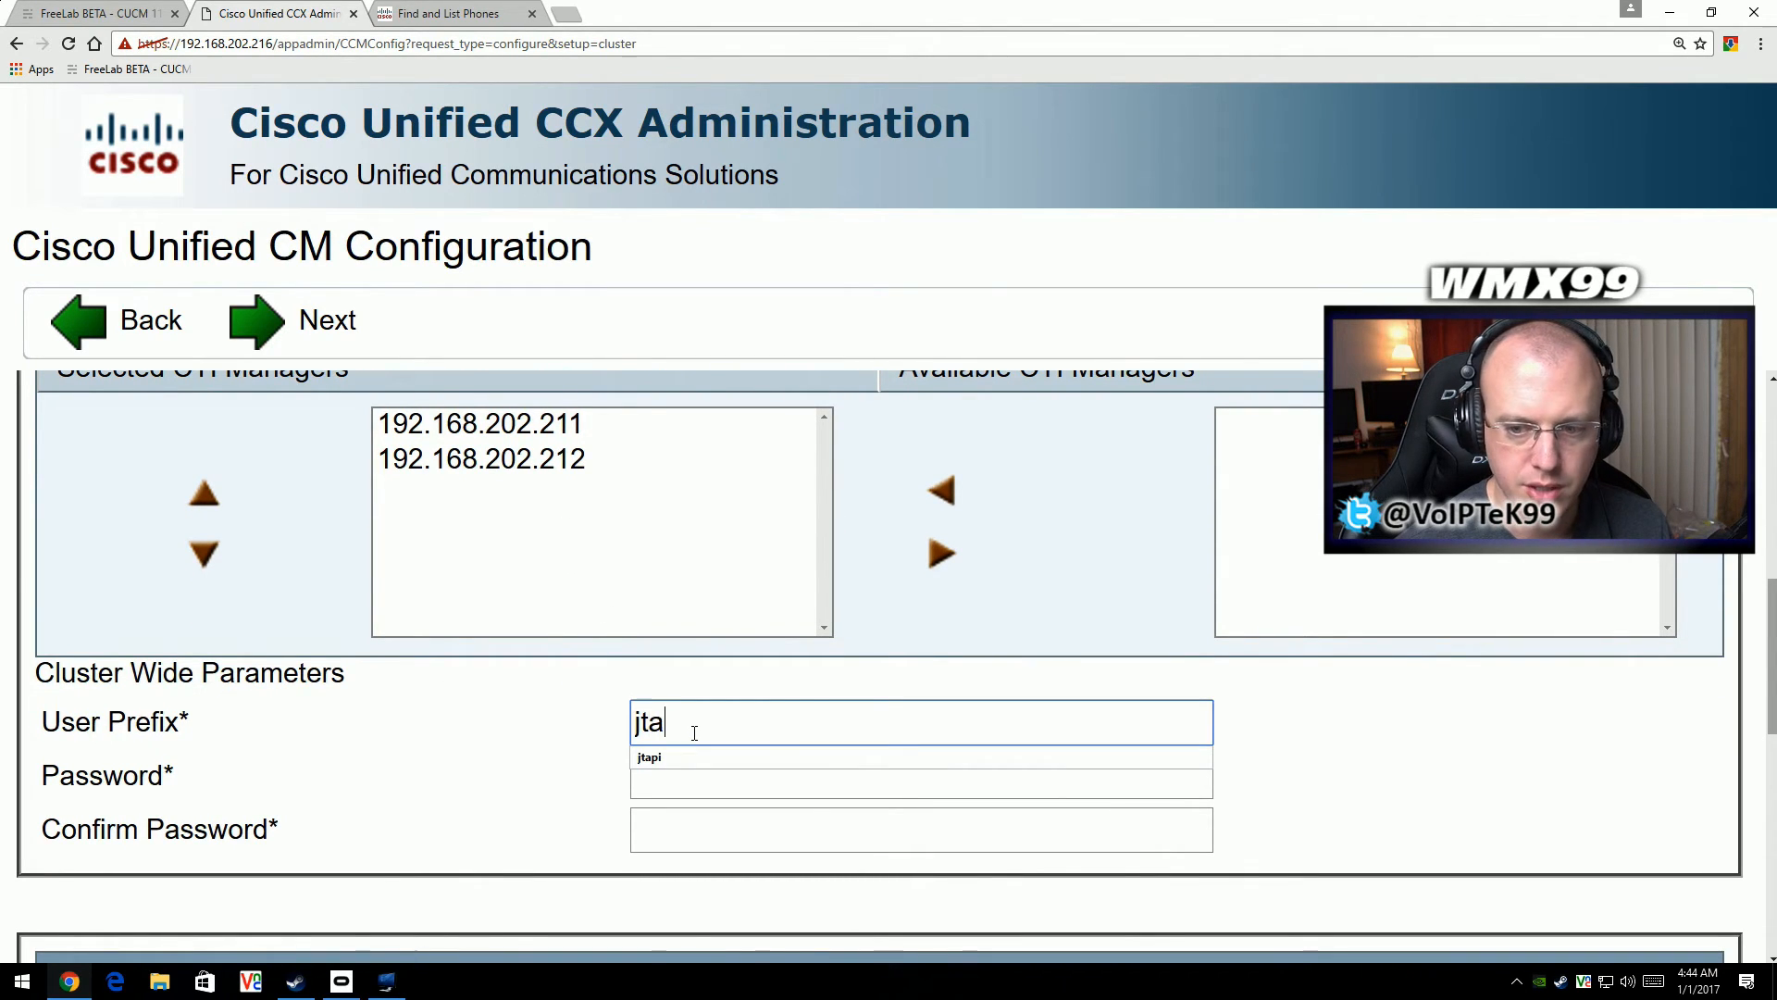
key("Down")
key("Tab")
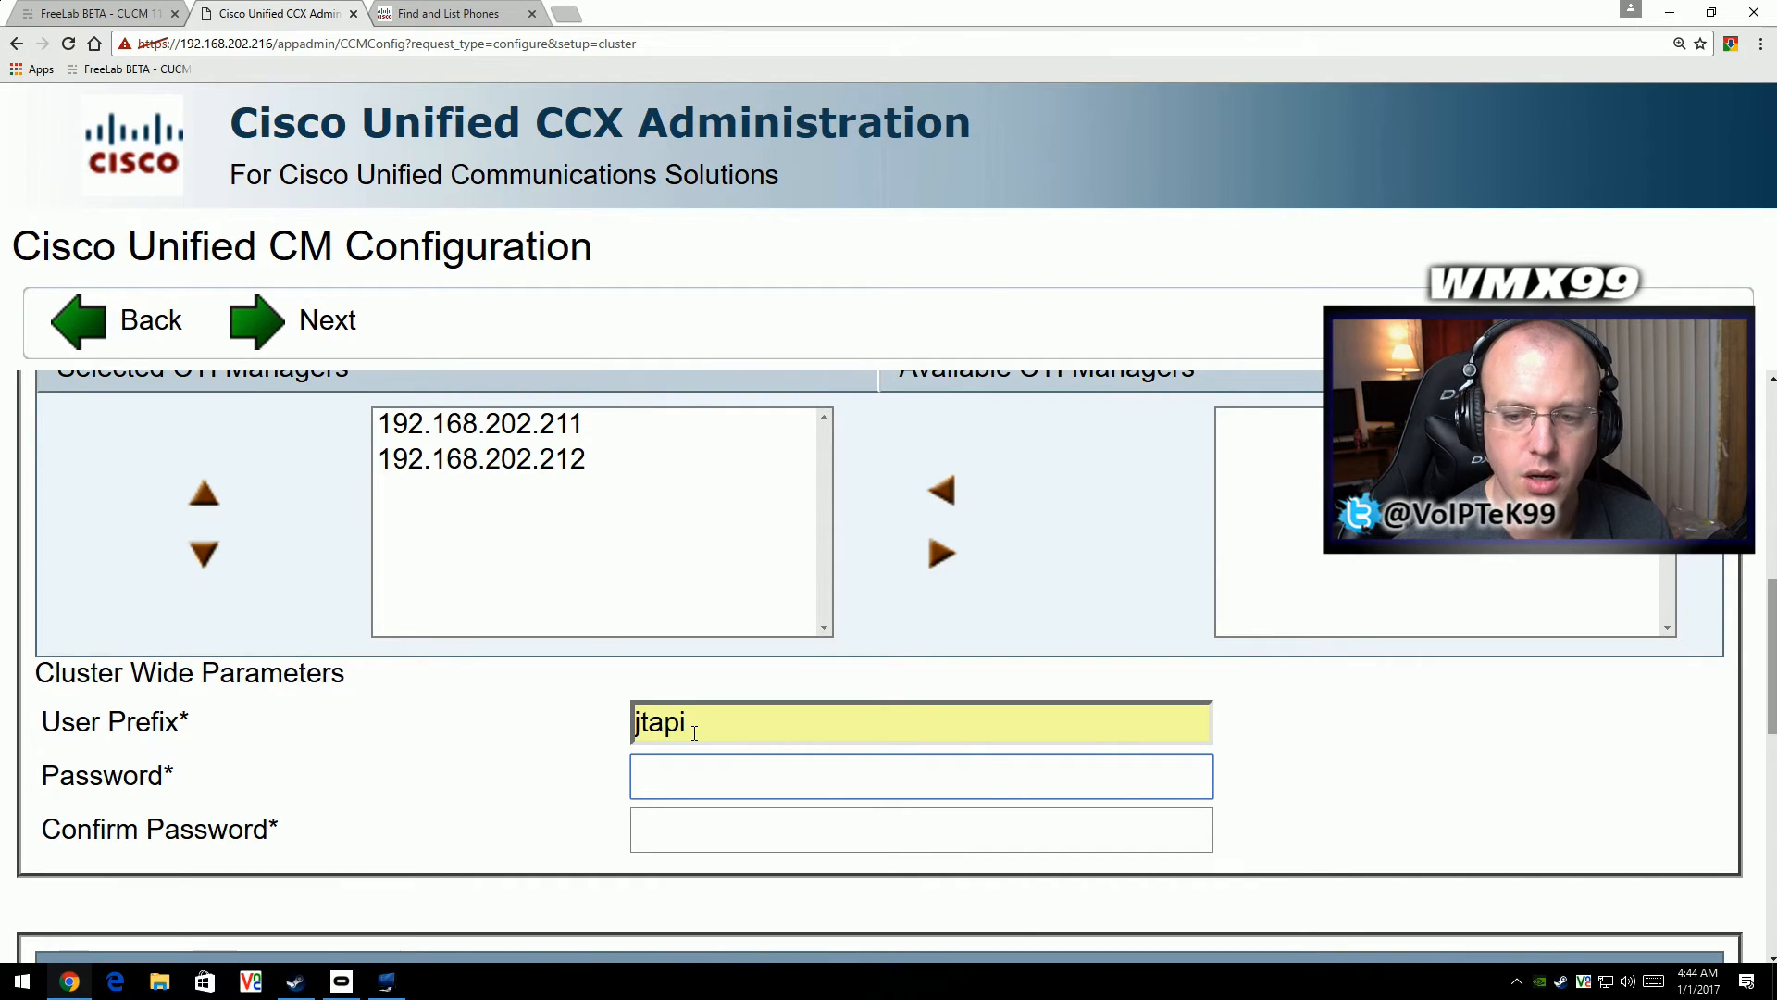
- Enter and confirm the cluster-wide password of the Unified CM Telephony provider
type("••••••••")
key("Tab")
type("••••••••")
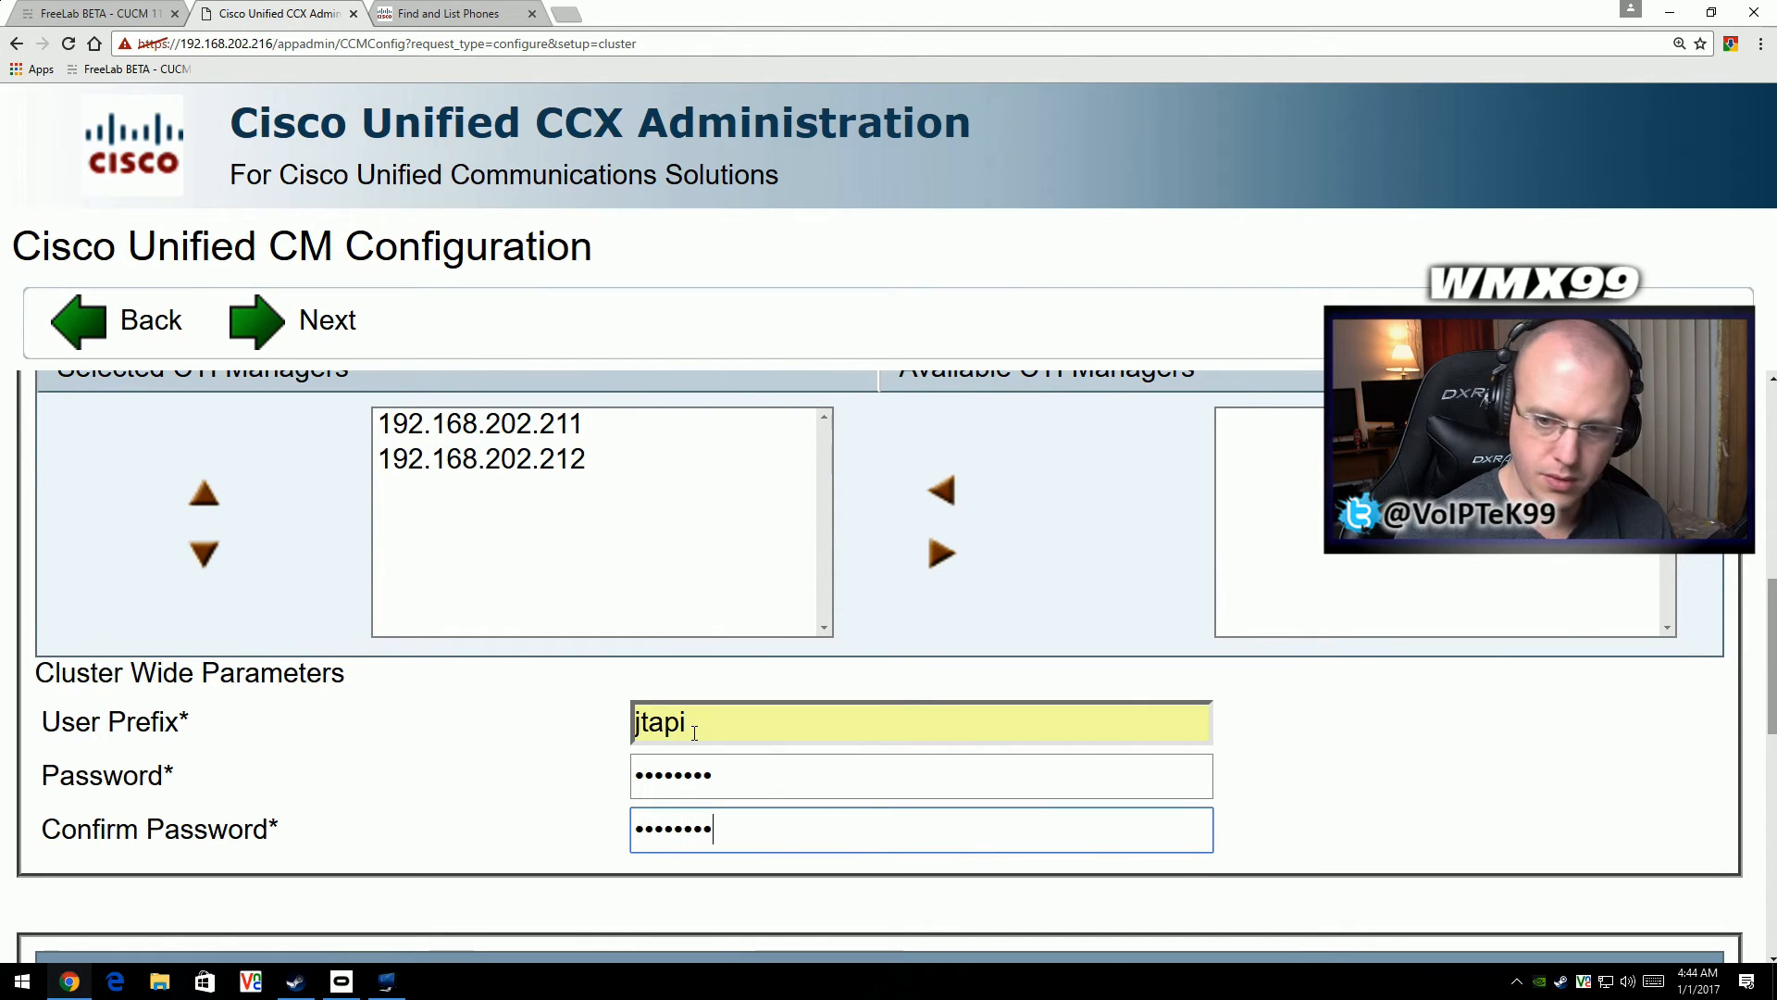
scroll(694, 733, "up", 1)
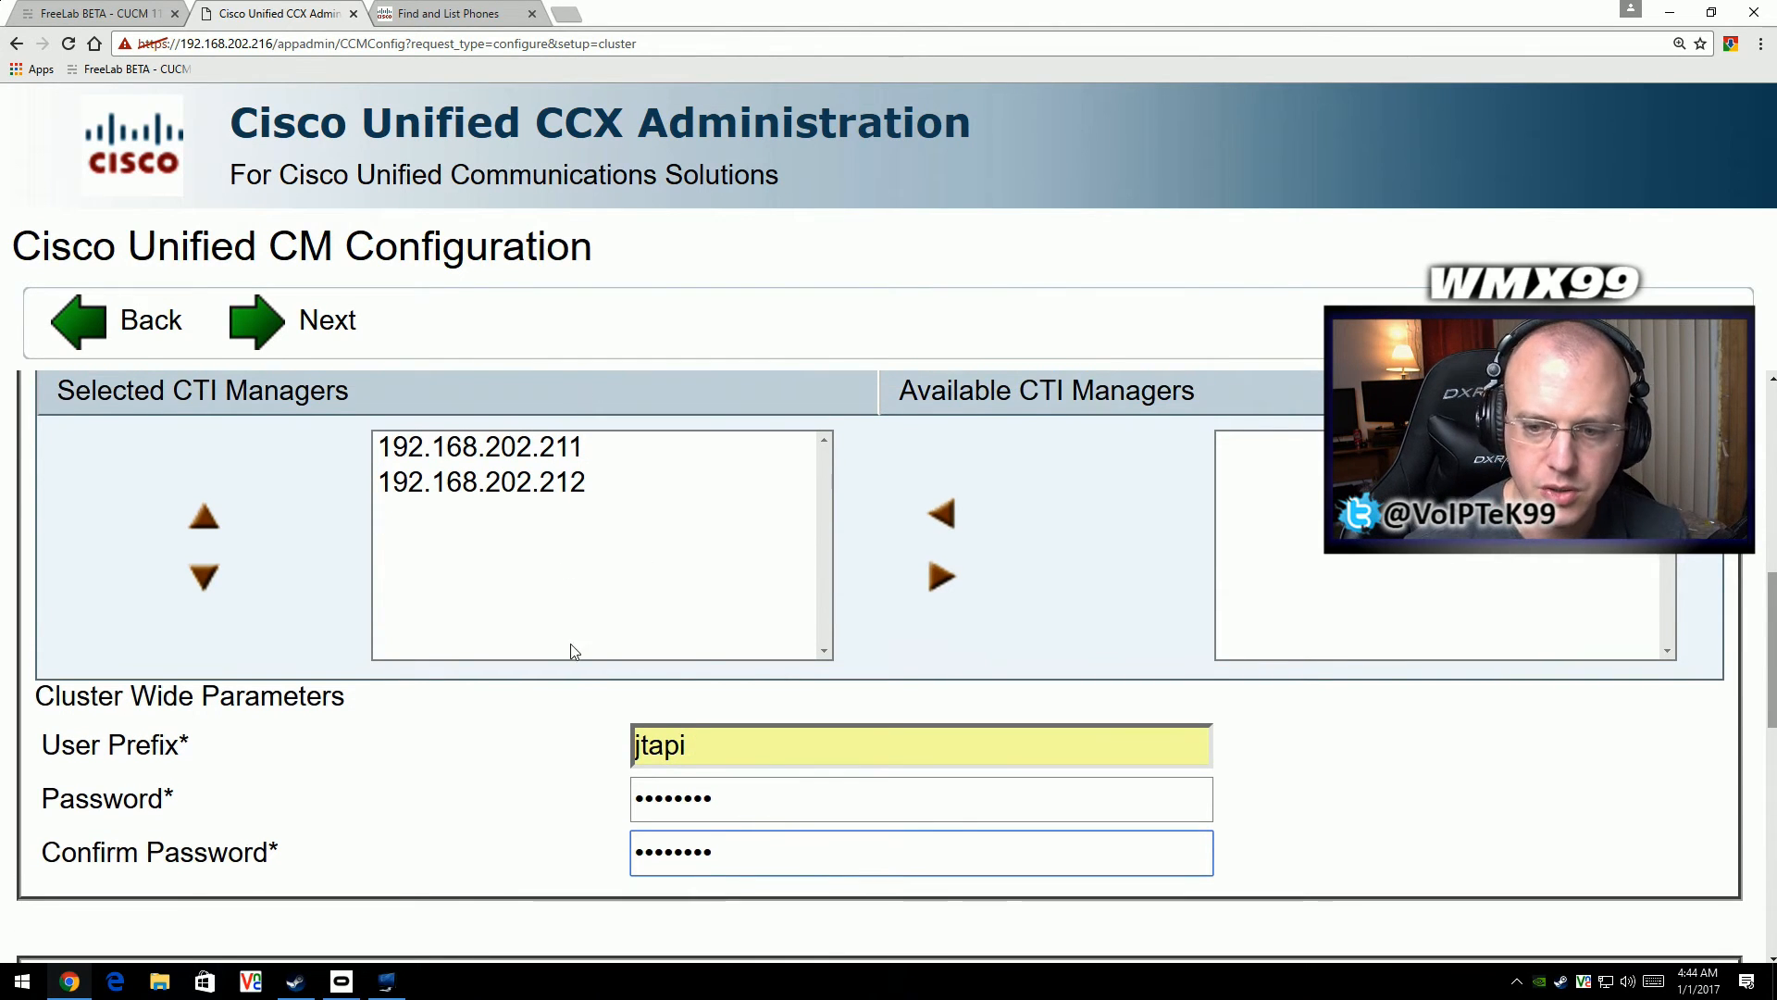
- Select both 192.168.202.211 and 192.168.202.212 as CTI Managers for the RmCm provider
scroll(694, 759, "down", 2)
scroll(698, 681, "down", 5)
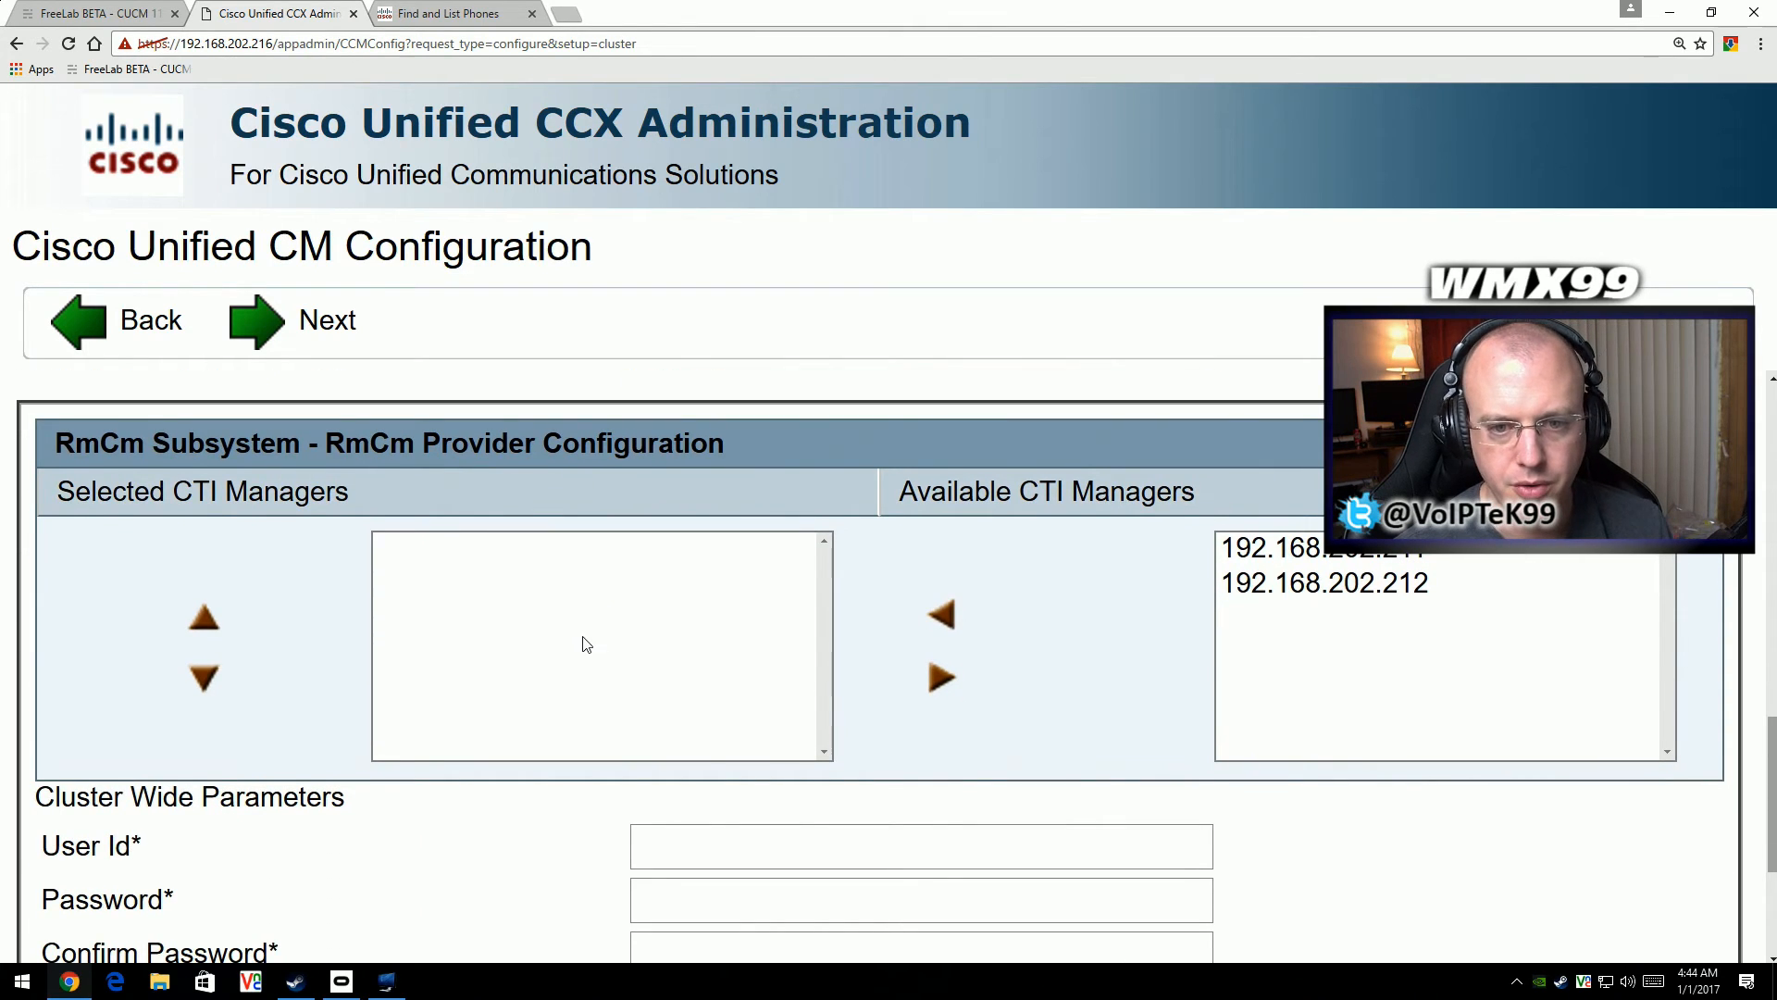
left_click(1223, 550)
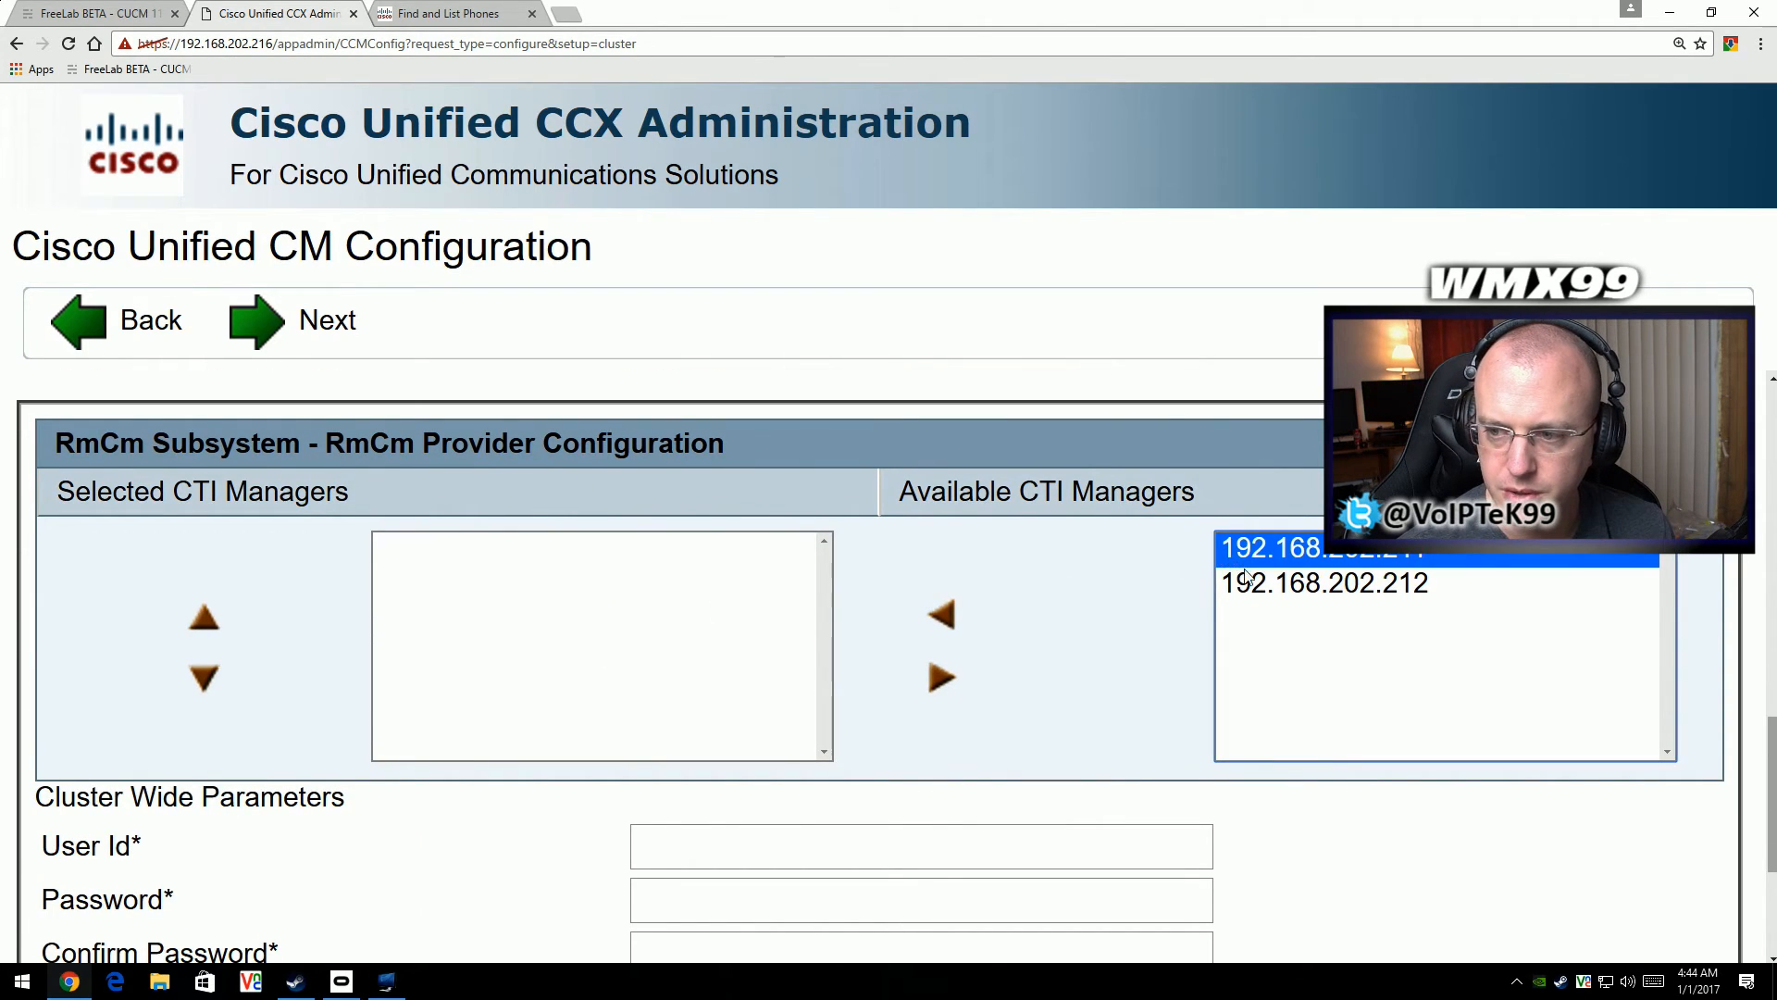
left_click(1245, 583, "shift")
left_click(944, 615)
- Set the RmCm provider's user ID to rmcmagent, and enter and confirm its password
scroll(879, 654, "down", 1)
left_click(757, 741)
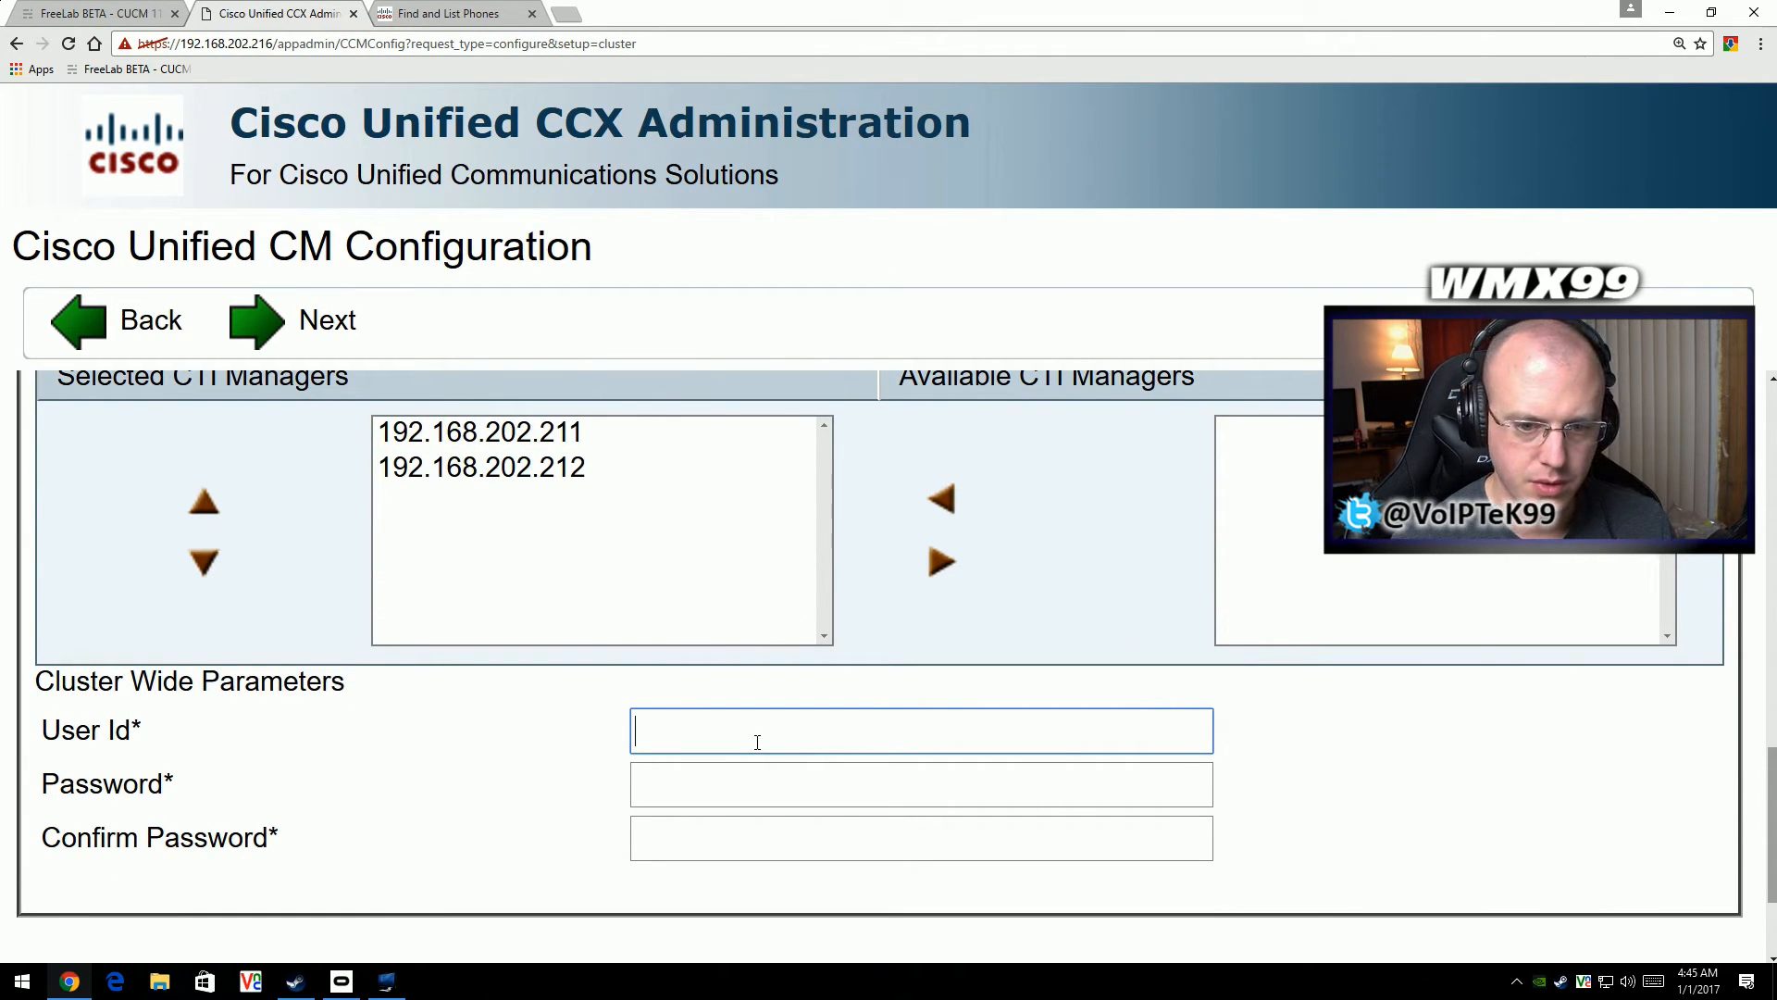
type("rmcm")
key("Down")
key("Tab")
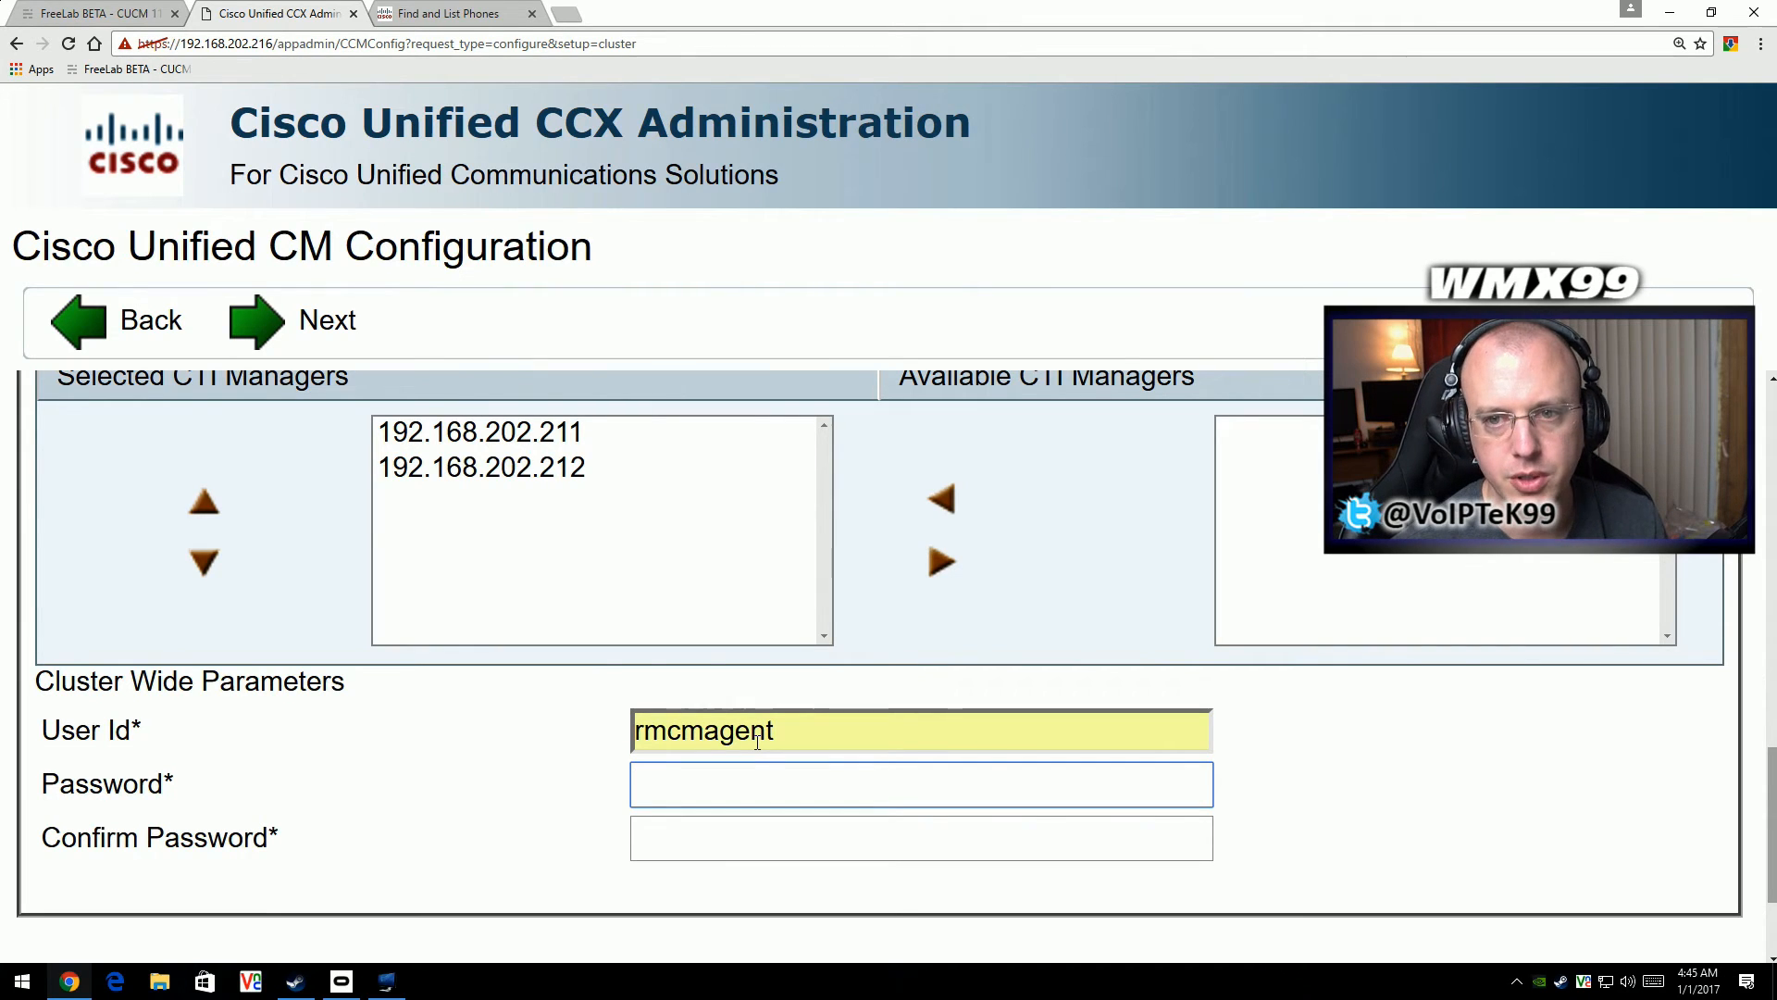
type("*******")
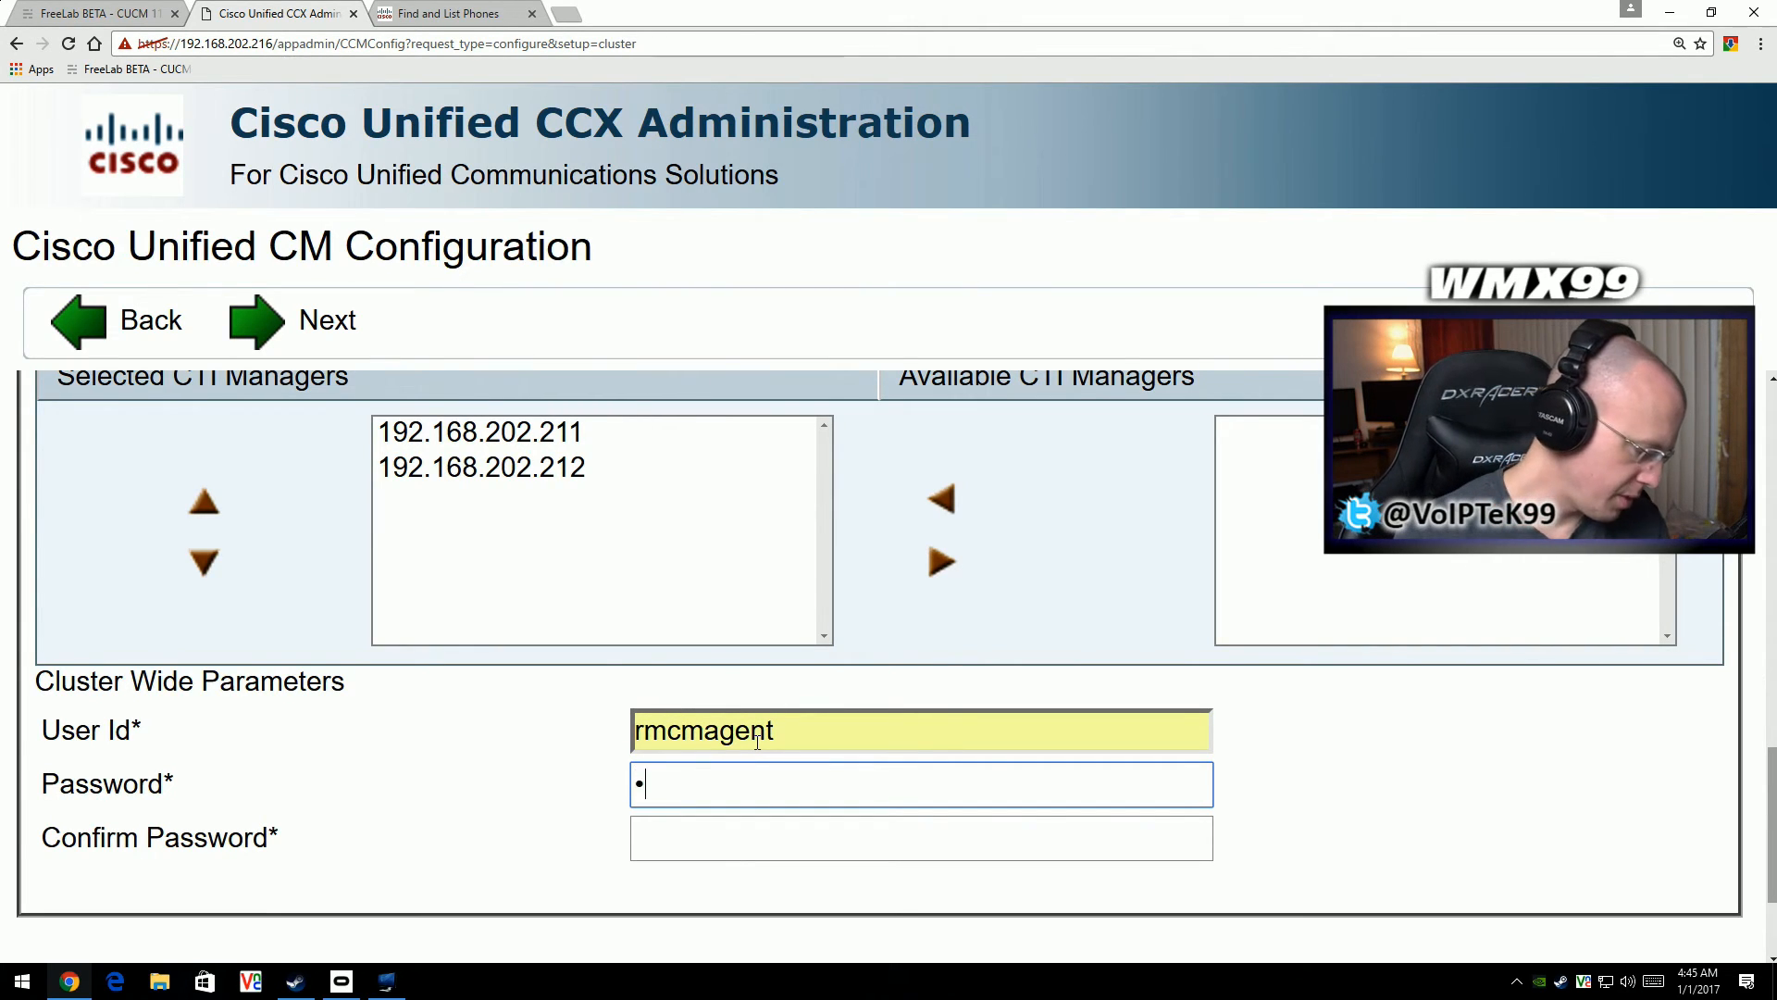
type("*")
key("Tab")
type("********")
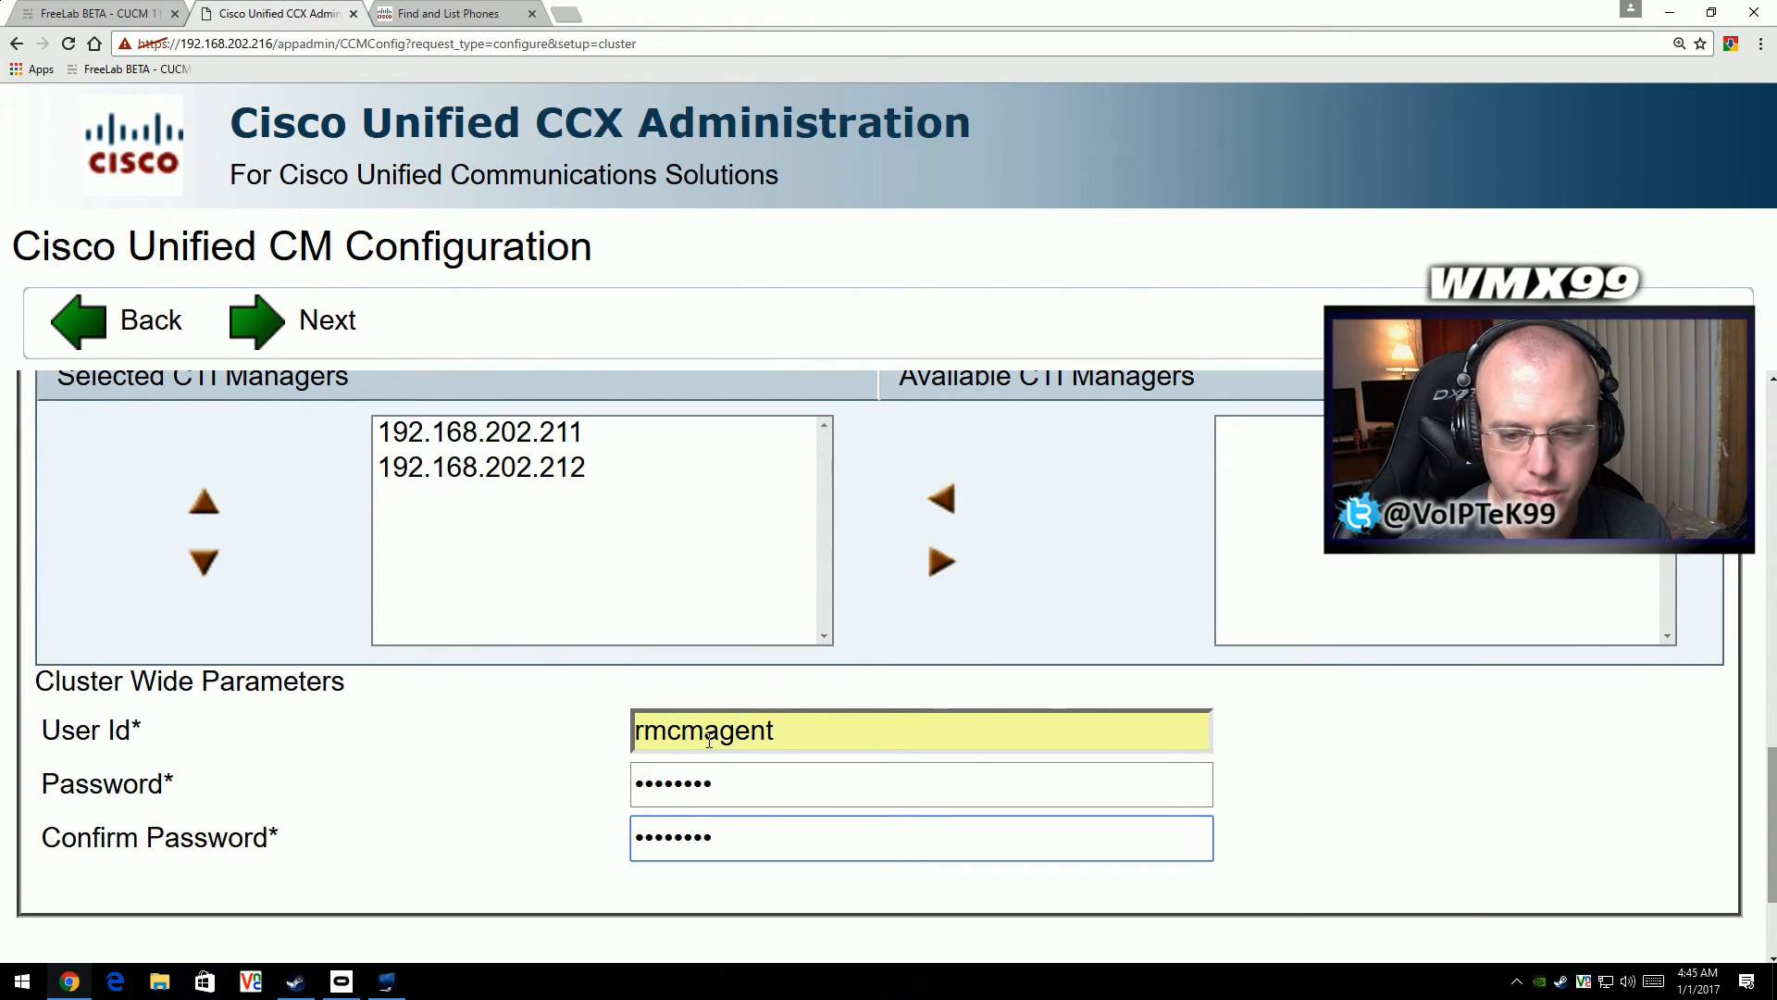
- Submit the Unified CM configuration and agree to reuse the existing RmCm user
scroll(709, 741, "down", 2)
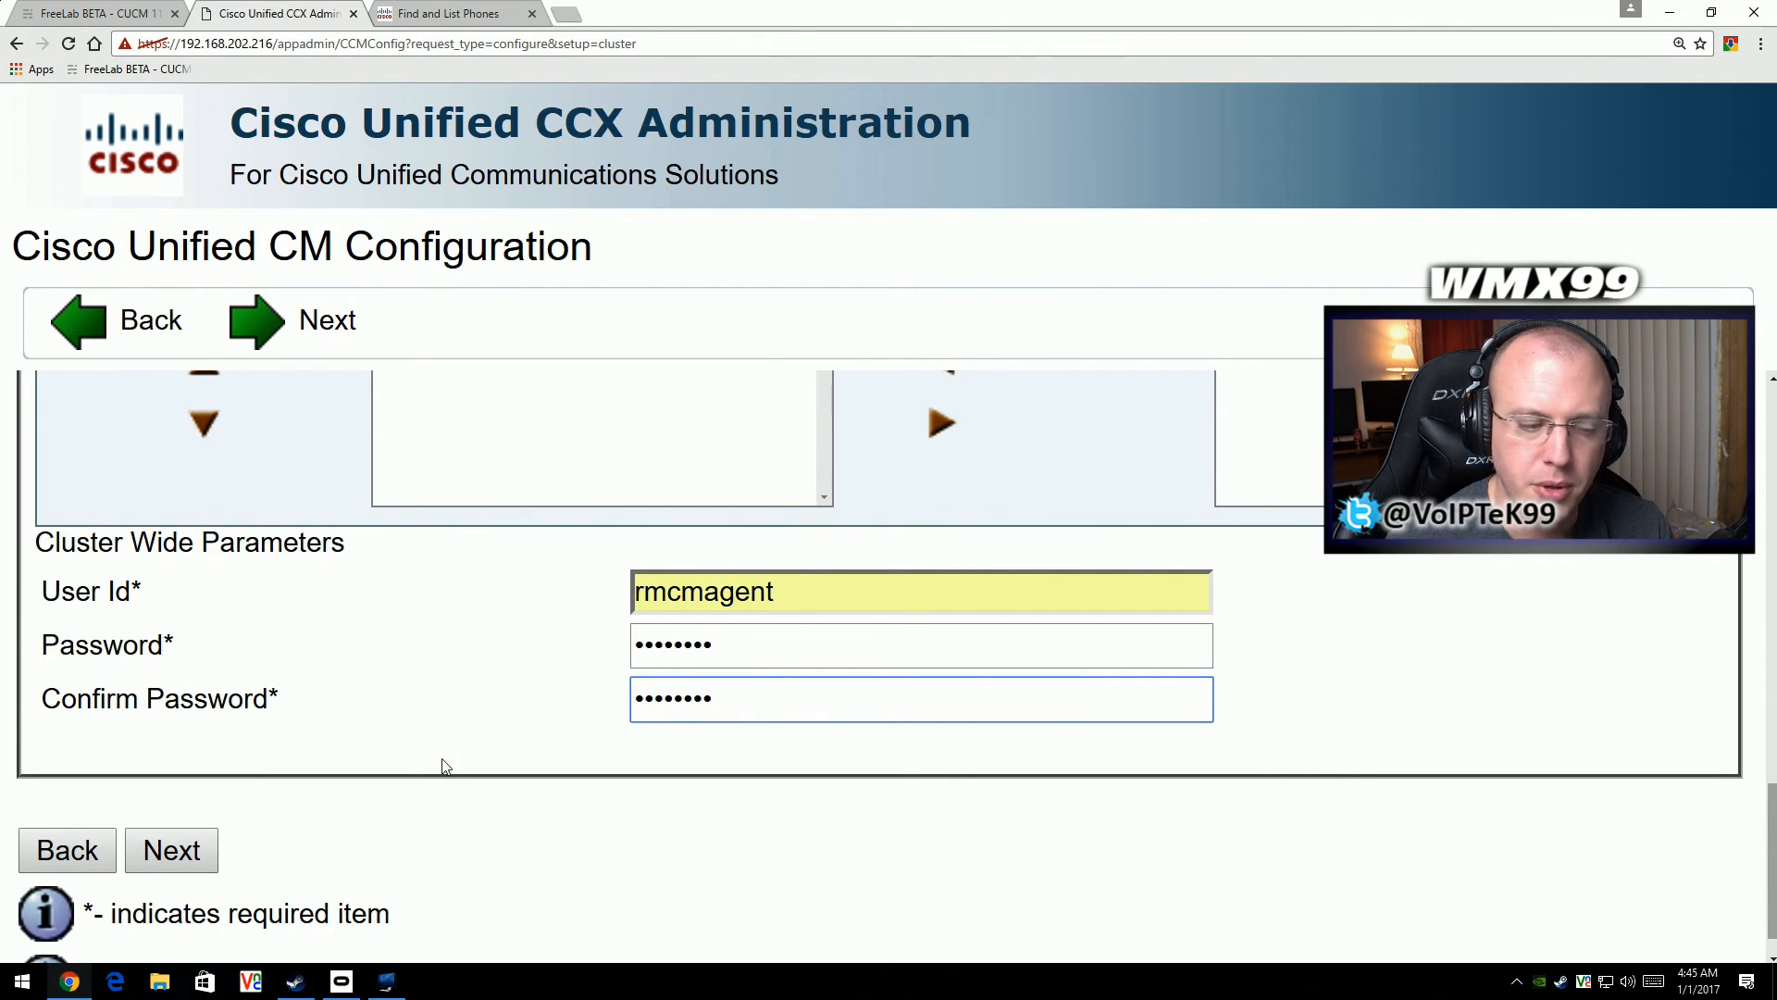
left_click(190, 861)
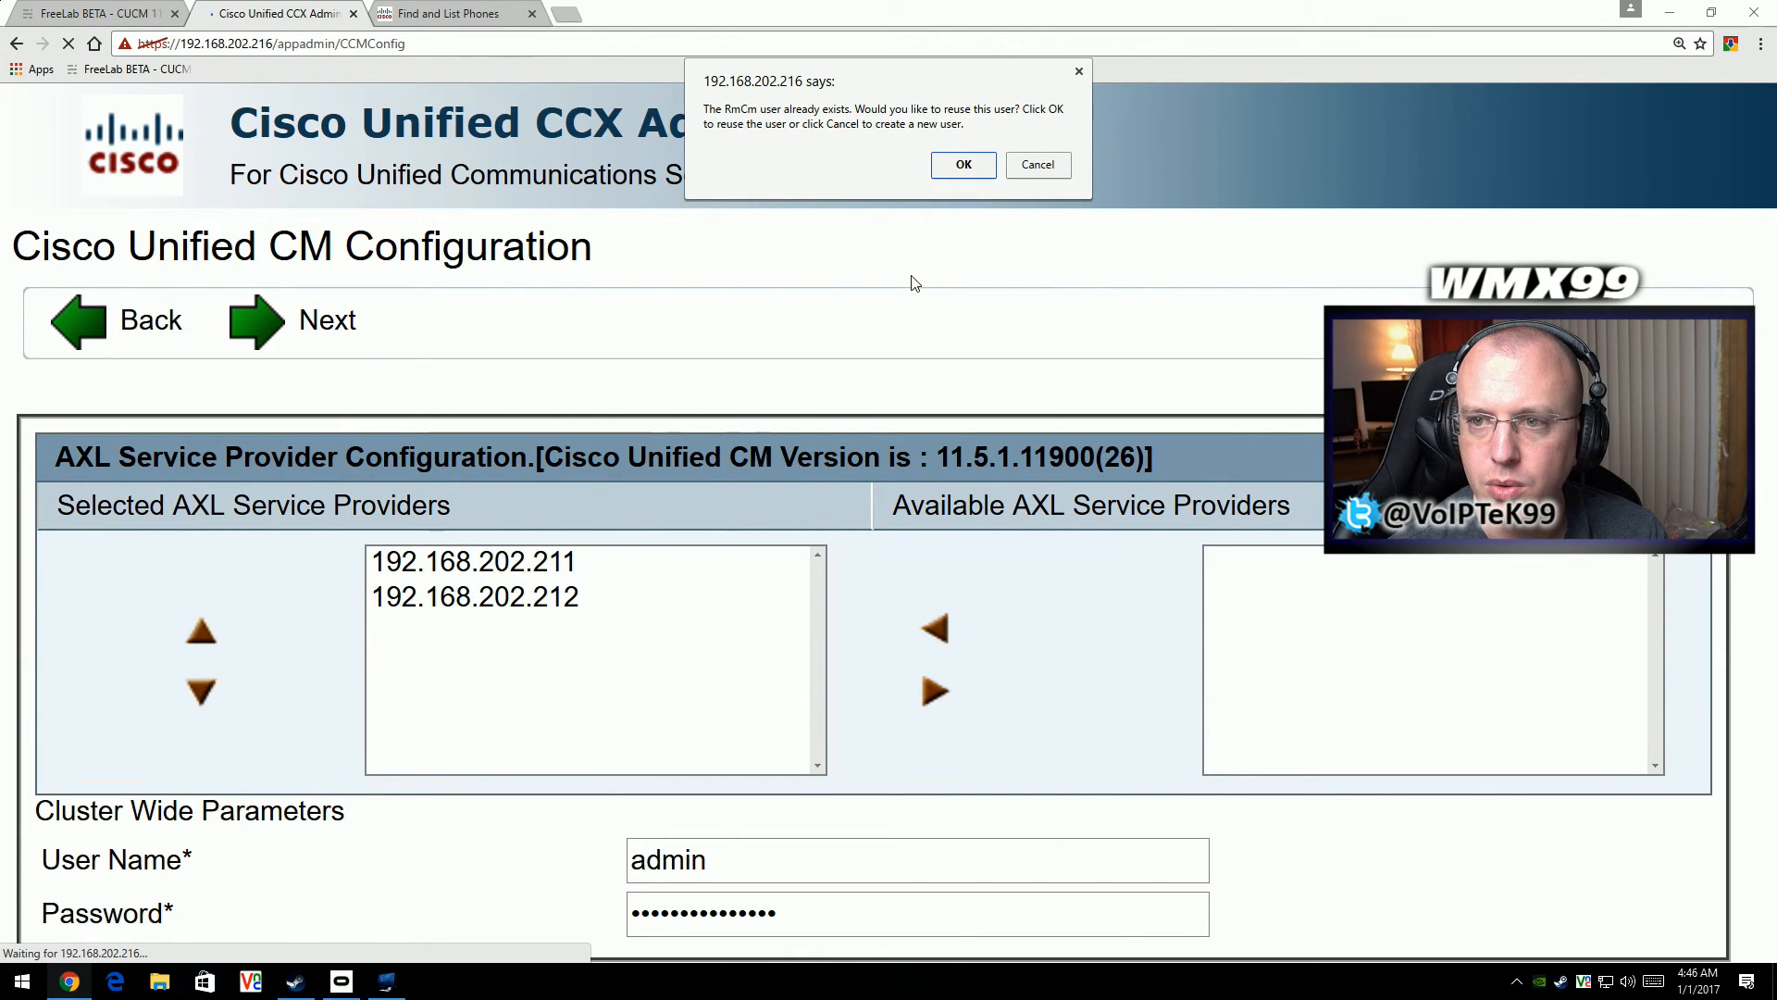
left_click(957, 170)
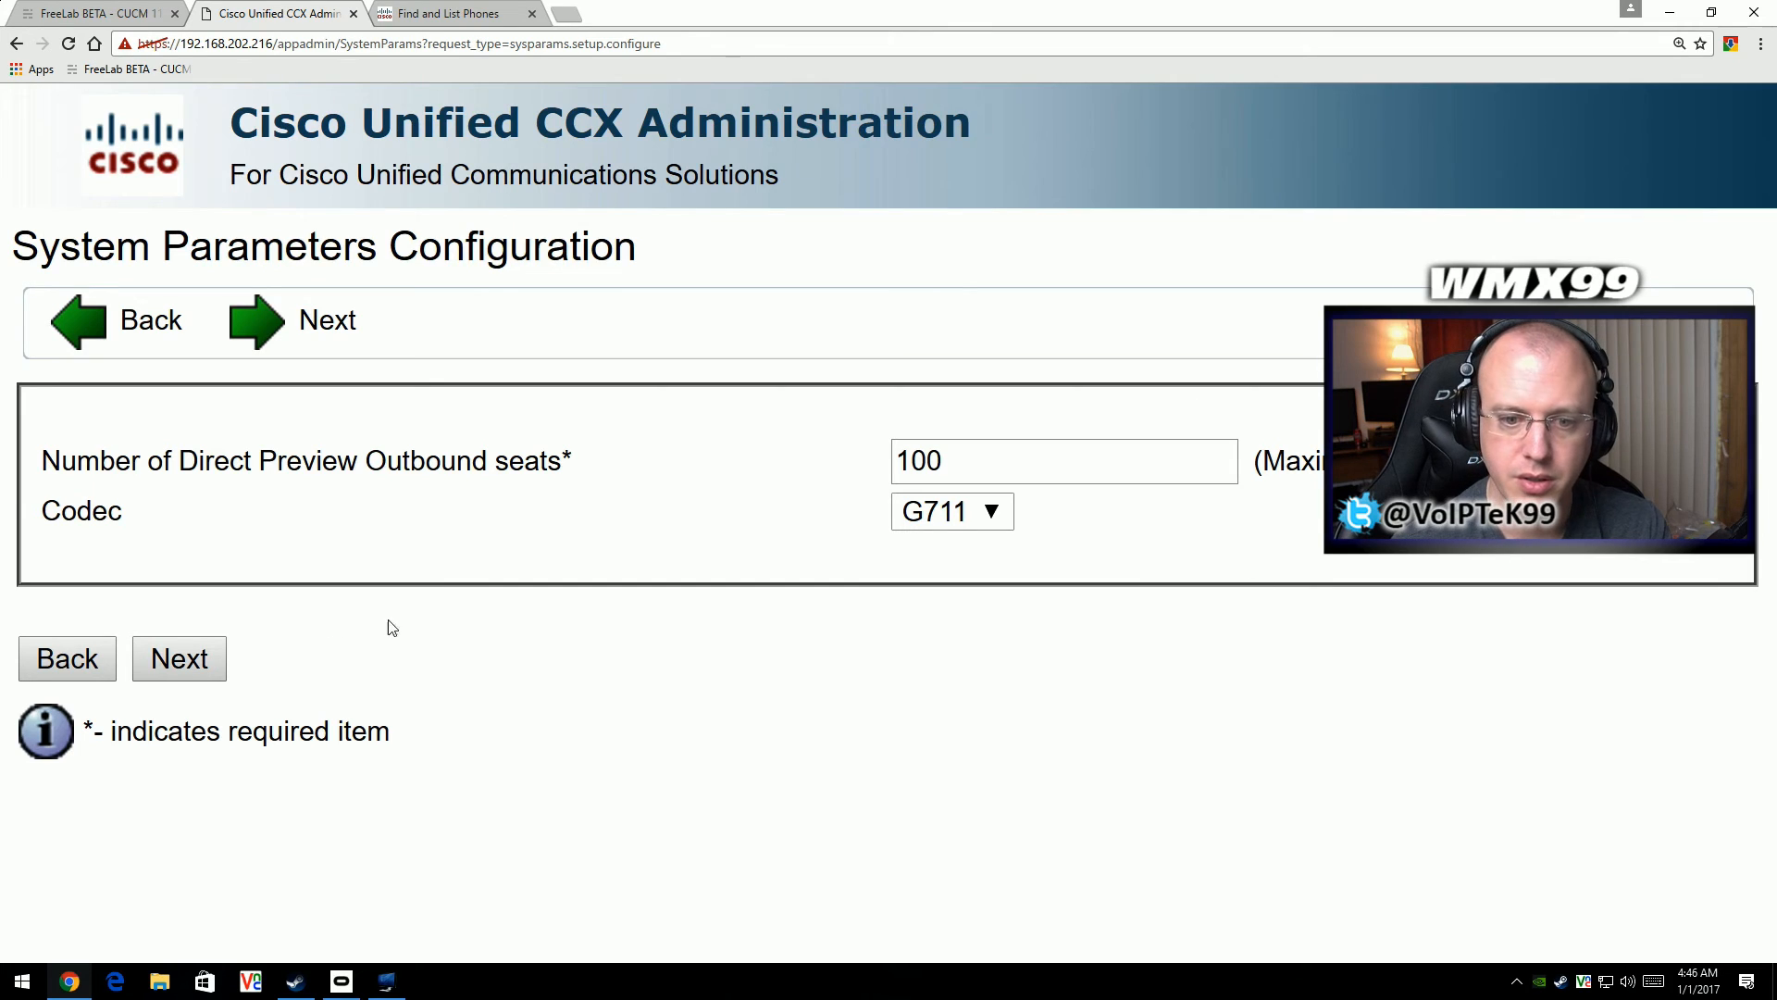
- Accept the system parameters with 100 outbound seats and the G711 codec, and the languages page with en_US as the English group default
left_click(217, 661)
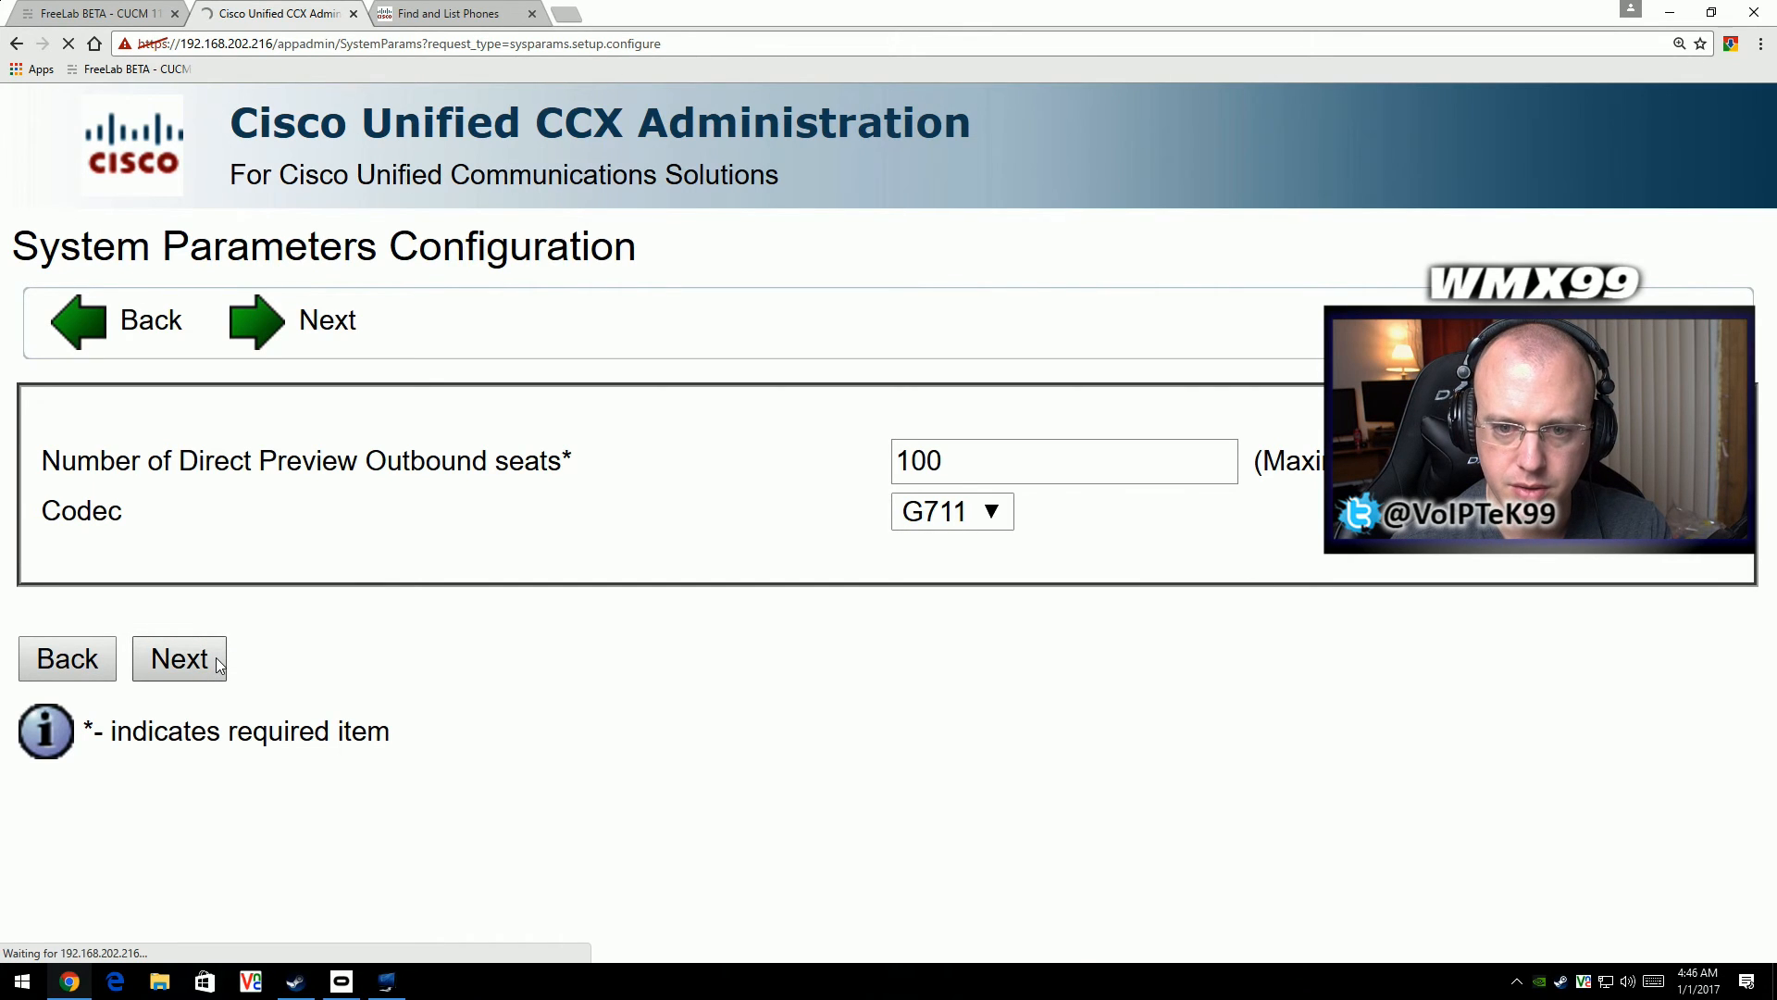
scroll(216, 659, "down", 1)
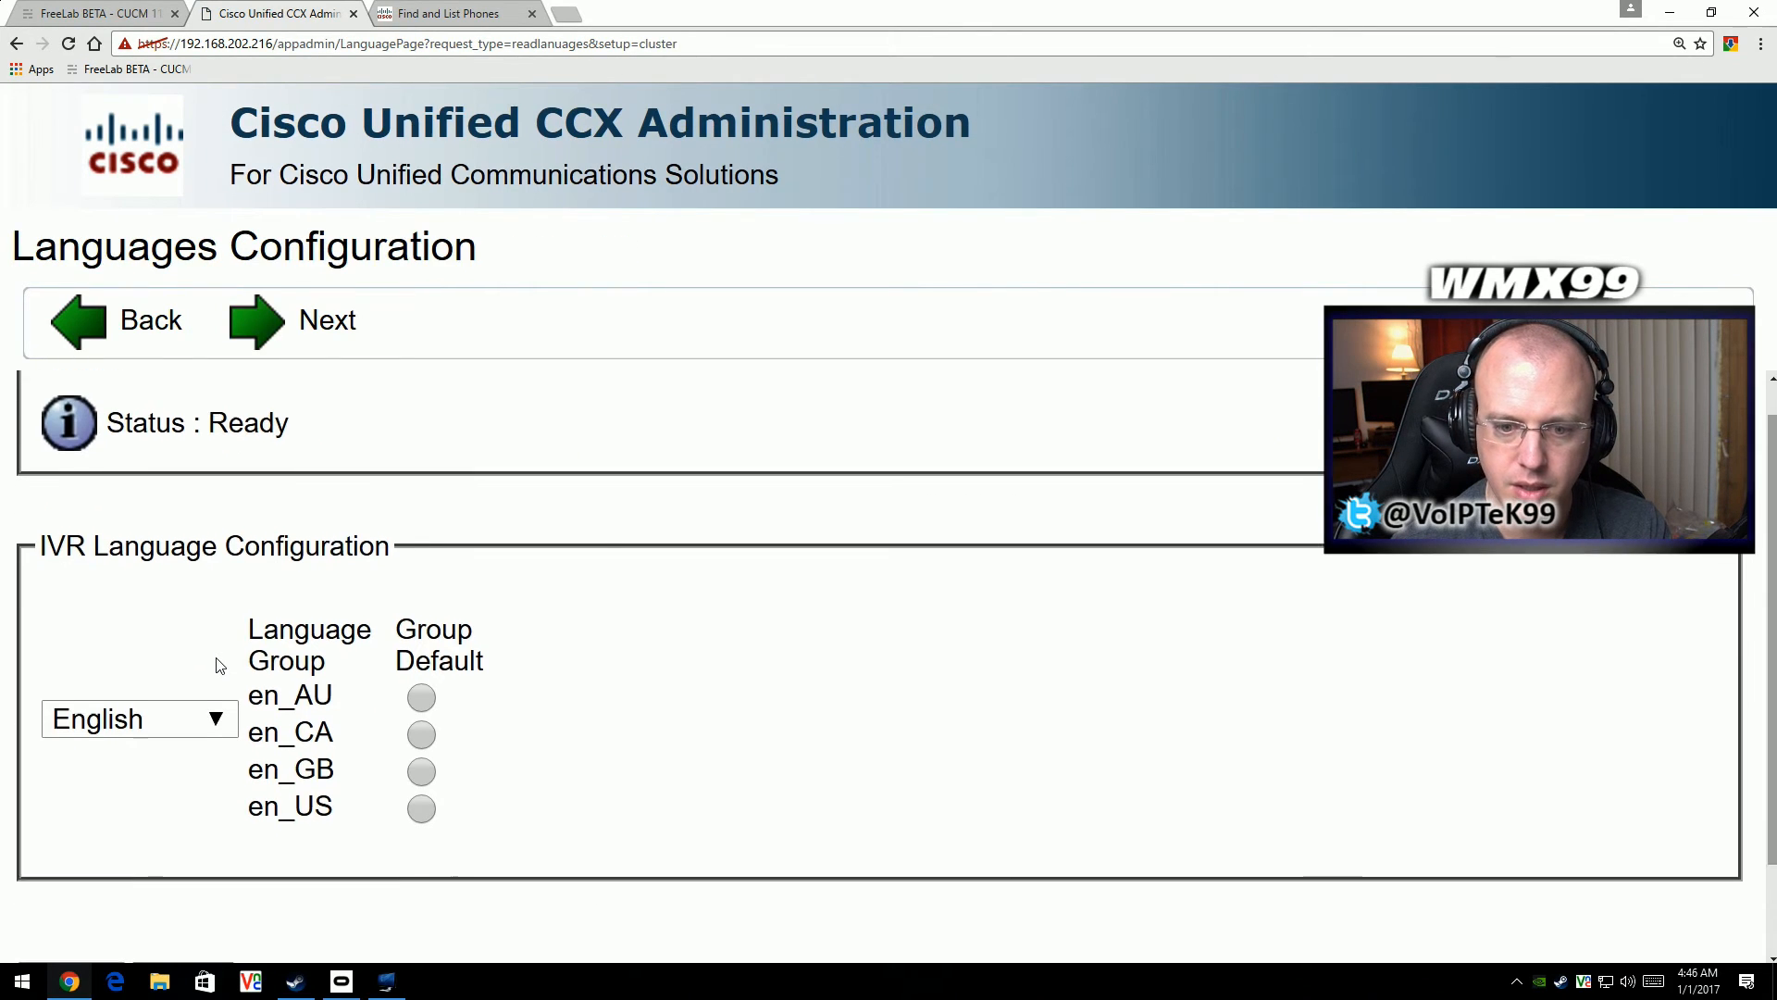
scroll(341, 798, "down", 1)
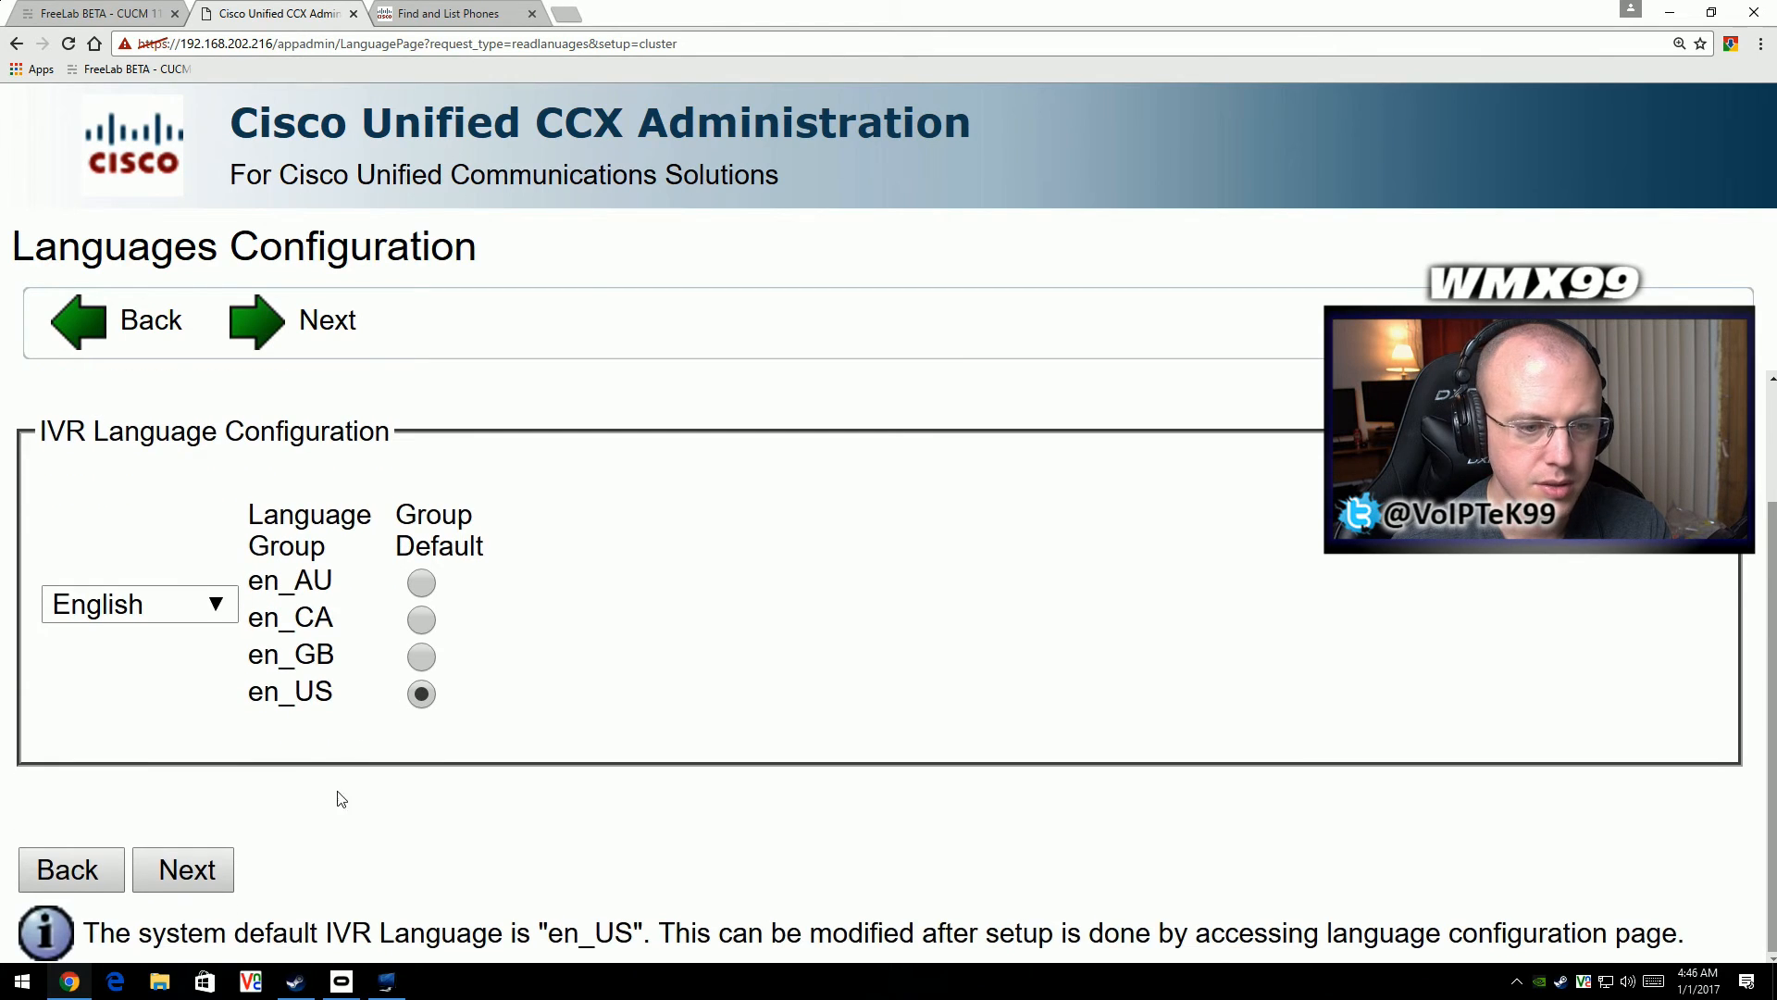
left_click(211, 873)
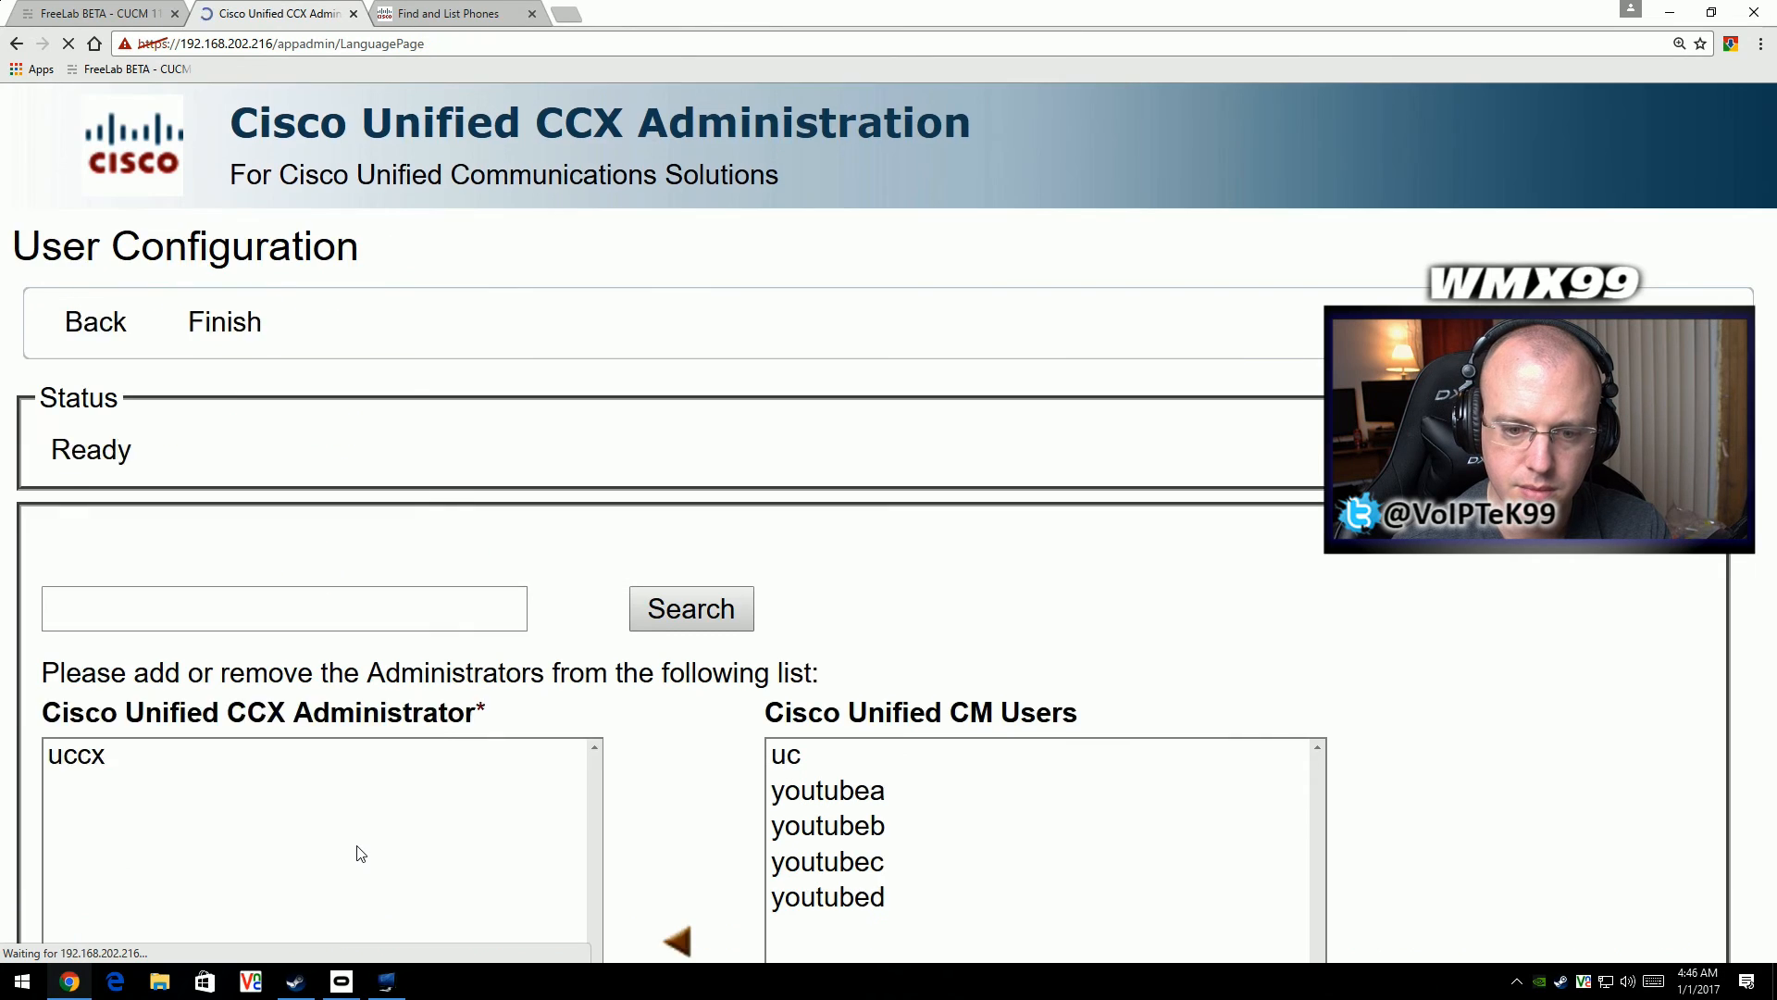
- Finish the setup with uccx as the Unified CCX administrator and review the setup result page
scroll(365, 805, "down", 1)
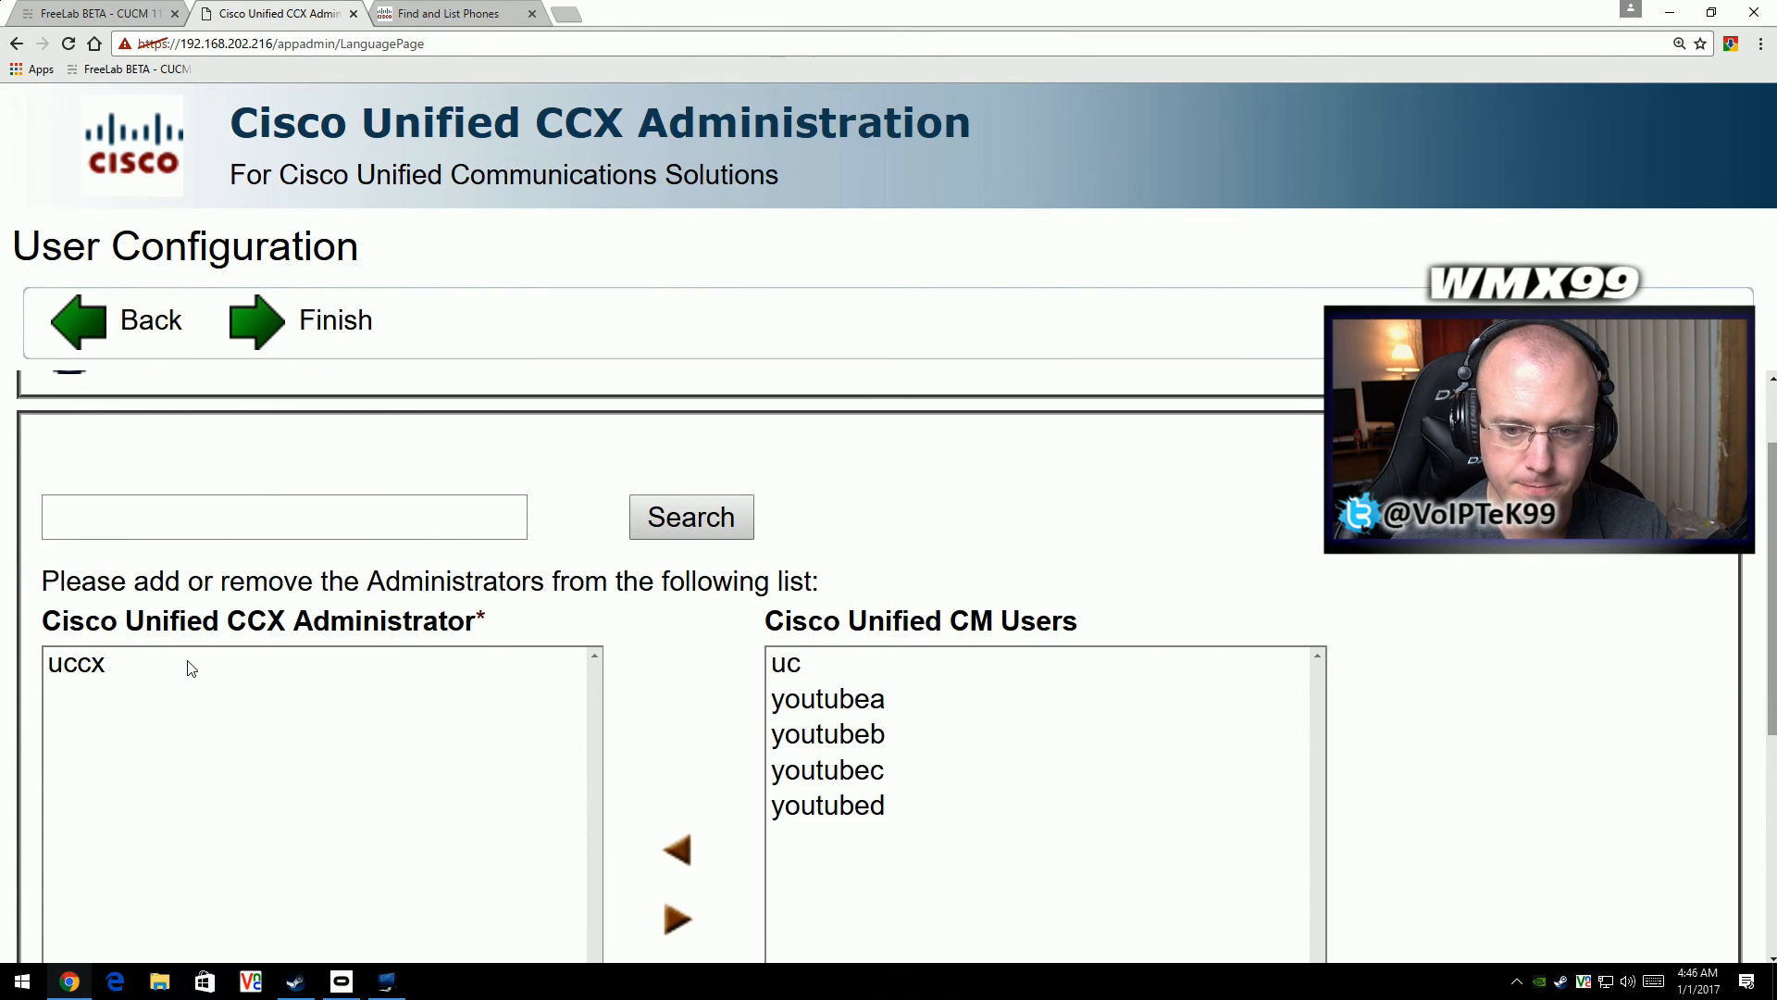
left_click(189, 667)
scroll(192, 683, "down", 2)
scroll(215, 620, "down", 3)
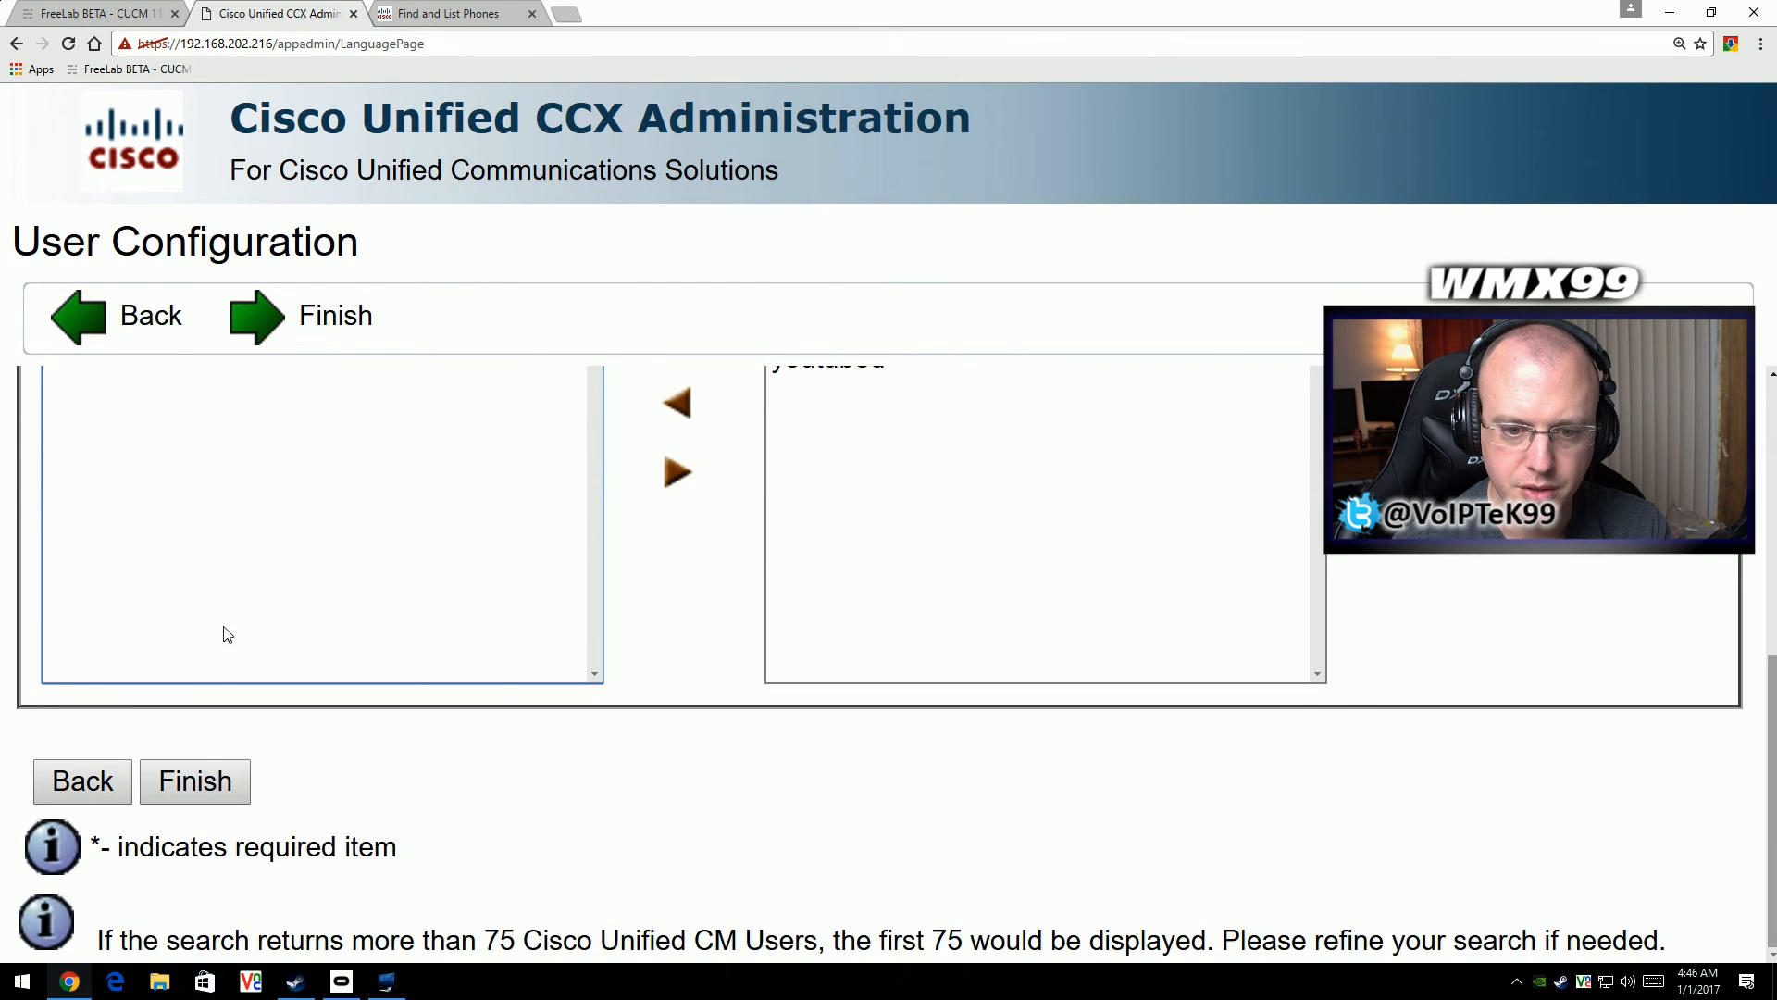
left_click(222, 785)
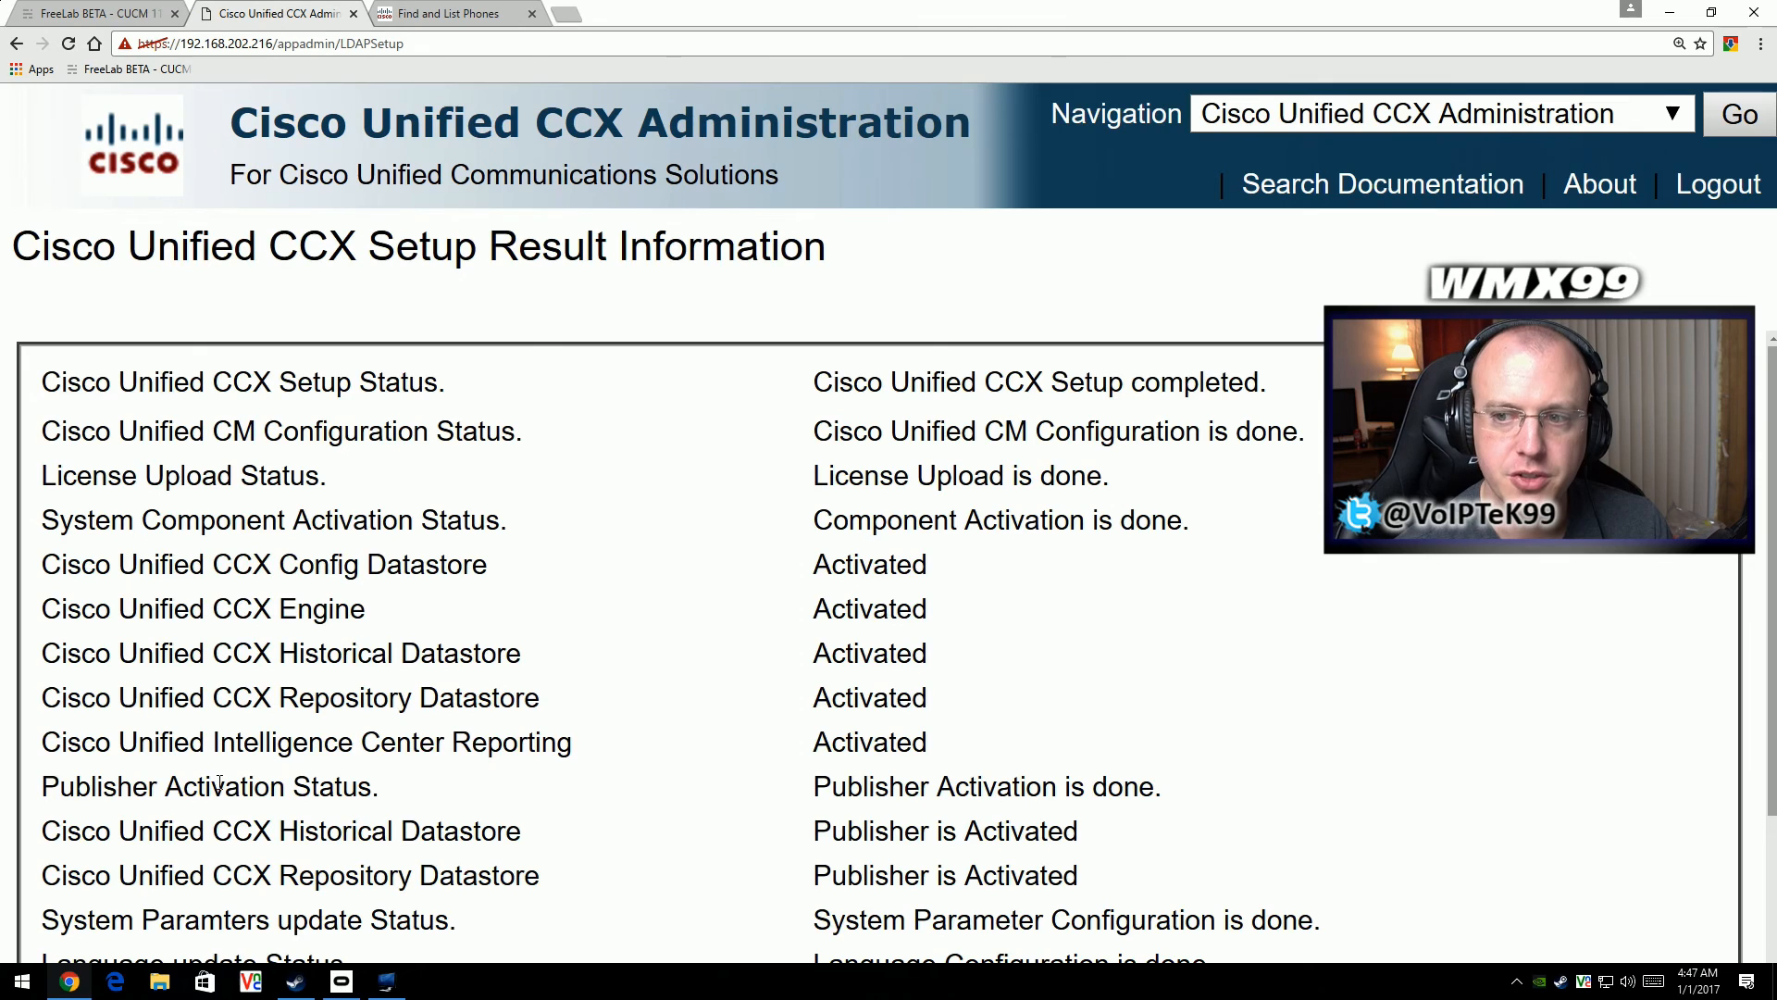
scroll(519, 619, "down", 3)
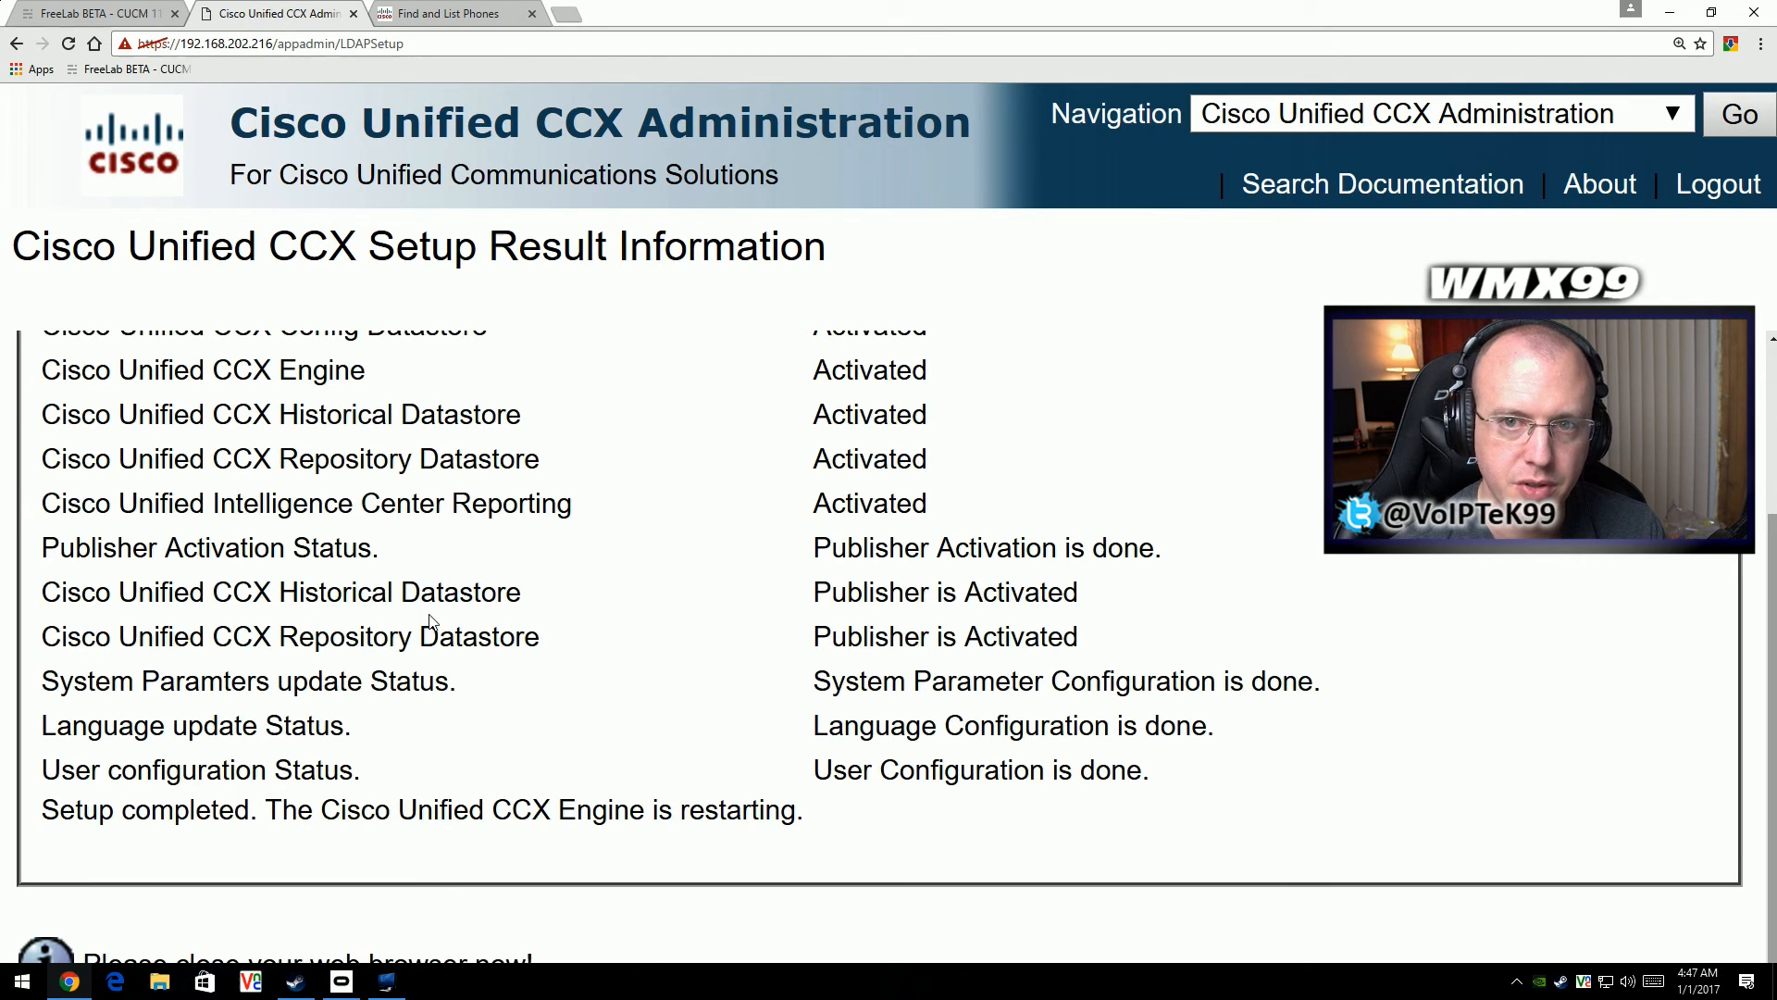
scroll(429, 620, "up", 3)
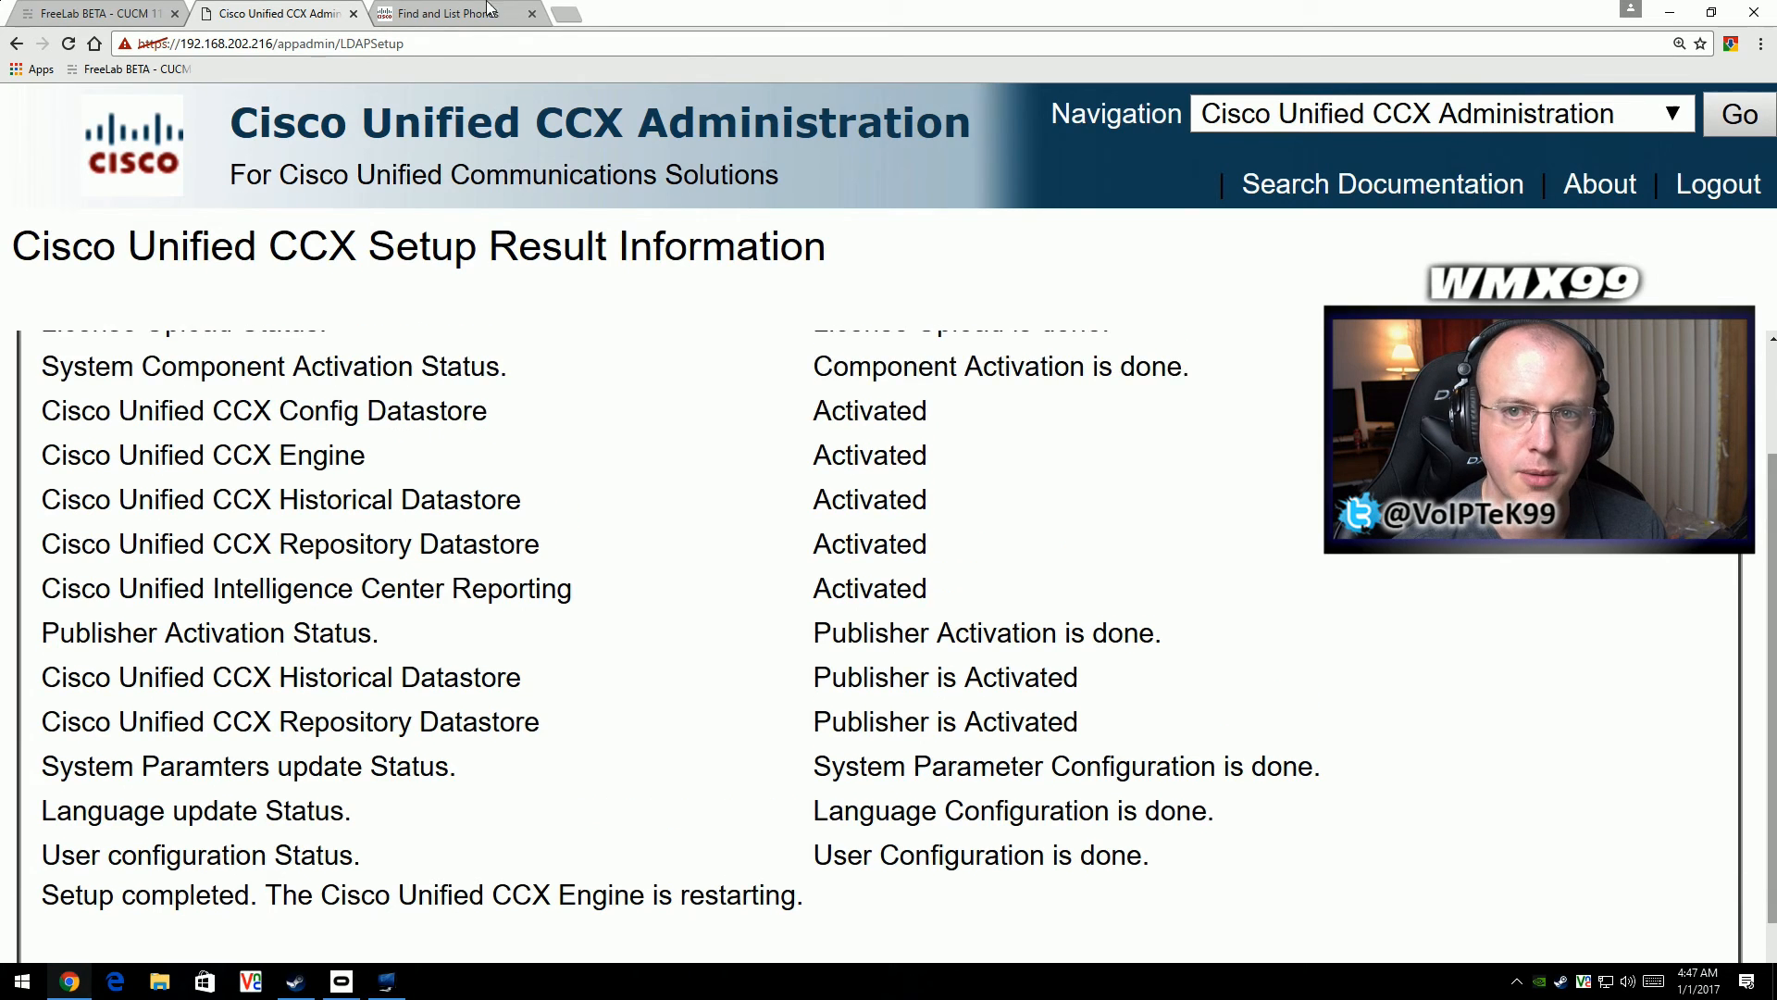
- Switch to Cisco Unified CM Administration and list all end users
left_click(441, 16)
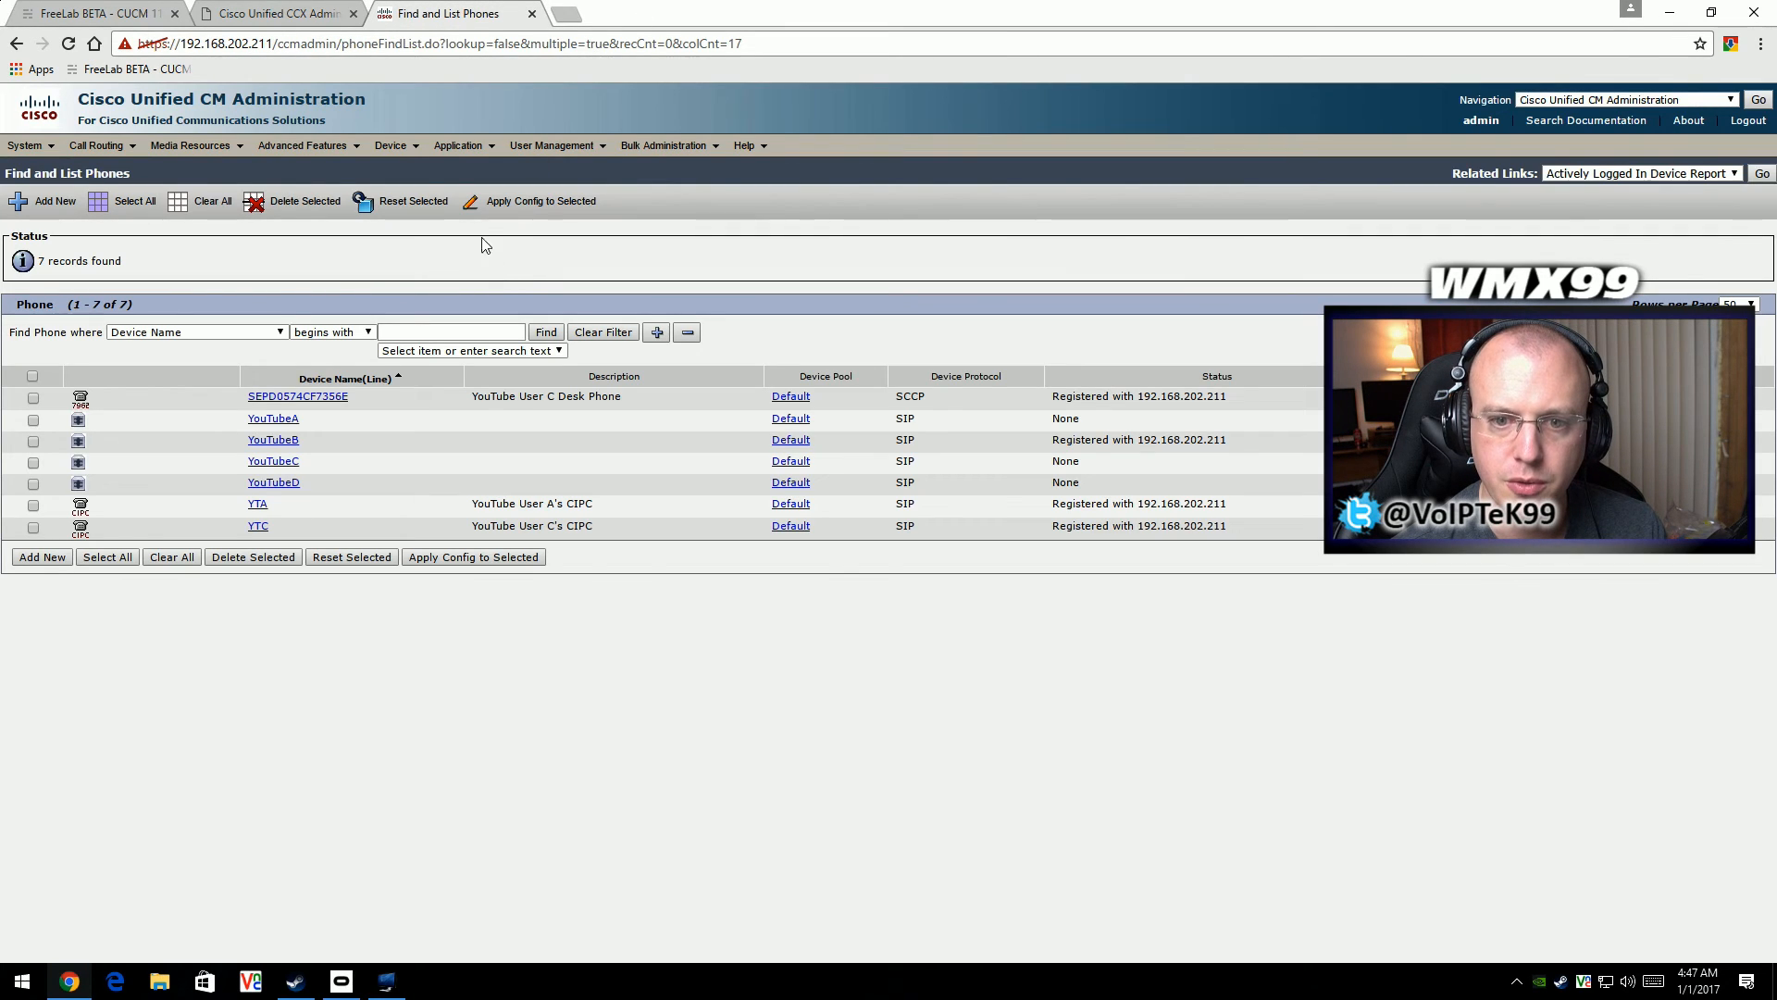
left_click(553, 145)
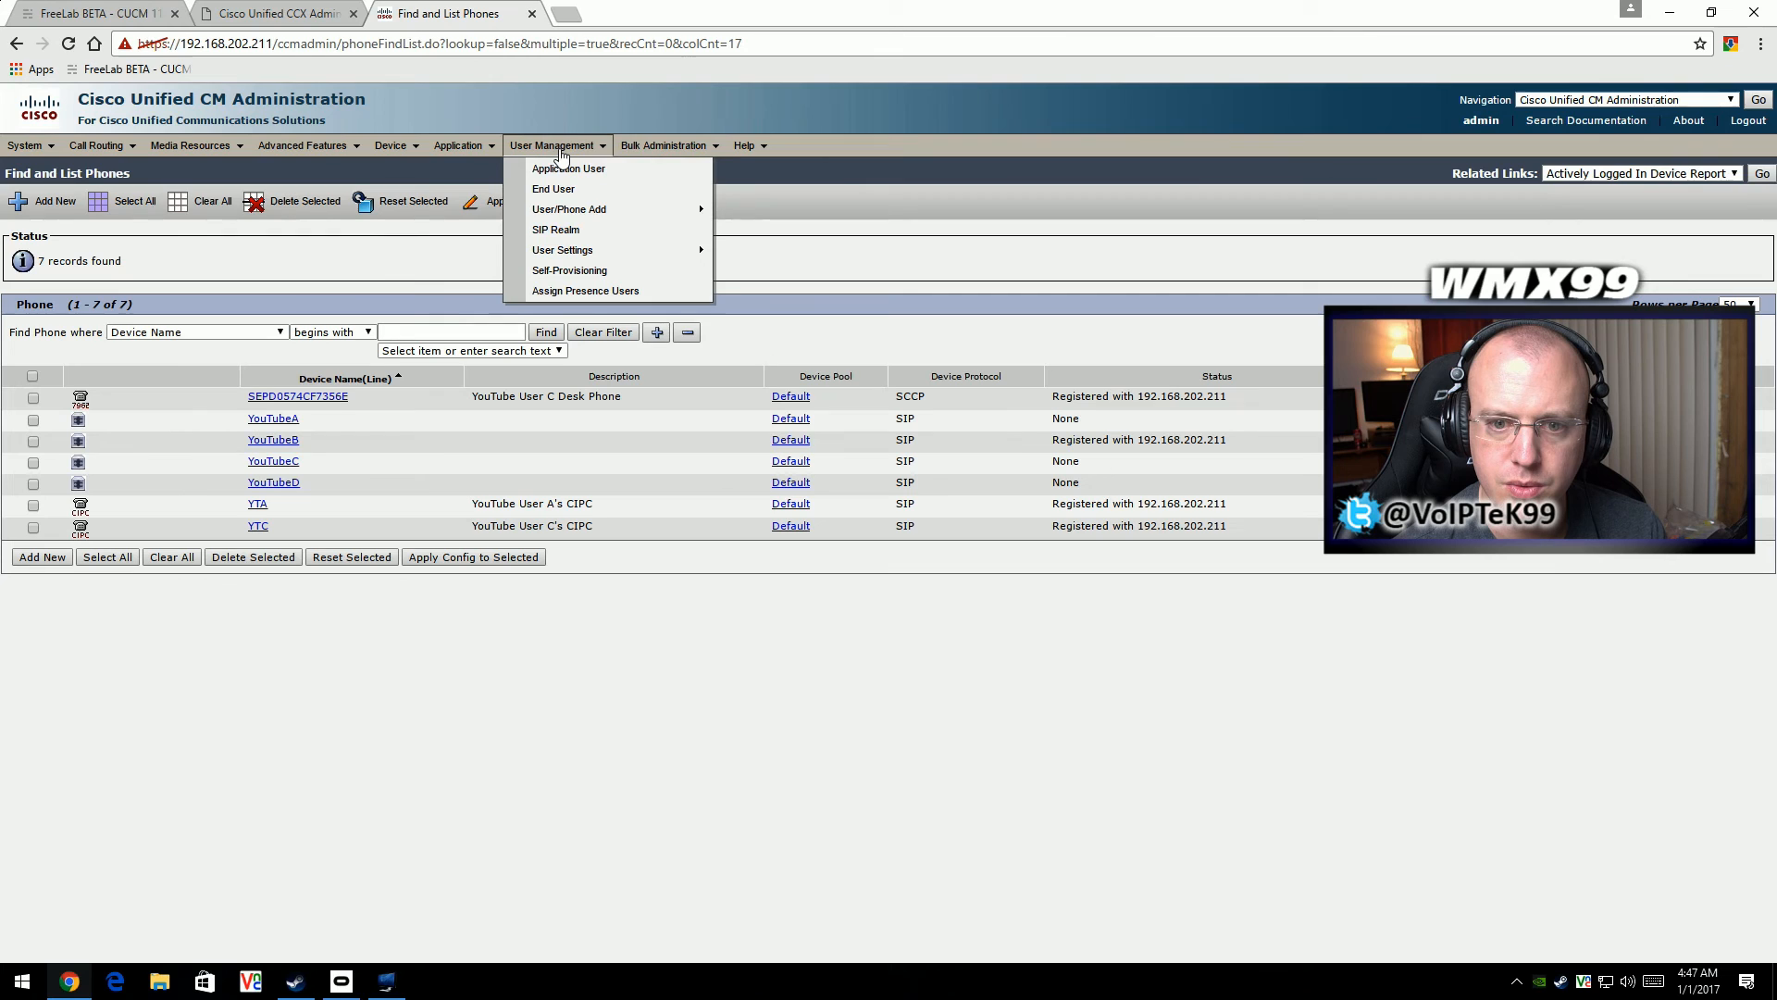
left_click(604, 188)
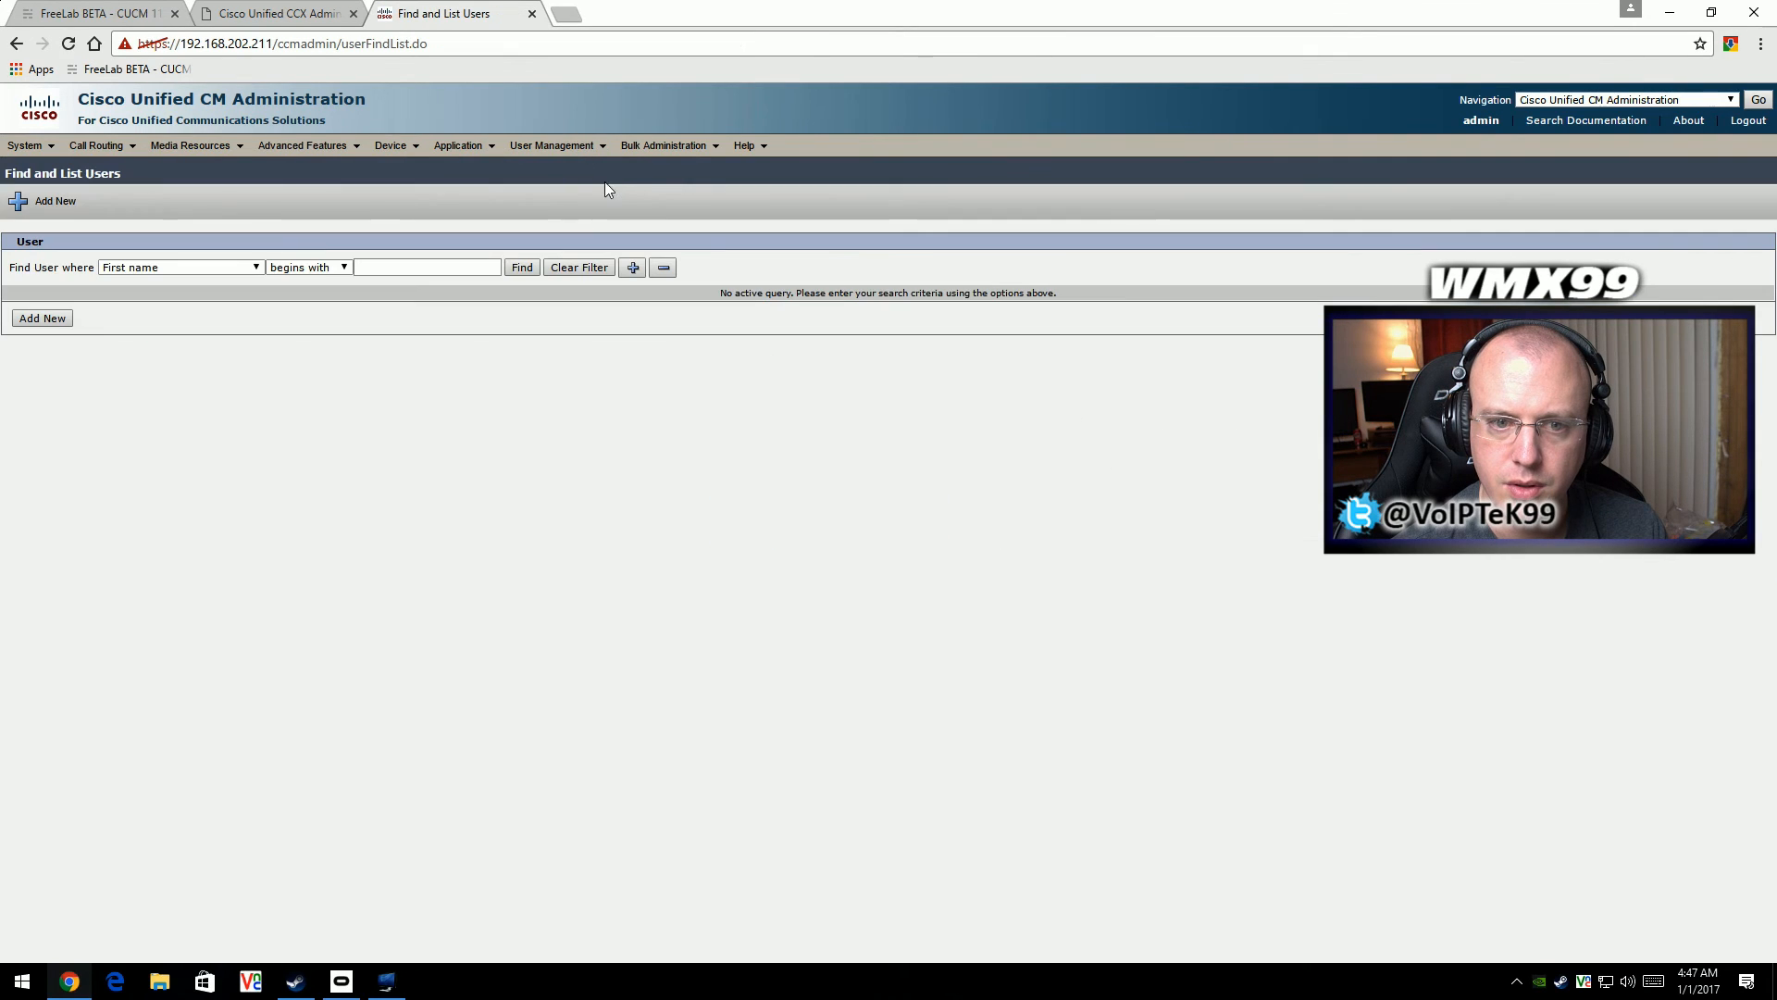
left_click(531, 269)
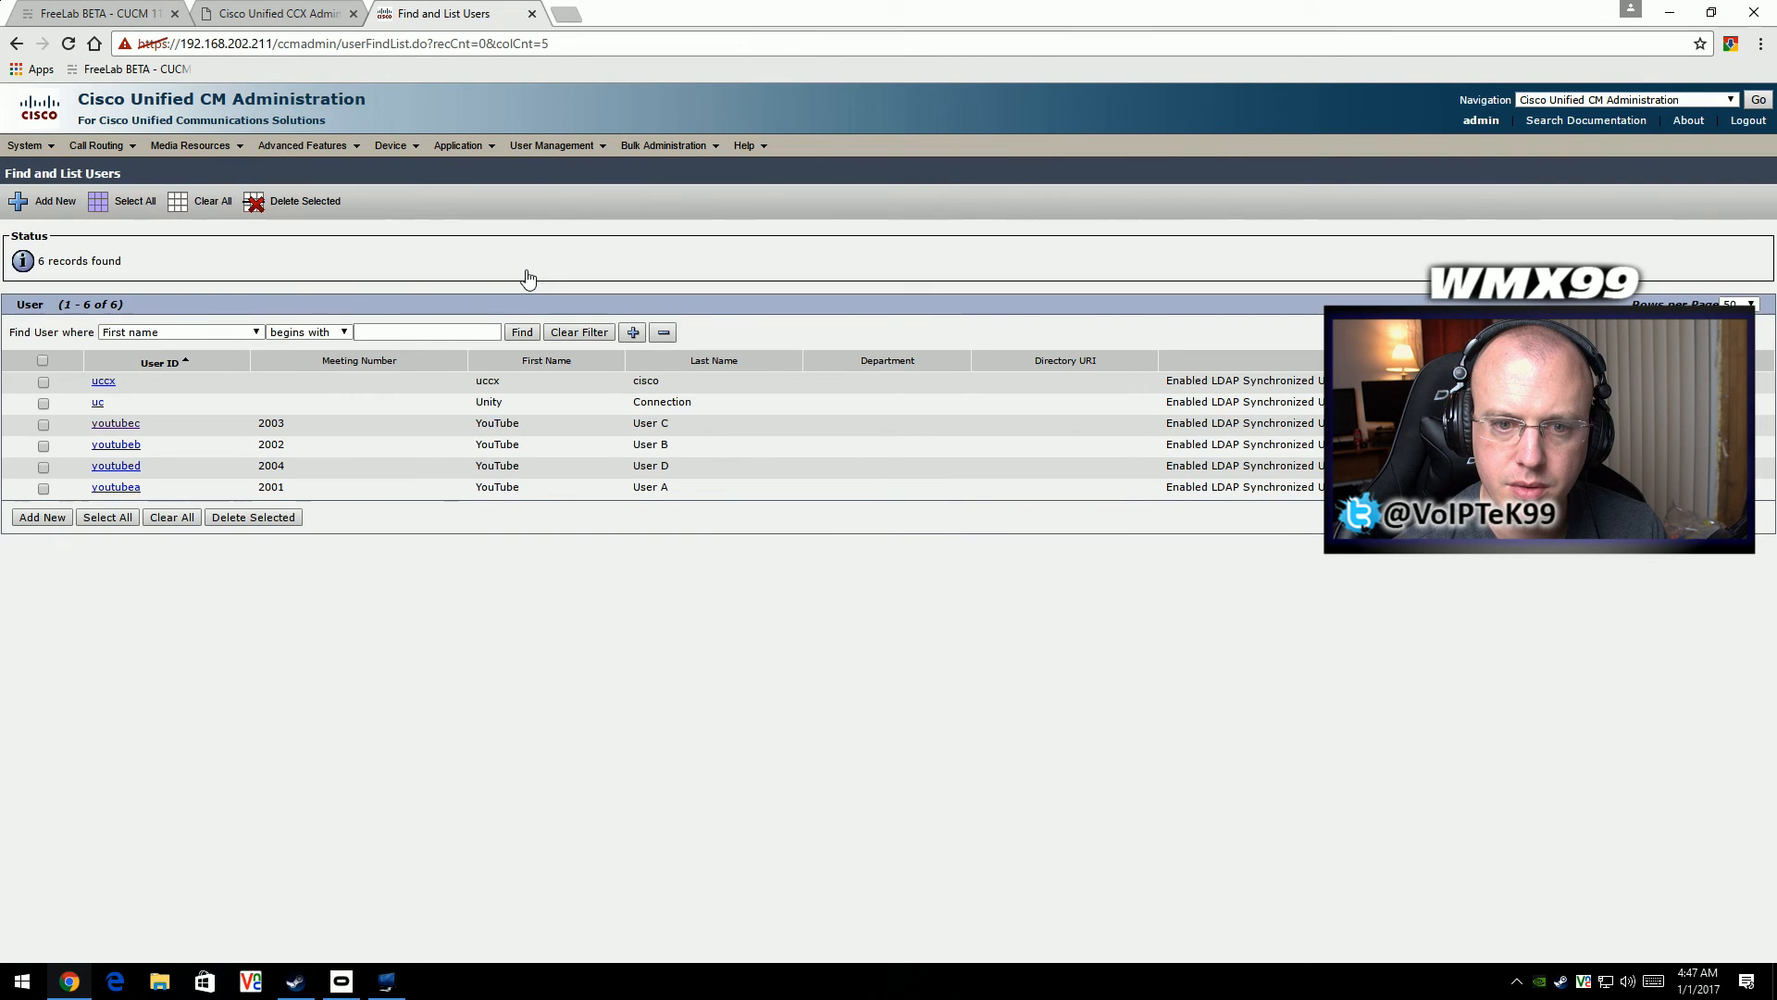
- List all application users and open rmcmagent's configuration at its permissions information
left_click(555, 148)
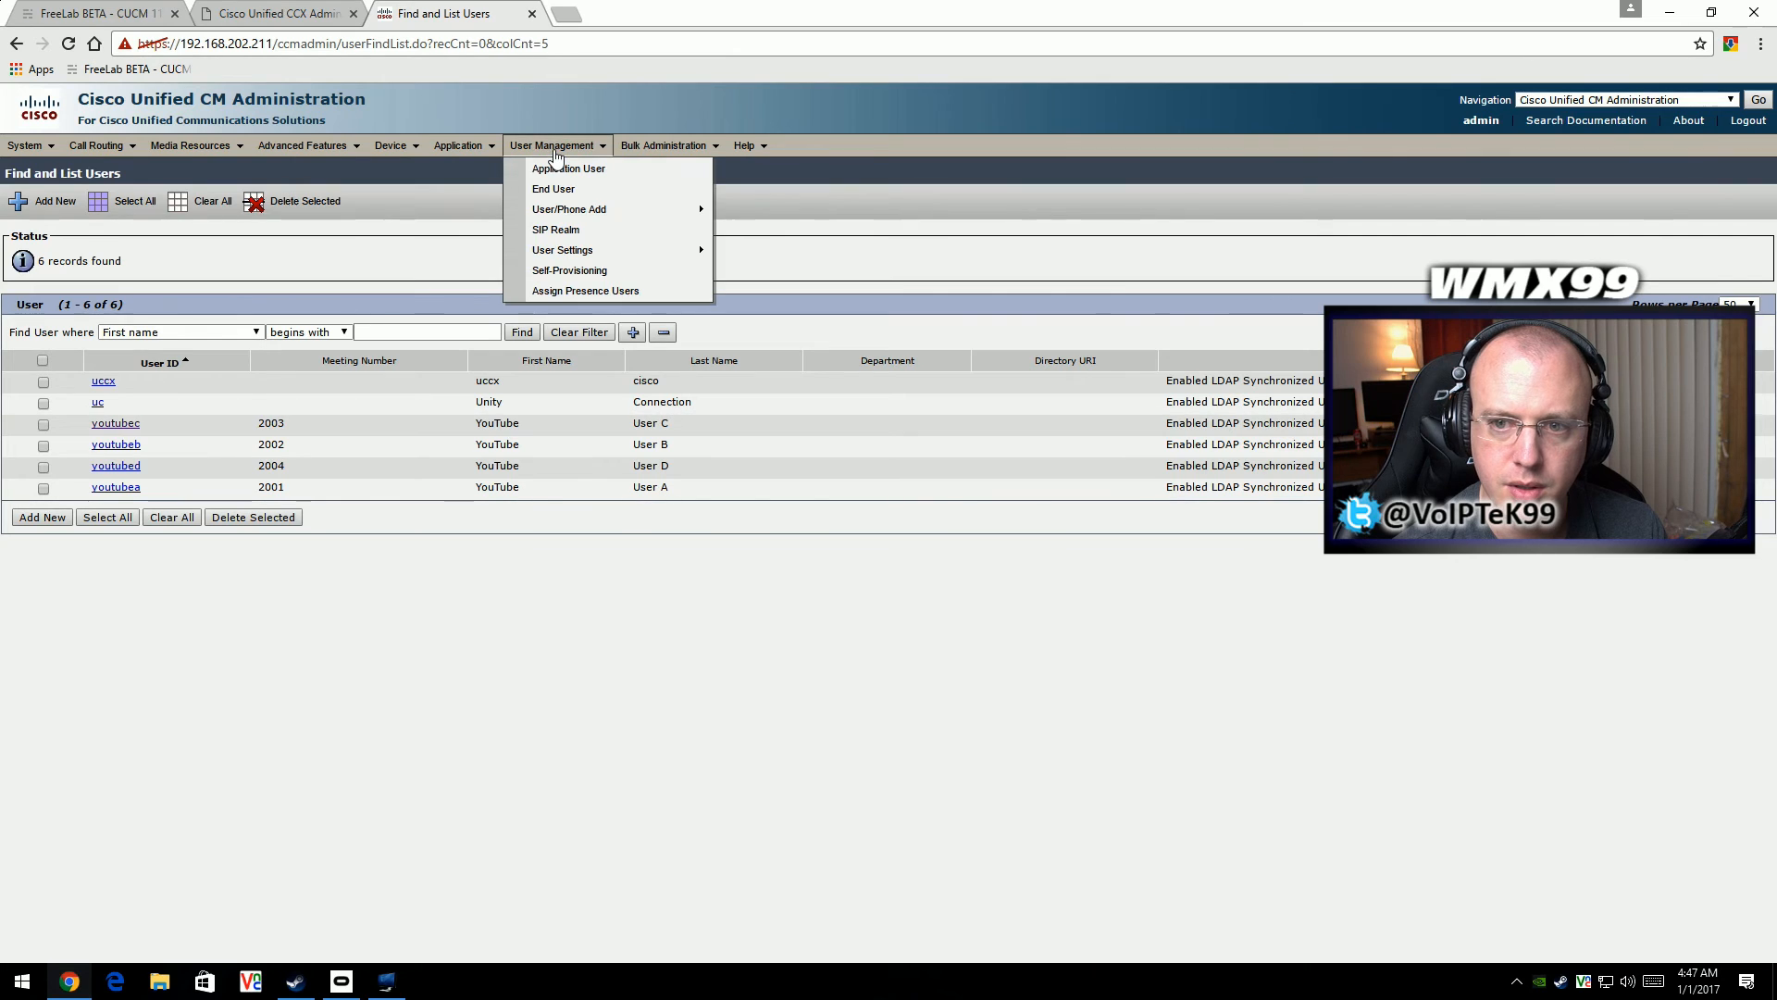
left_click(559, 168)
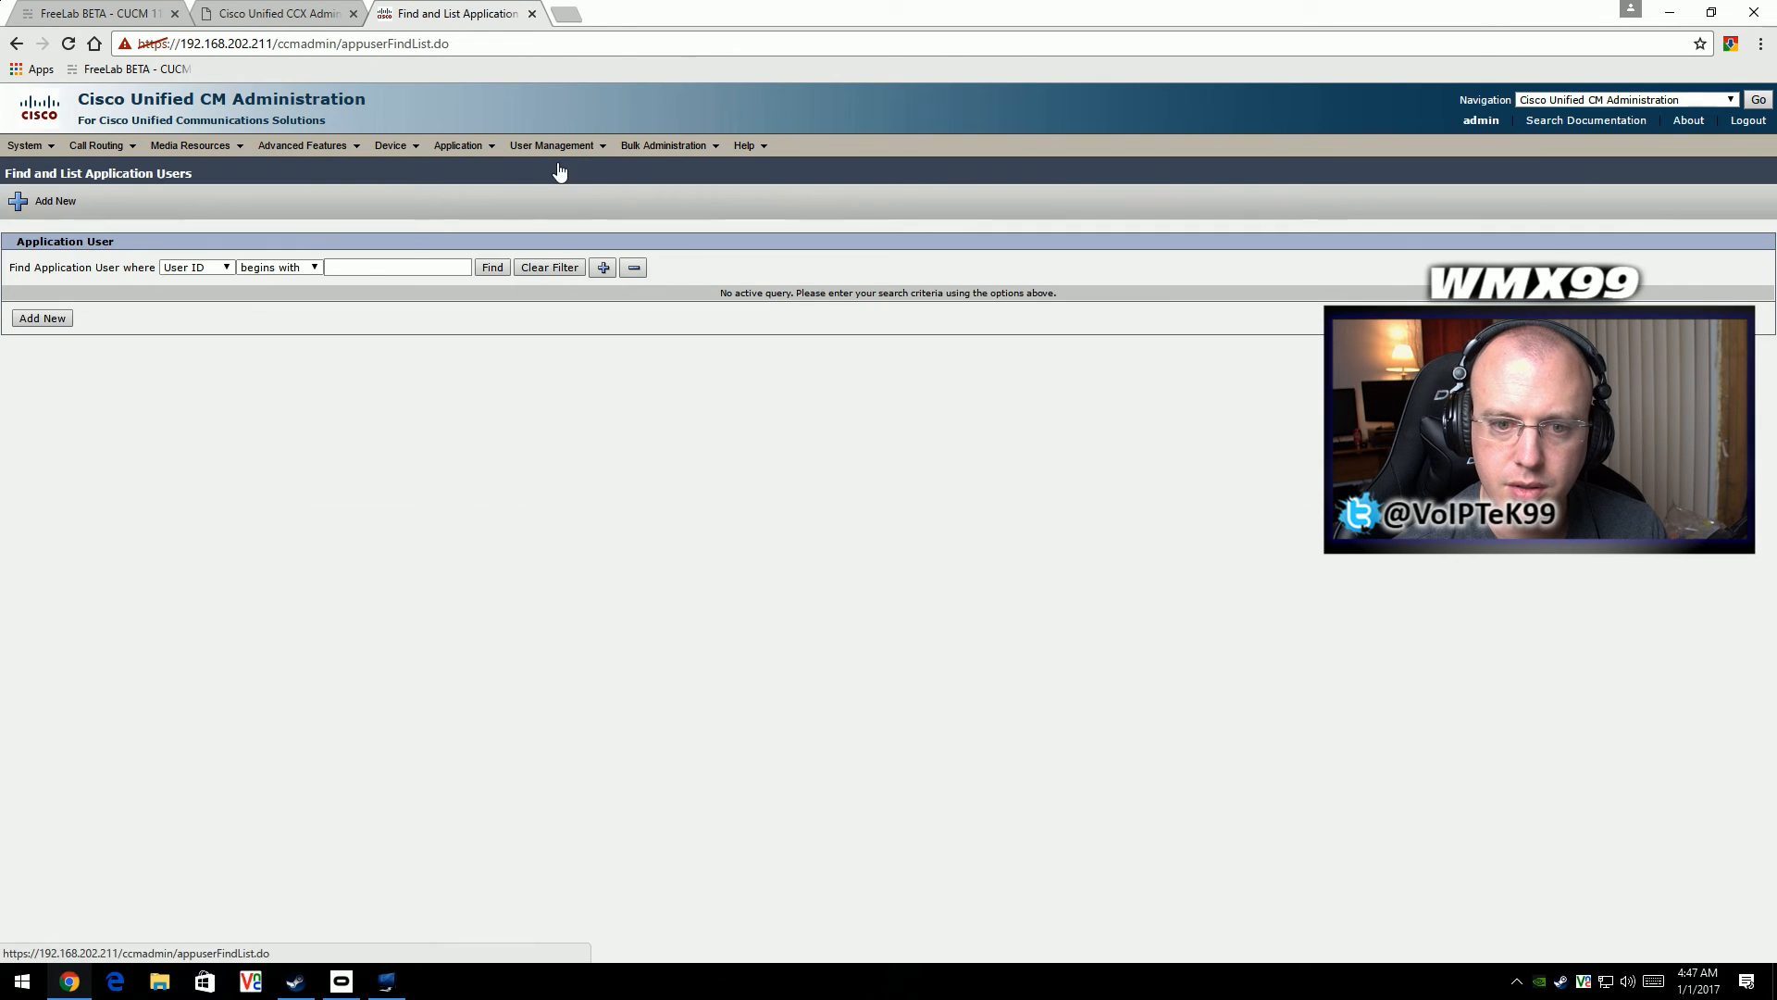
left_click(494, 268)
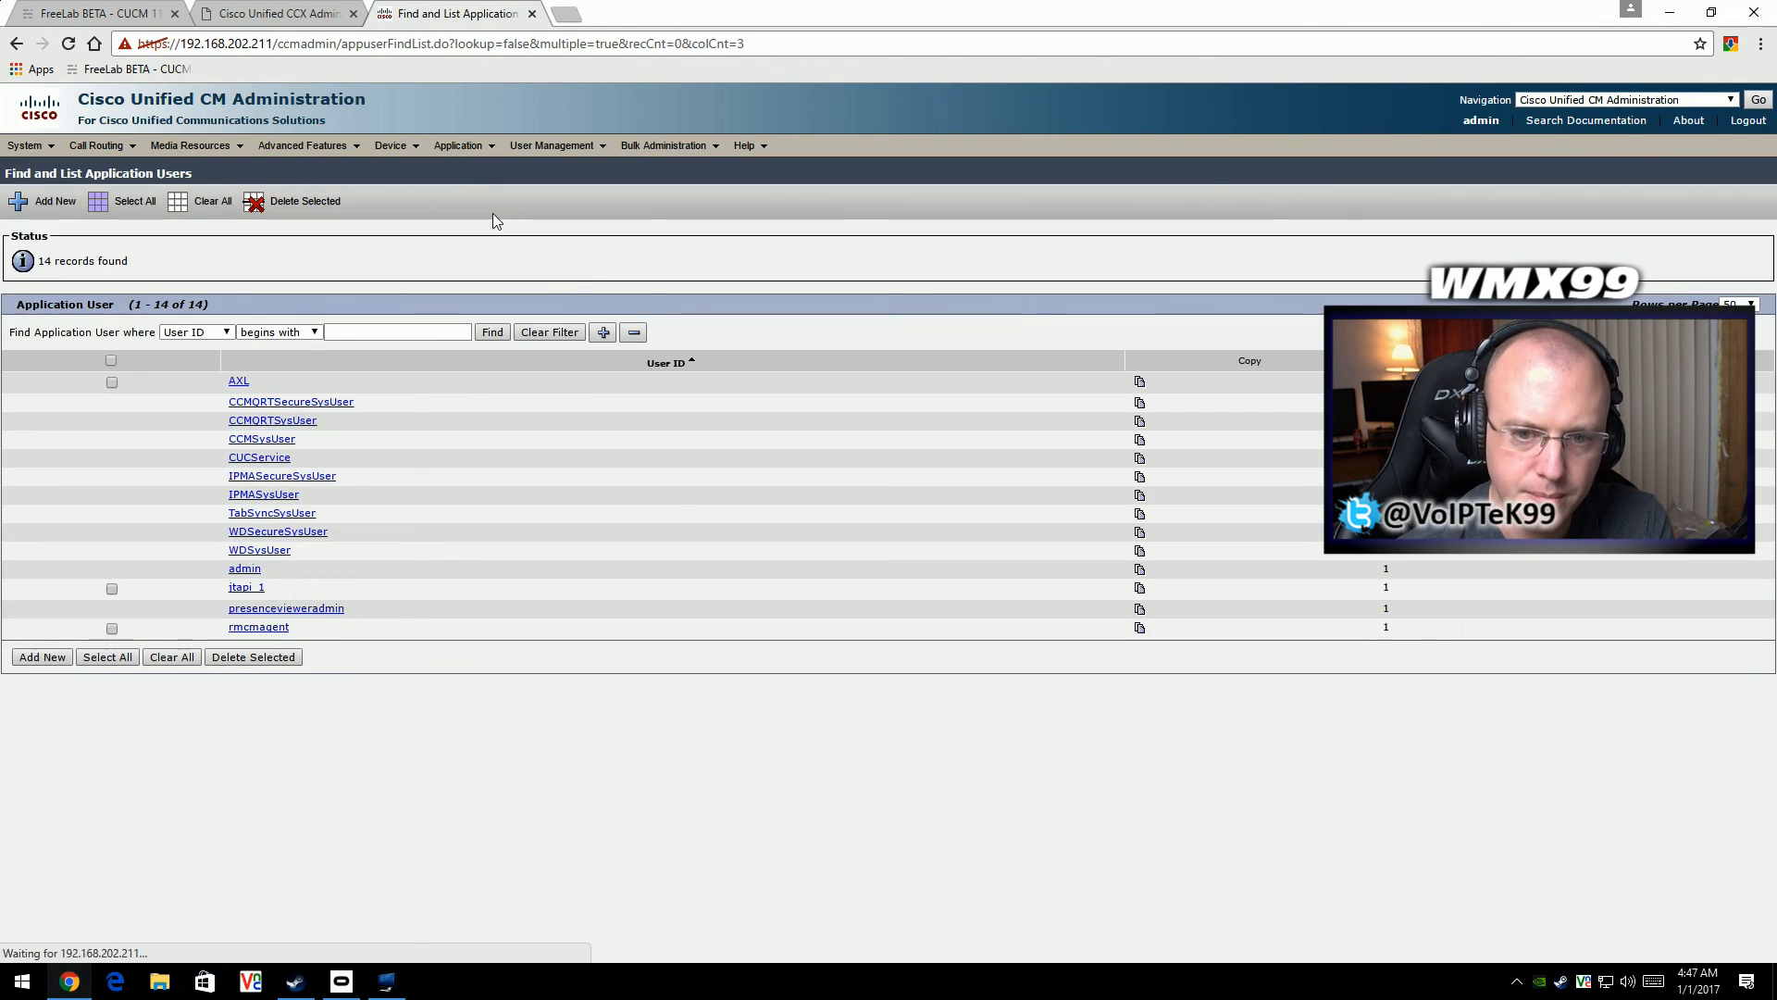
left_click(259, 627)
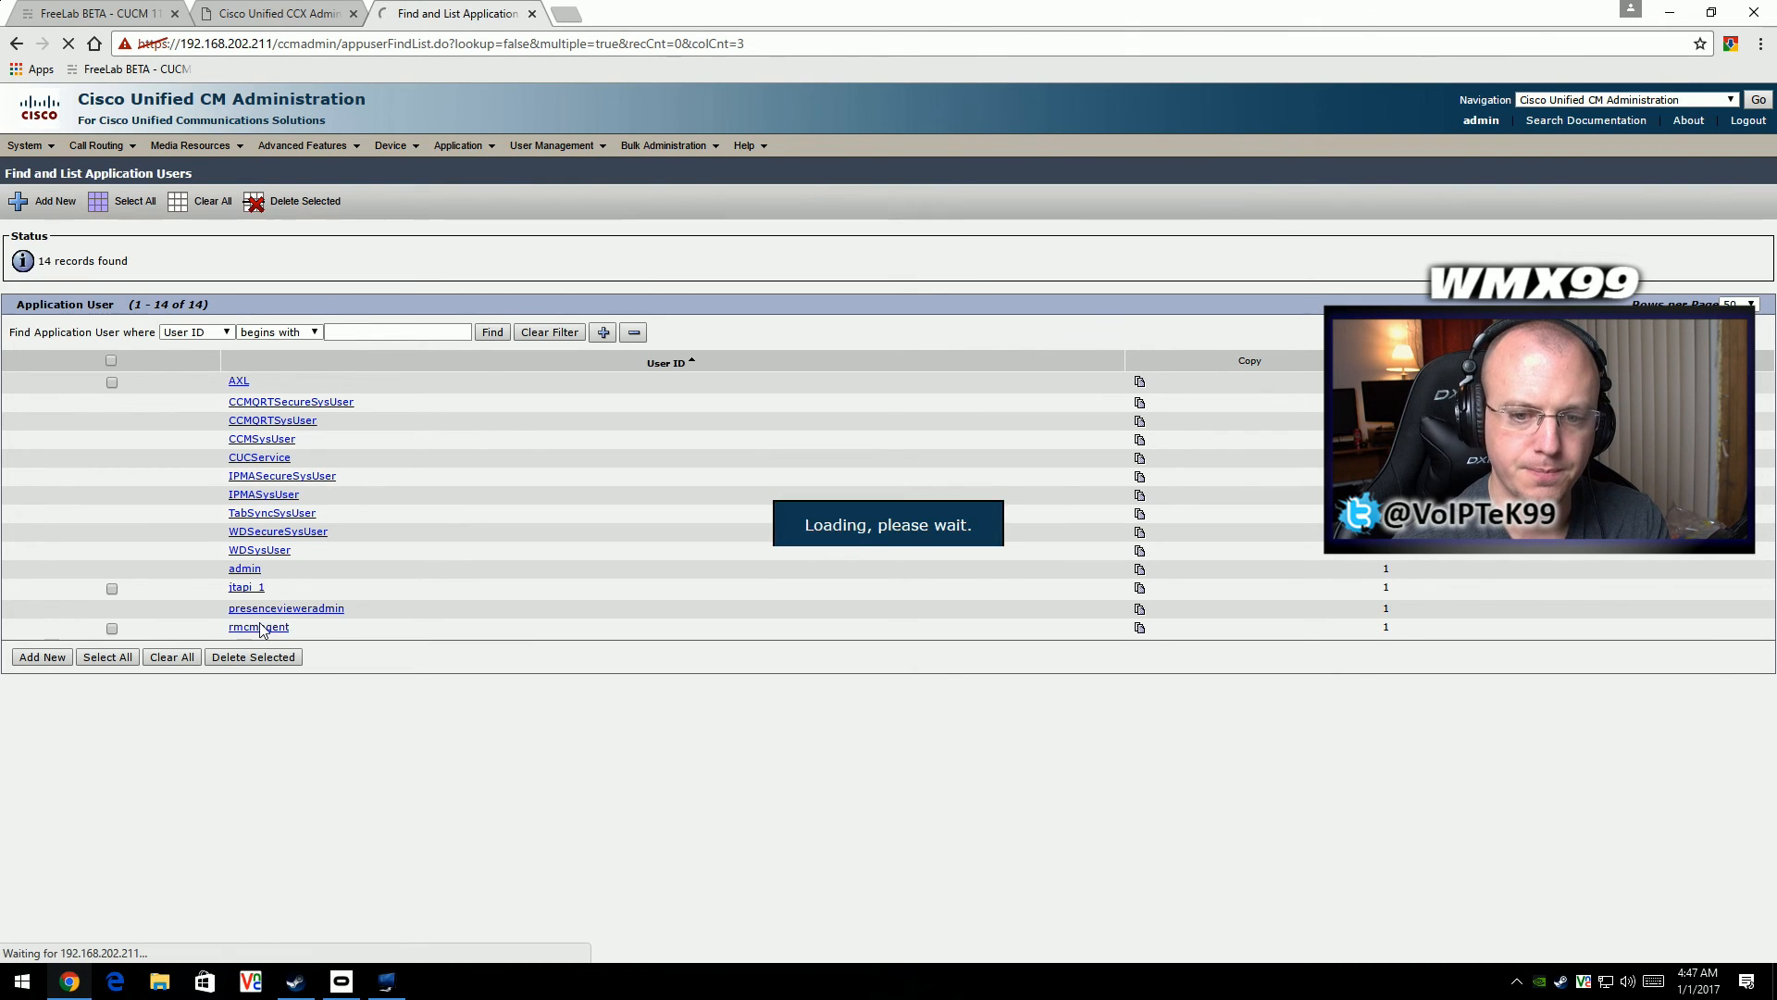
scroll(345, 678, "down", 2)
scroll(344, 678, "down", 3)
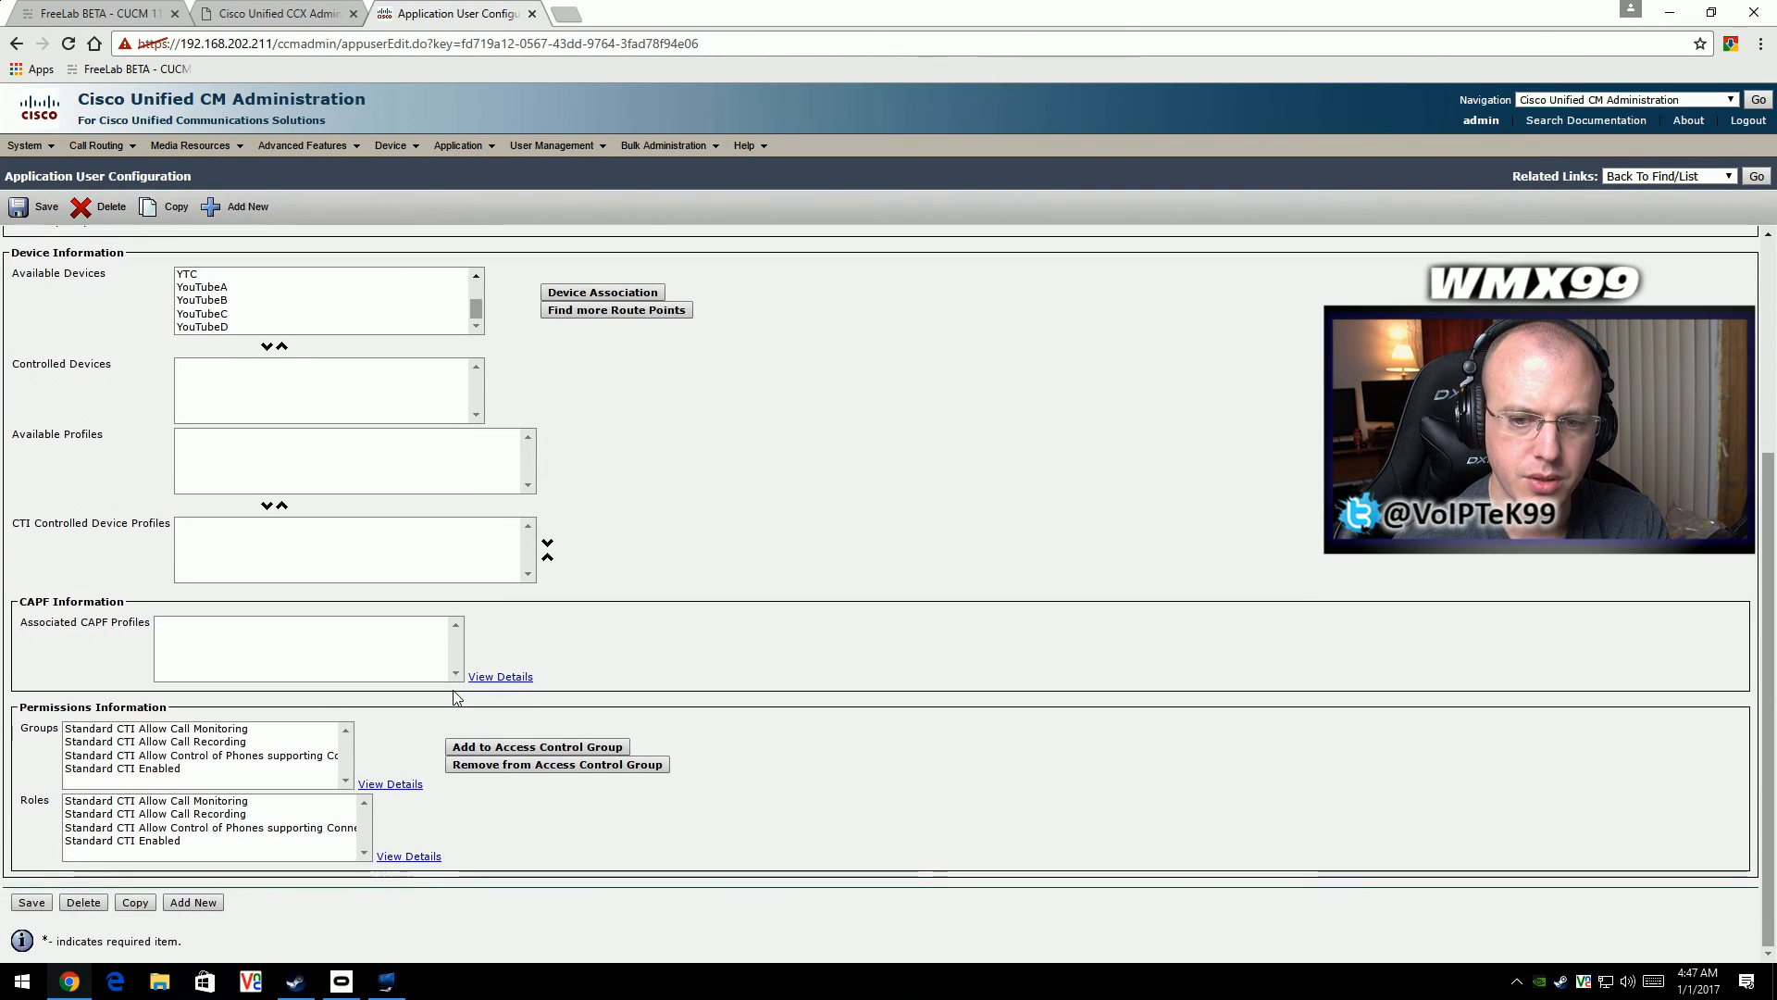
- Start adding rmcmagent to access control groups and search for groups whose name contains cti
left_click(219, 756)
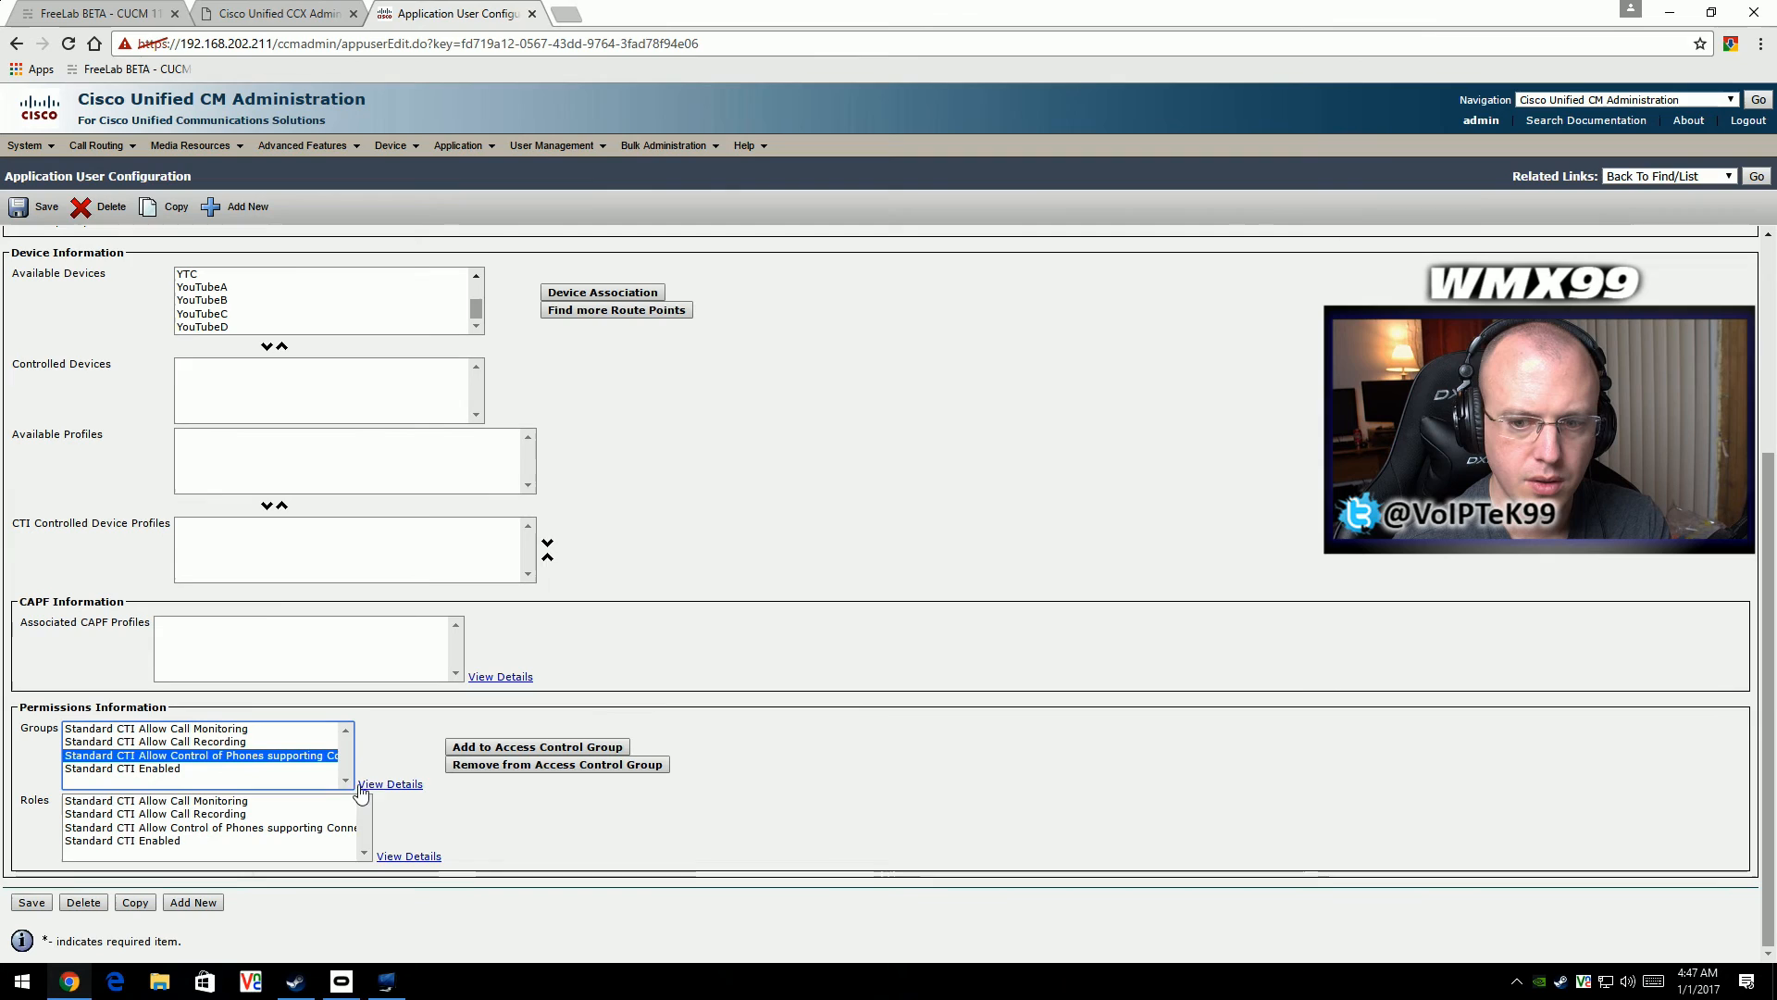
left_click(537, 747)
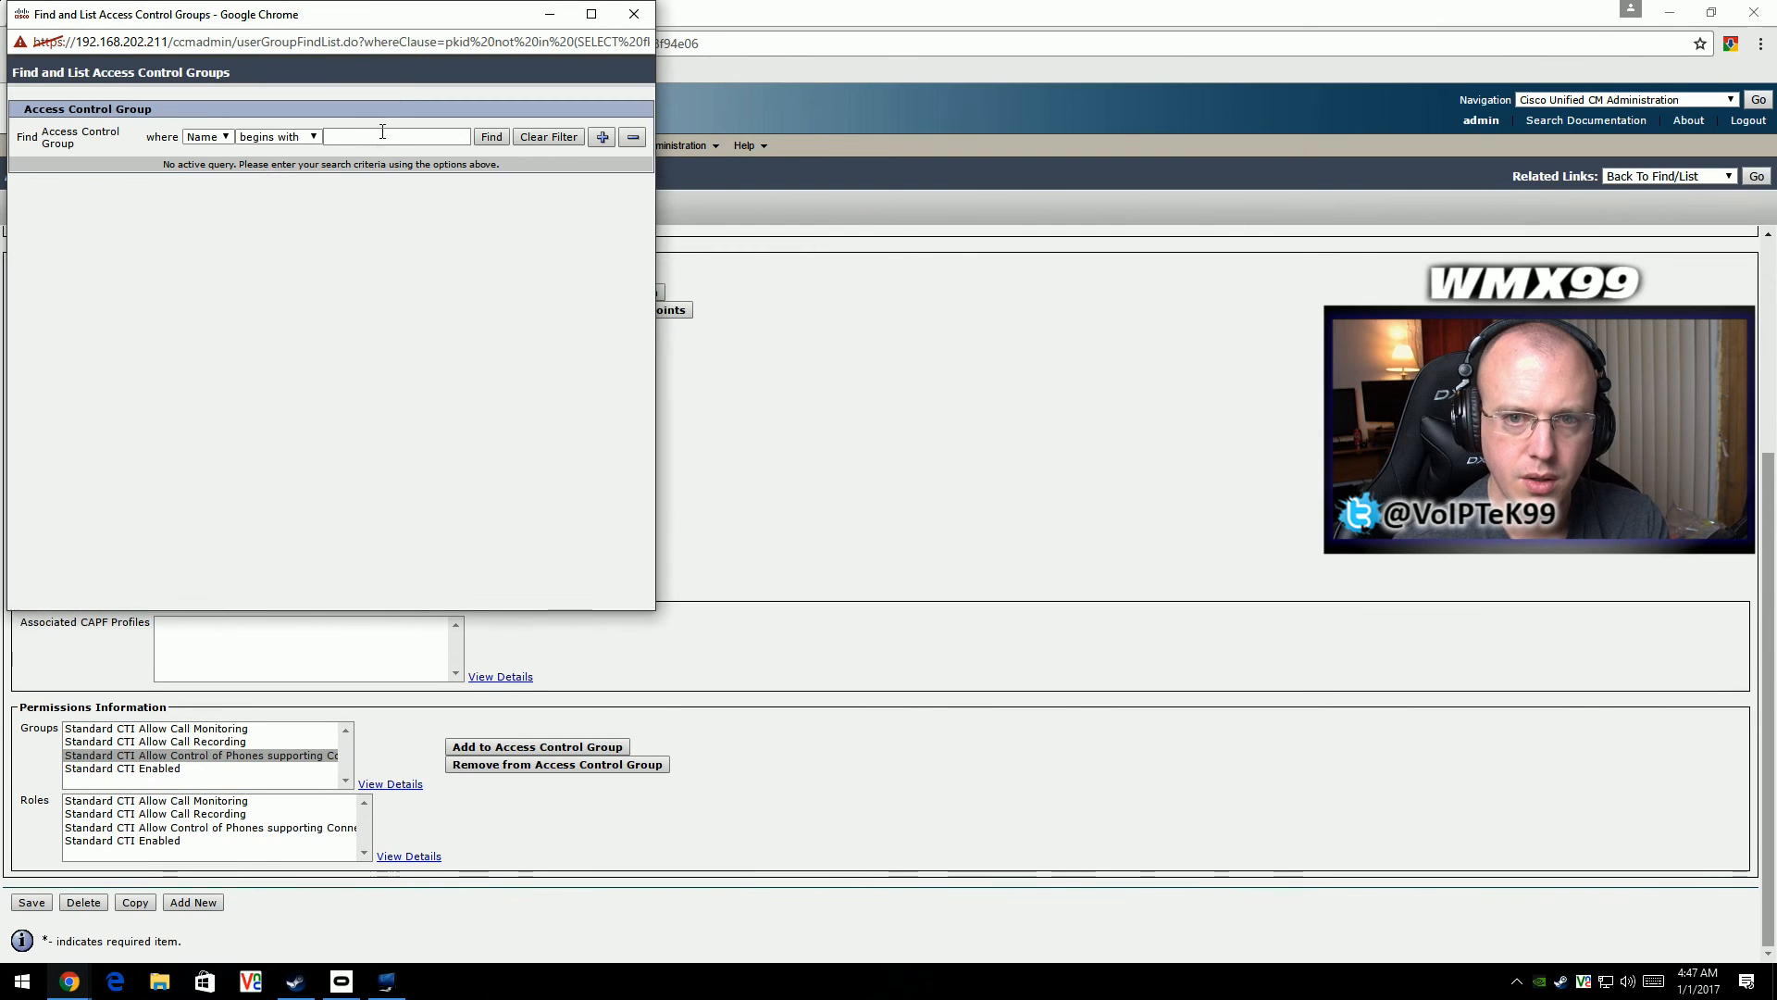
left_click(221, 137)
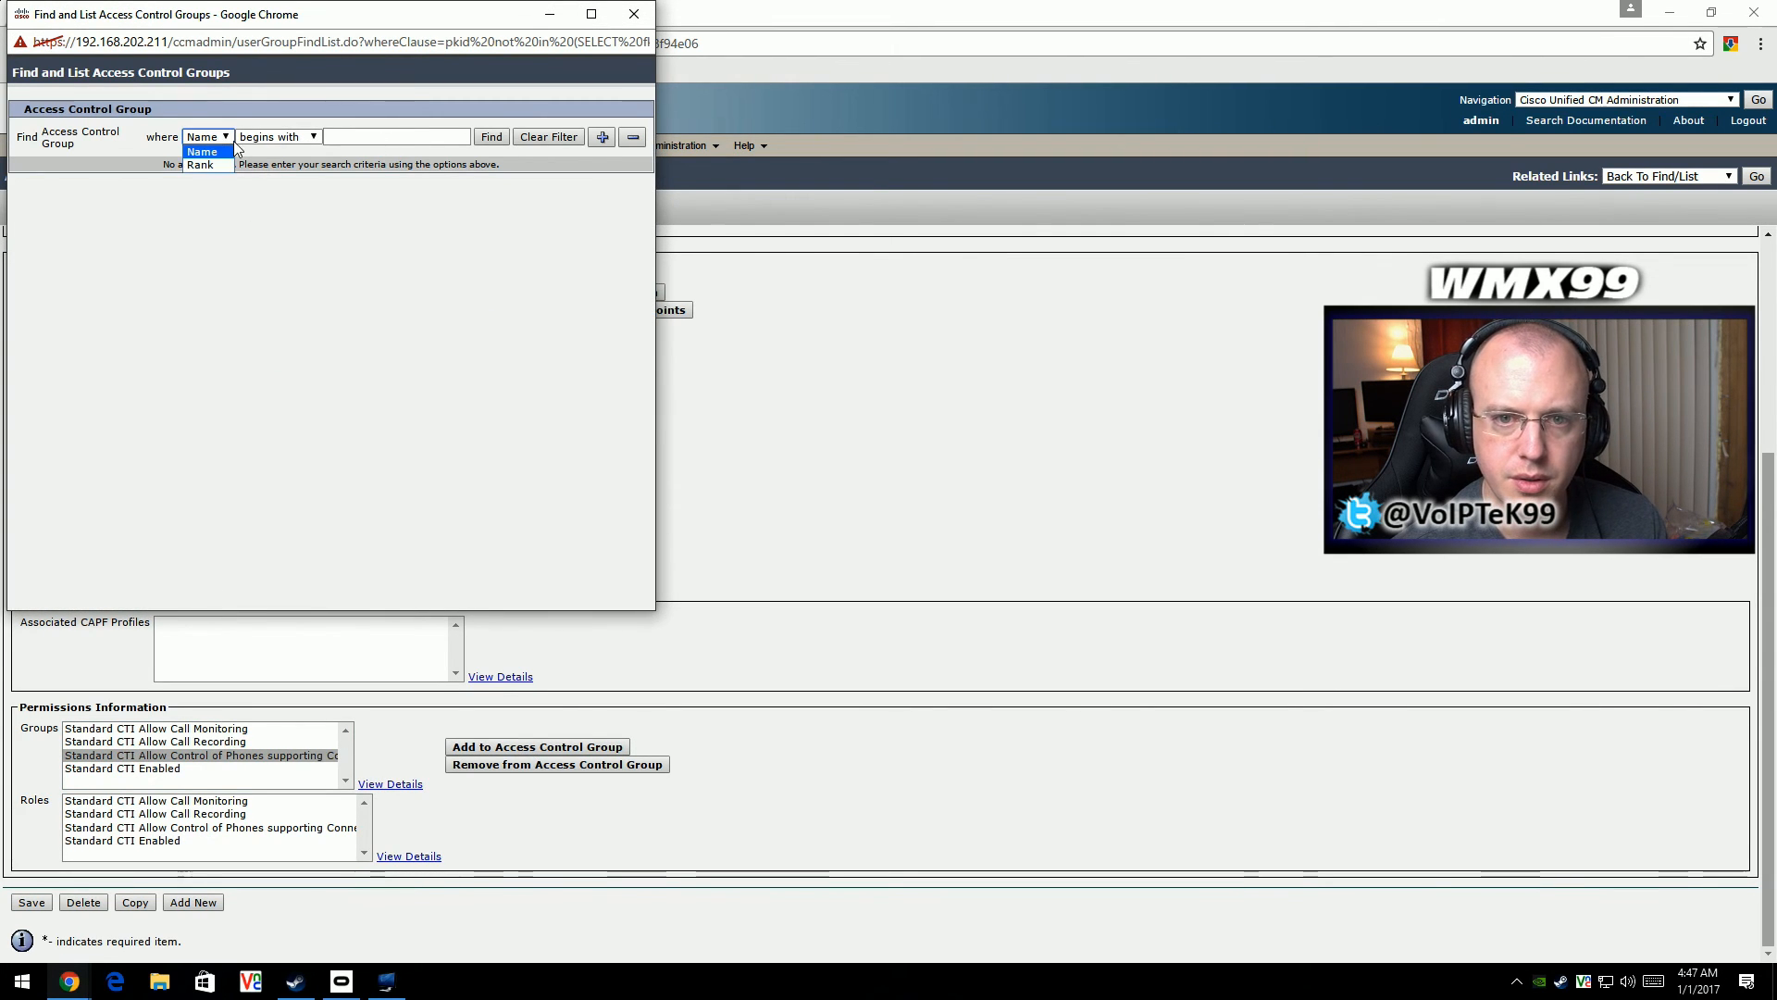
left_click(313, 137)
left_click(296, 164)
left_click(339, 137)
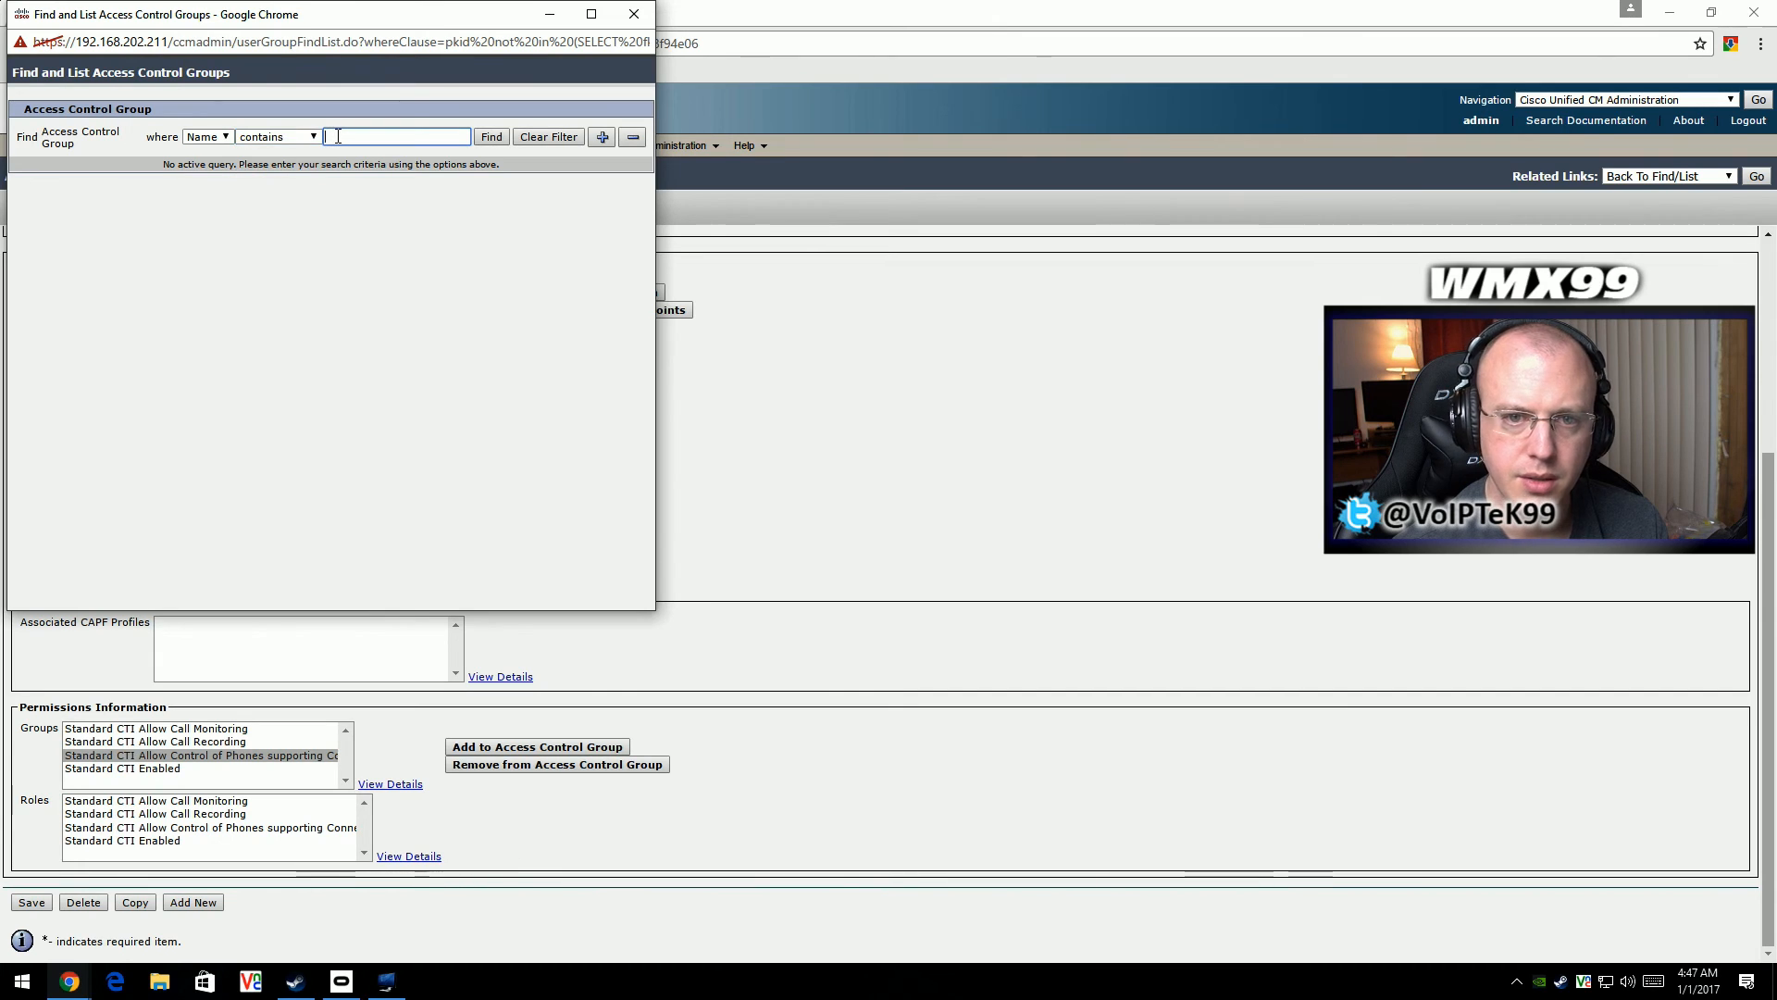
type("cti")
key("Return")
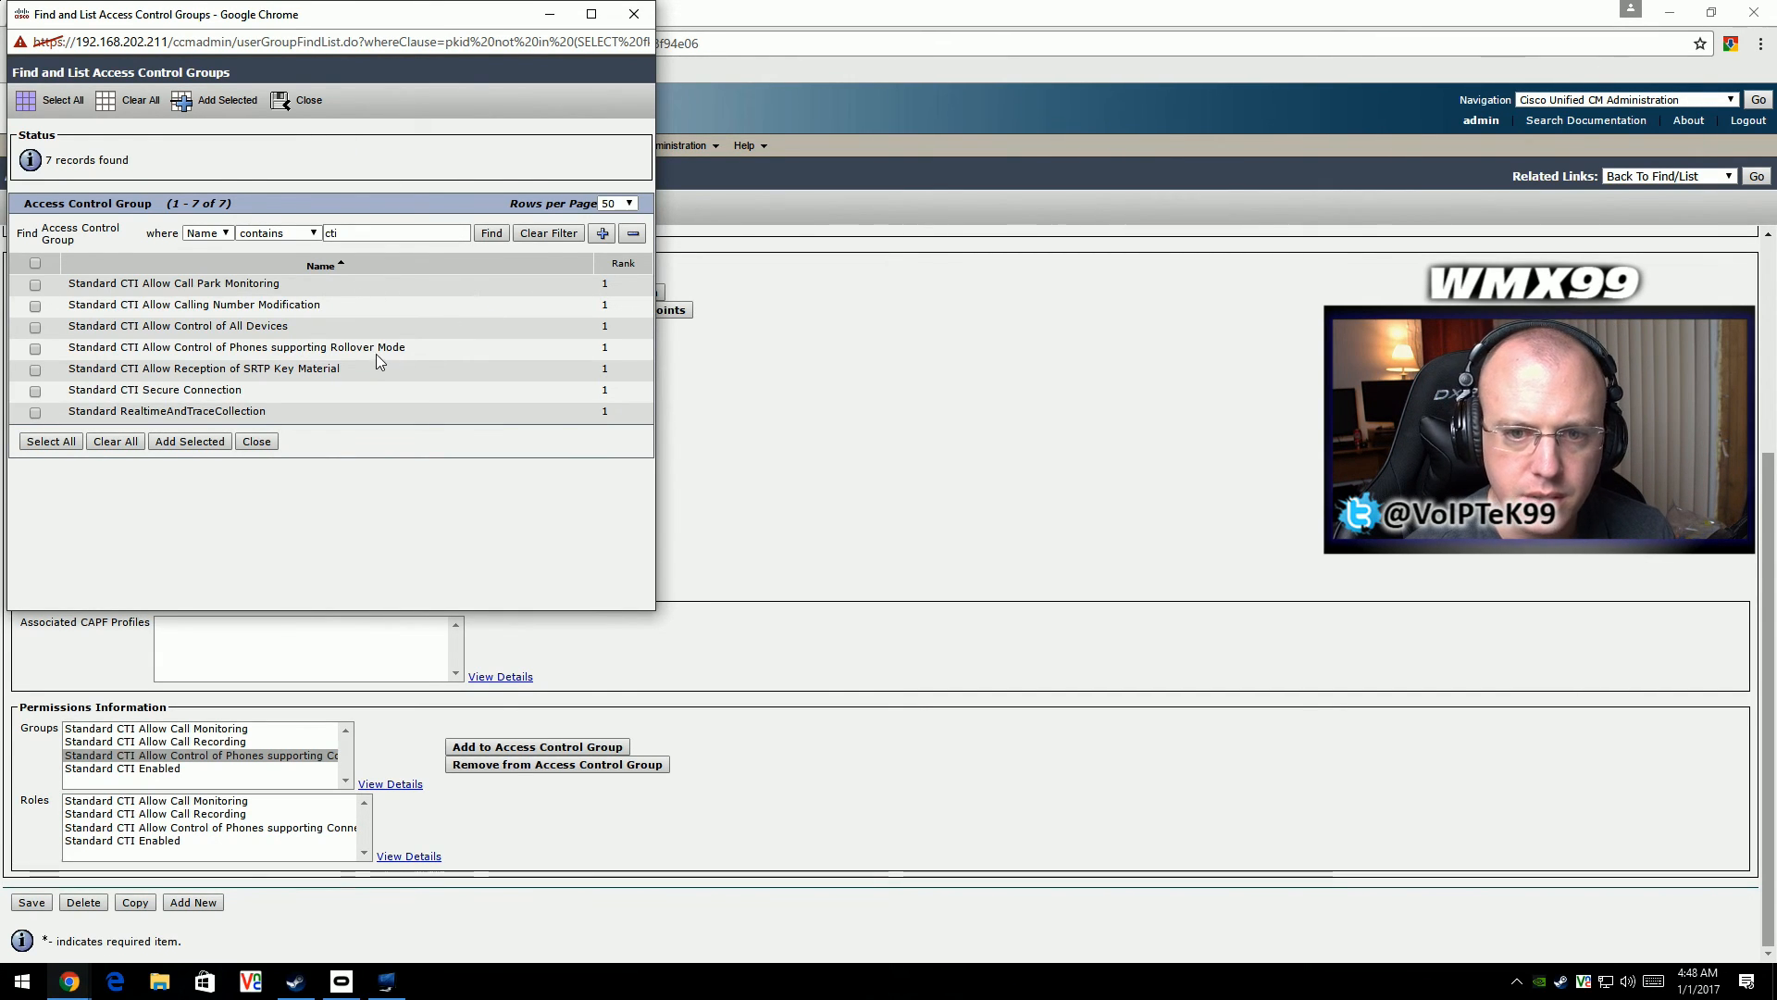
- Add rmcmagent to Standard CTI Allow Control of All Devices and Standard CTI Allow Control of Phones supporting Rollover Mode, and save the user
left_click(35, 348)
left_click(36, 327)
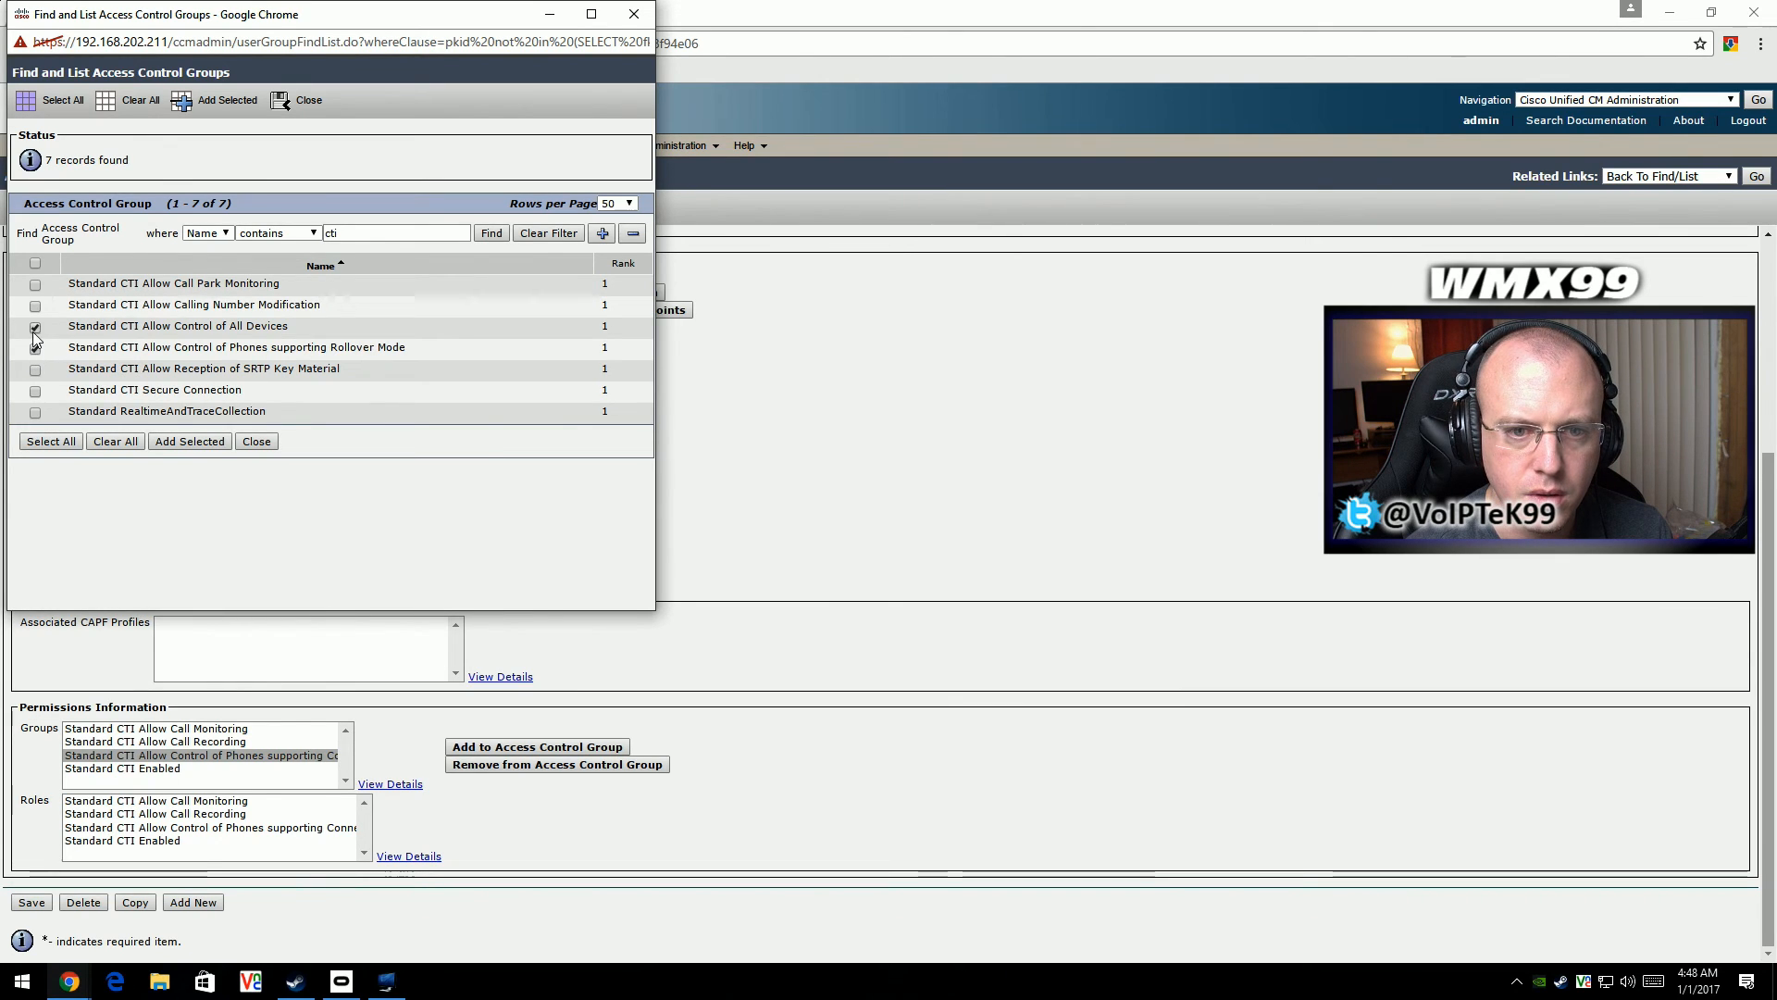
left_click(198, 441)
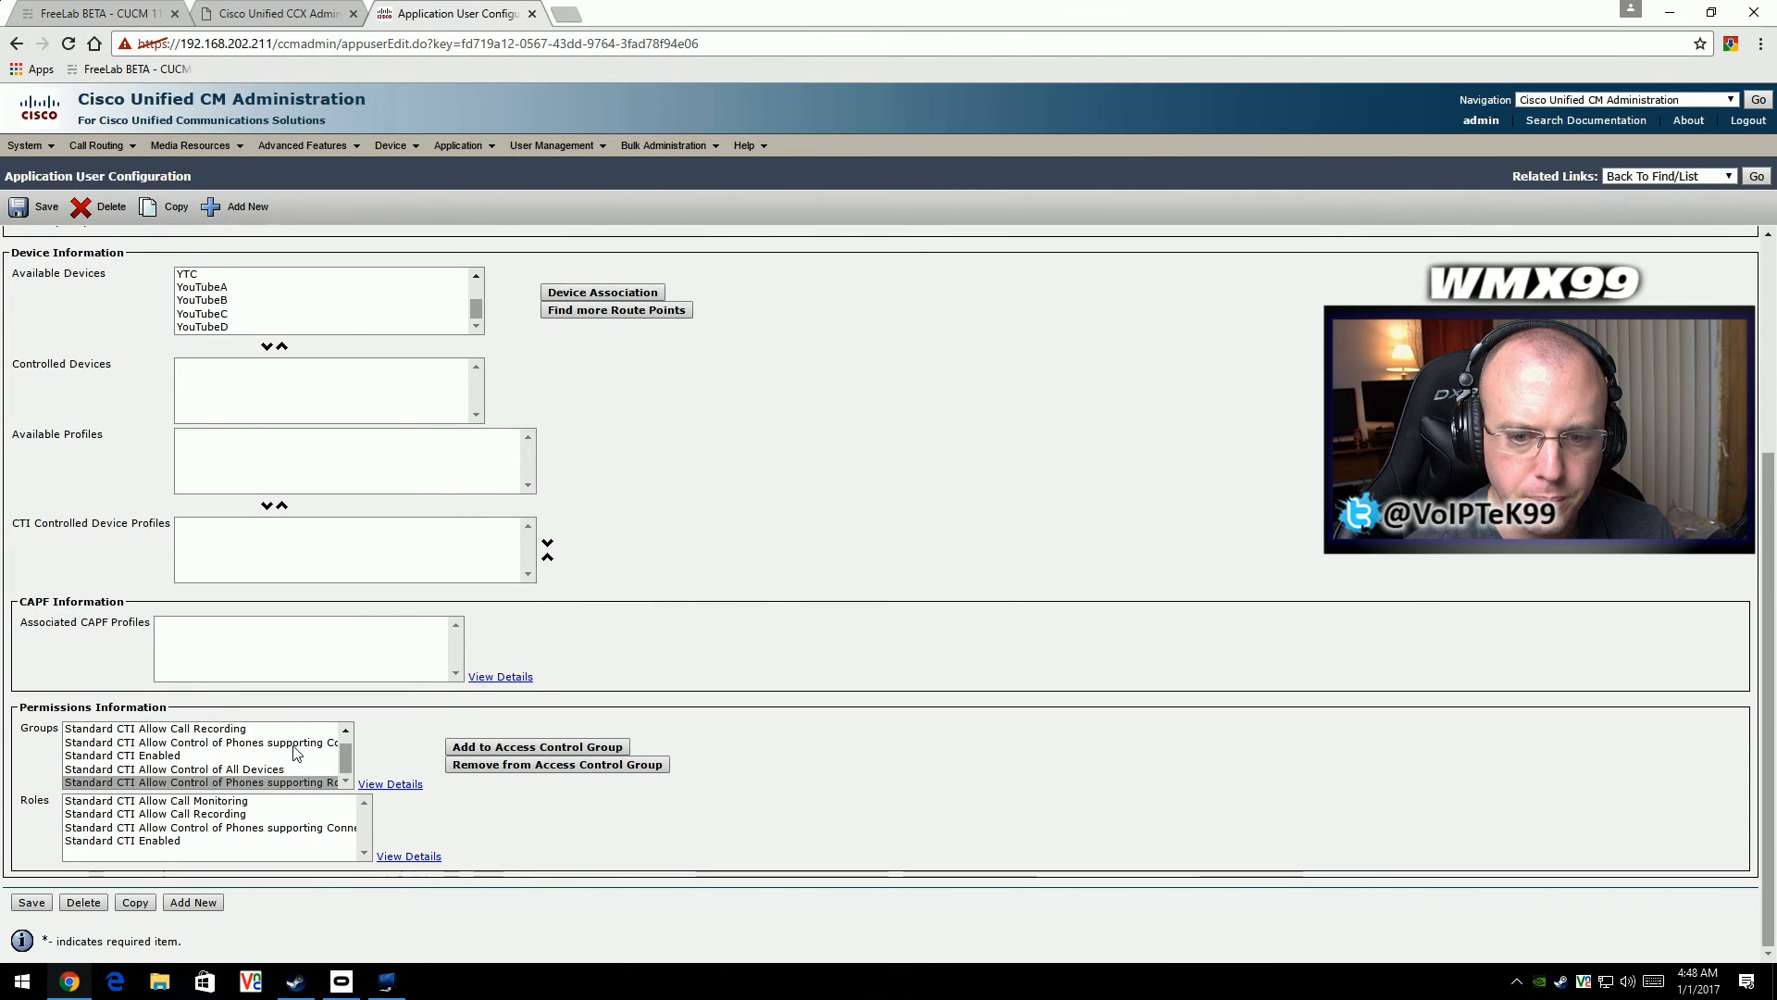
left_click(251, 743)
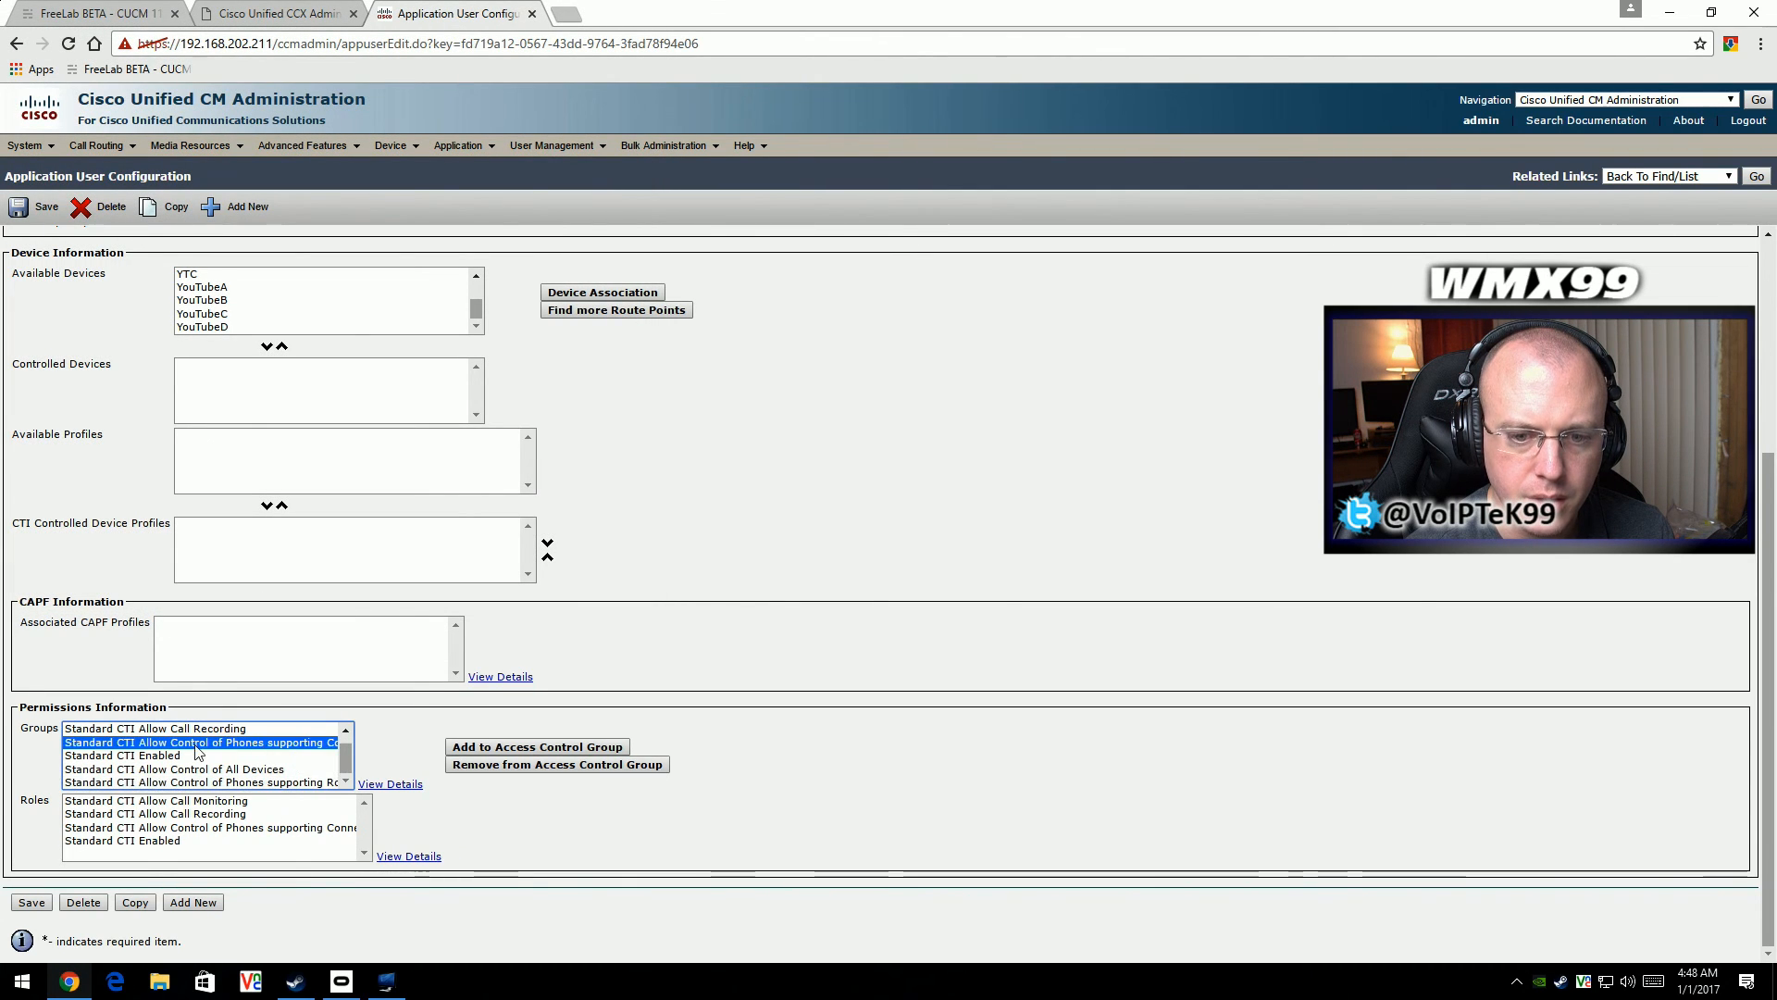
left_click(279, 783)
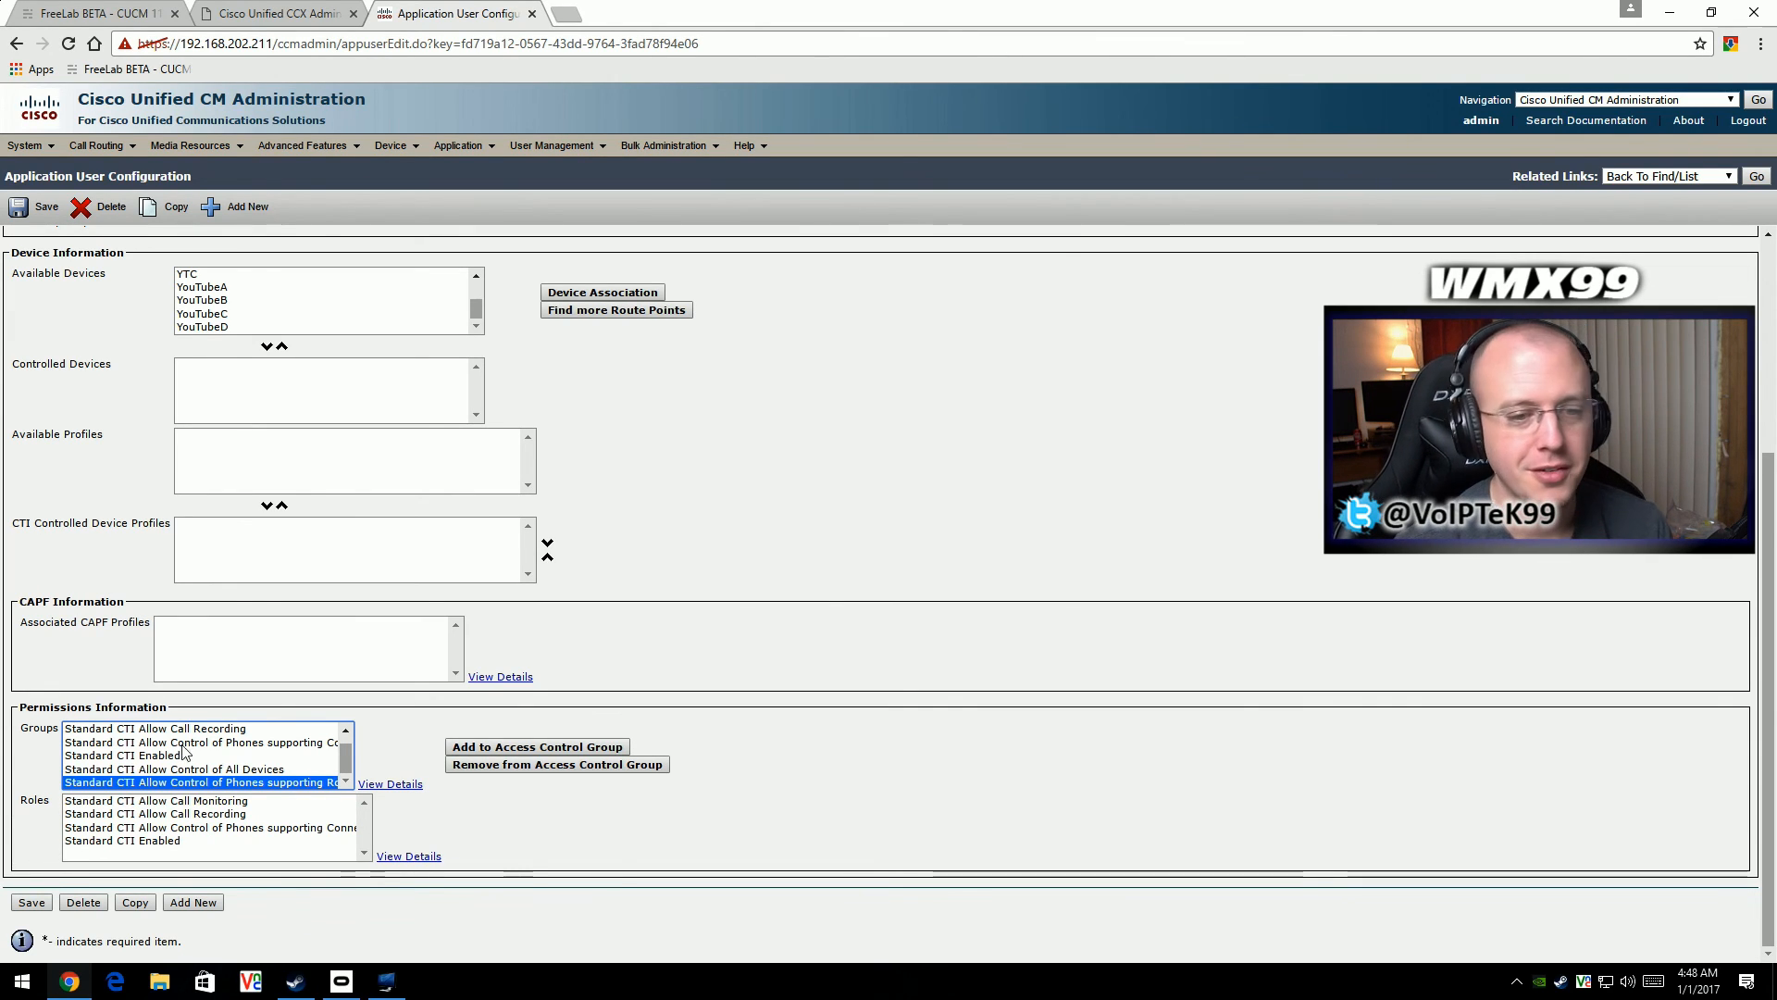
left_click(32, 903)
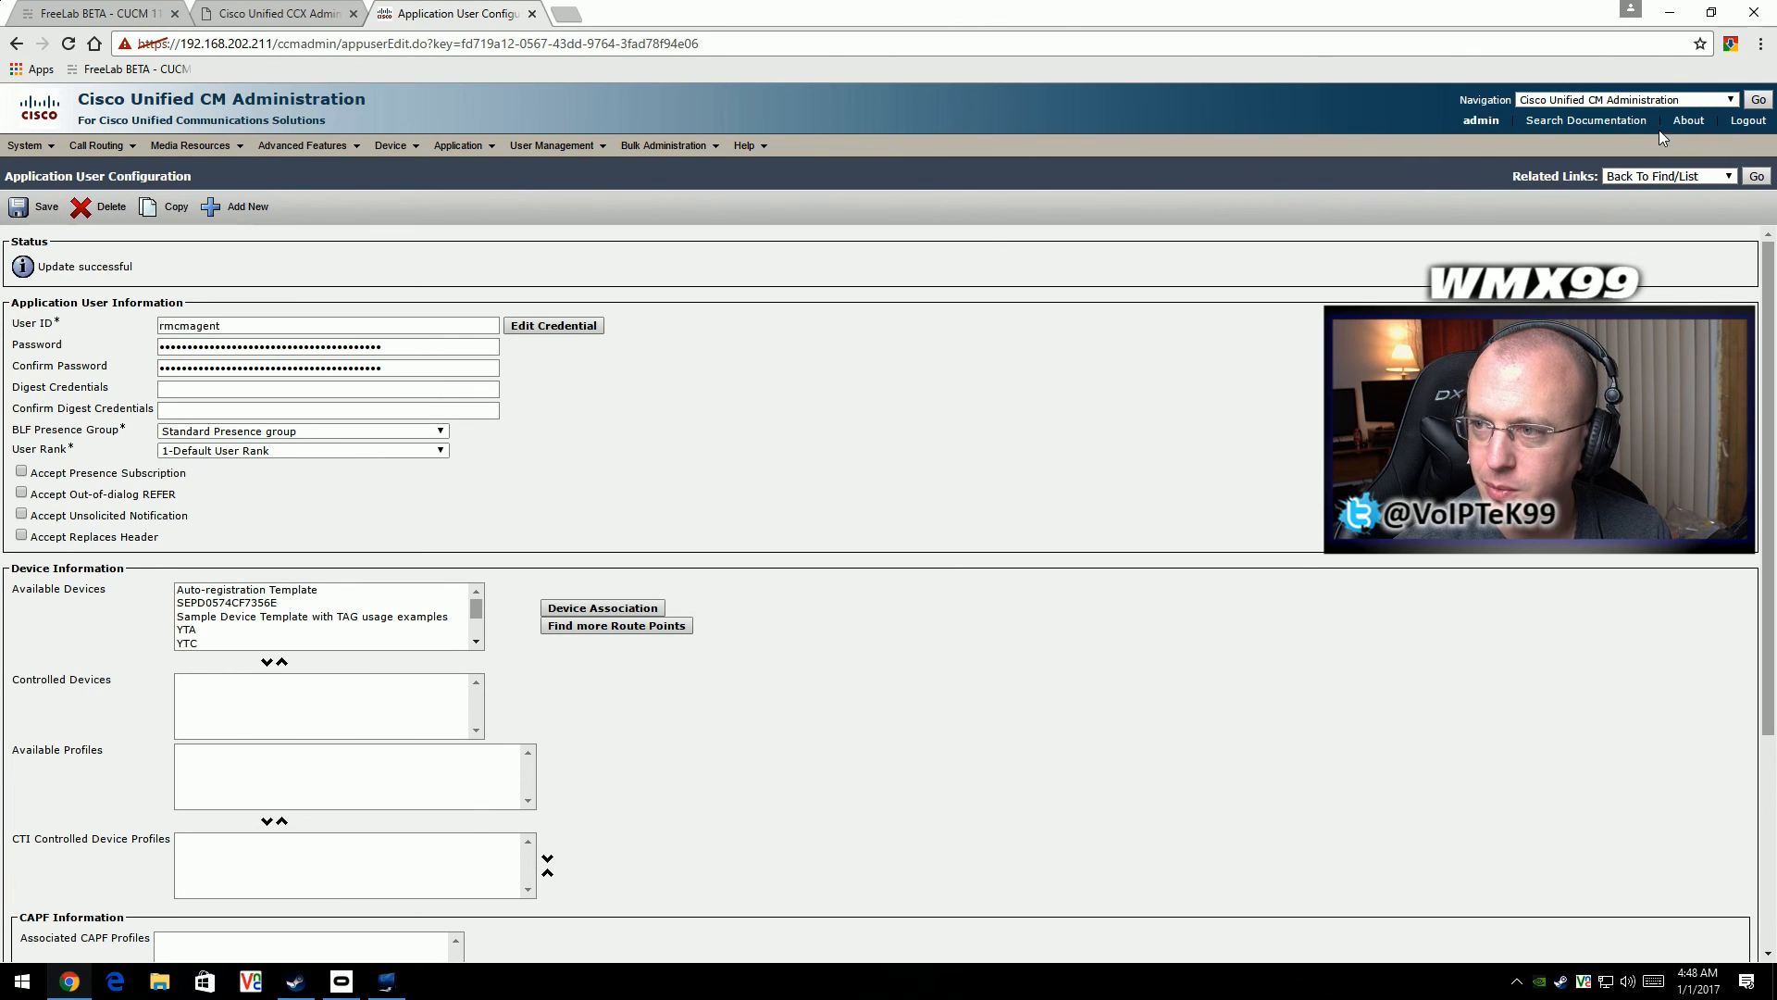
- Enlarge the browser page zoom to 200%
left_click(1760, 44)
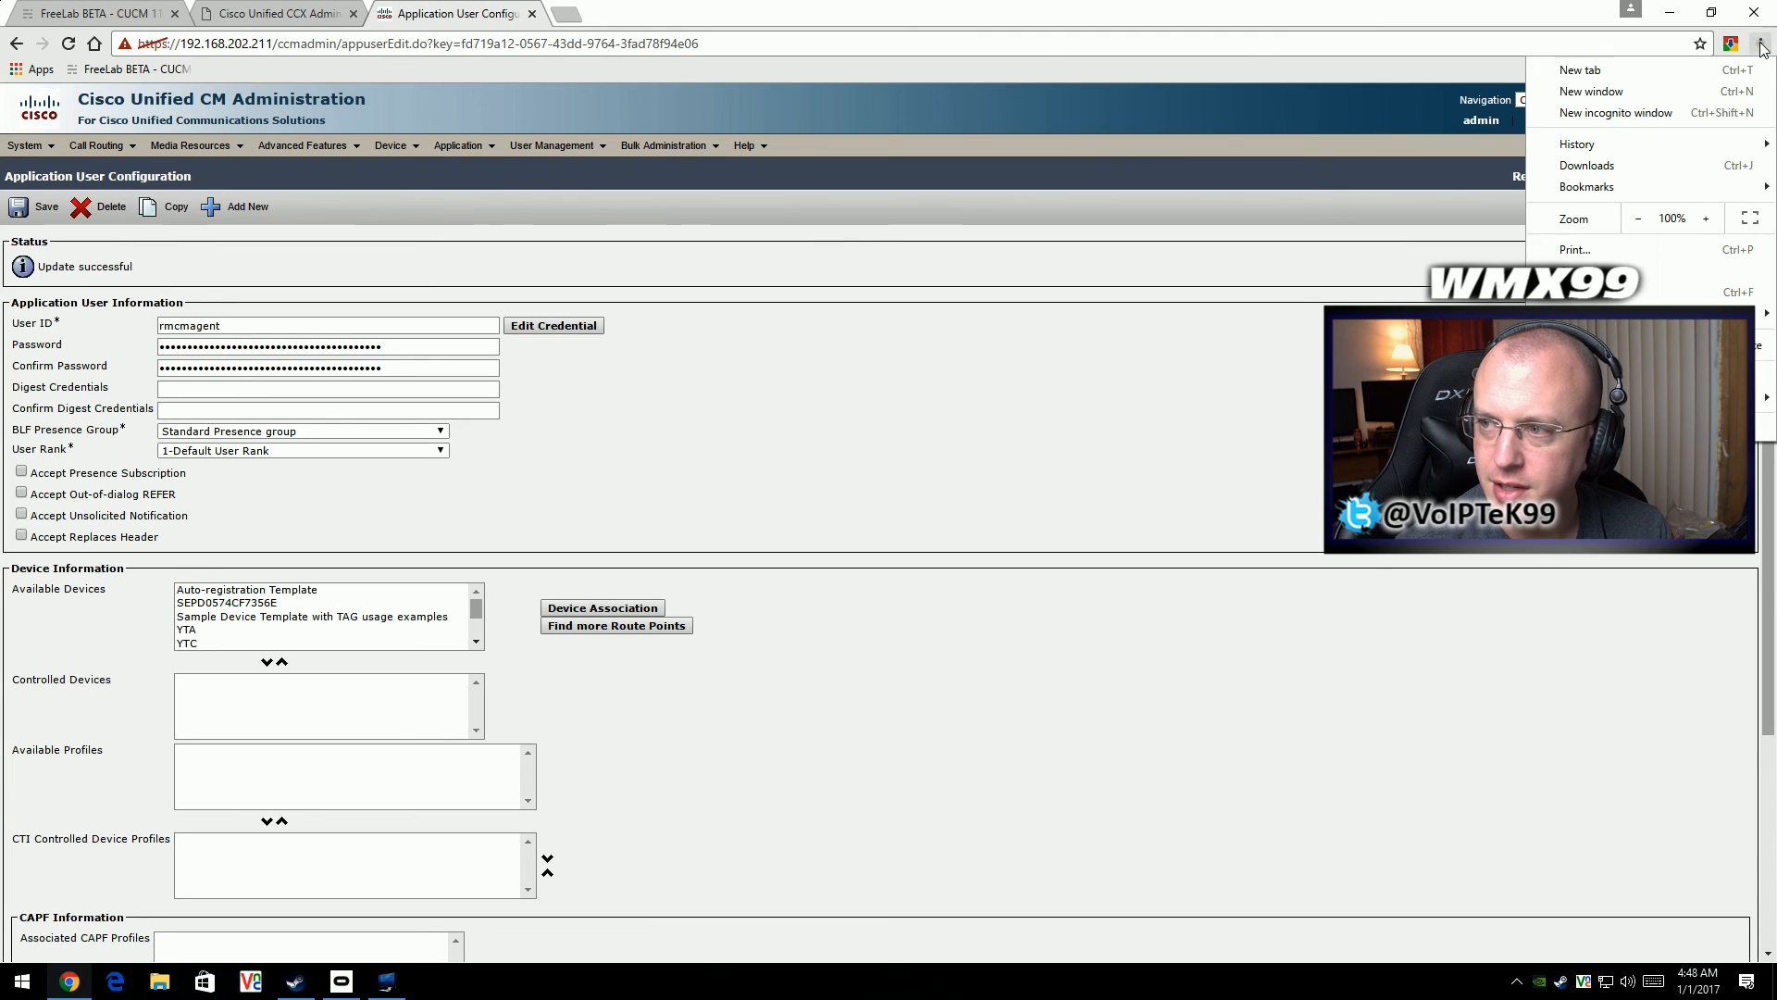
left_click(1706, 218)
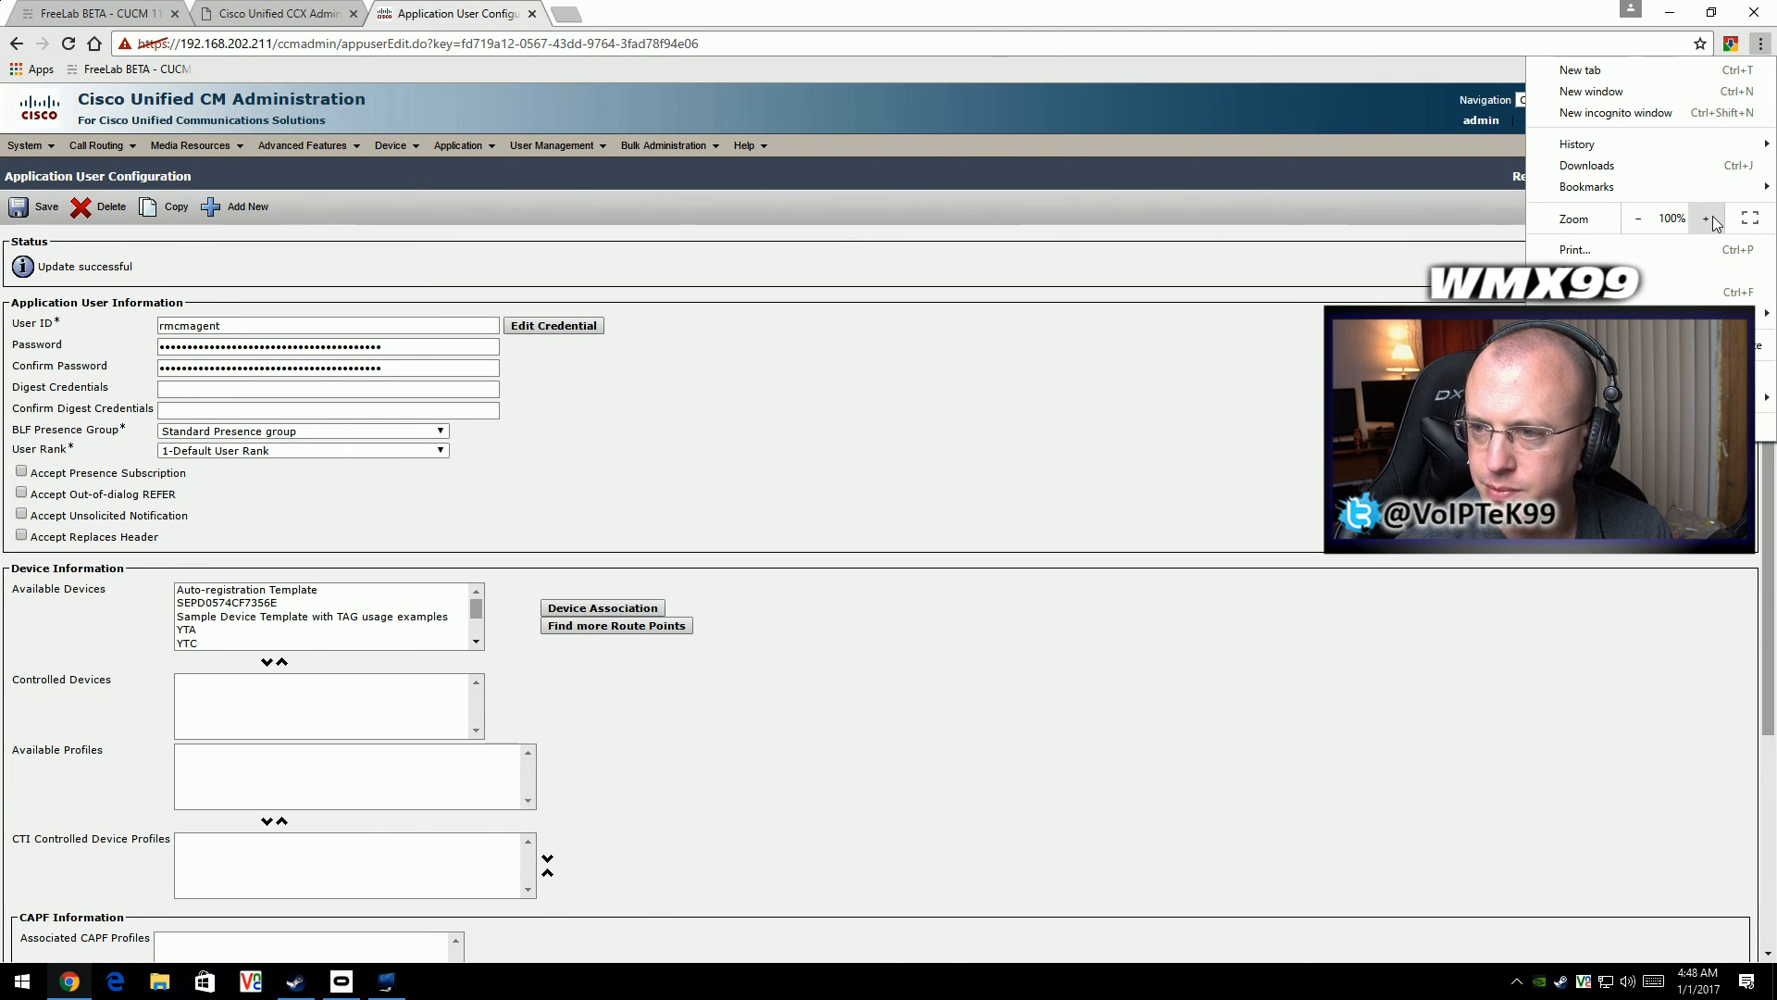
left_click(1706, 218)
left_click(1706, 218)
left_click(1706, 218)
left_click(1705, 219)
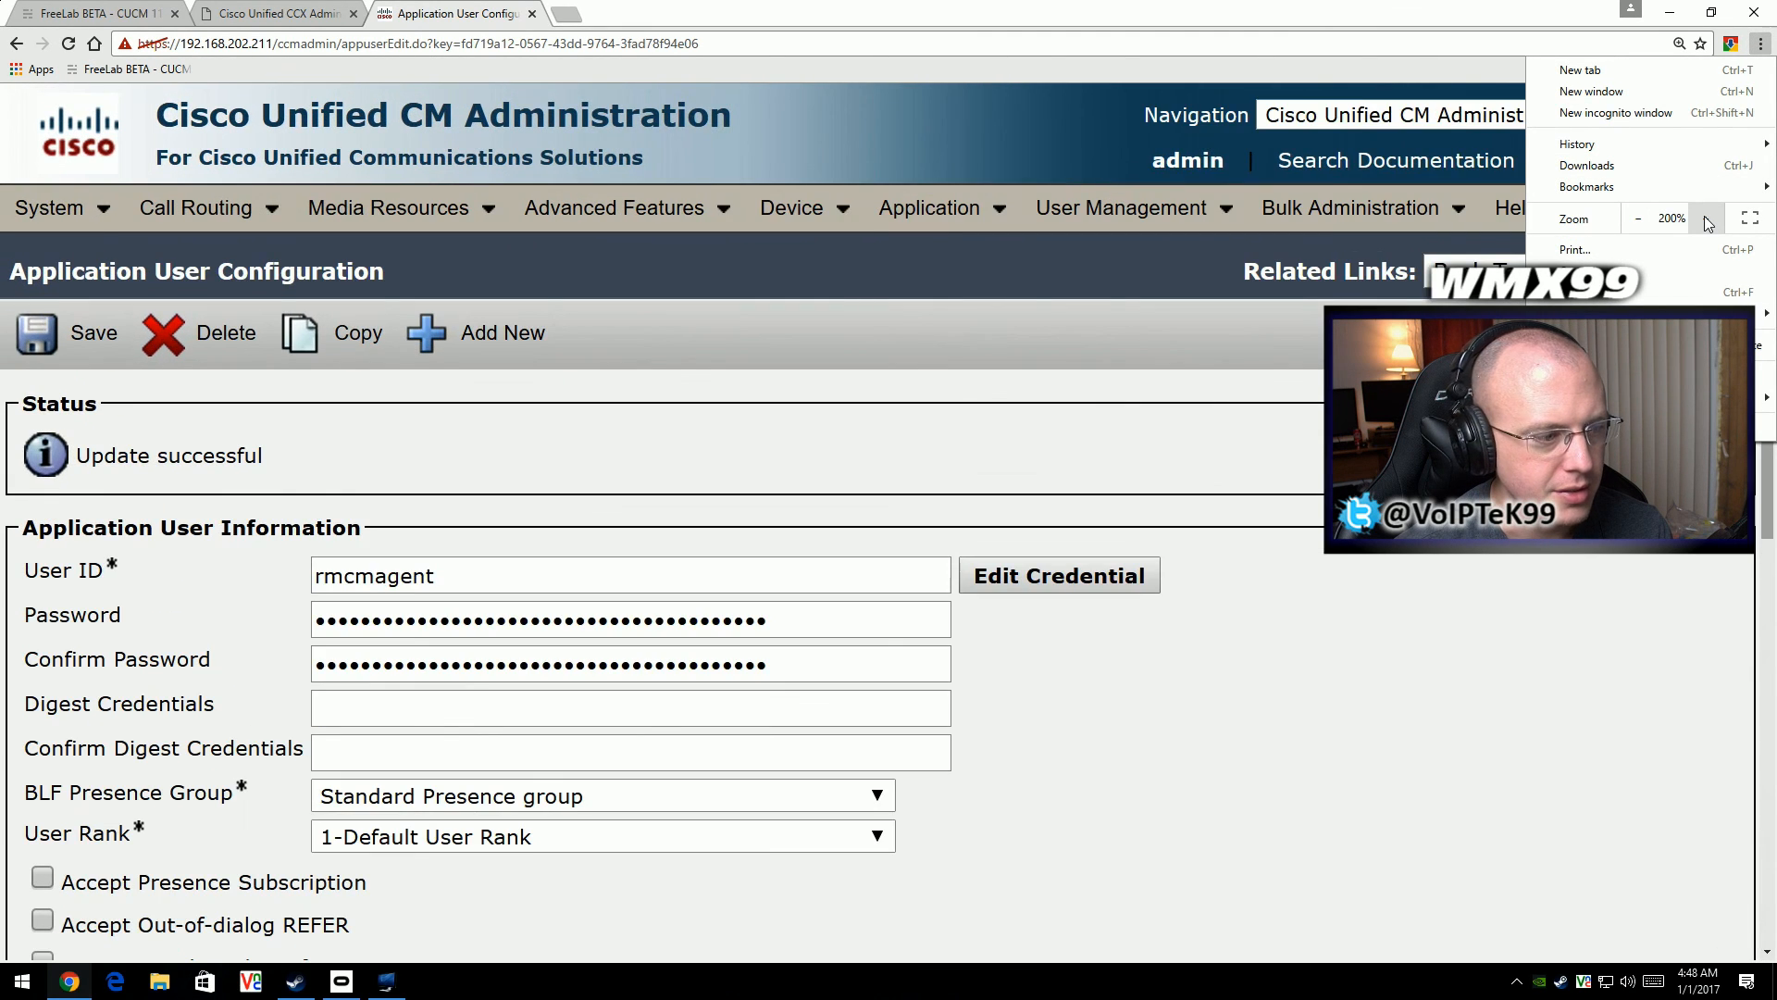
left_click(1242, 541)
scroll(1242, 541, "down", 10)
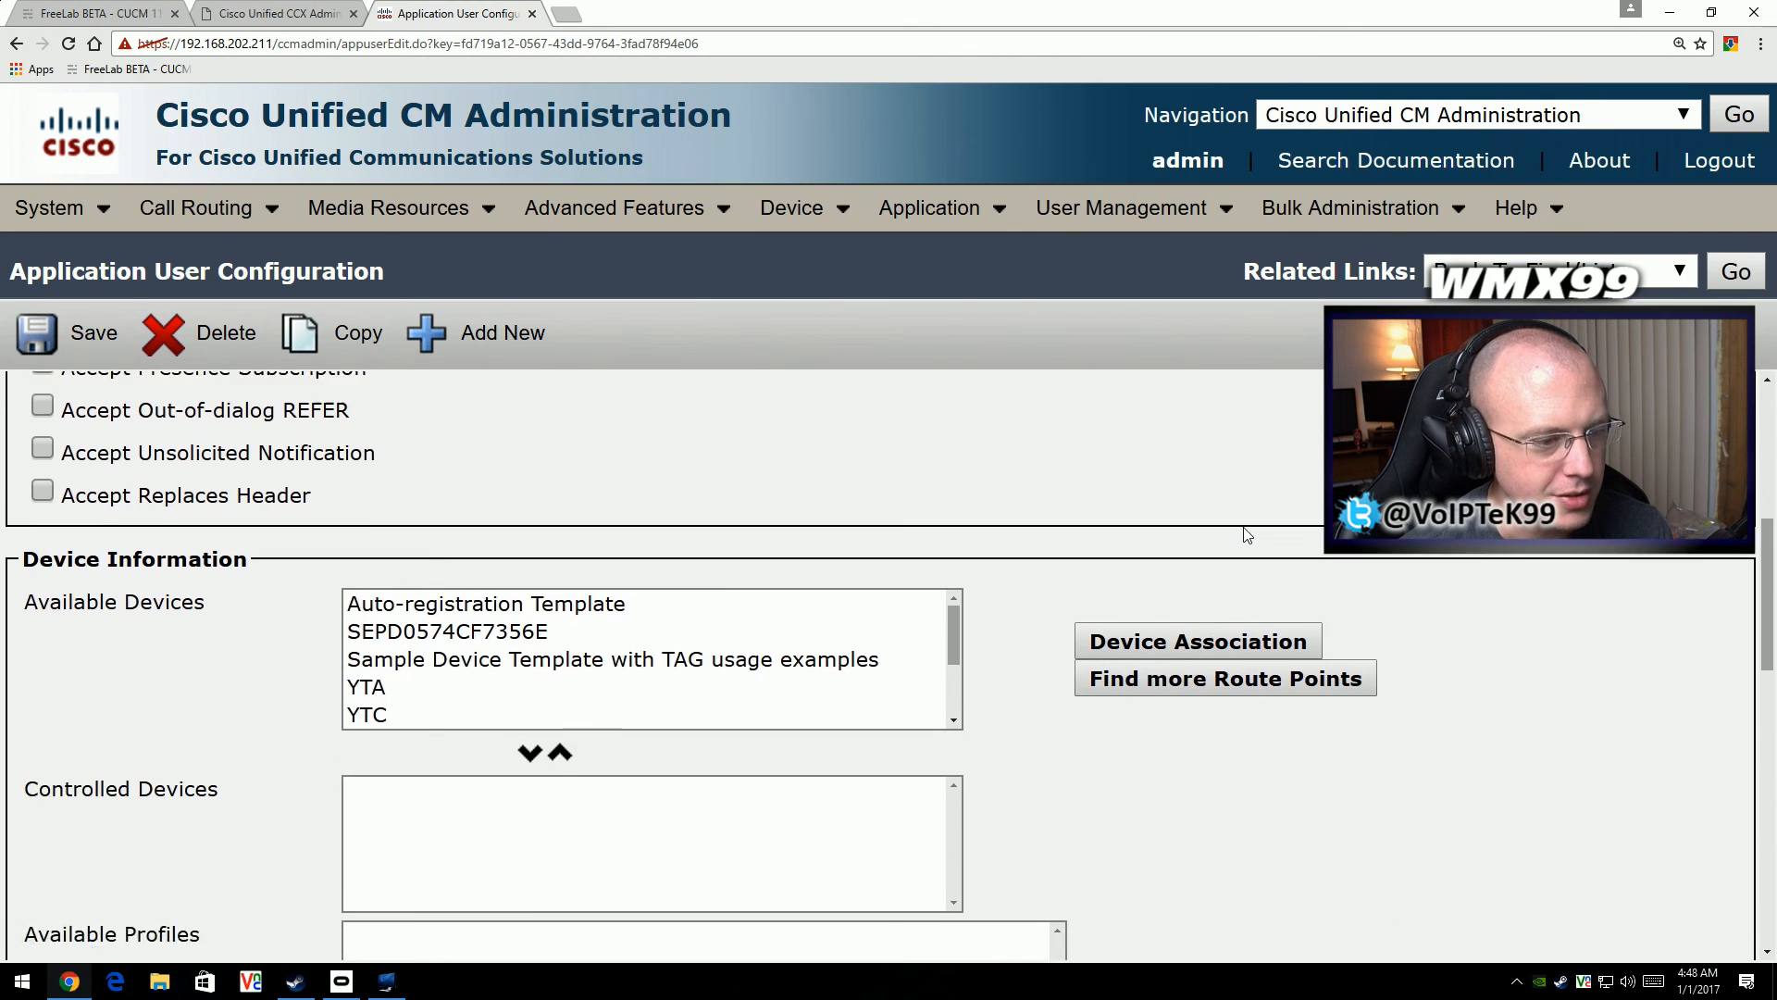
scroll(1247, 530, "up", 15)
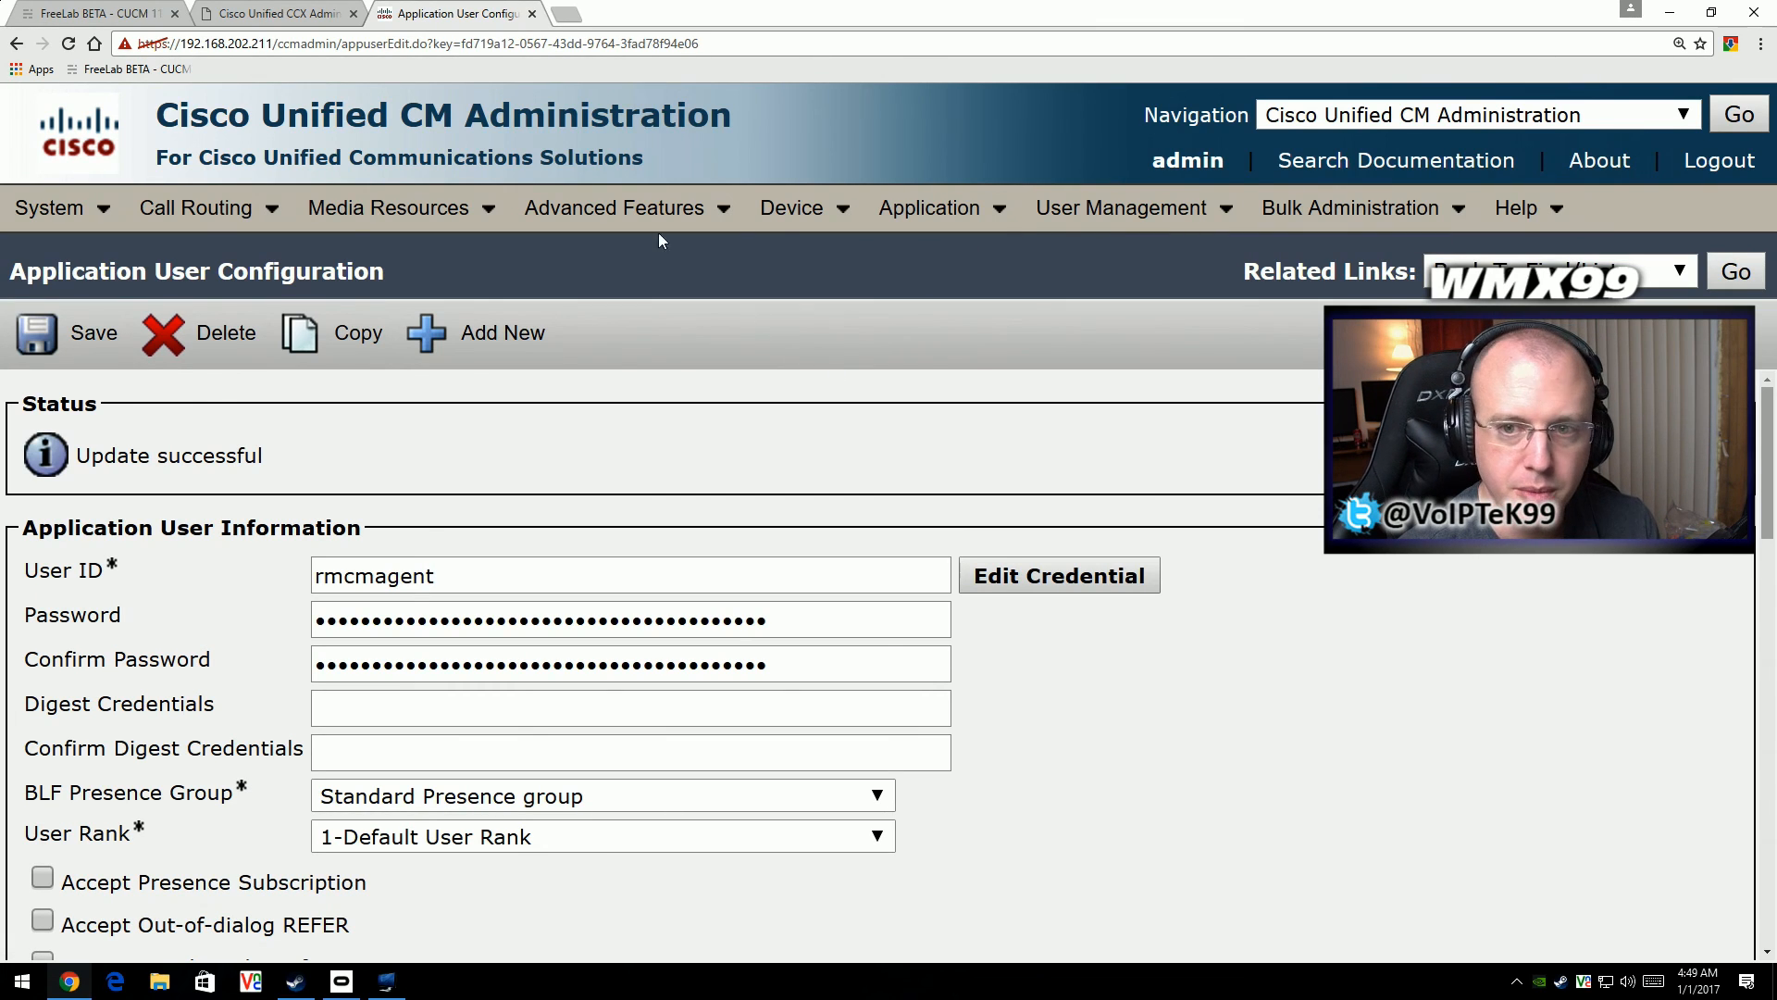
- List all phones and open the configuration of the YouTubeA device
mouse_move(826, 198)
mouse_move(905, 215)
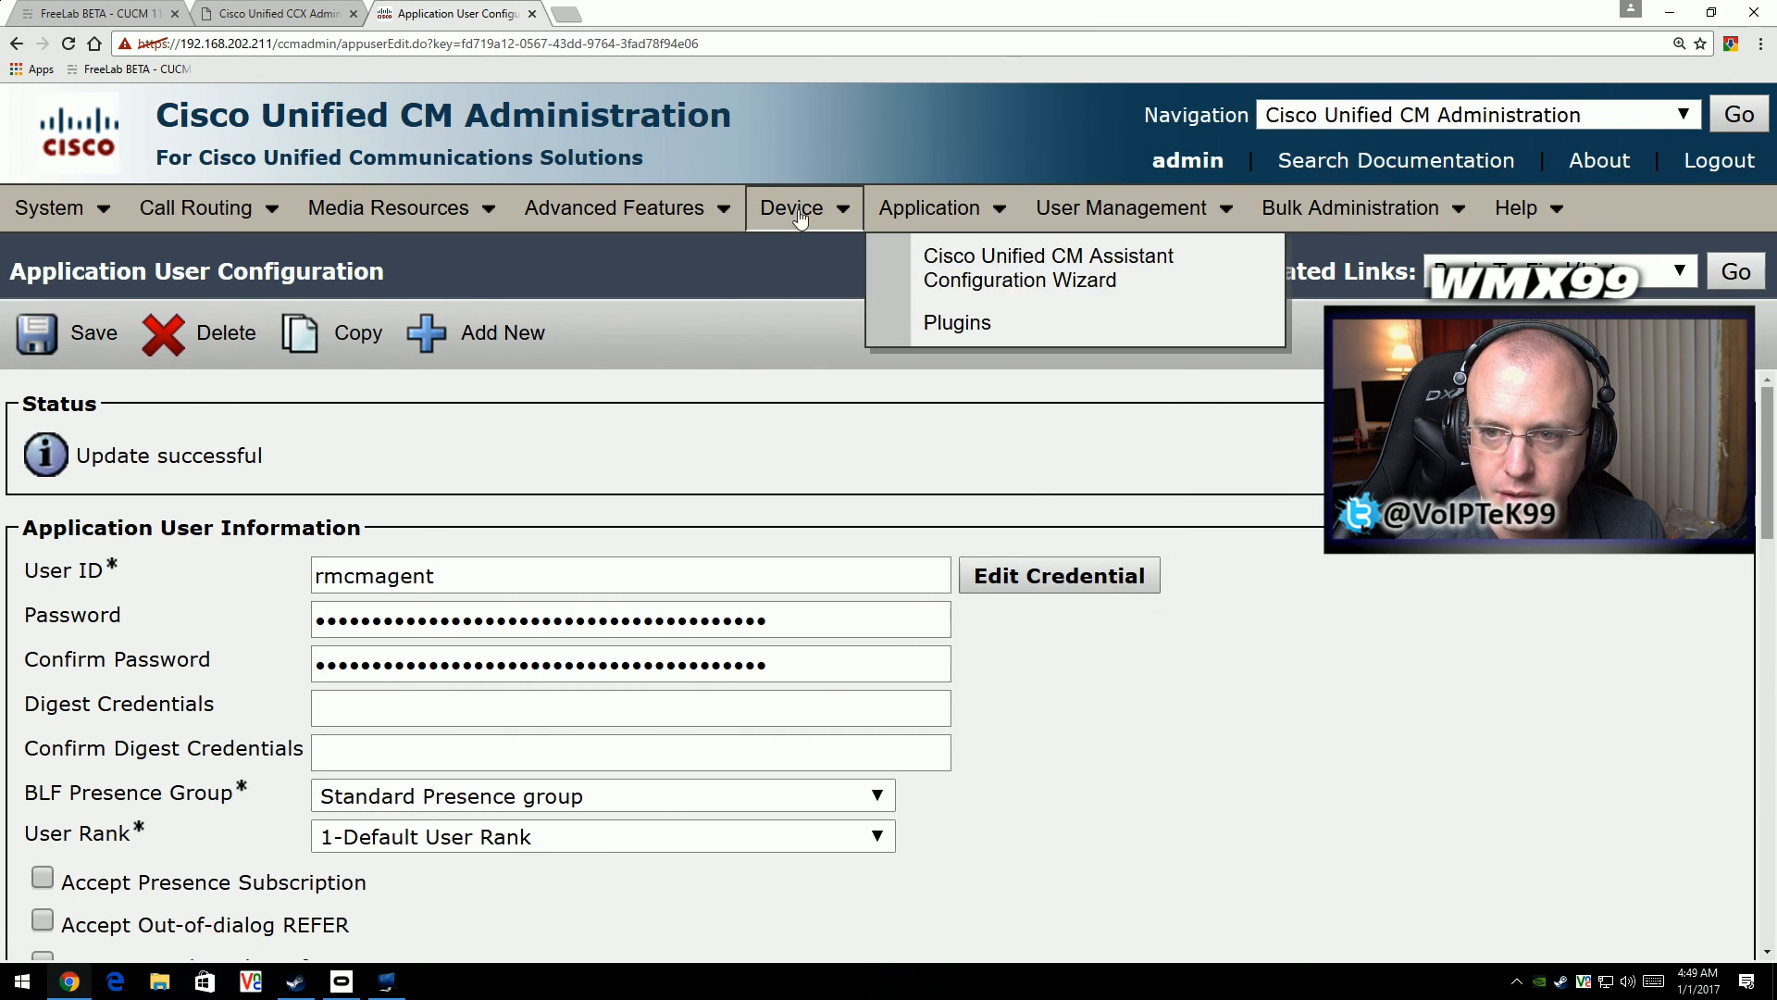
left_click(847, 380)
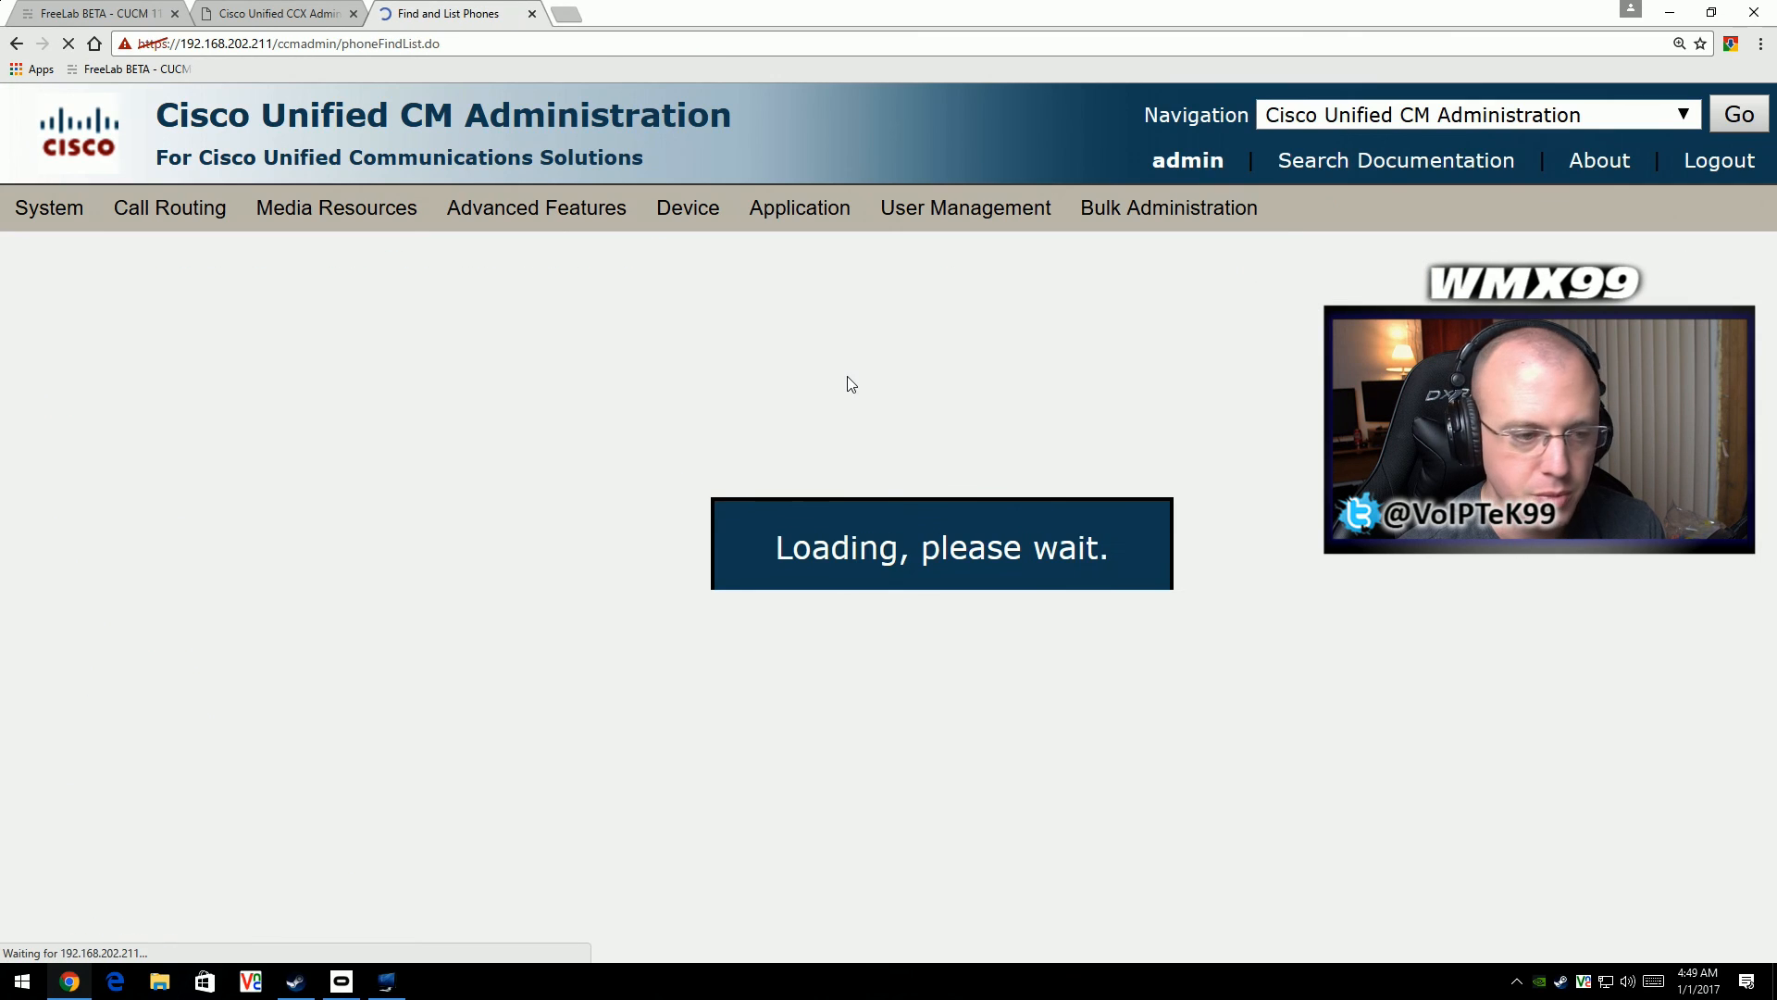
scroll(416, 518, "down", 2)
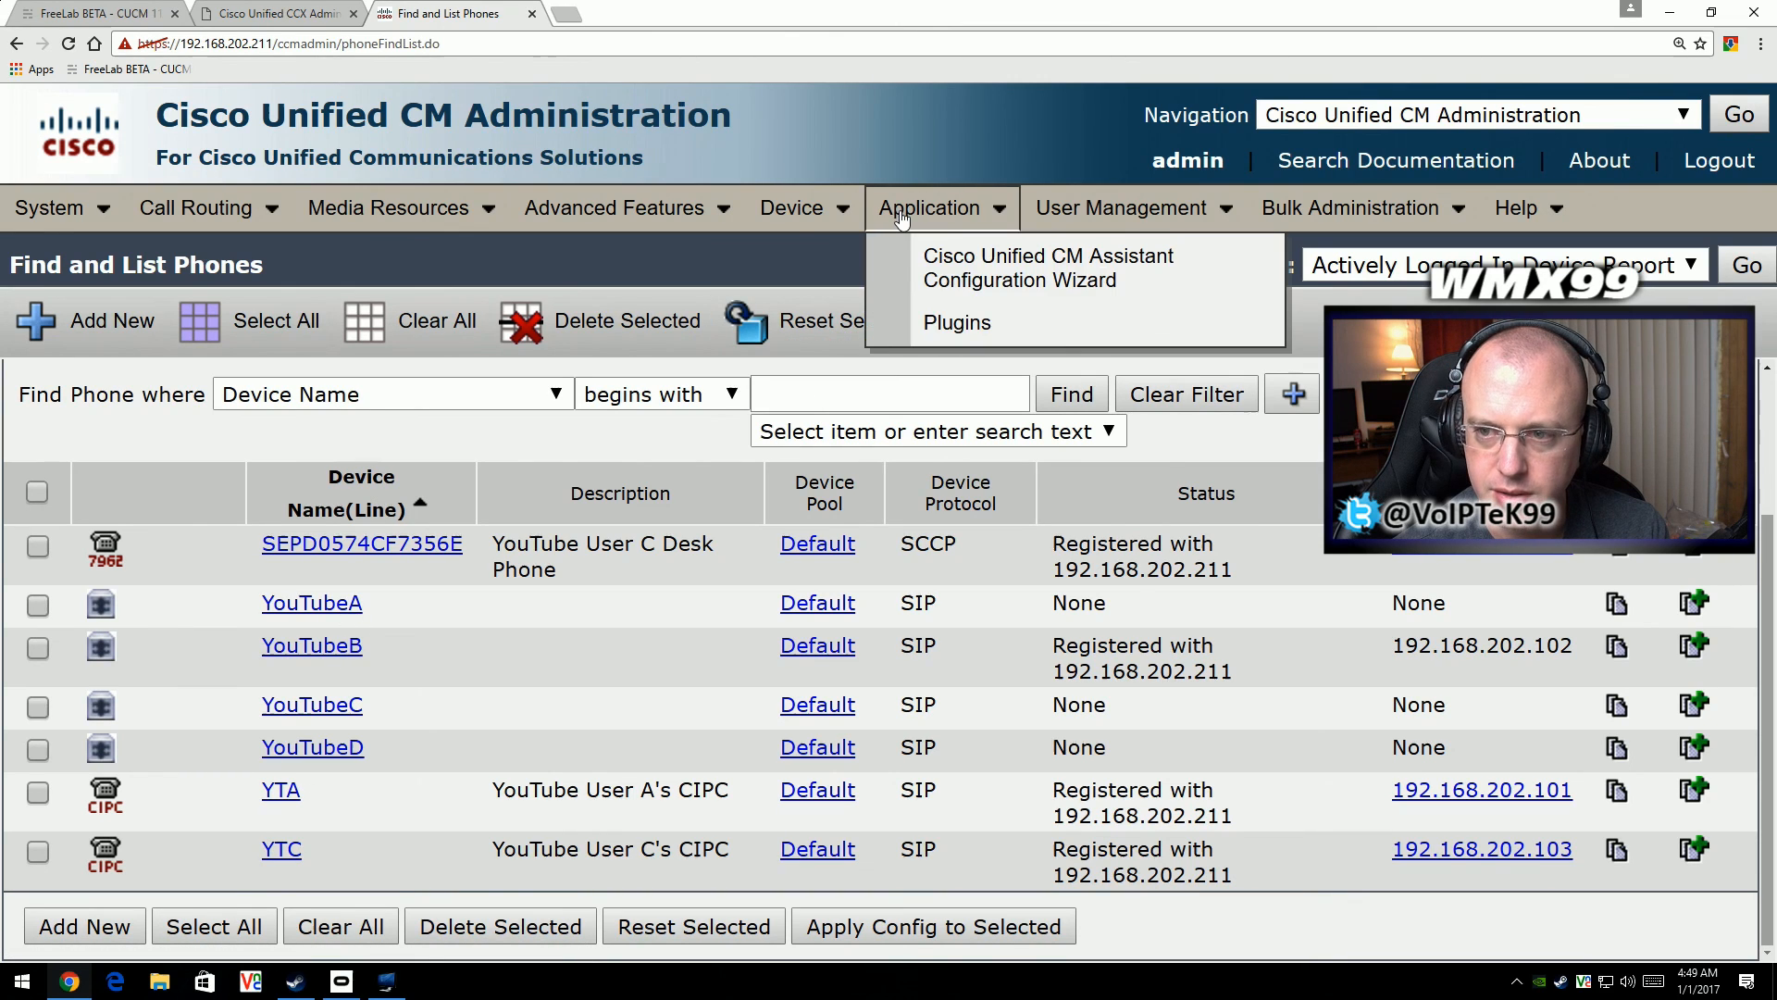
mouse_move(808, 211)
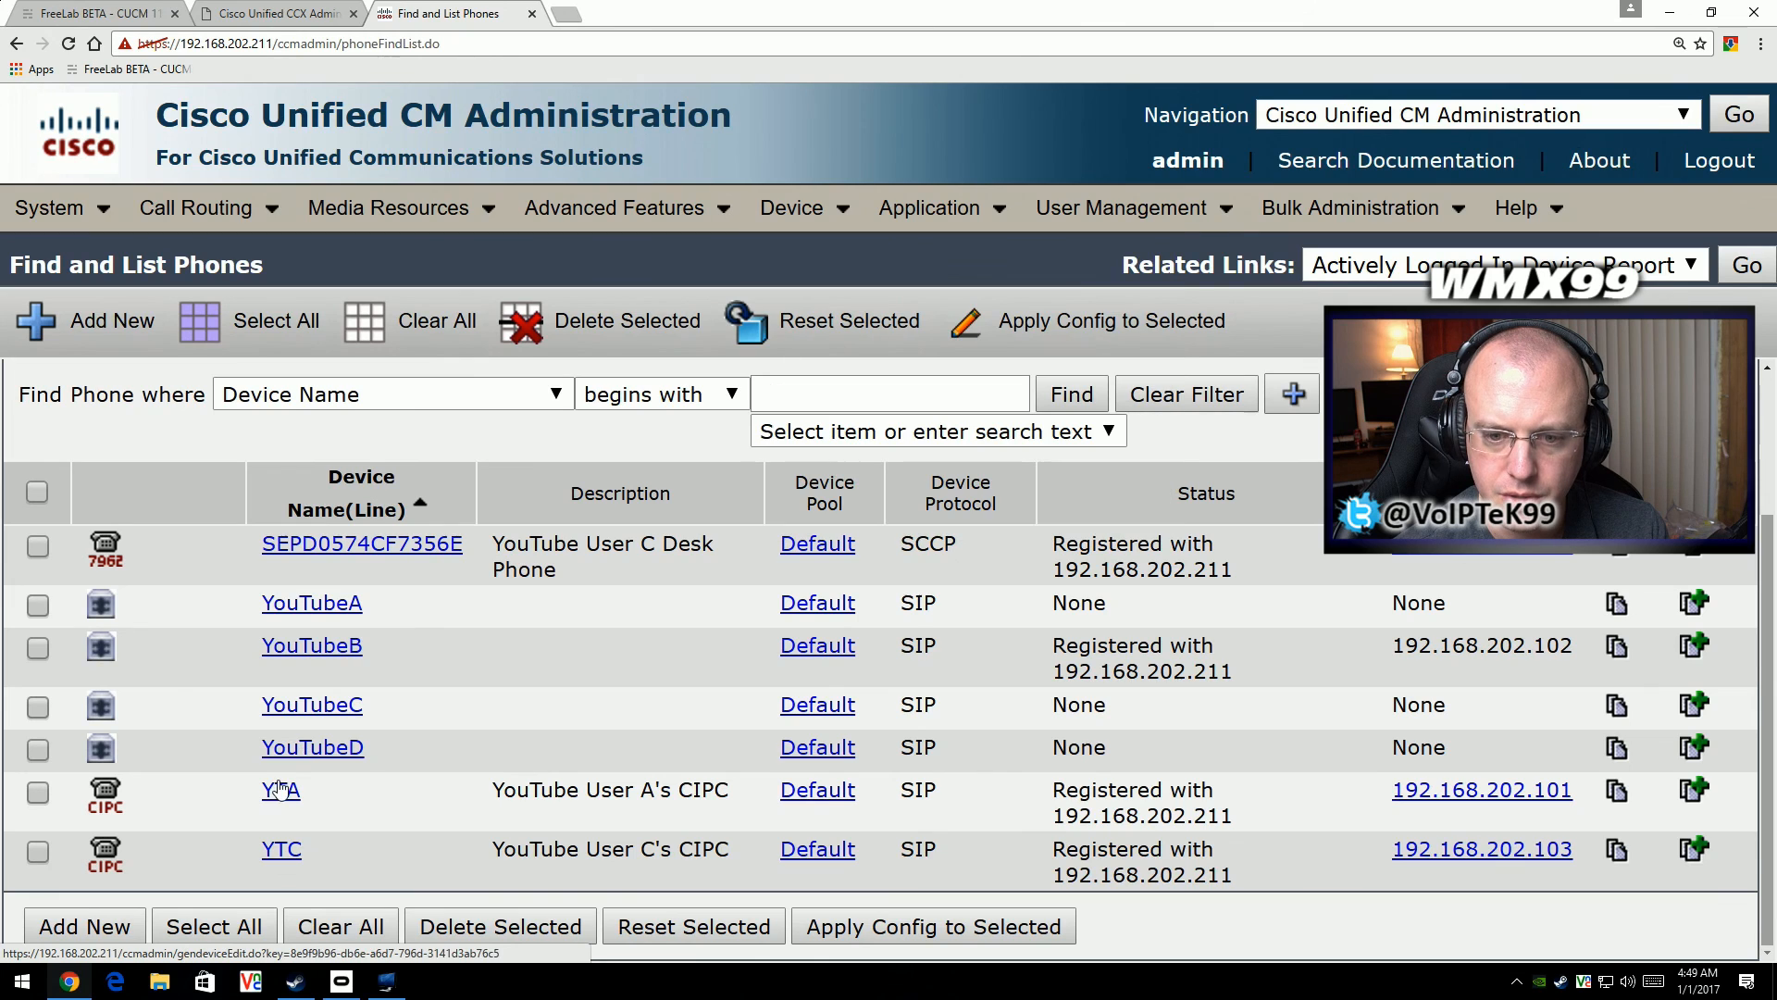
left_click(315, 609)
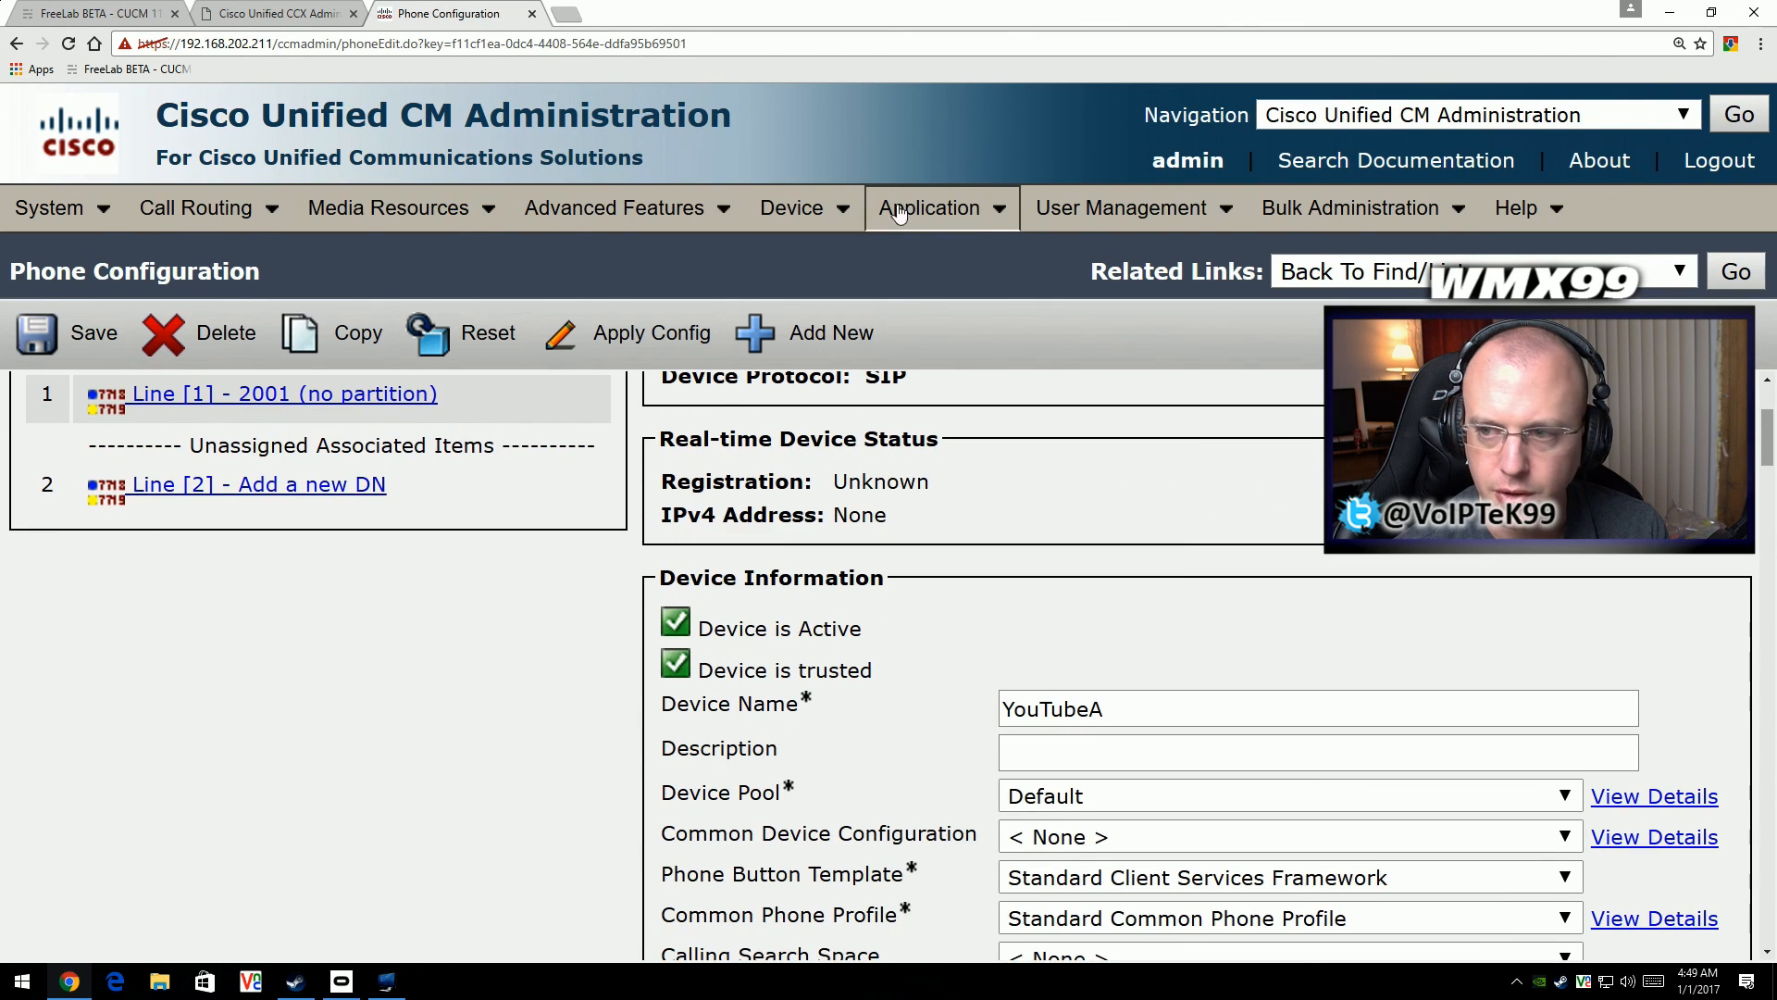
- Open end user youtubec's configuration at its CTI device control setting and directory number associations
mouse_move(801, 213)
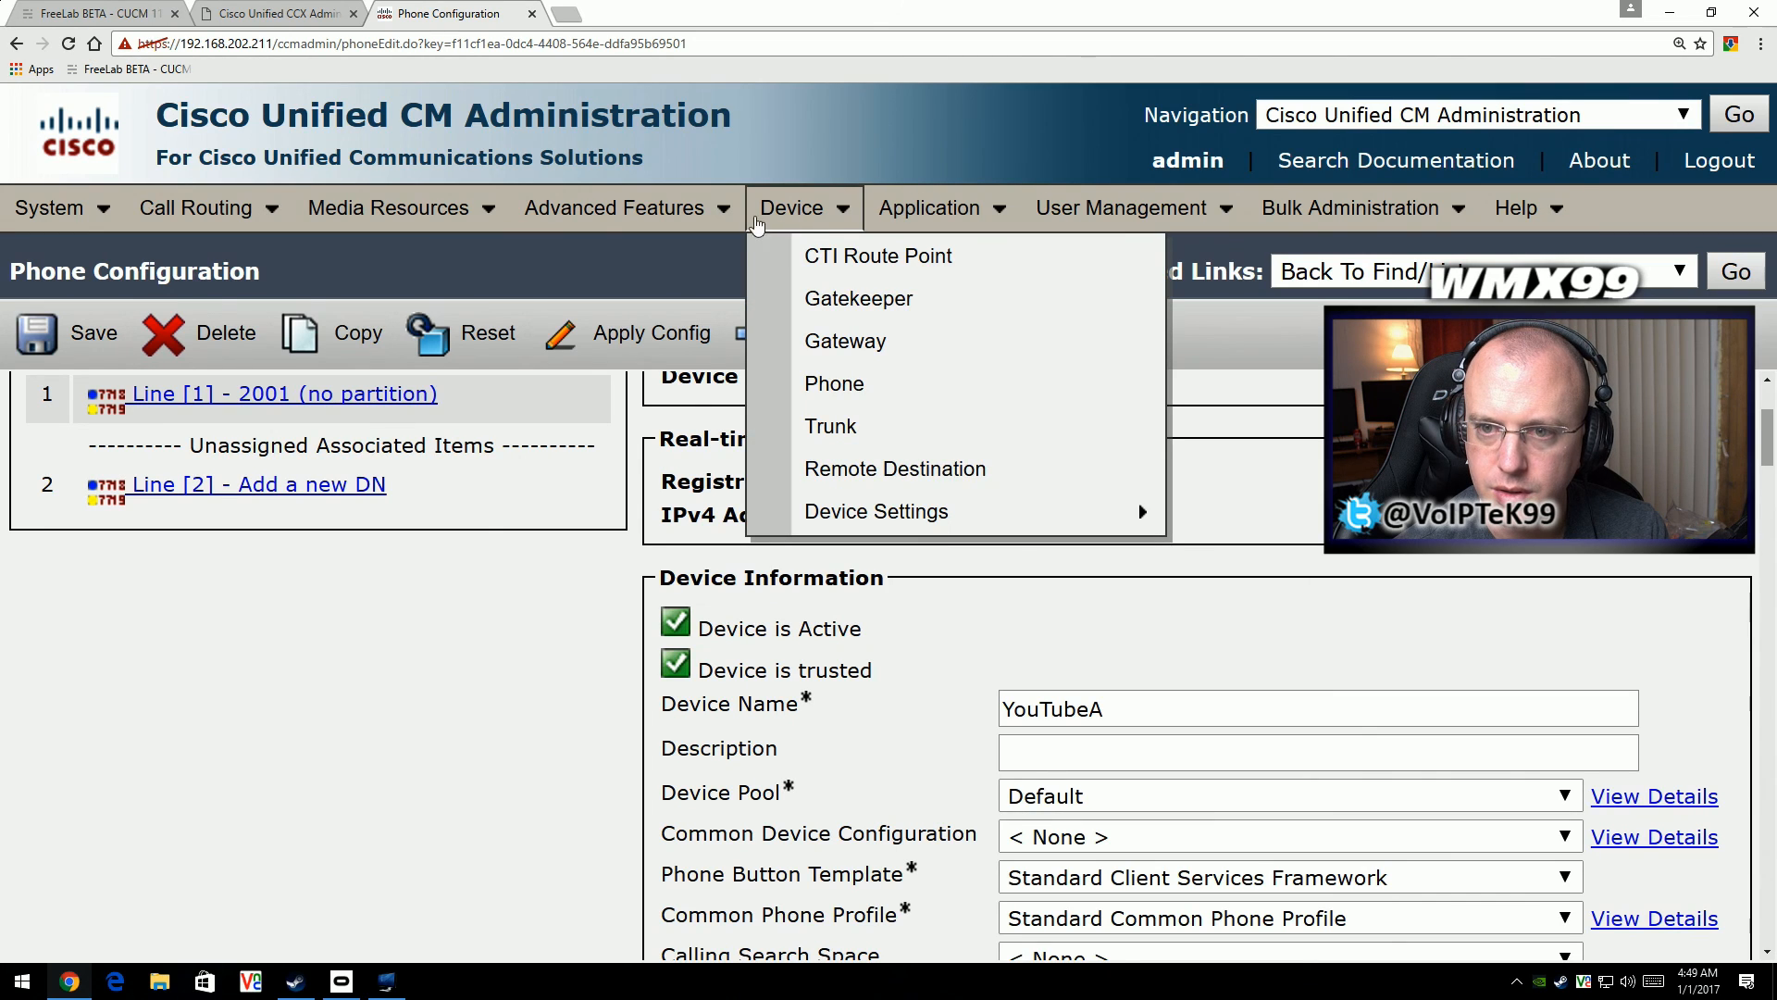
mouse_move(932, 210)
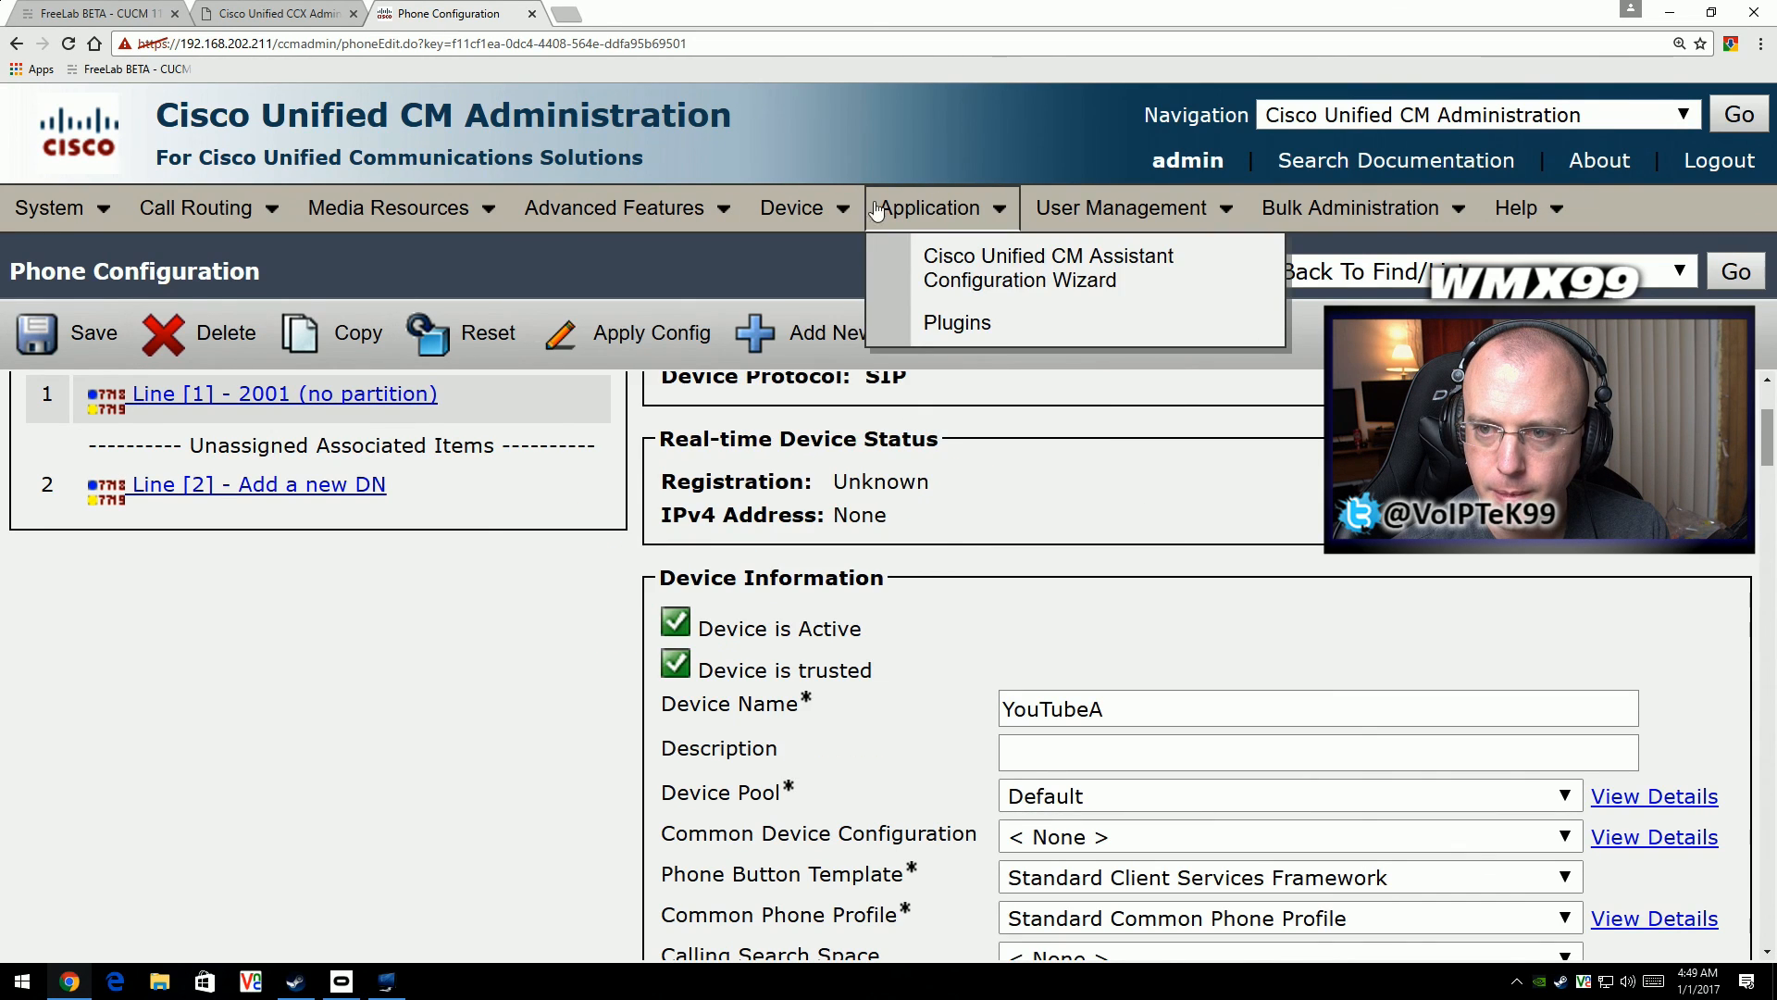
mouse_move(1081, 211)
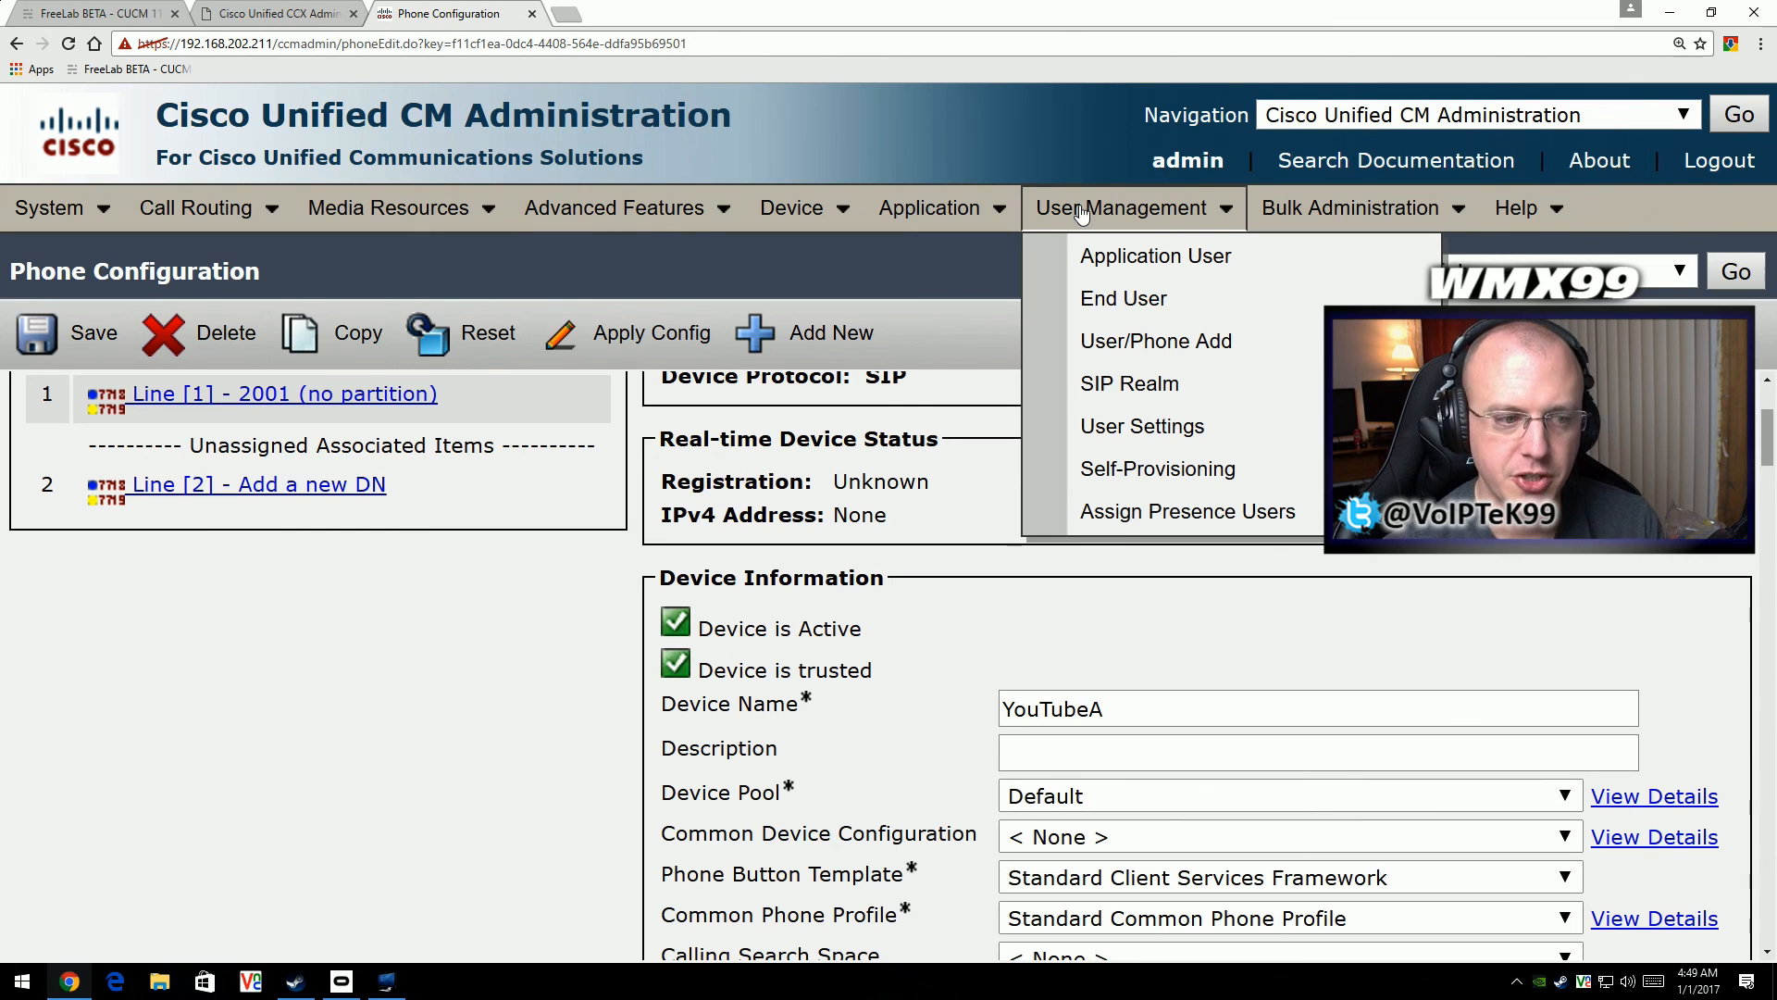
mouse_move(1192, 349)
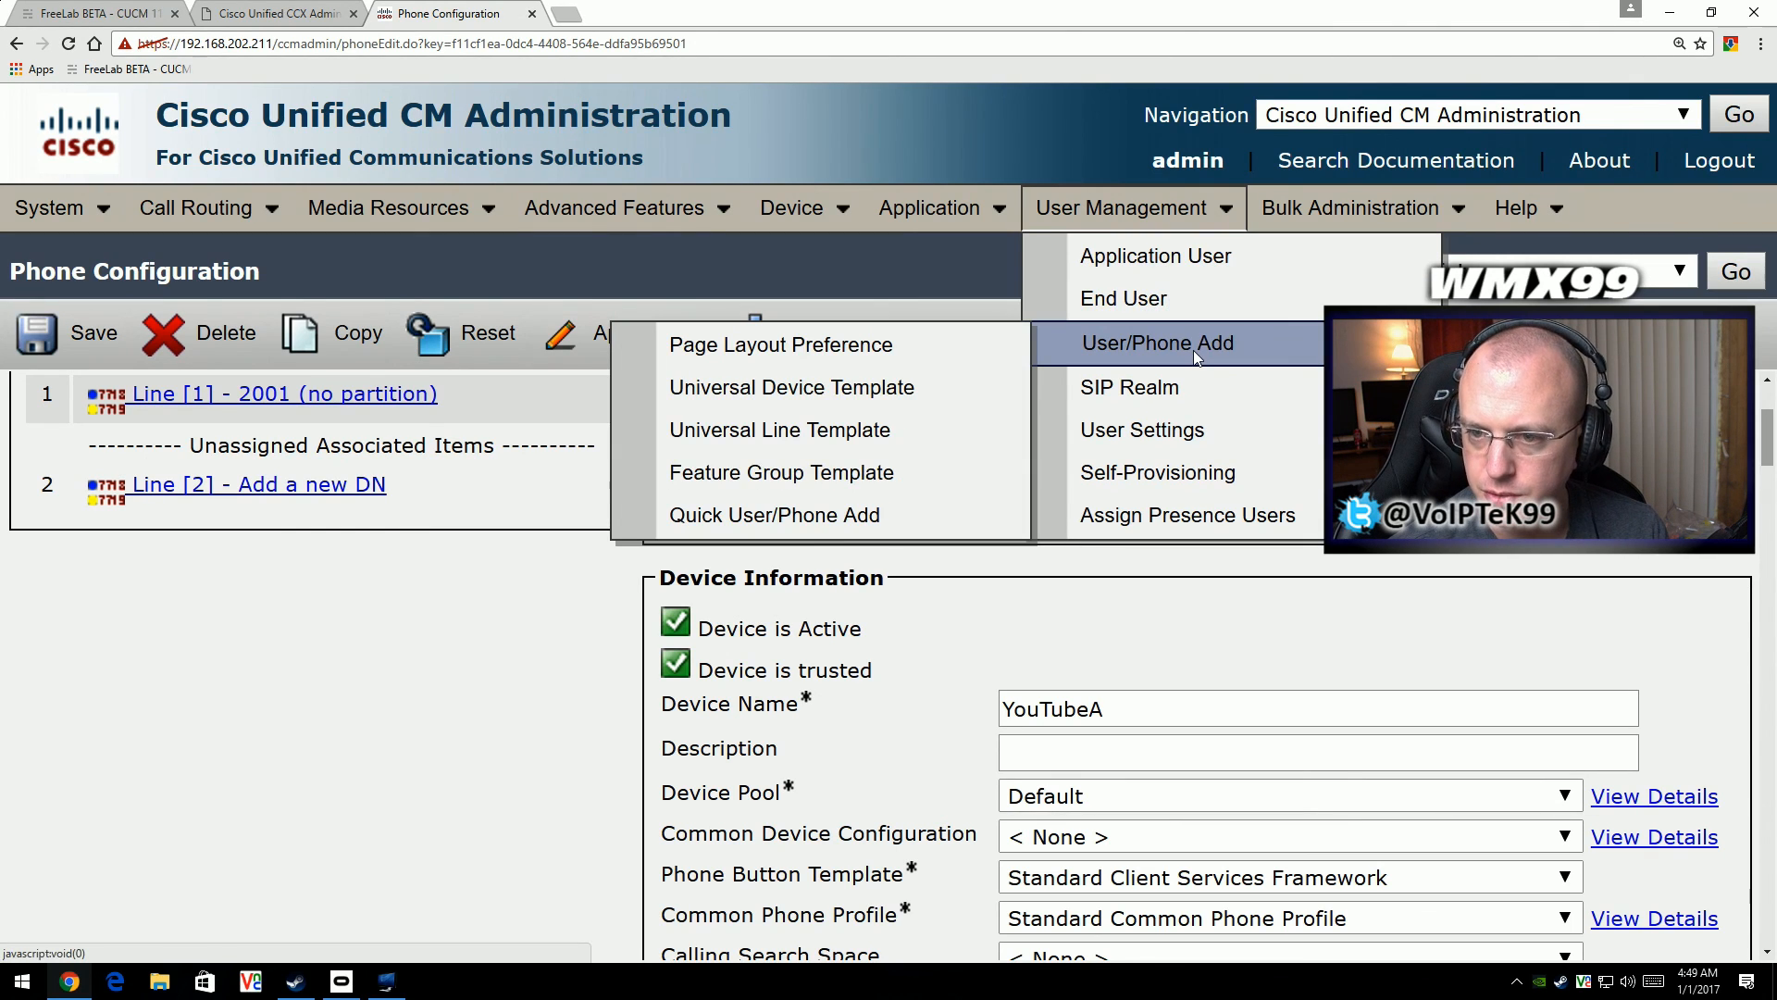
left_click(1181, 297)
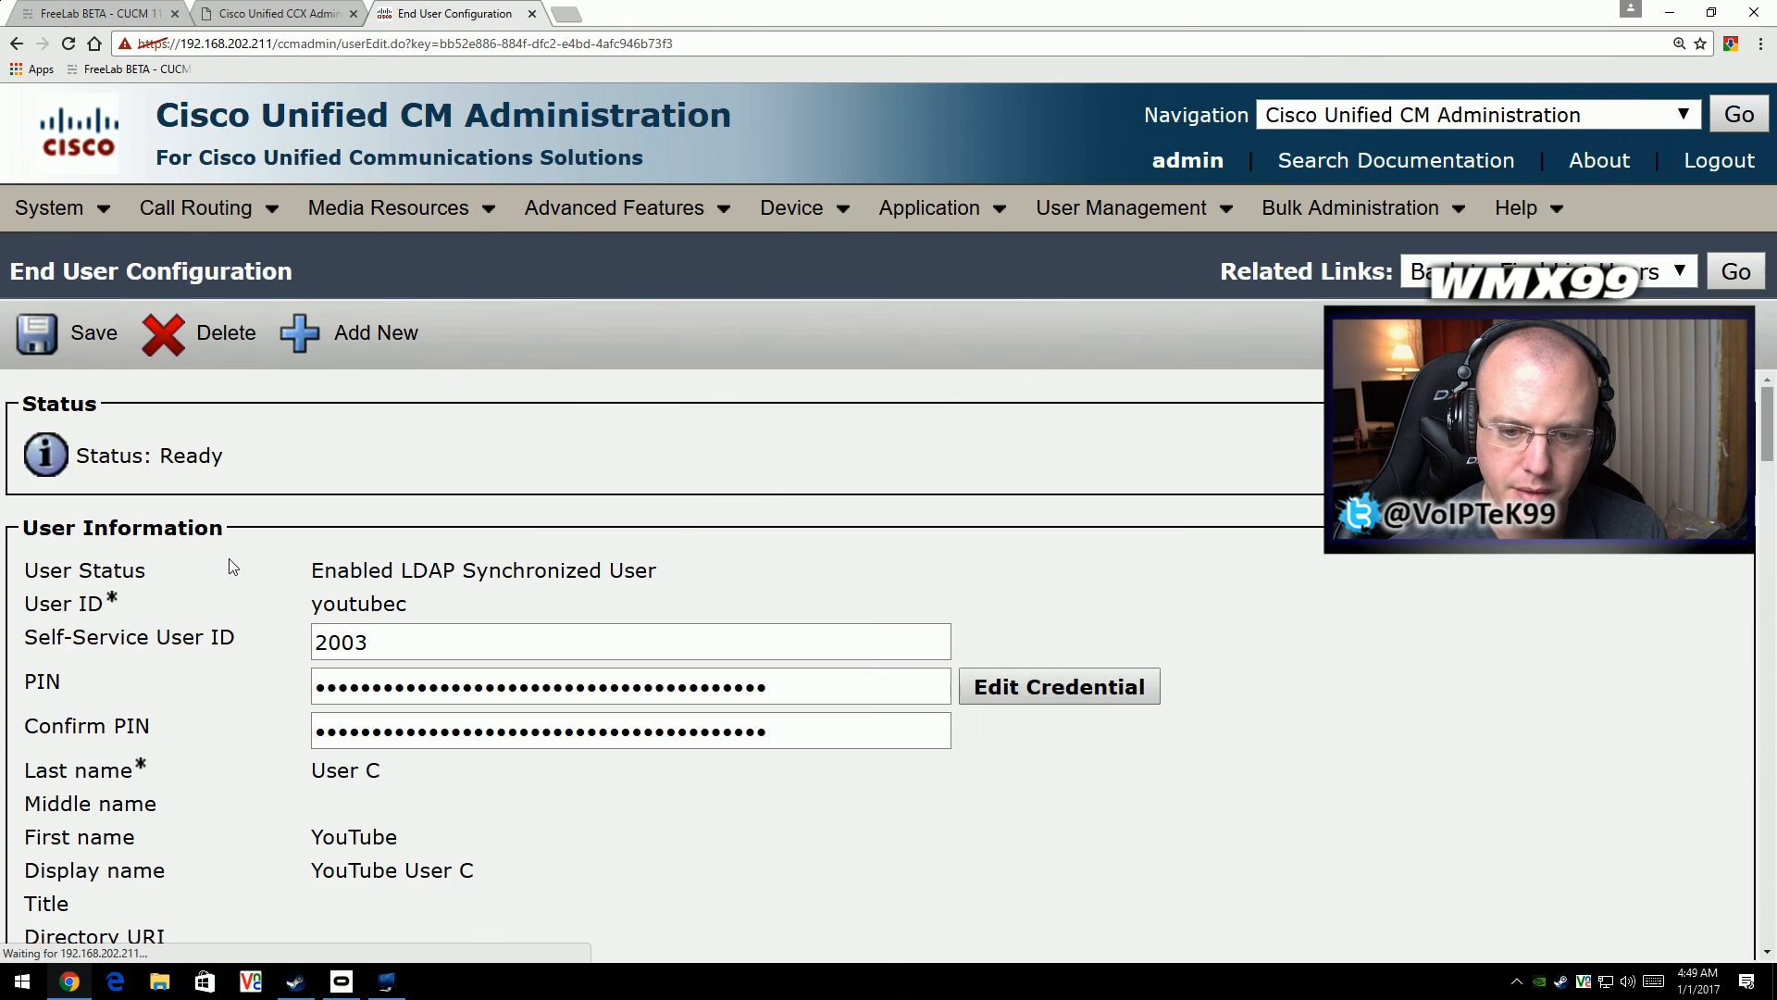
scroll(230, 558, "down", 7)
scroll(229, 558, "down", 6)
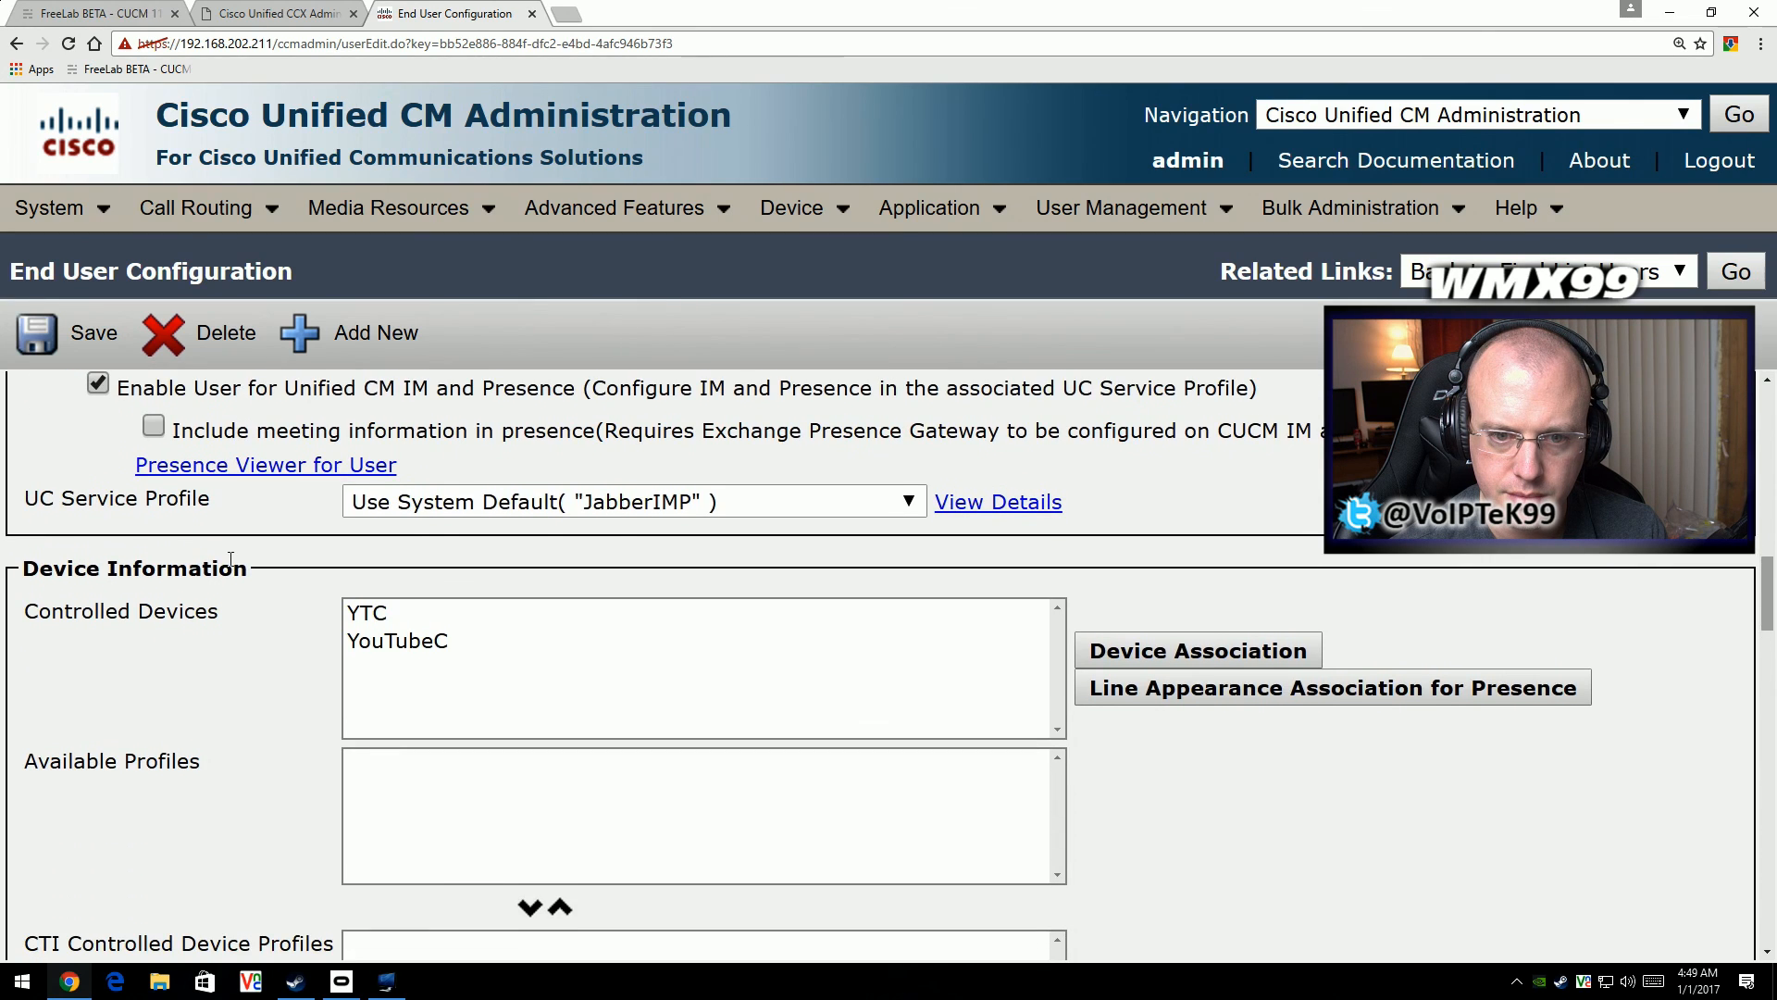
scroll(232, 566, "down", 9)
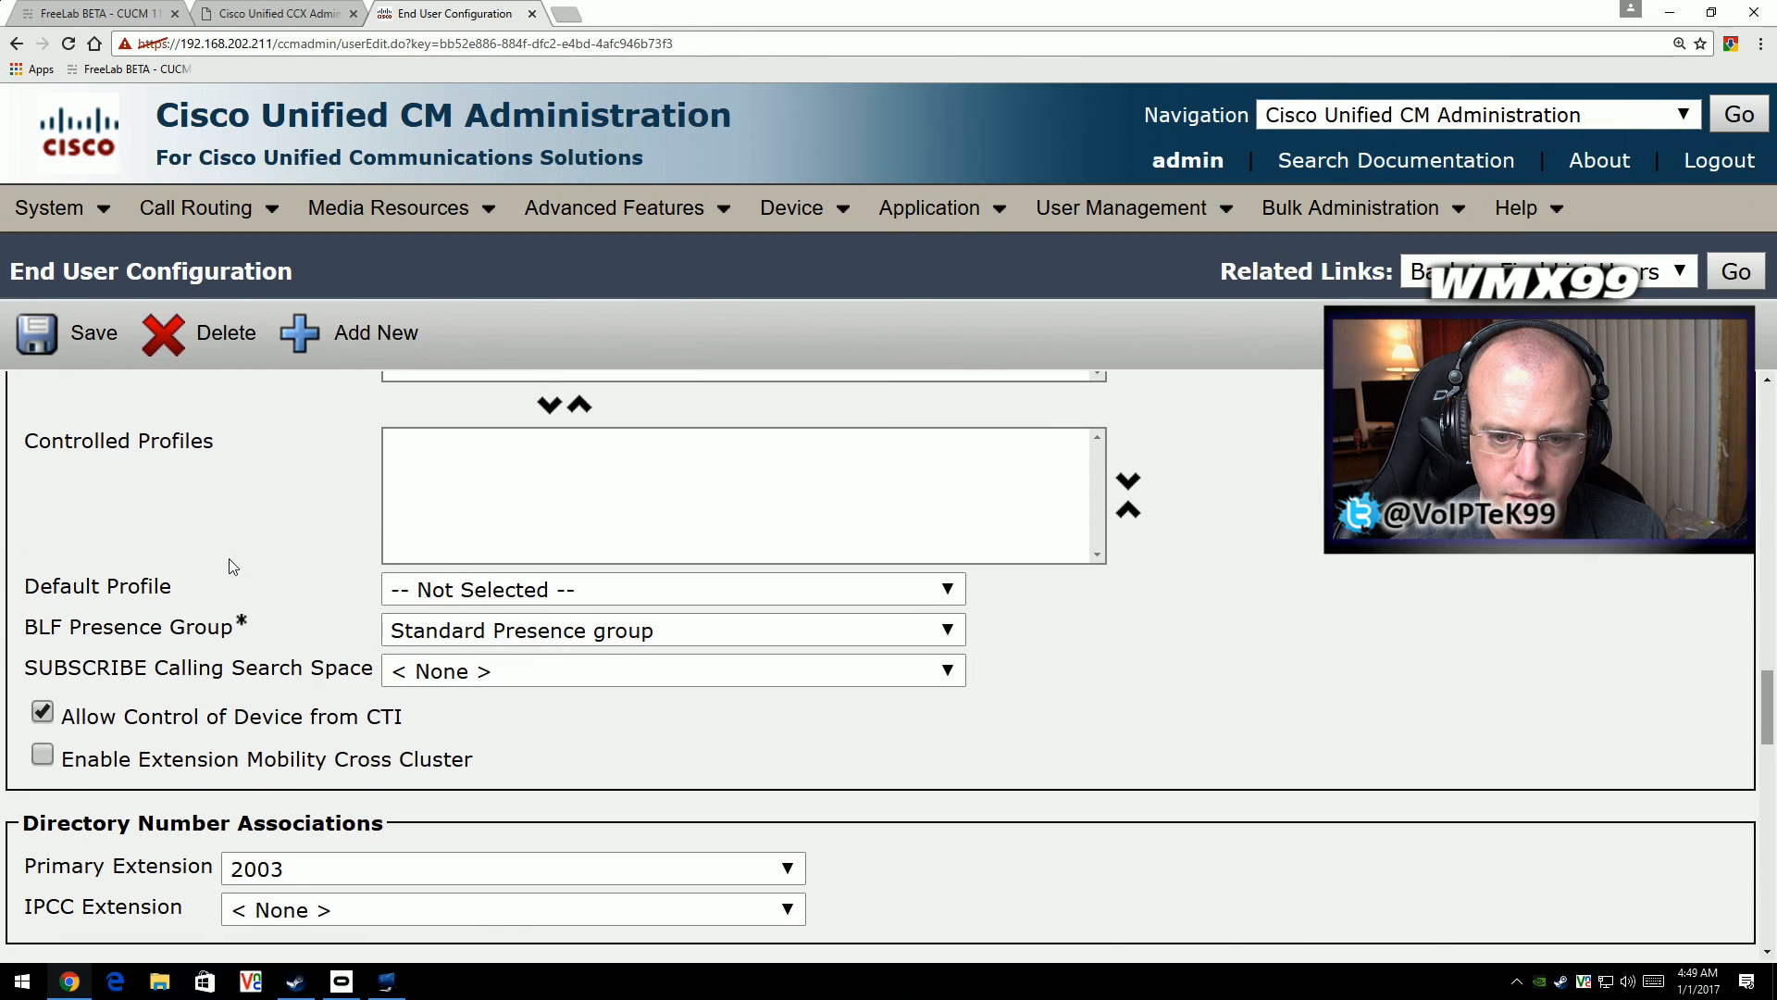
scroll(229, 565, "down", 3)
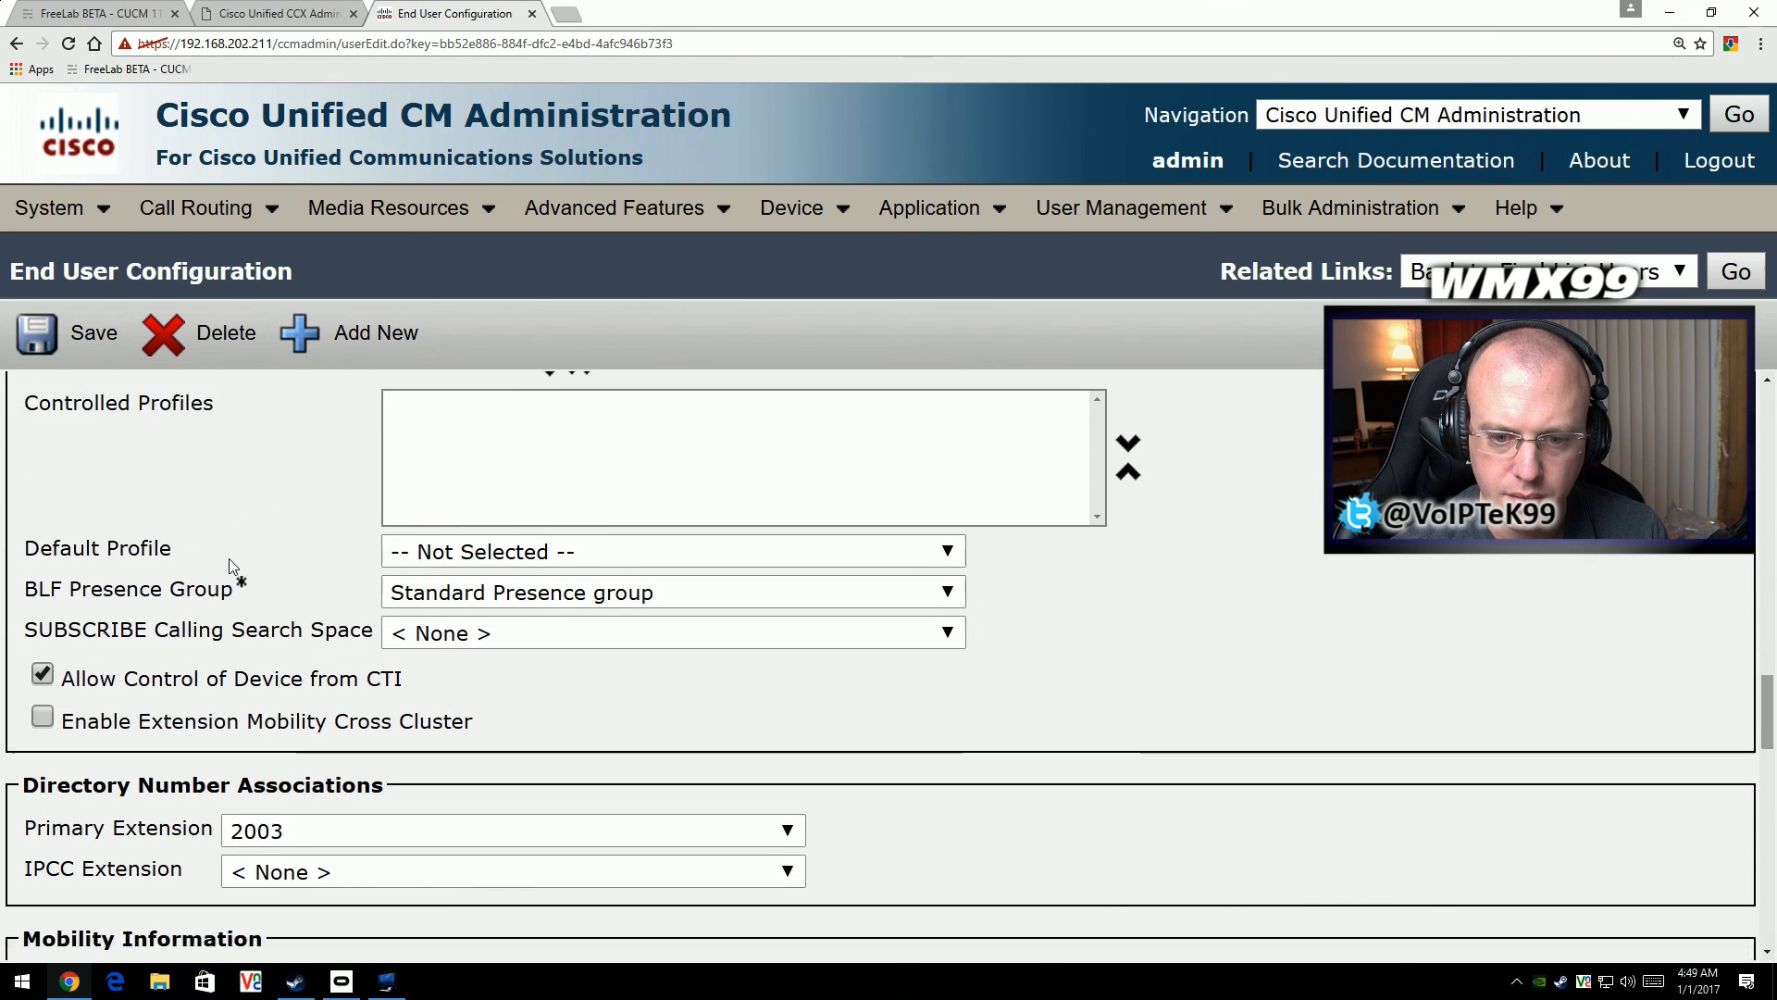